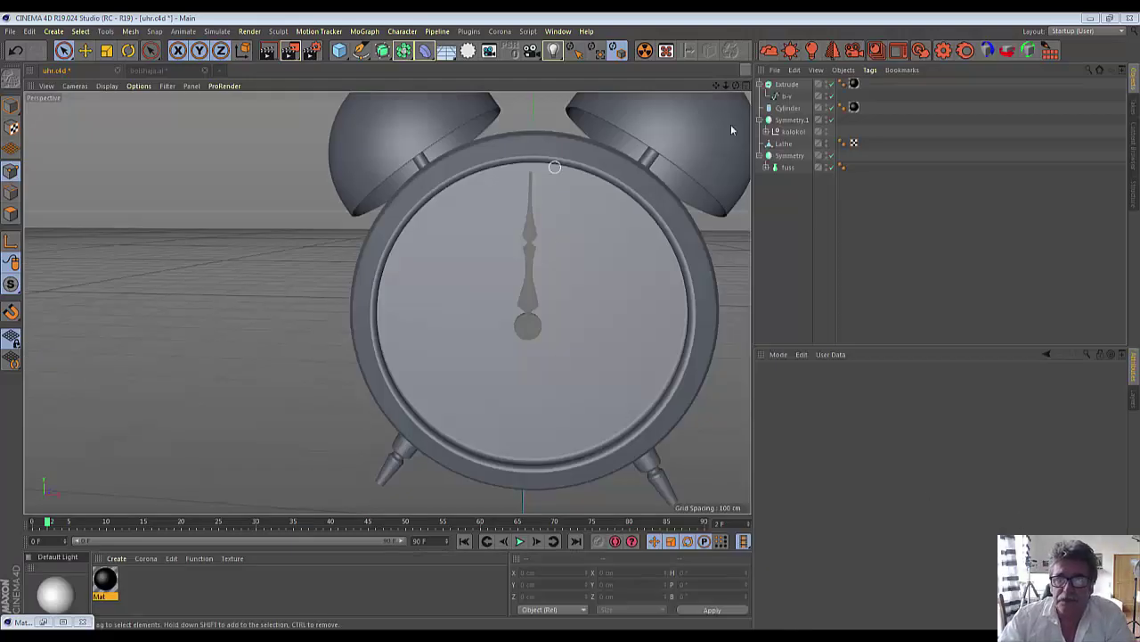
# Step: Select the hand's Extrude object and raise its extrusion depth to 2 cm
pyautogui.moveTo(718, 86); pyautogui.dragTo(387, 300)
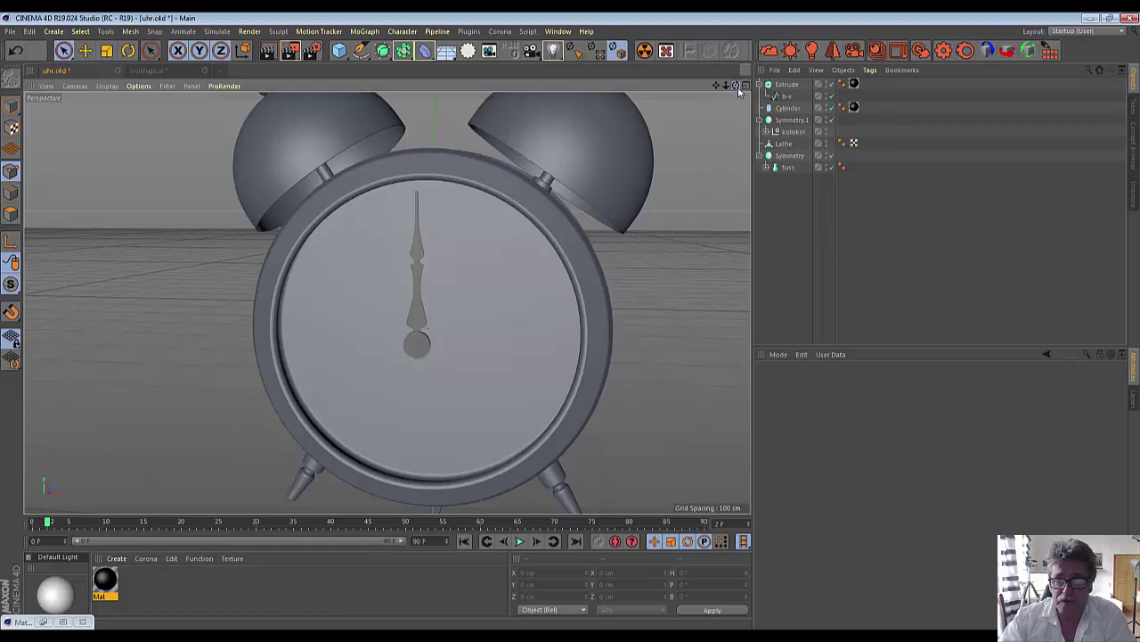
pyautogui.moveTo(736, 86)
pyautogui.mouseDown()
pyautogui.moveTo(624, 116)
pyautogui.moveTo(567, 280)
pyautogui.mouseUp()
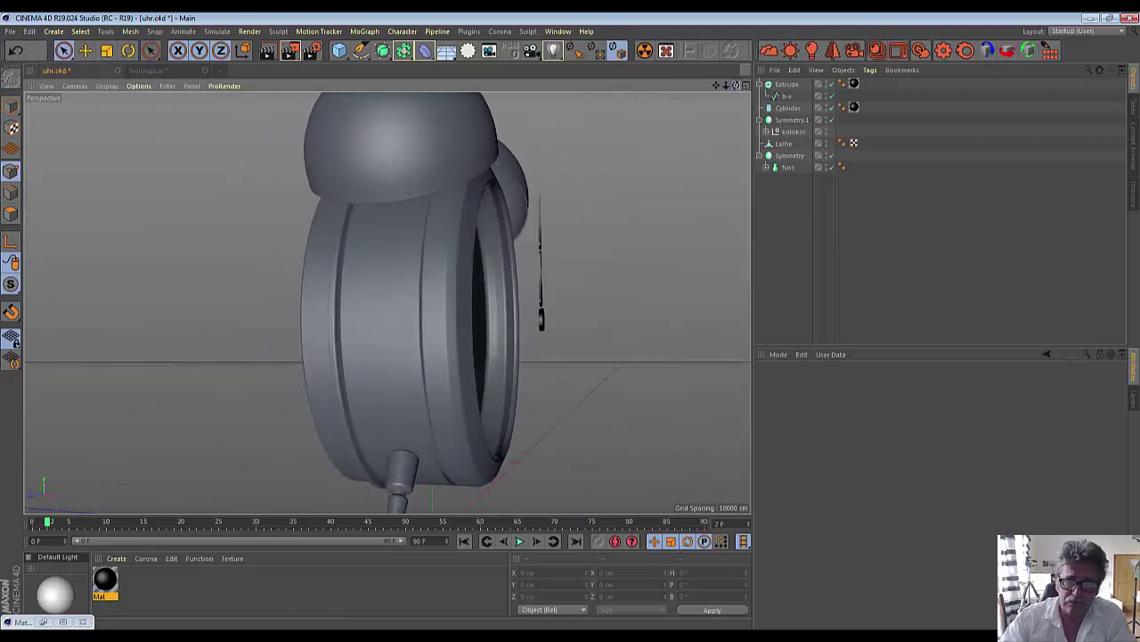
pyautogui.scroll(3, 568, 280)
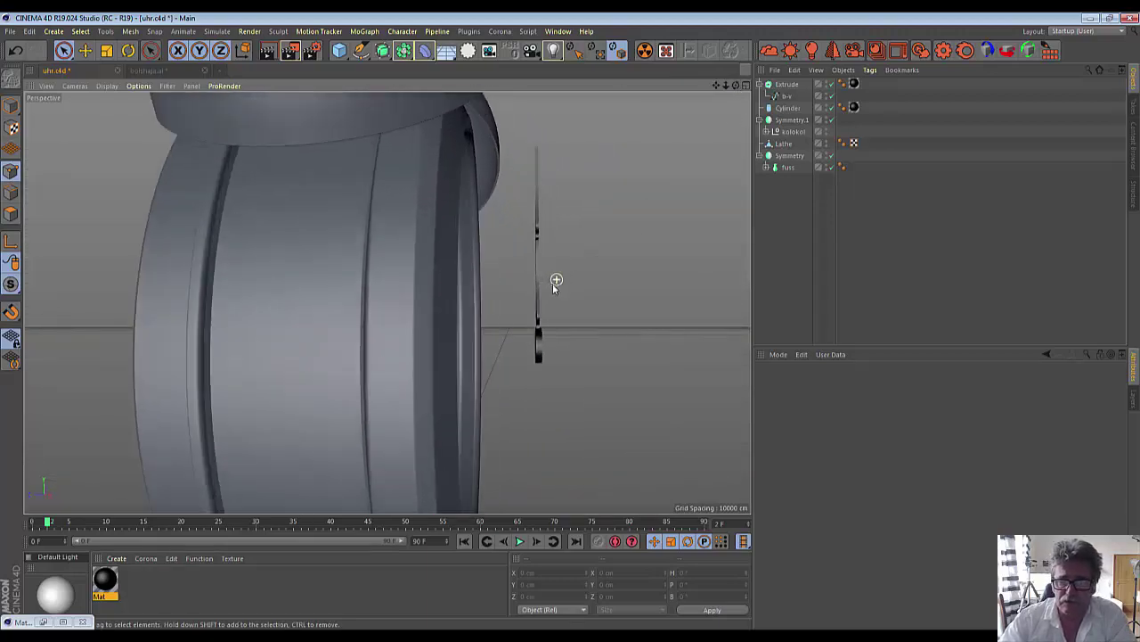
pyautogui.scroll(3, 555, 283)
pyautogui.scroll(2, 540, 297)
pyautogui.scroll(2, 540, 297)
pyautogui.scroll(-1, 544, 297)
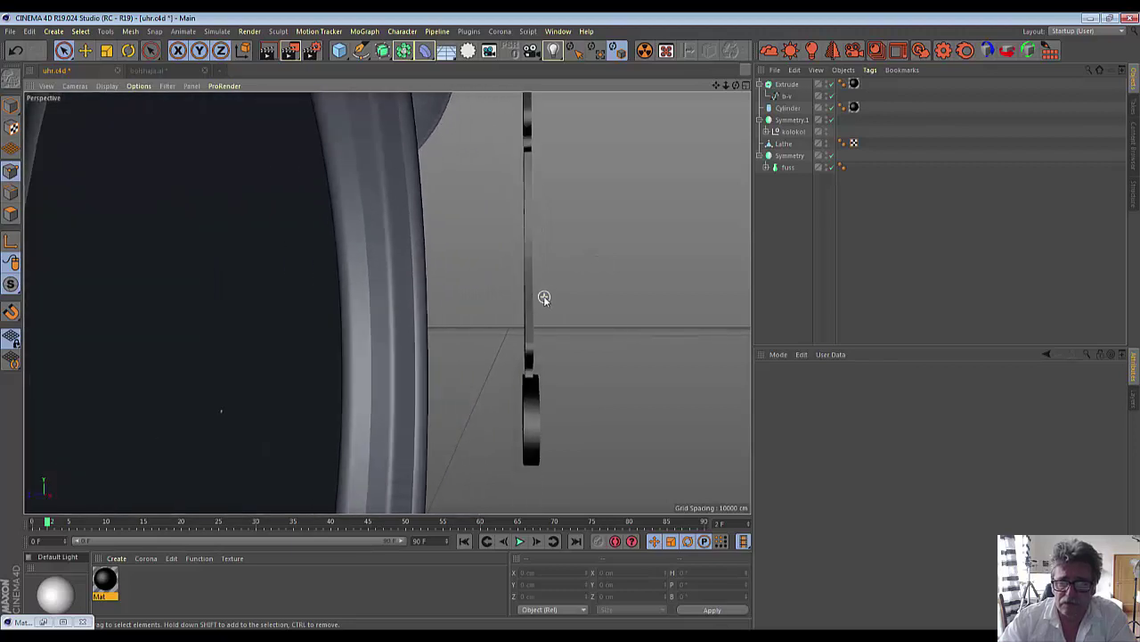
pyautogui.click(787, 96)
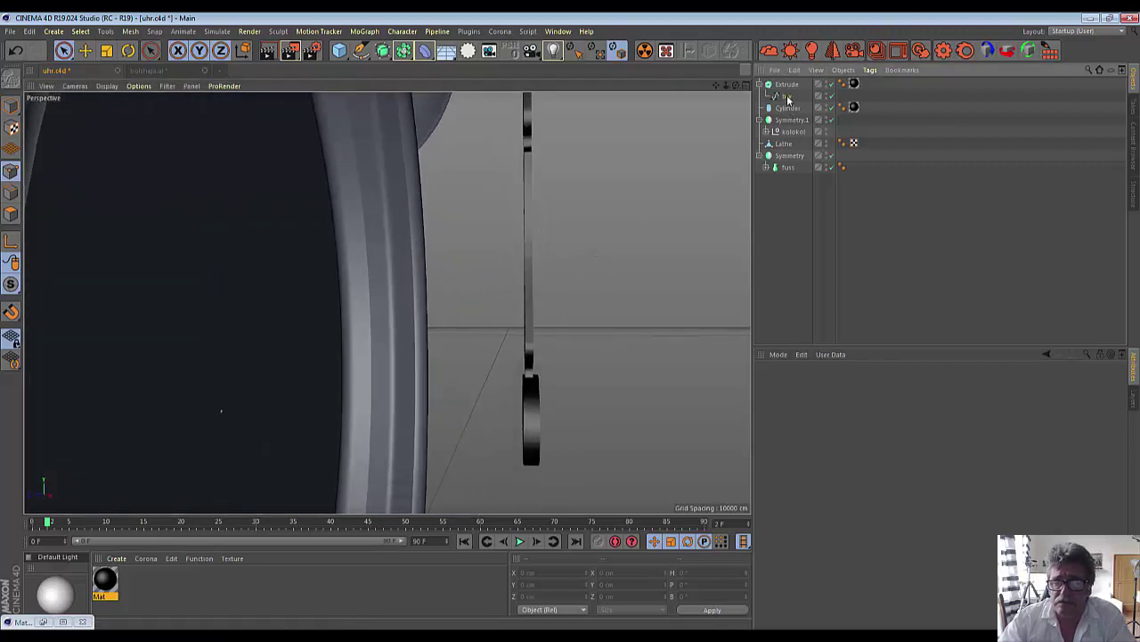
pyautogui.click(795, 85)
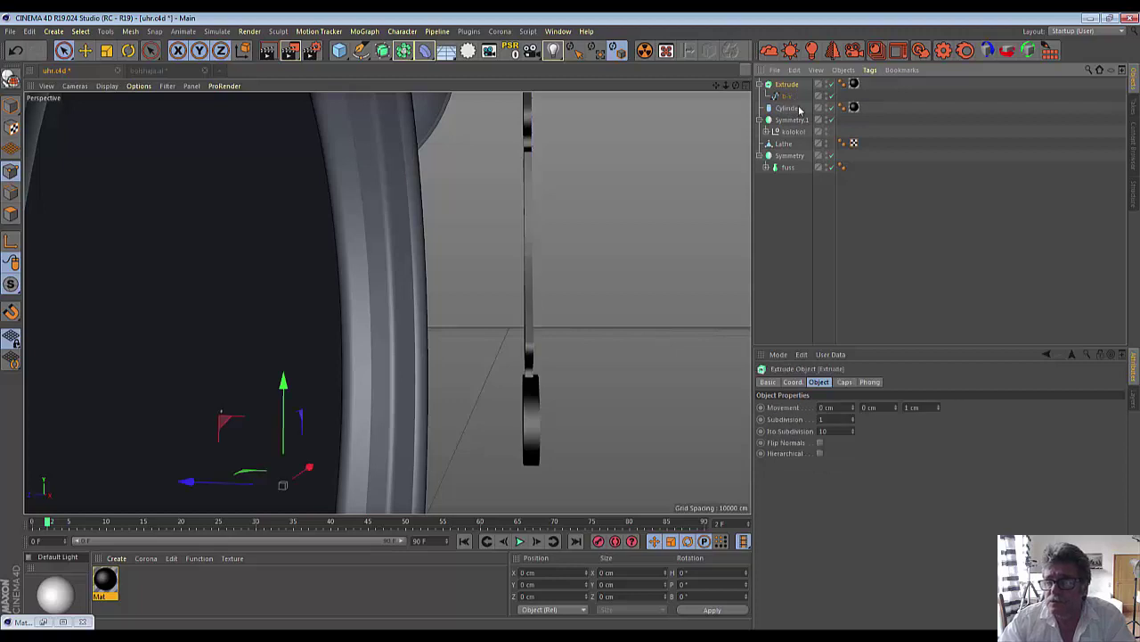
pyautogui.click(939, 407)
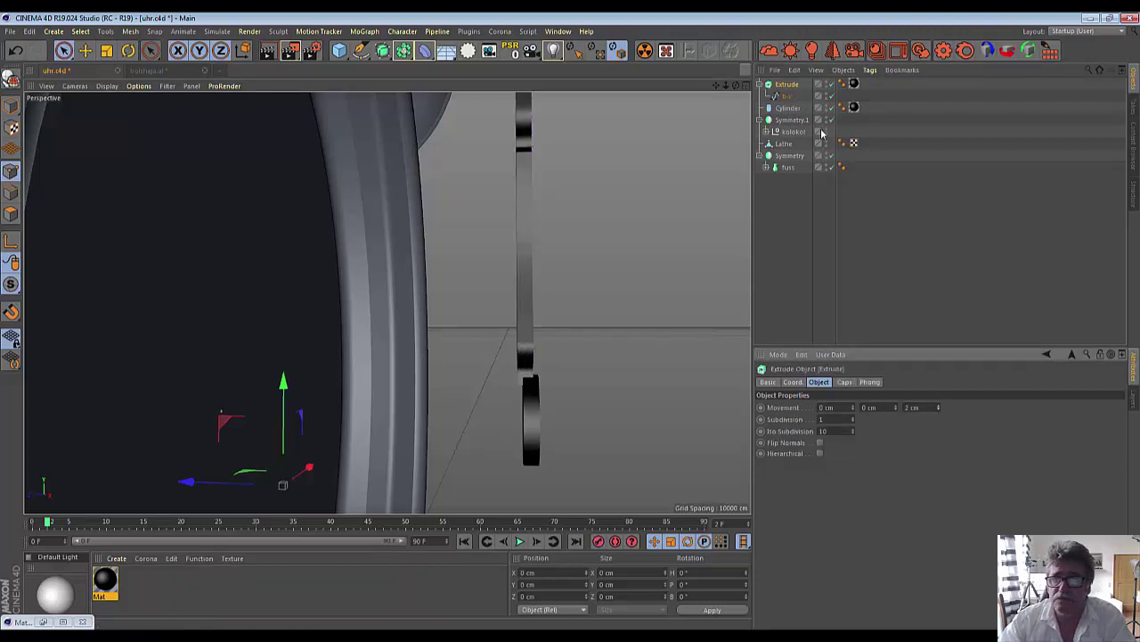
# Step: Shift the round hub Cylinder slightly along X
pyautogui.click(789, 108)
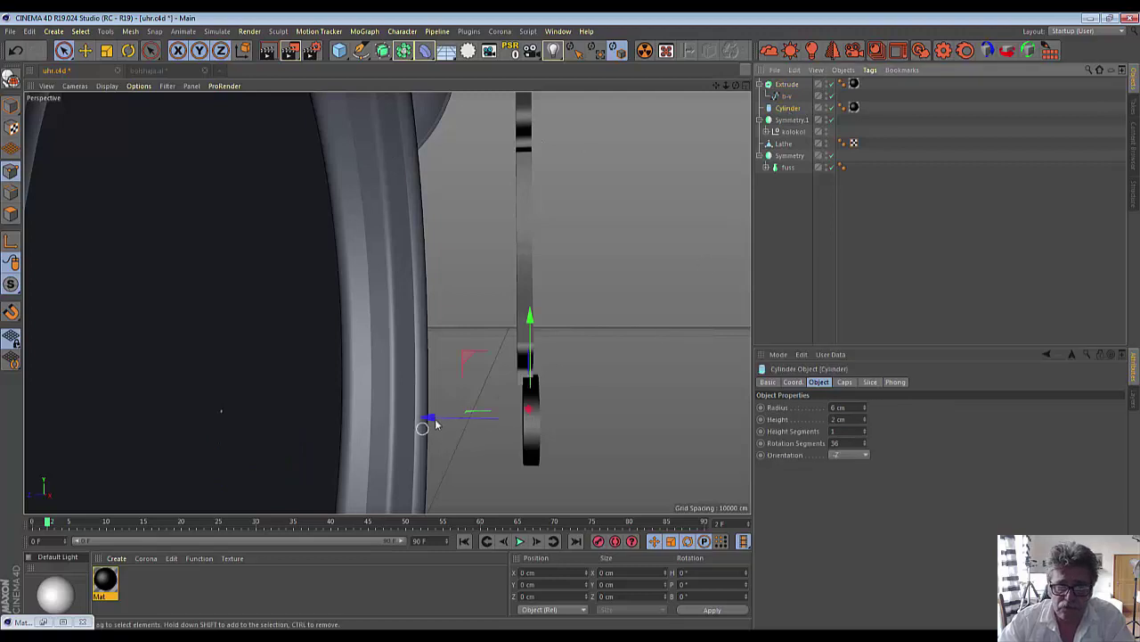
pyautogui.moveTo(427, 419); pyautogui.dragTo(424, 425)
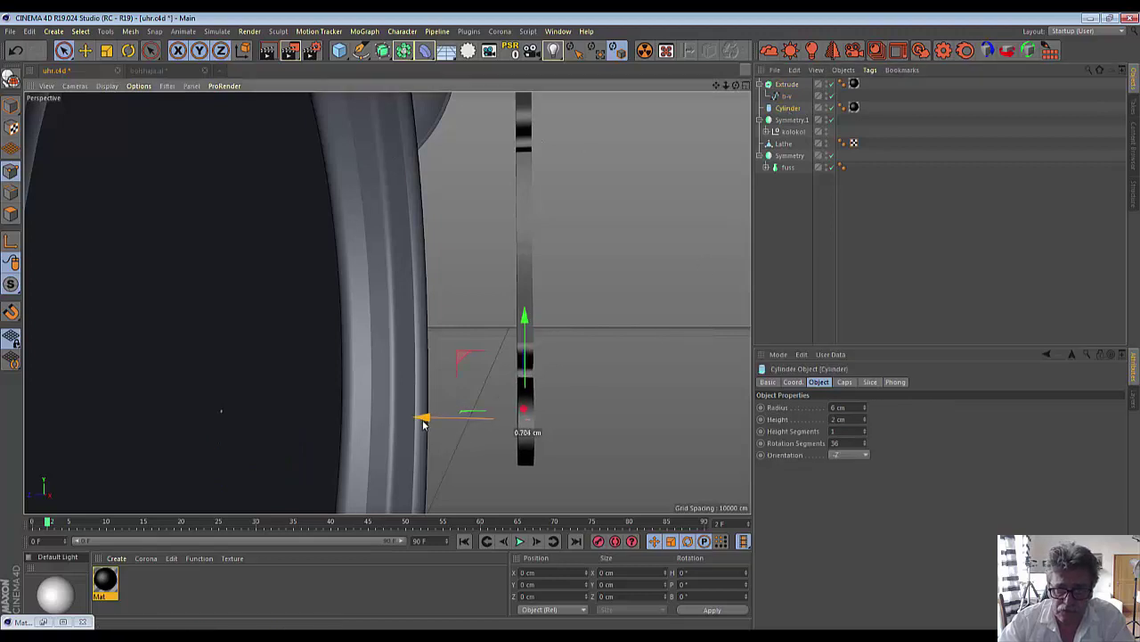
pyautogui.keyDown('alt'); pyautogui.moveTo(583, 414); pyautogui.dragTo(596, 402); pyautogui.keyUp('alt')
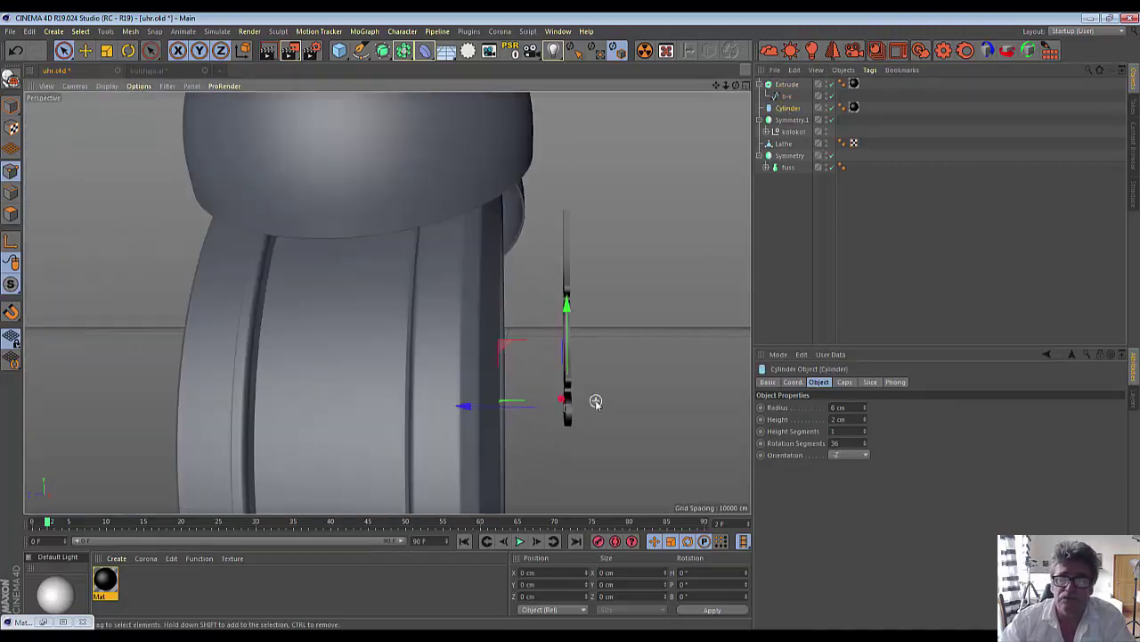
pyautogui.moveTo(719, 91)
pyautogui.mouseDown()
pyautogui.moveTo(784, 98)
pyautogui.moveTo(766, 89)
pyautogui.mouseUp()
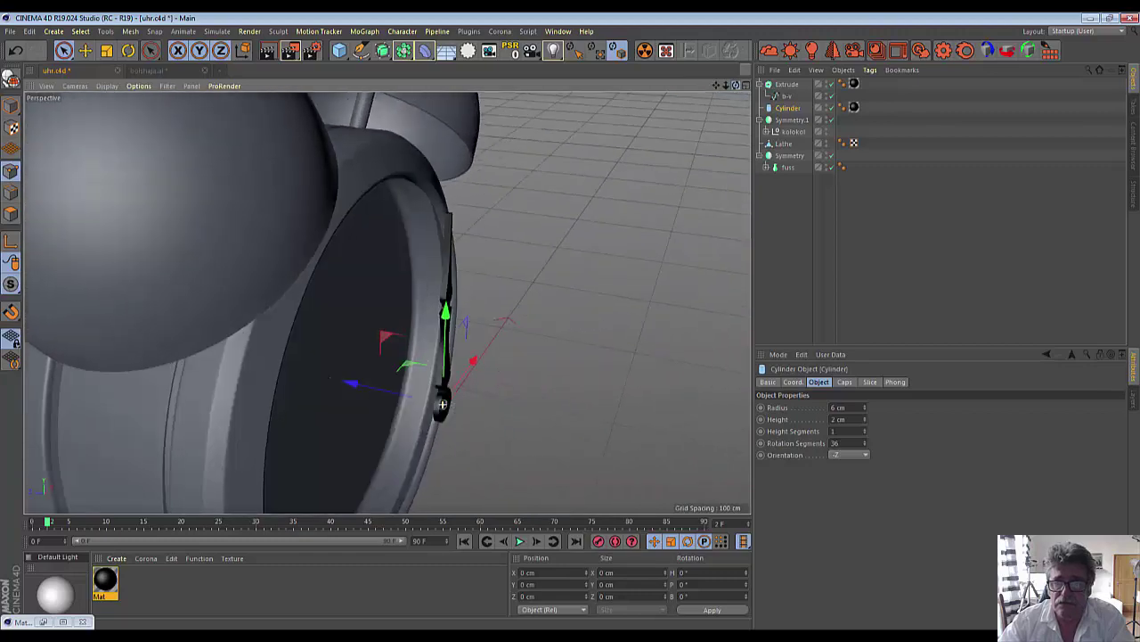
# Step: Set the hand Extrude's Movement Z to 1.3 cm
pyautogui.click(796, 85)
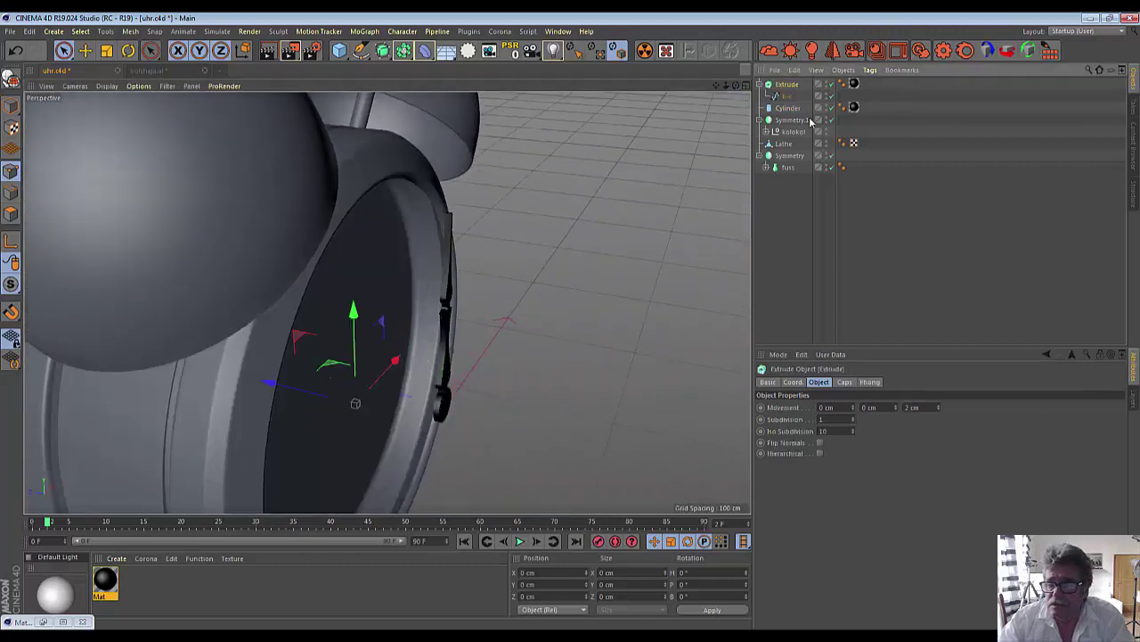
pyautogui.doubleClick(909, 407)
pyautogui.write('1,3')
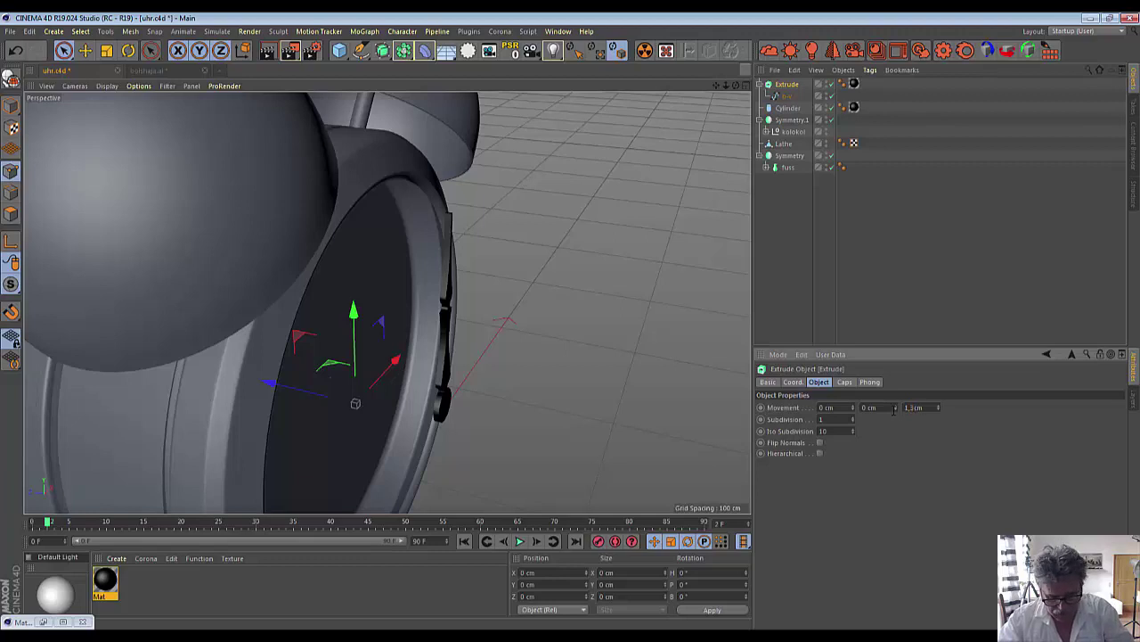
pyautogui.press('Return')
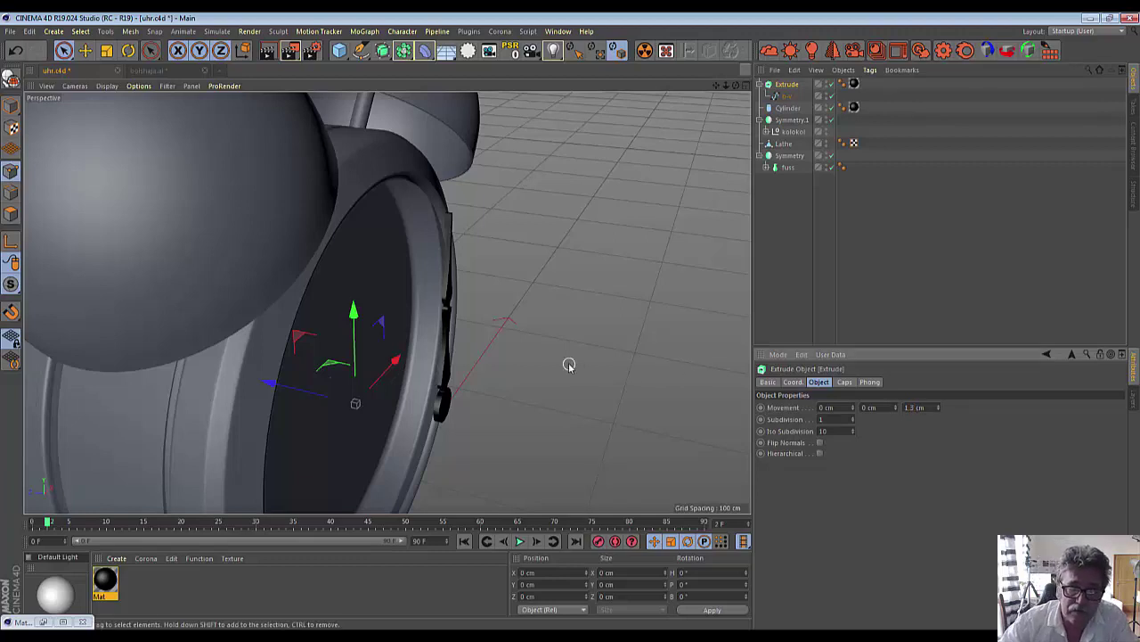
pyautogui.scroll(2, 569, 365)
pyautogui.scroll(2, 558, 365)
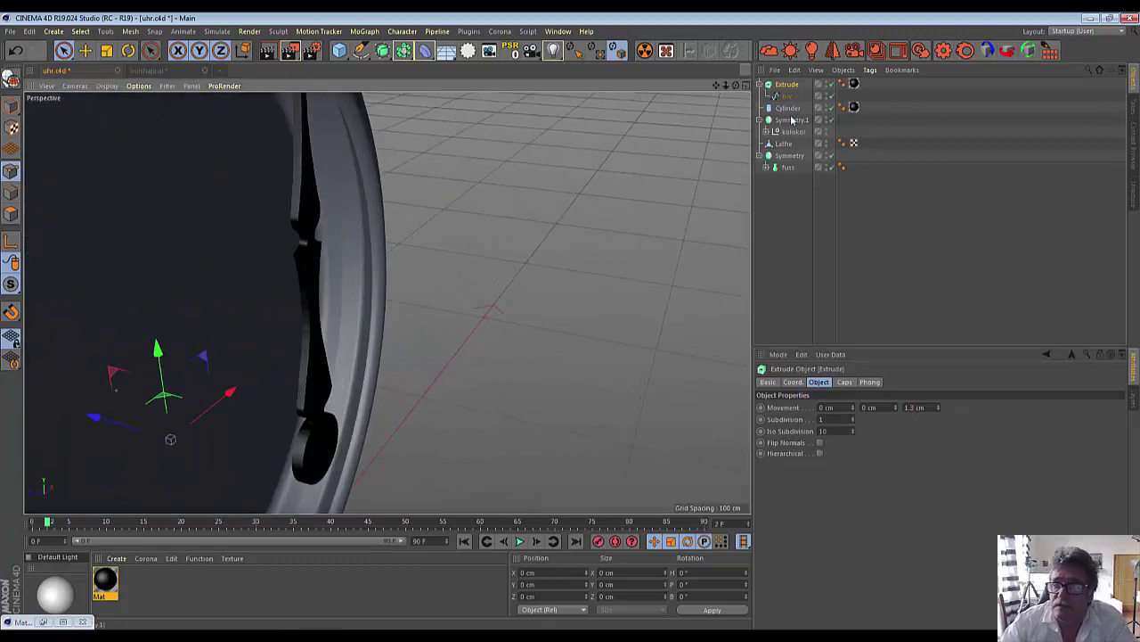
# Step: Set the hub Cylinder's Height Segments to 1 and its height to 1.3 cm
pyautogui.click(788, 108)
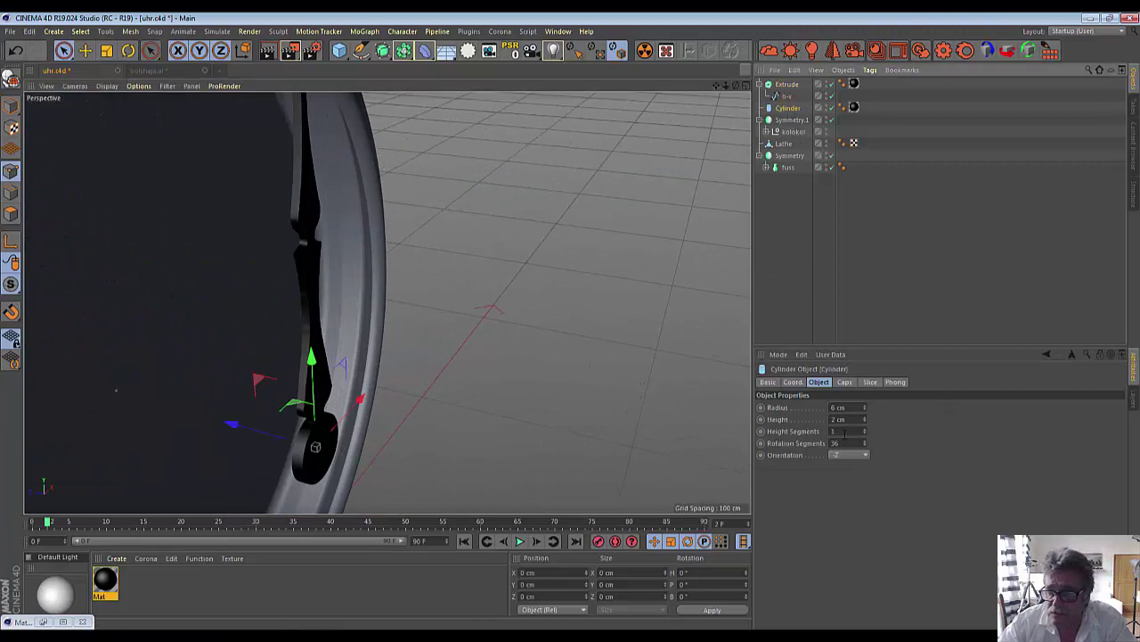
pyautogui.click(842, 431)
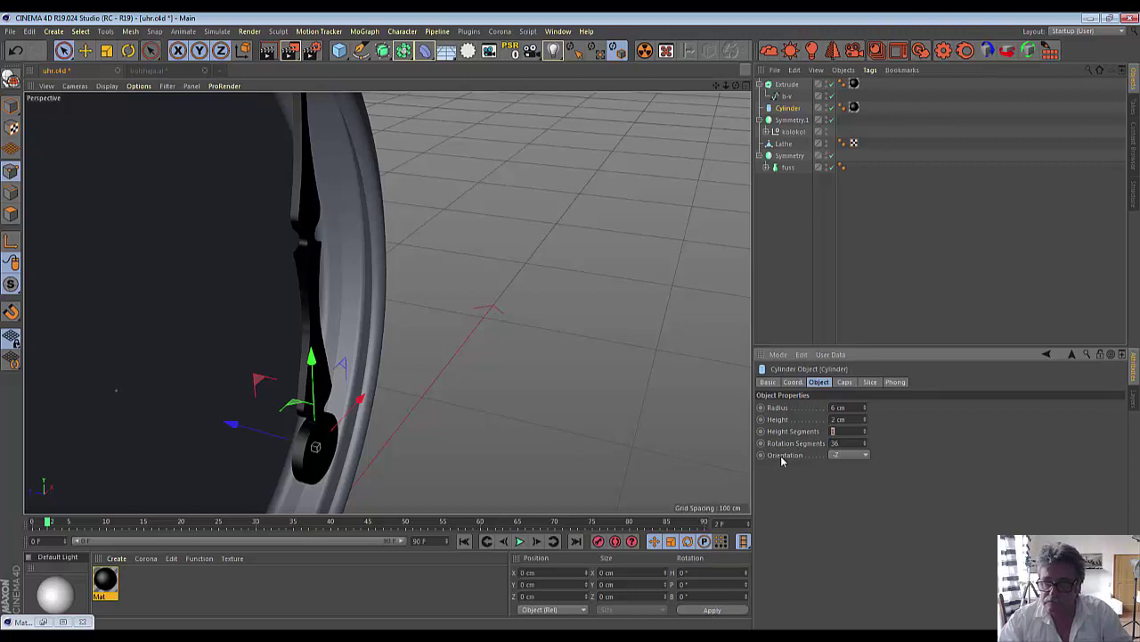
pyautogui.write('1')
pyautogui.press('Return')
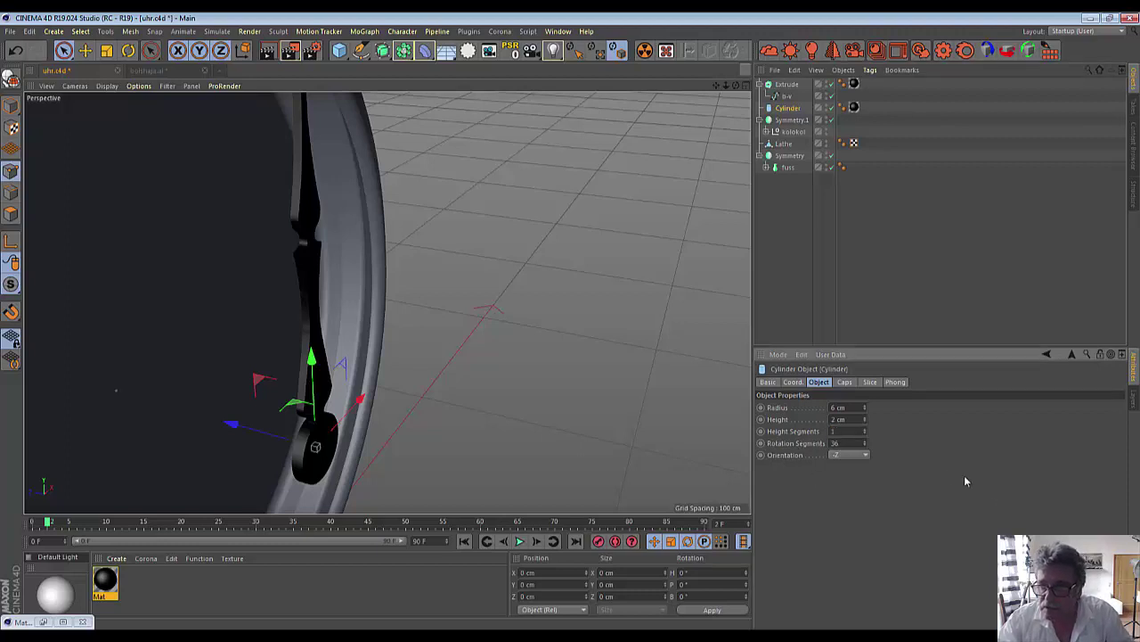
pyautogui.click(834, 419)
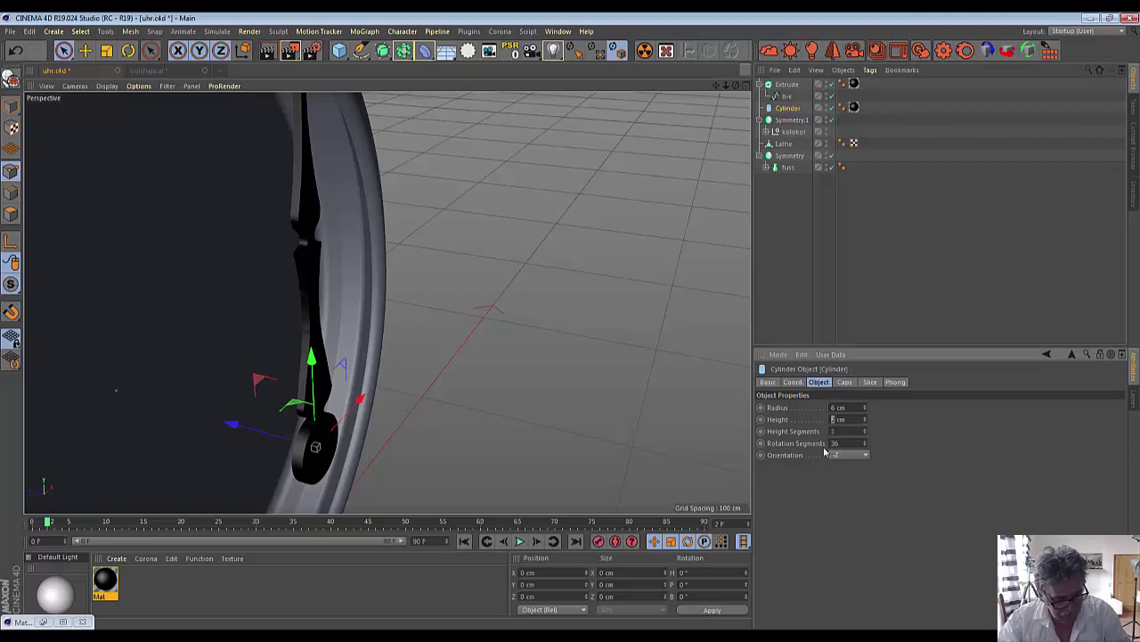
pyautogui.write(',3')
pyautogui.press('Return')
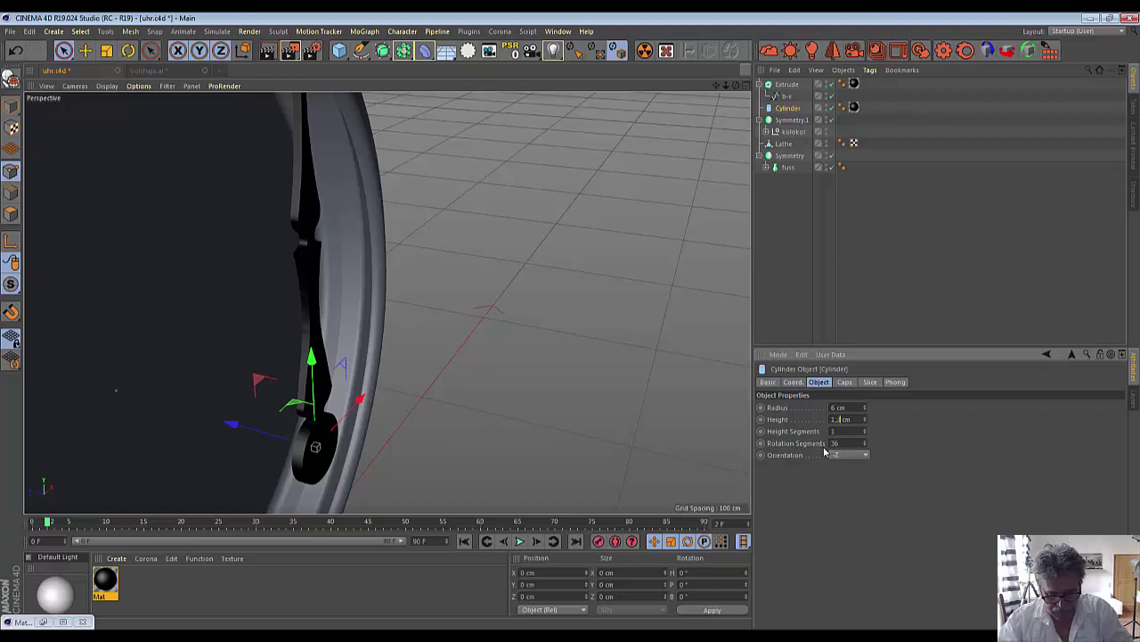
# Step: Slide the hub cylinder slightly along Z so it sits with the hand
pyautogui.scroll(-3, 400, 392)
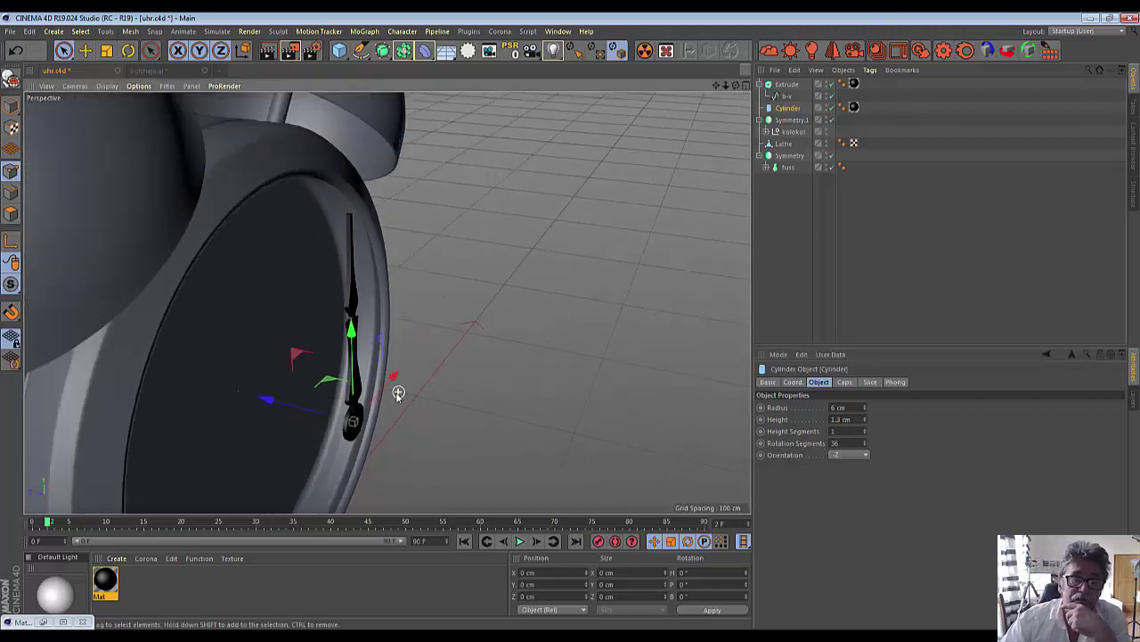
pyautogui.scroll(-3, 398, 394)
pyautogui.scroll(3, 396, 394)
pyautogui.scroll(3, 396, 394)
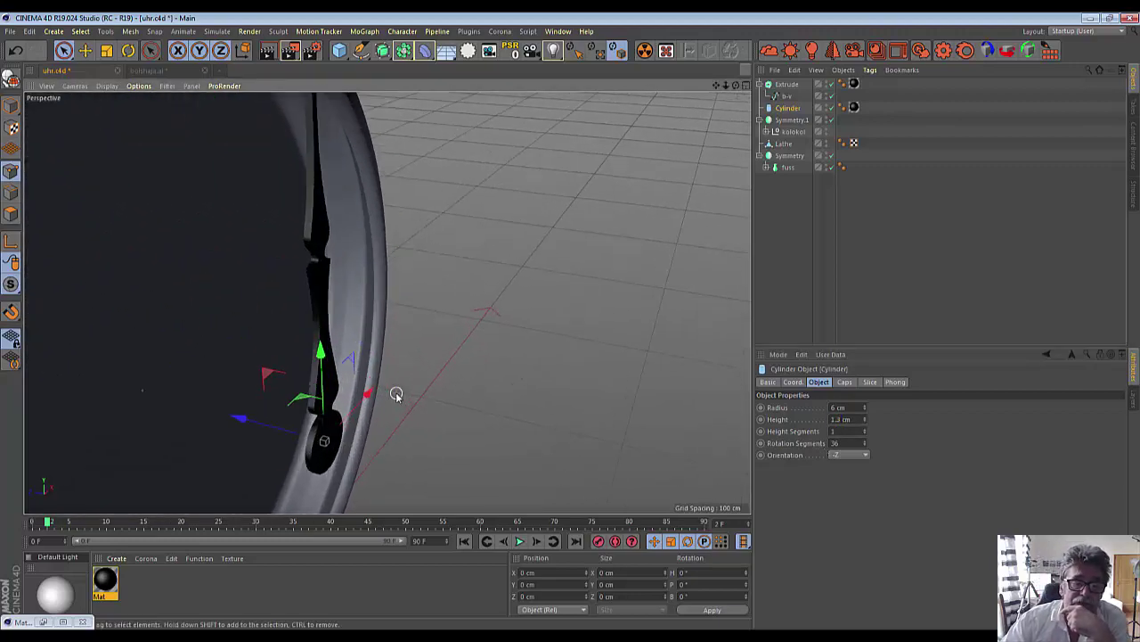
pyautogui.scroll(-3, 396, 394)
pyautogui.scroll(-2, 396, 394)
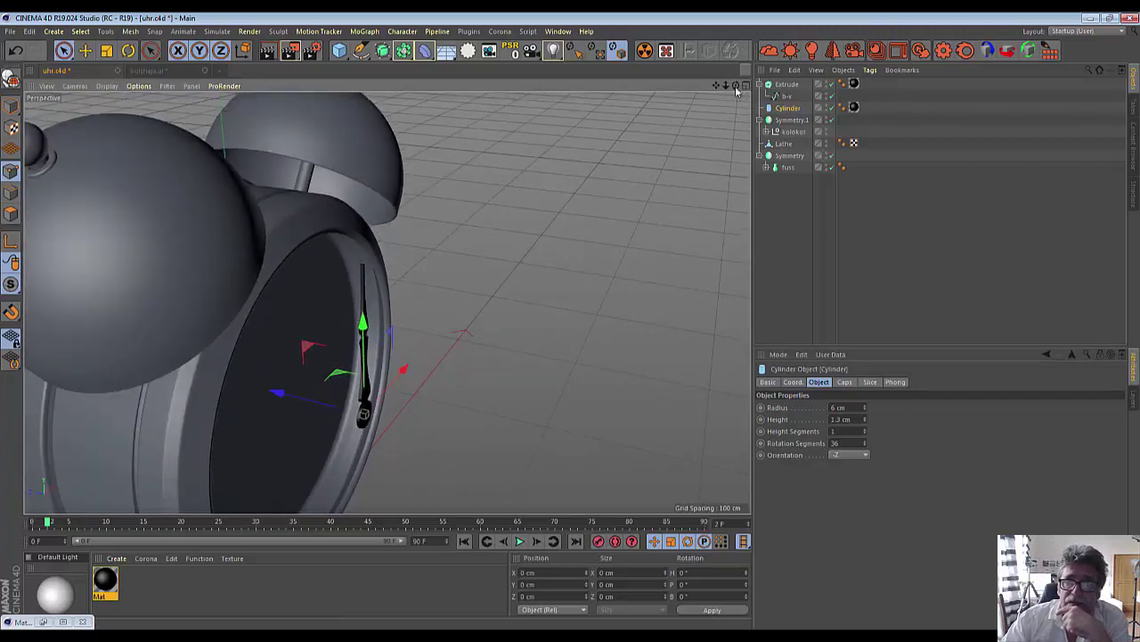
pyautogui.keyDown('alt'); pyautogui.moveTo(396, 394); pyautogui.dragTo(364, 413); pyautogui.keyUp('alt')
pyautogui.scroll(2, 364, 413)
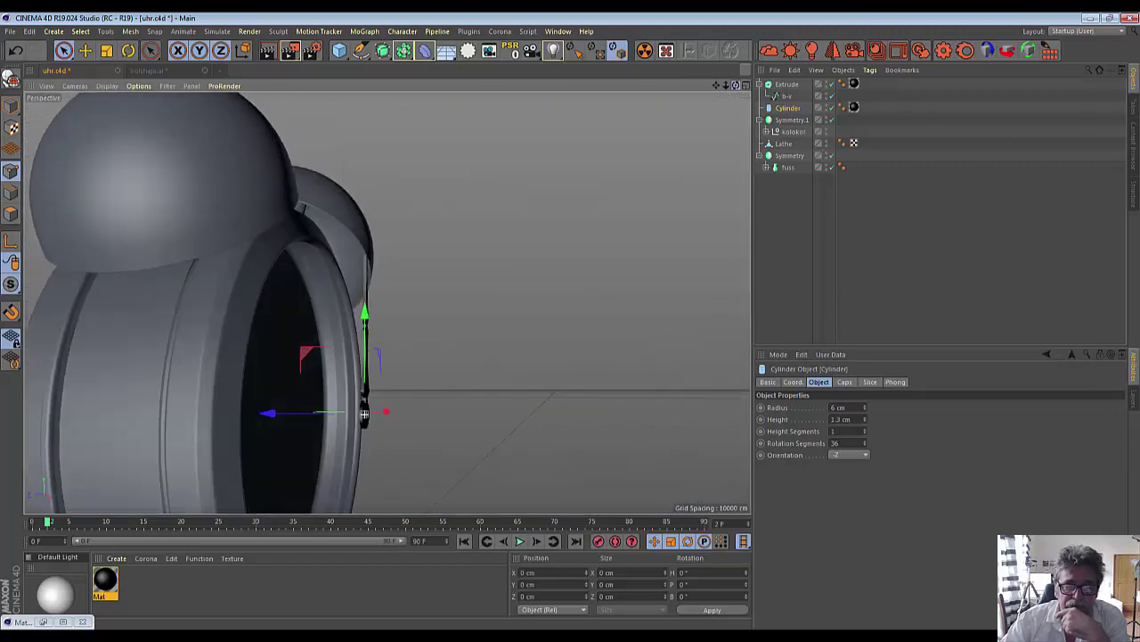
pyautogui.scroll(2, 389, 390)
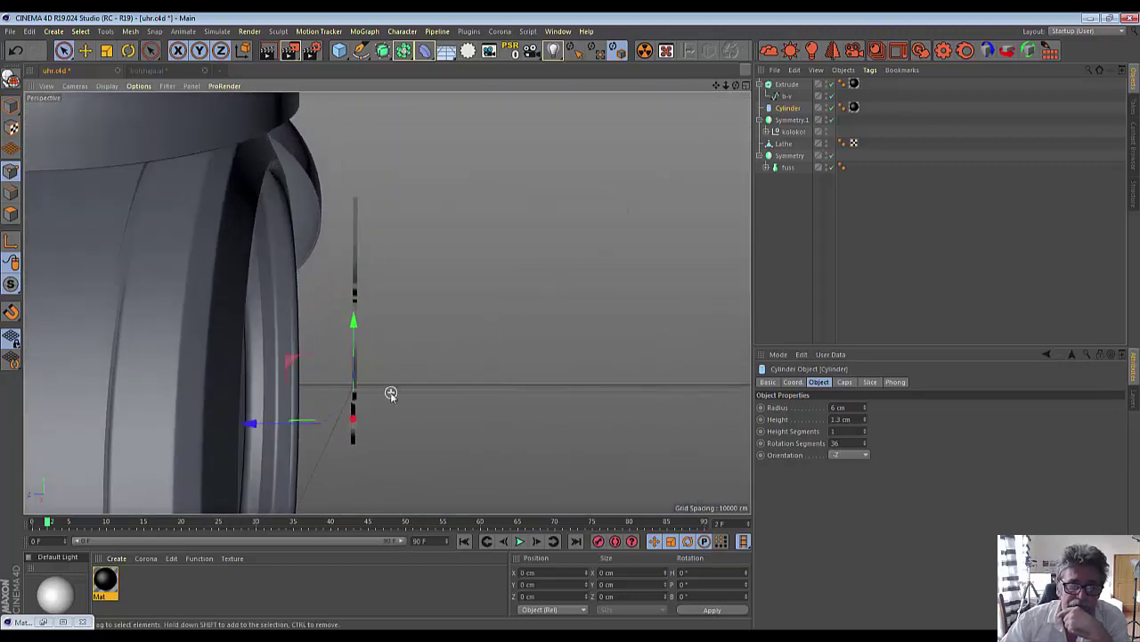
pyautogui.scroll(3, 374, 407)
pyautogui.scroll(3, 376, 409)
pyautogui.scroll(1, 377, 408)
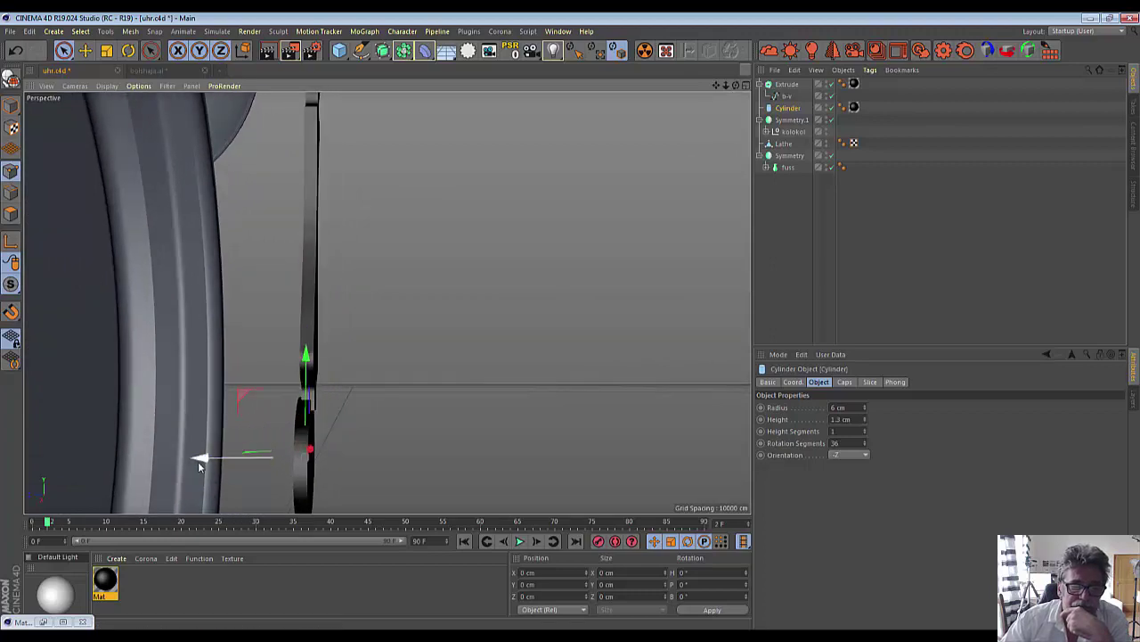
pyautogui.moveTo(198, 461); pyautogui.dragTo(204, 458)
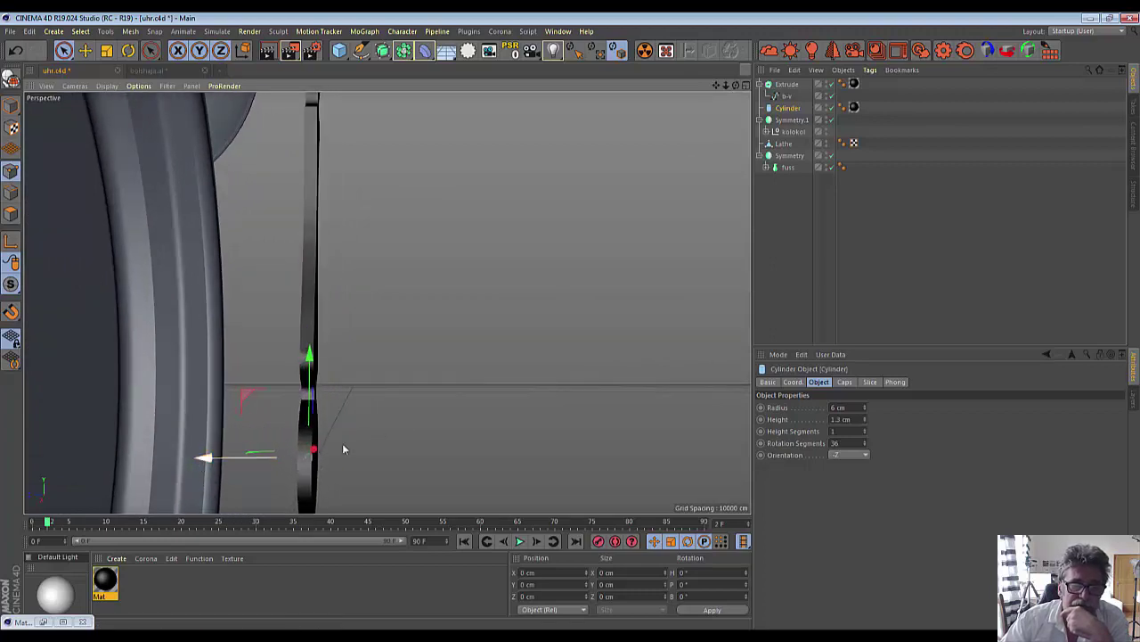
# Step: Return to a front view of the whole clock with the original hand Extrude selected
pyautogui.keyDown('alt'); pyautogui.moveTo(452, 368); pyautogui.dragTo(482, 345); pyautogui.keyUp('alt')
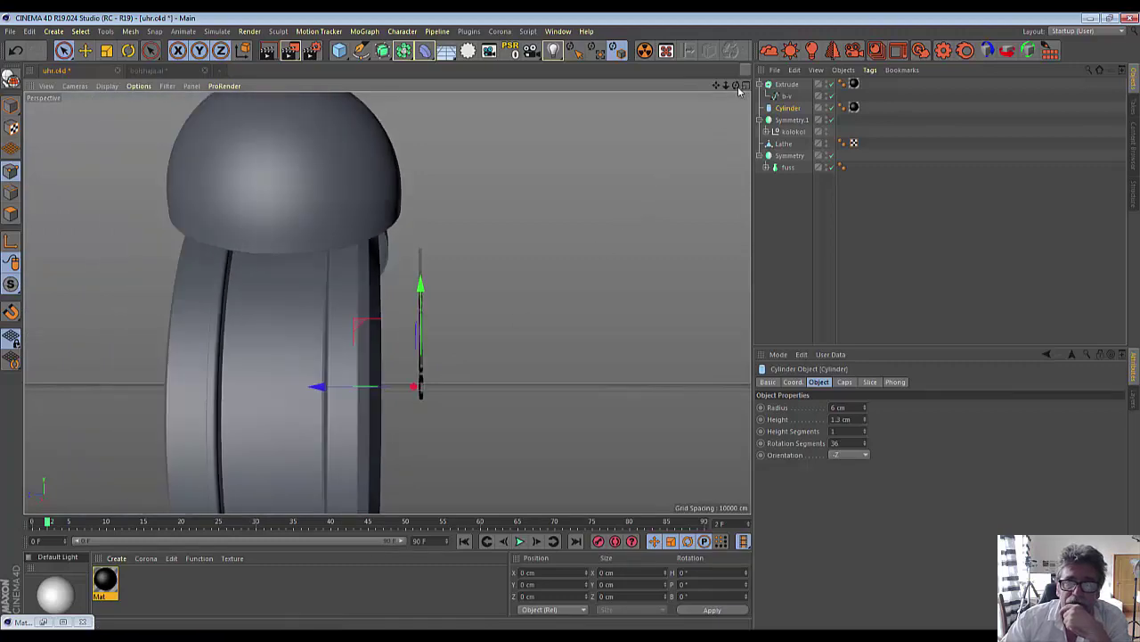
pyautogui.moveTo(739, 90); pyautogui.dragTo(677, 90)
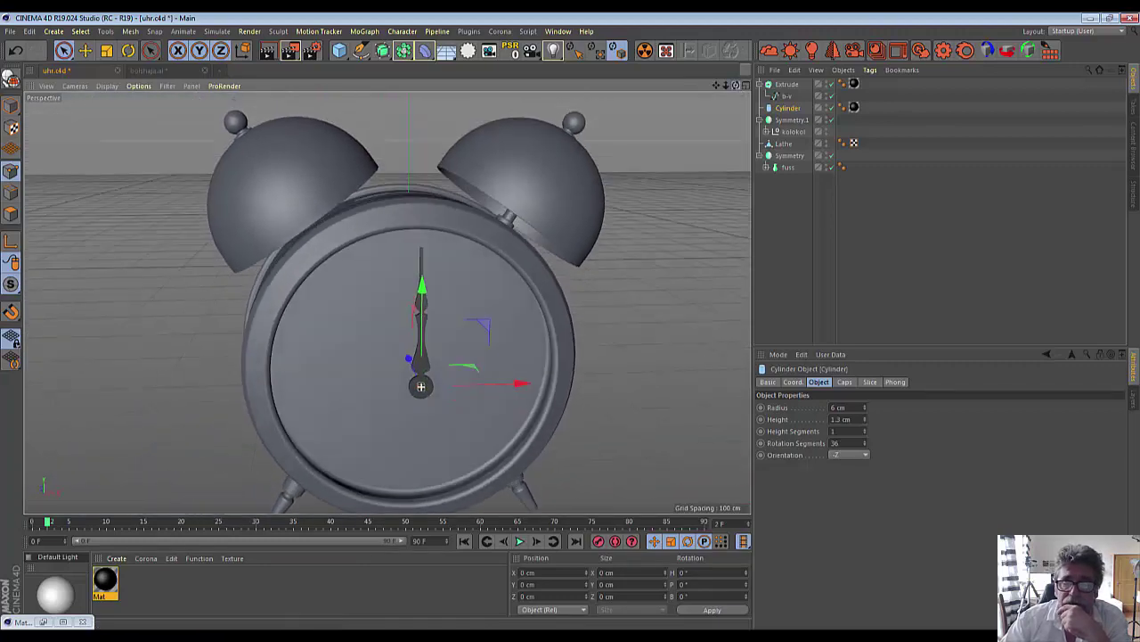
pyautogui.click(787, 85)
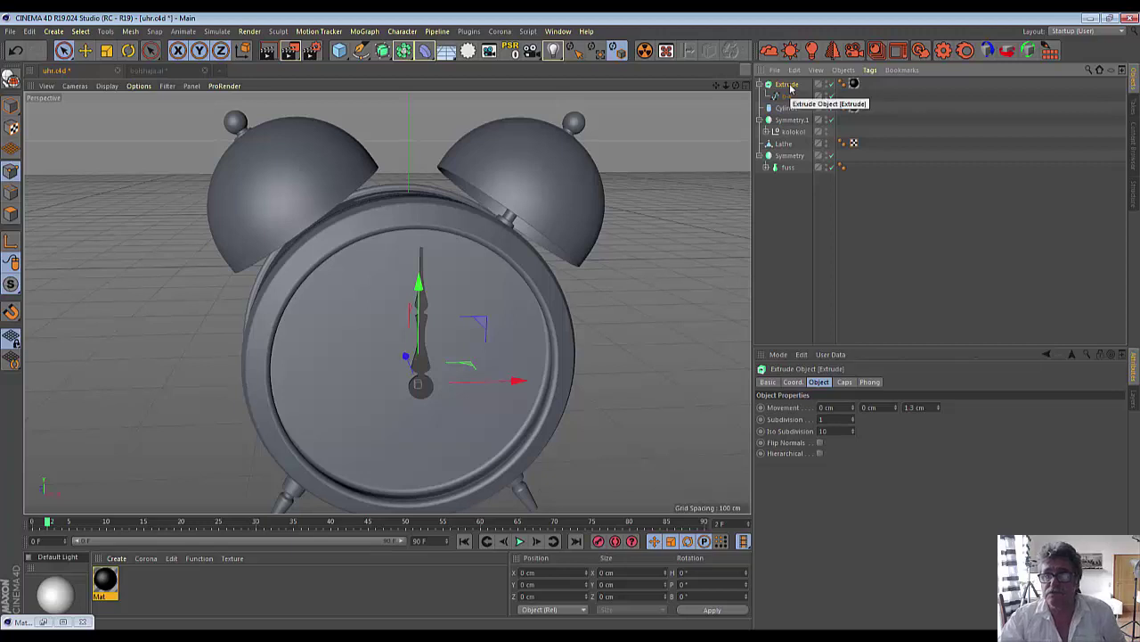
# Step: Duplicate the clock hand and rotate the copy about 80° toward three o'clock
pyautogui.hotkey('ctrl', 'c')
pyautogui.hotkey('ctrl', 'v')
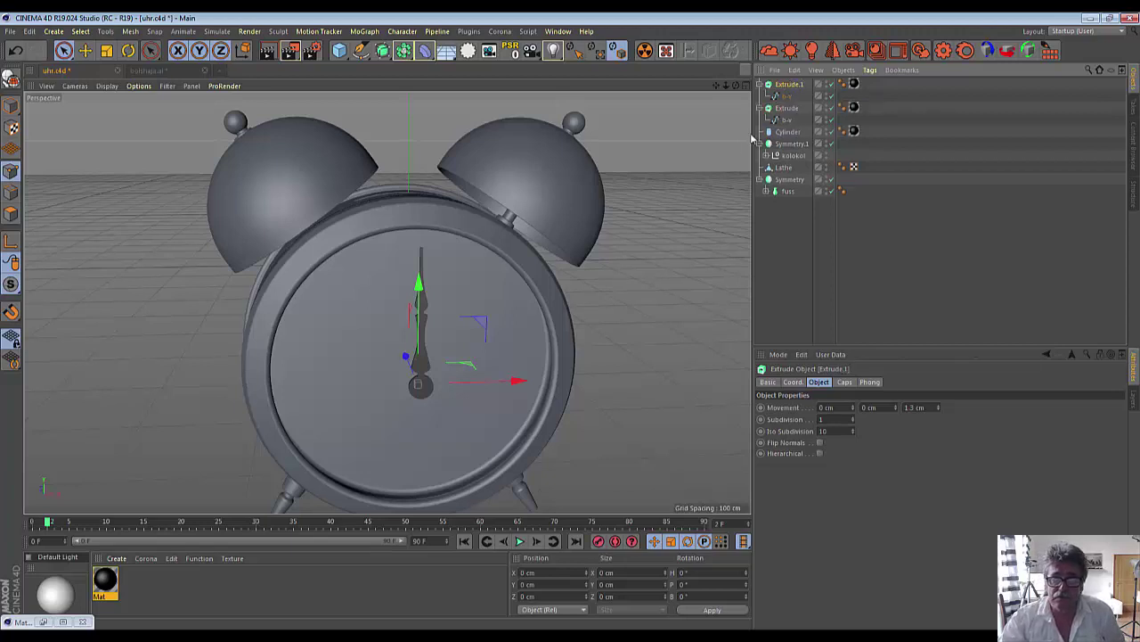
pyautogui.click(129, 51)
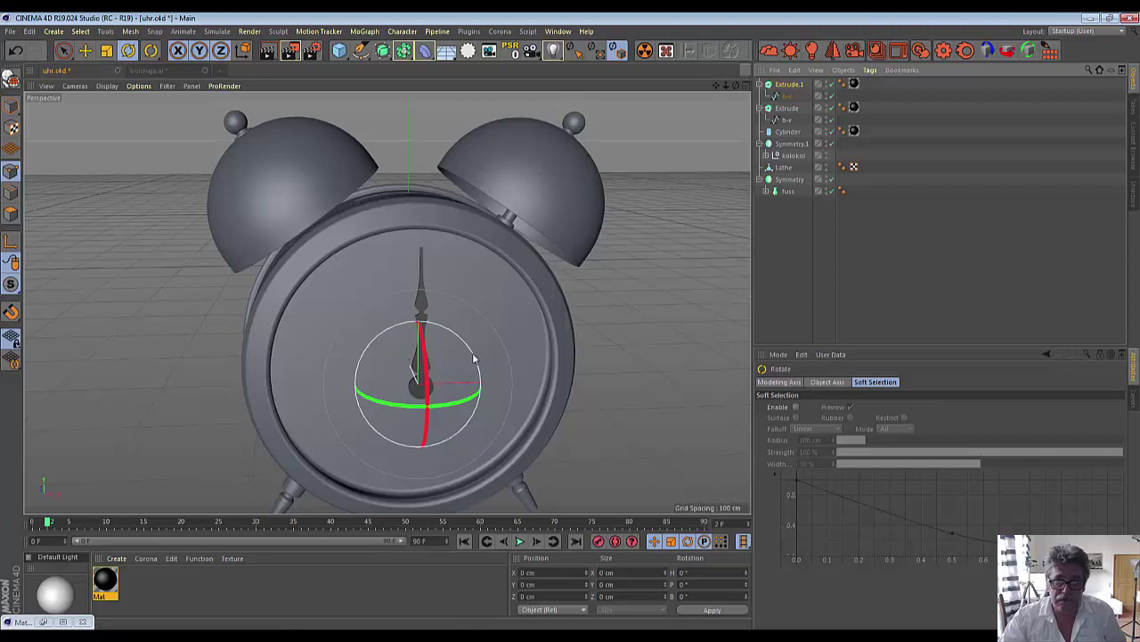
pyautogui.moveTo(475, 359)
pyautogui.mouseDown()
pyautogui.moveTo(476, 477)
pyautogui.moveTo(501, 399)
pyautogui.moveTo(488, 497)
pyautogui.moveTo(497, 495)
pyautogui.mouseUp()
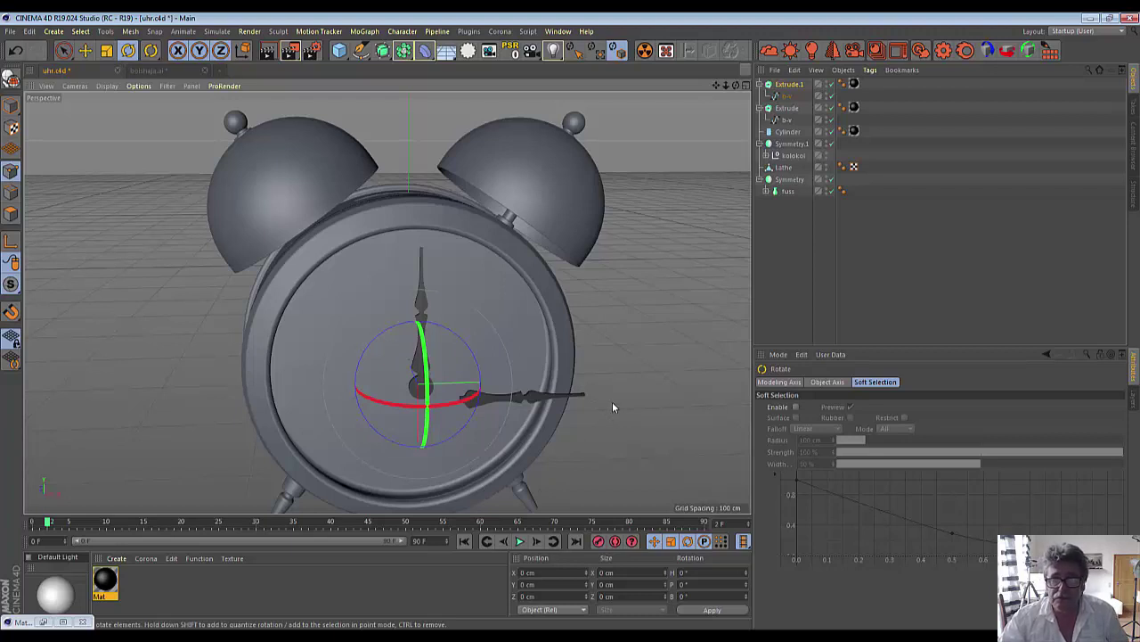
# Step: Scale the copied hand to about 85% length and about 129% width along Y
pyautogui.click(105, 53)
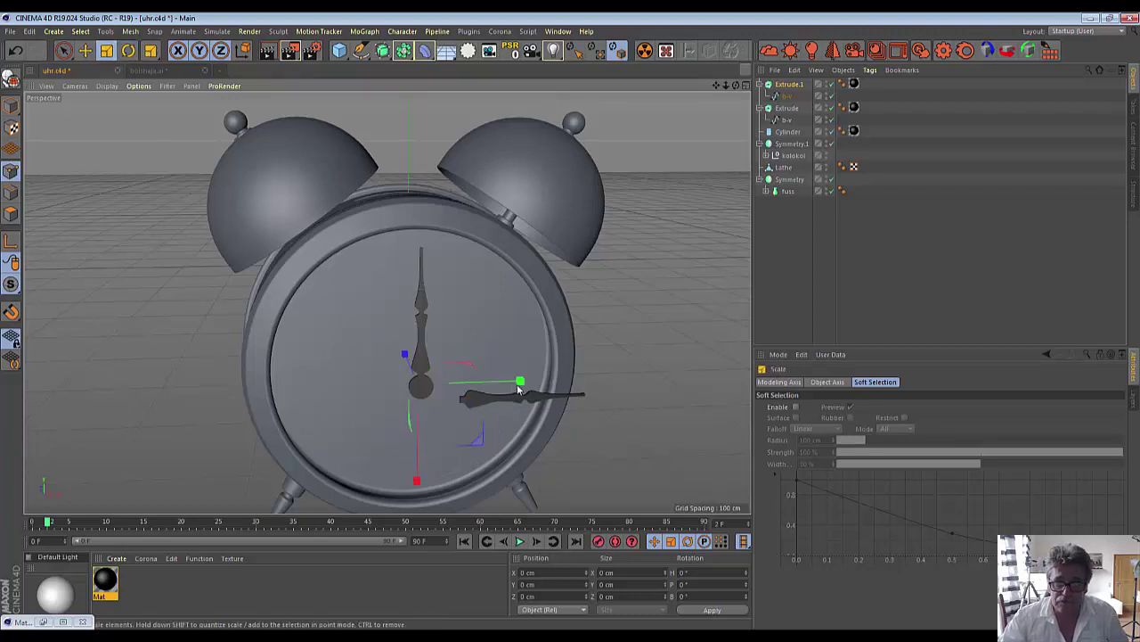
pyautogui.moveTo(520, 383); pyautogui.dragTo(482, 392)
pyautogui.moveTo(416, 481); pyautogui.dragTo(413, 506)
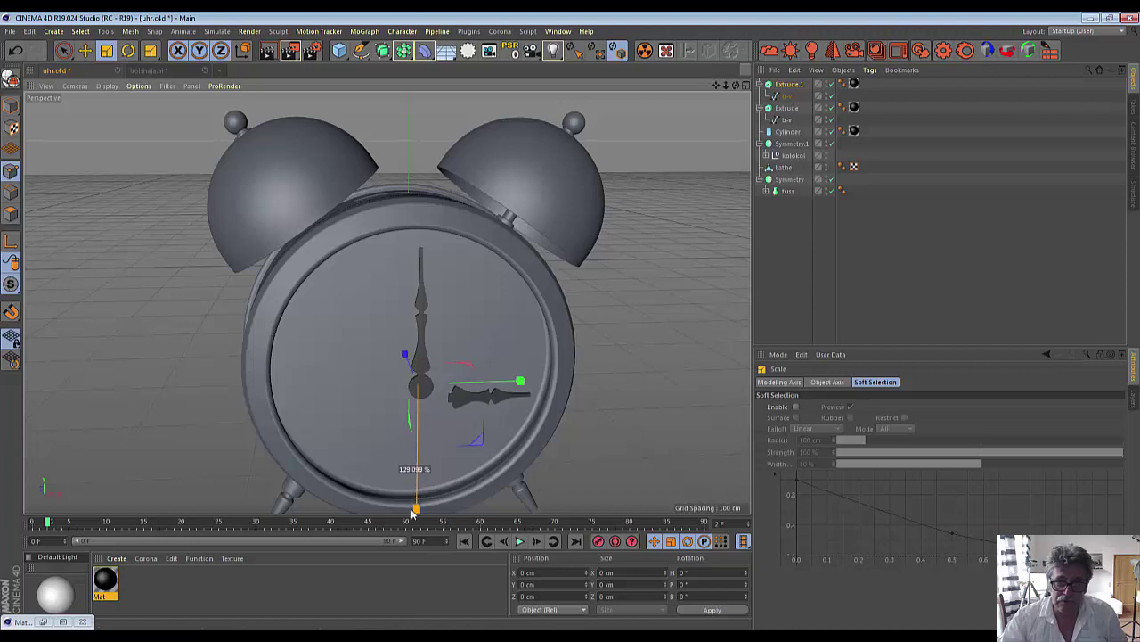
pyautogui.moveTo(413, 510); pyautogui.dragTo(413, 515)
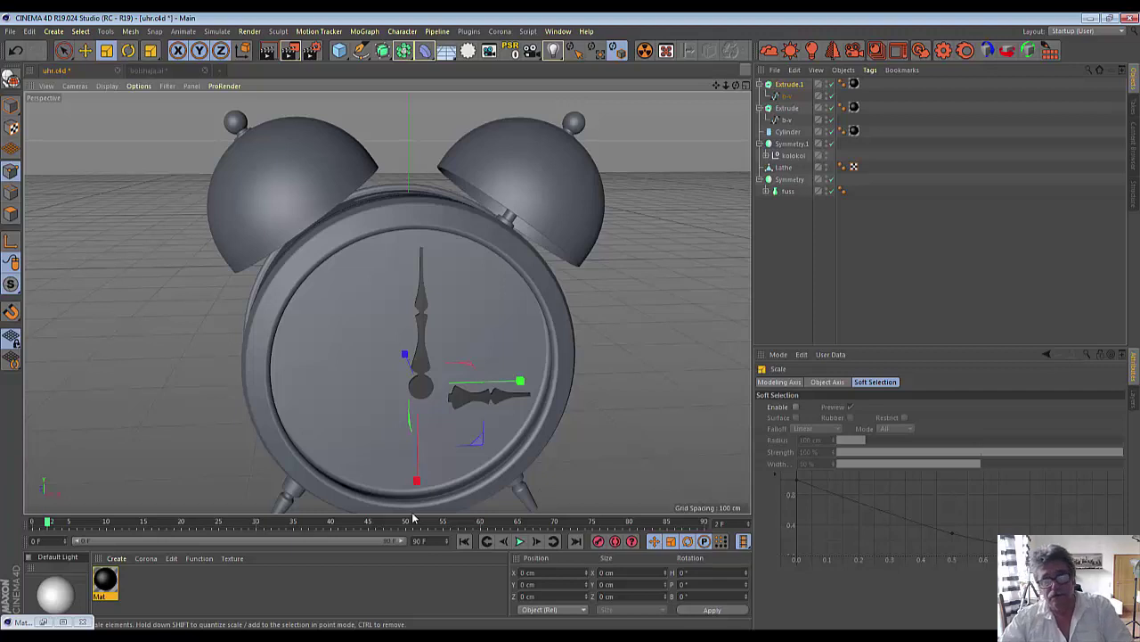
# Step: Nest the hub Cylinder under the first hand Extrude and move that hand along X
pyautogui.click(782, 133)
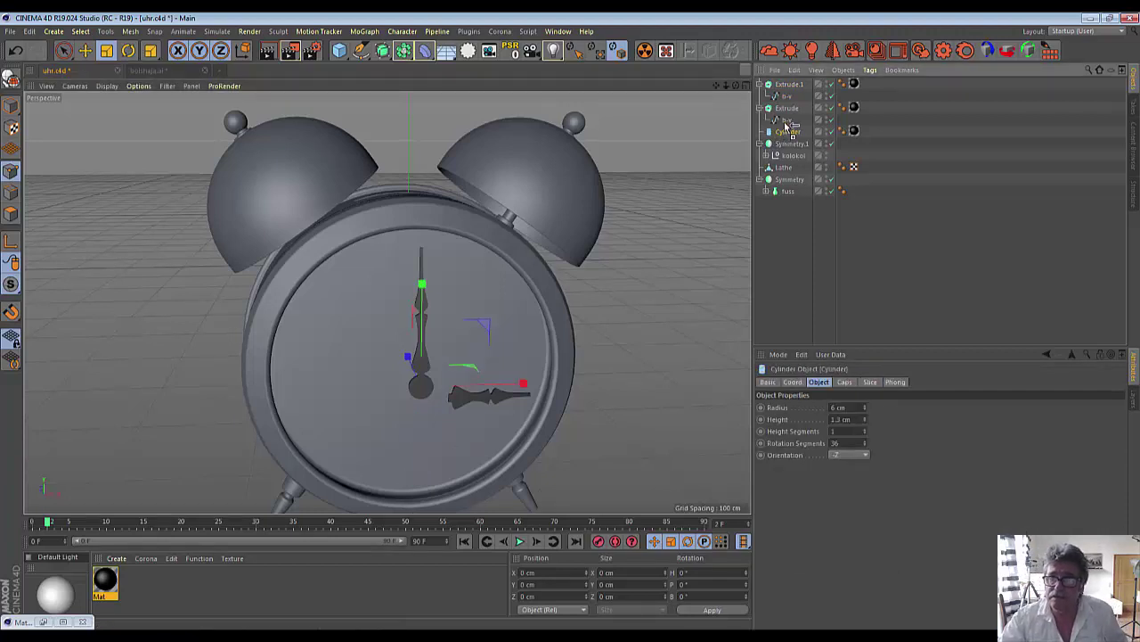
pyautogui.moveTo(787, 128); pyautogui.dragTo(787, 127)
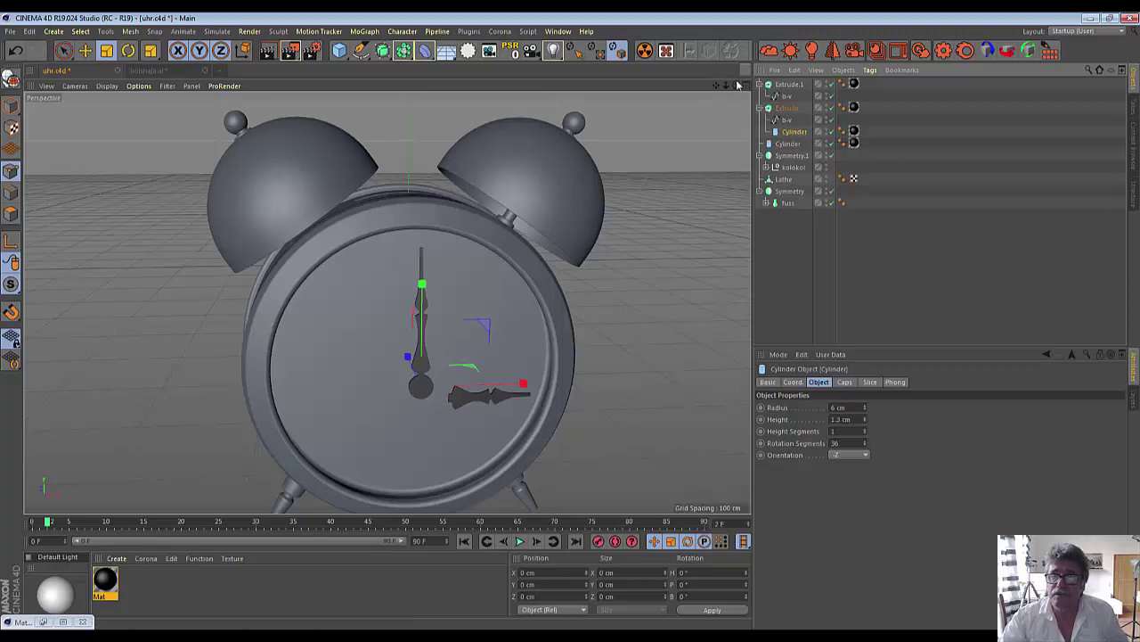
pyautogui.moveTo(736, 86); pyautogui.dragTo(624, 98)
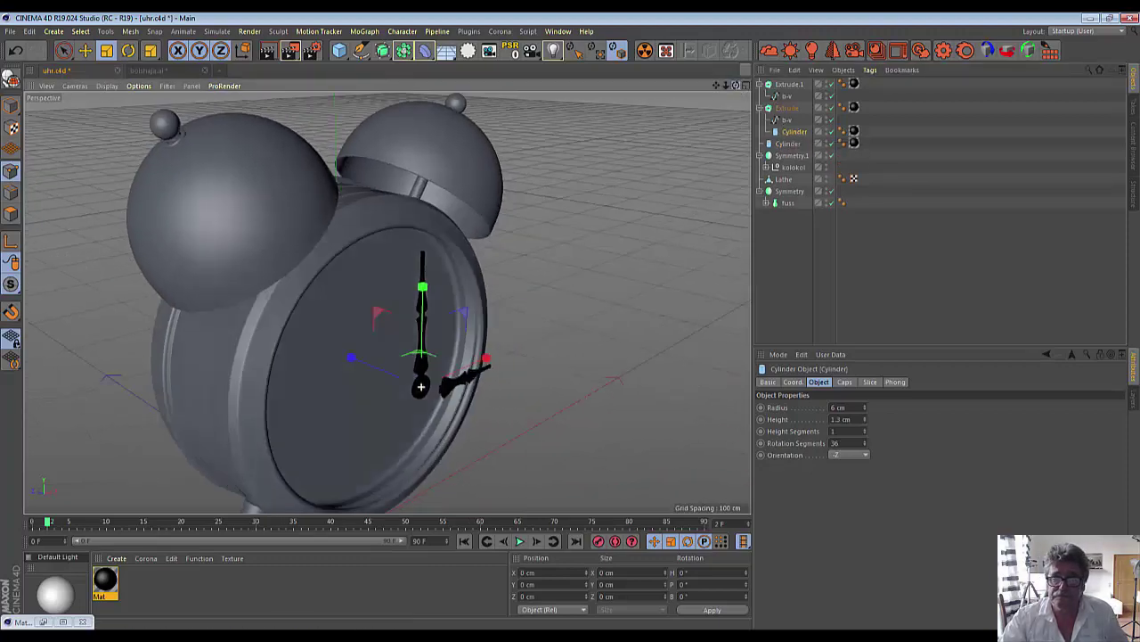
pyautogui.click(63, 50)
pyautogui.moveTo(337, 378)
pyautogui.mouseDown()
pyautogui.moveTo(362, 395)
pyautogui.moveTo(360, 374)
pyautogui.mouseUp()
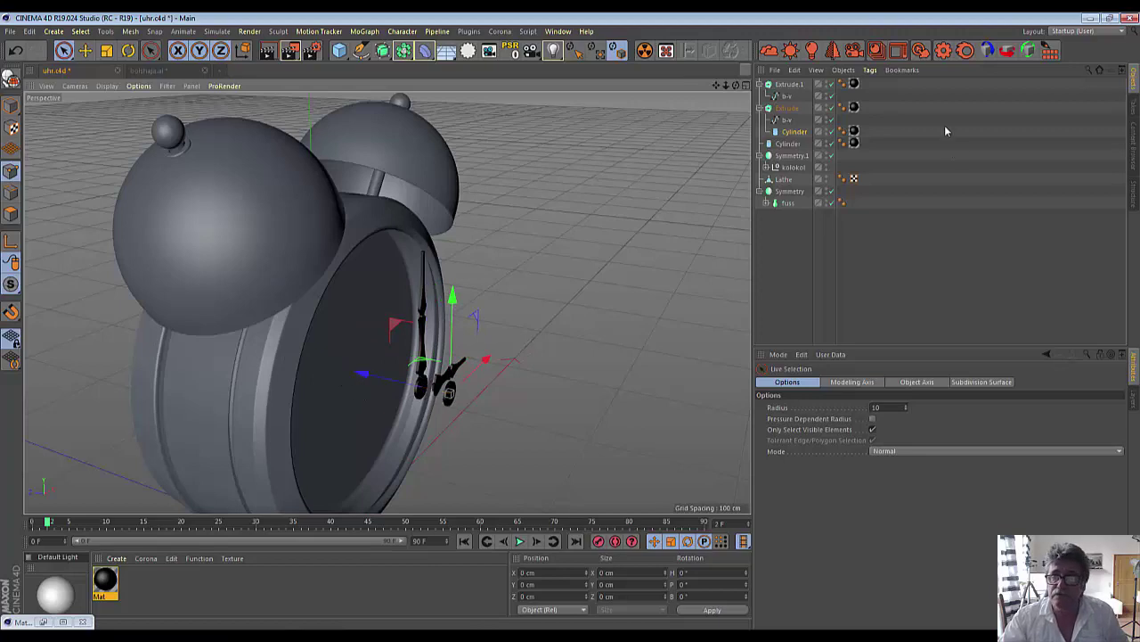
pyautogui.click(789, 84)
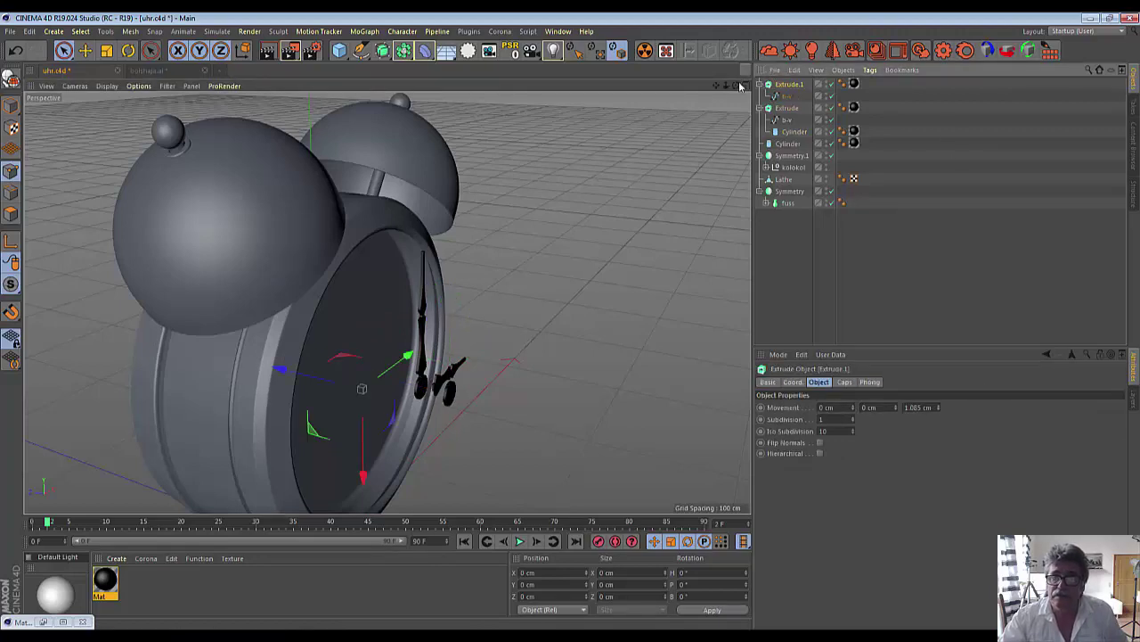
# Step: Move the copied hand to the dial centre and out in front of the face
pyautogui.moveTo(736, 85); pyautogui.dragTo(377, 424)
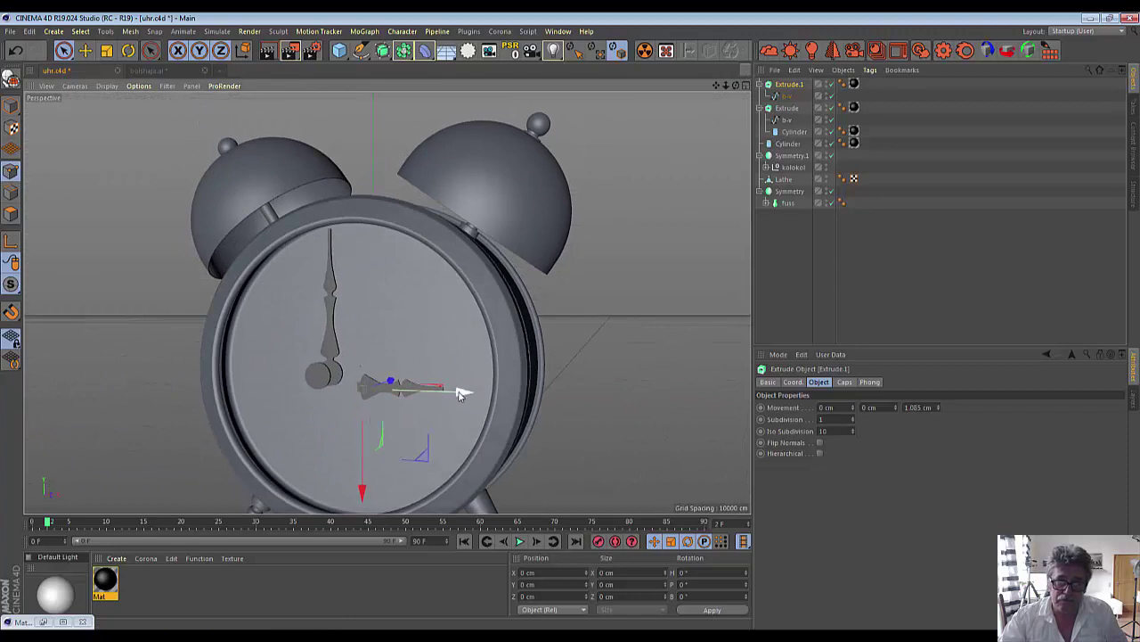
pyautogui.moveTo(460, 393); pyautogui.dragTo(432, 392)
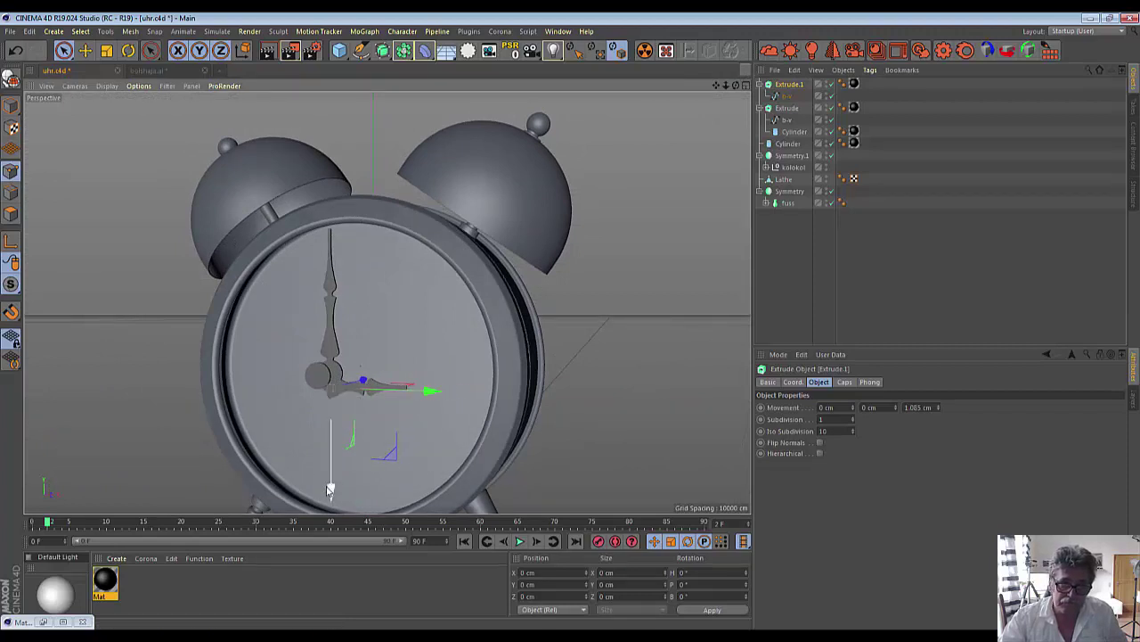
pyautogui.moveTo(329, 489); pyautogui.dragTo(331, 477)
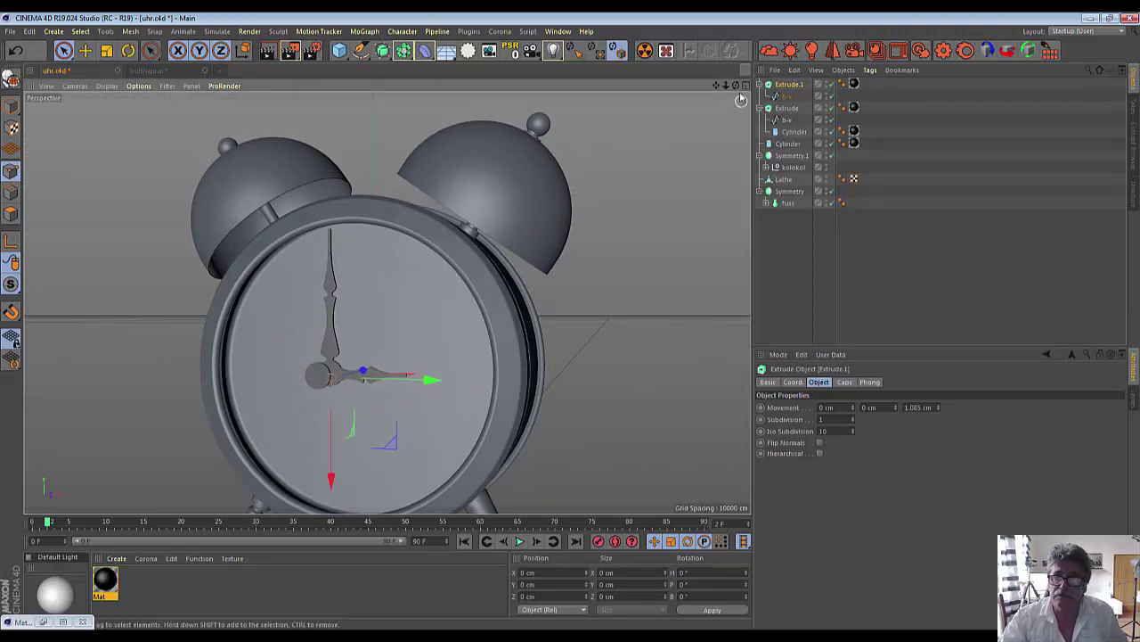
pyautogui.moveTo(736, 86); pyautogui.dragTo(468, 334)
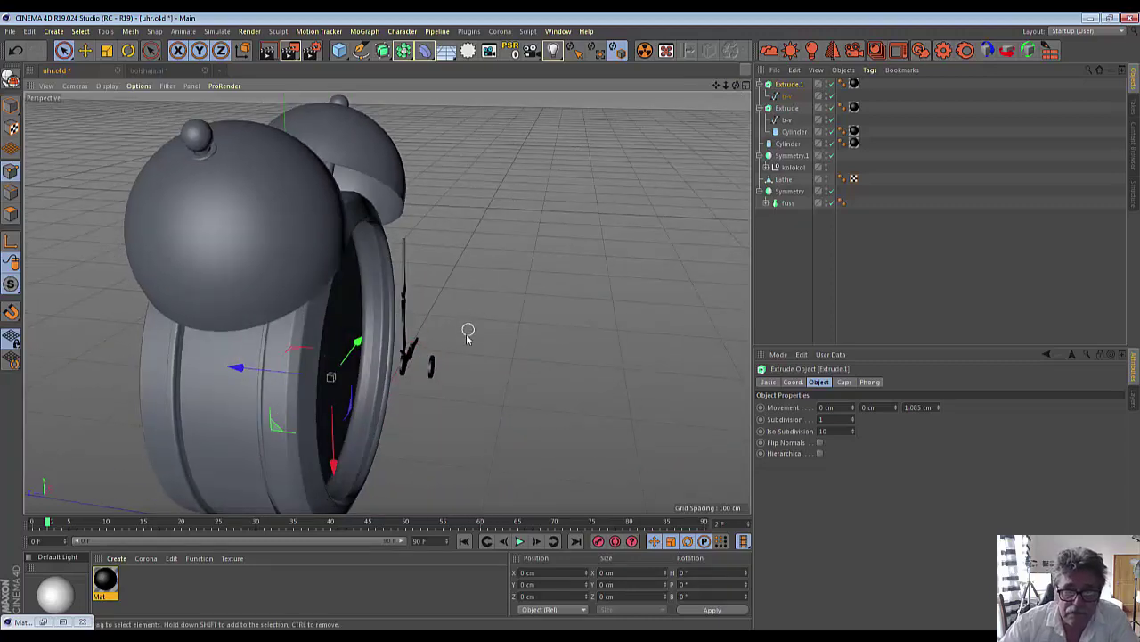
pyautogui.moveTo(240, 372); pyautogui.dragTo(262, 370)
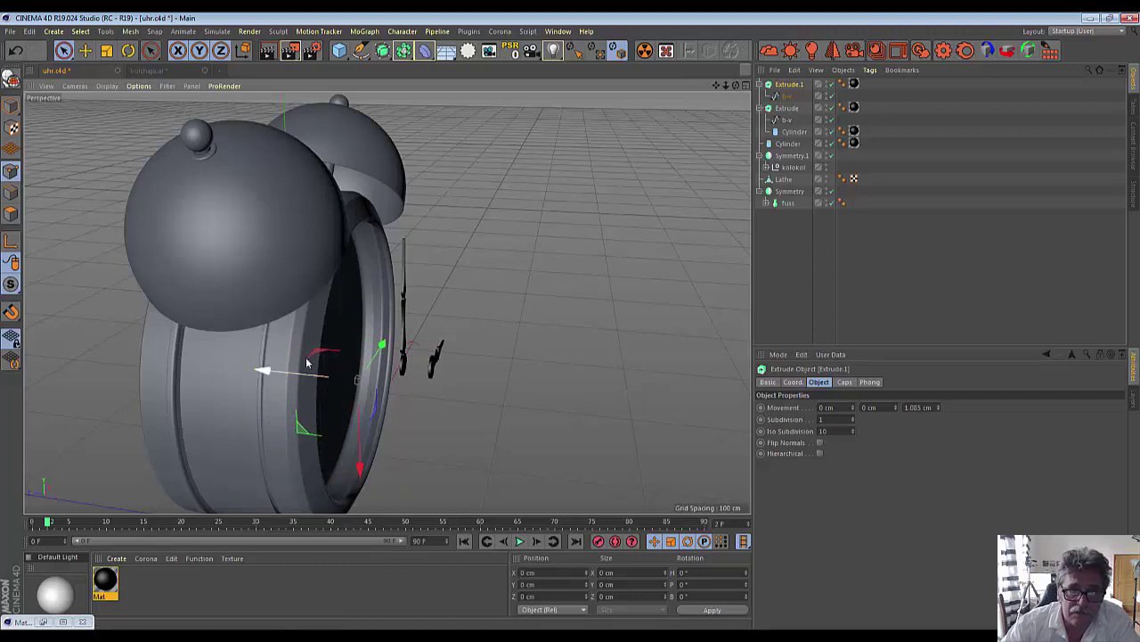
# Step: Fine-align the copied hand over the hub along X and Y
pyautogui.keyDown('alt'); pyautogui.moveTo(740, 107); pyautogui.dragTo(375, 376); pyautogui.keyUp('alt')
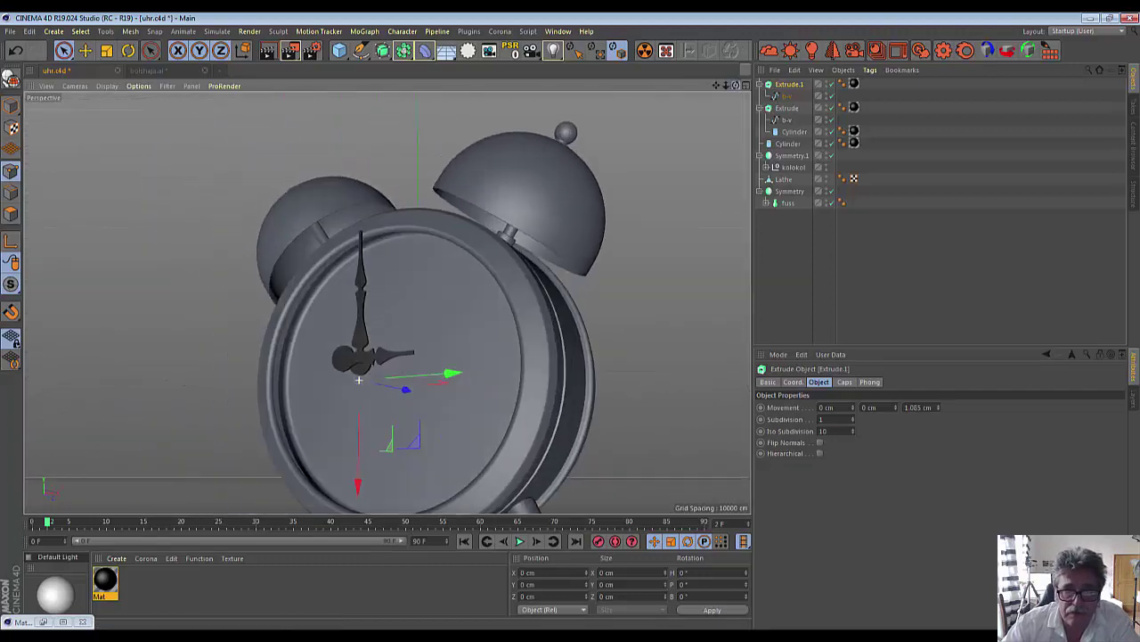
pyautogui.scroll(2, 365, 383)
pyautogui.scroll(2, 356, 389)
pyautogui.scroll(2, 356, 392)
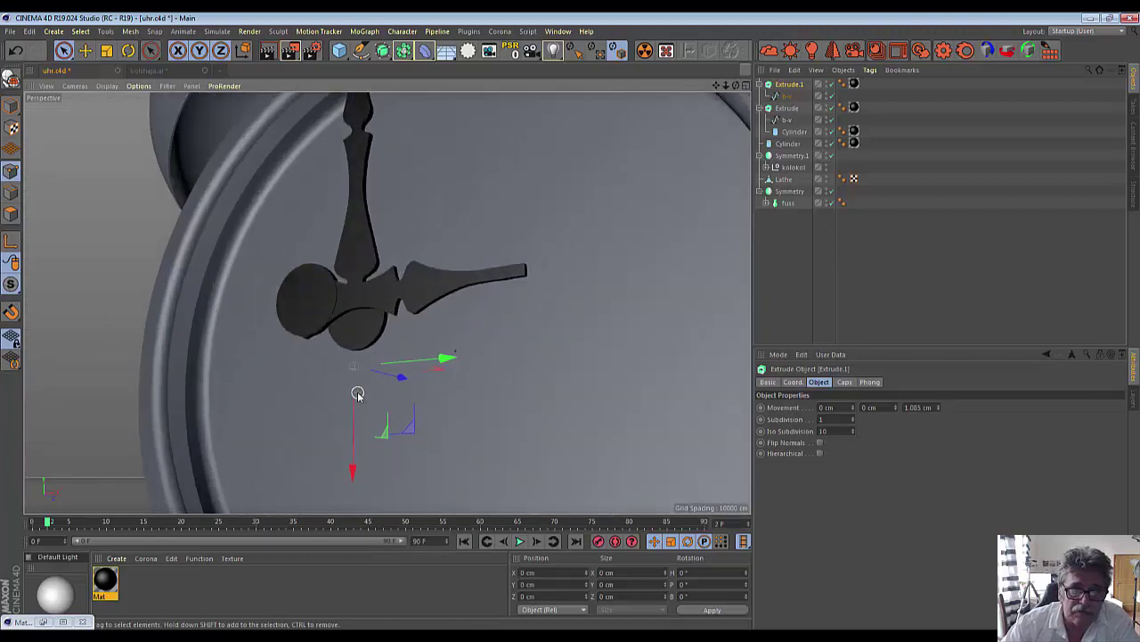
pyautogui.moveTo(448, 359); pyautogui.dragTo(488, 363)
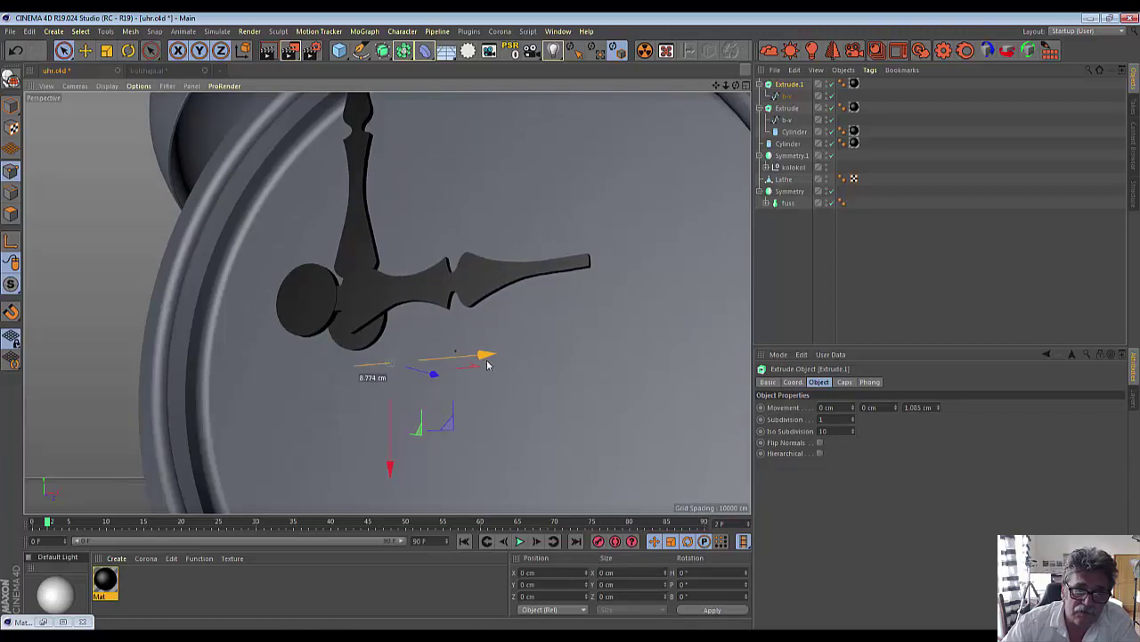
pyautogui.moveTo(487, 364); pyautogui.dragTo(484, 359)
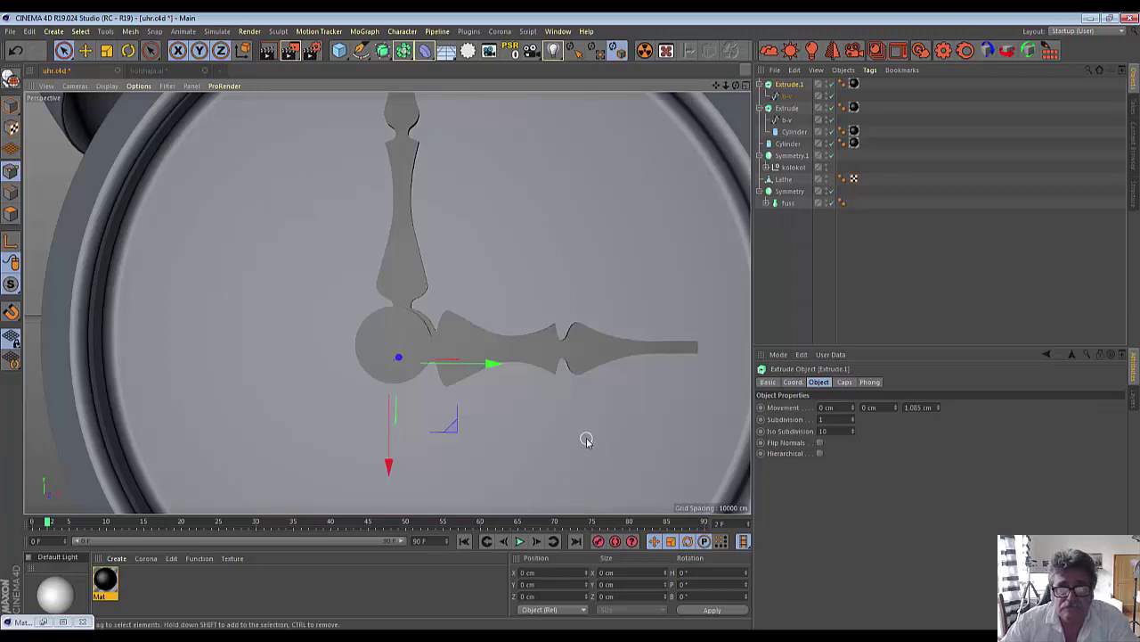
pyautogui.moveTo(388, 466); pyautogui.dragTo(385, 470)
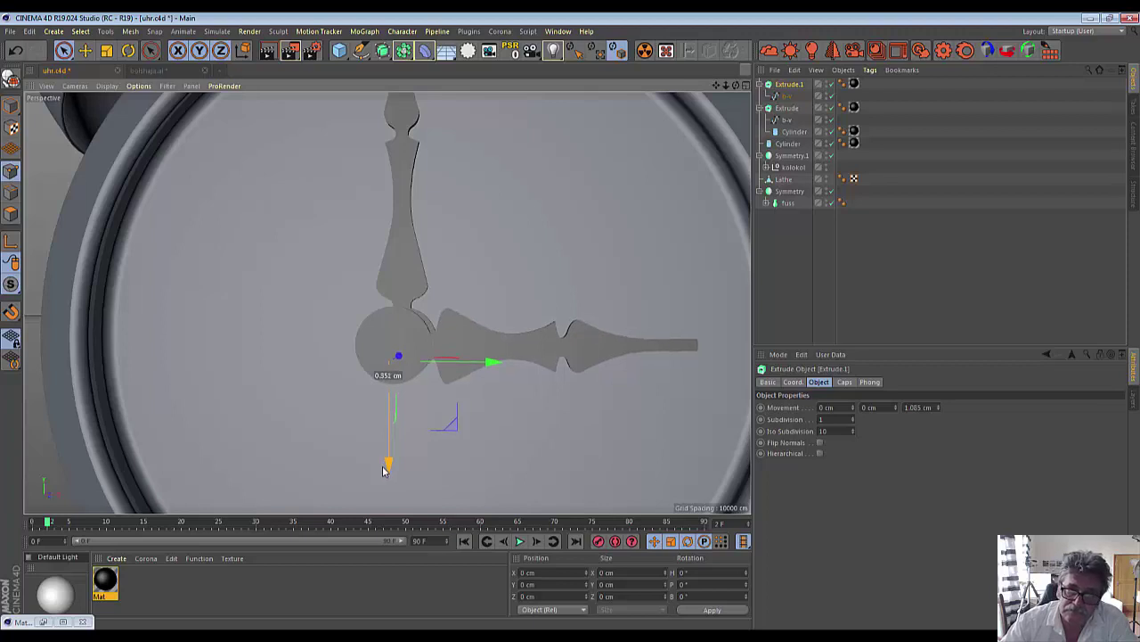
pyautogui.moveTo(384, 471); pyautogui.dragTo(386, 463)
pyautogui.scroll(-2, 458, 433)
pyautogui.scroll(-3, 460, 435)
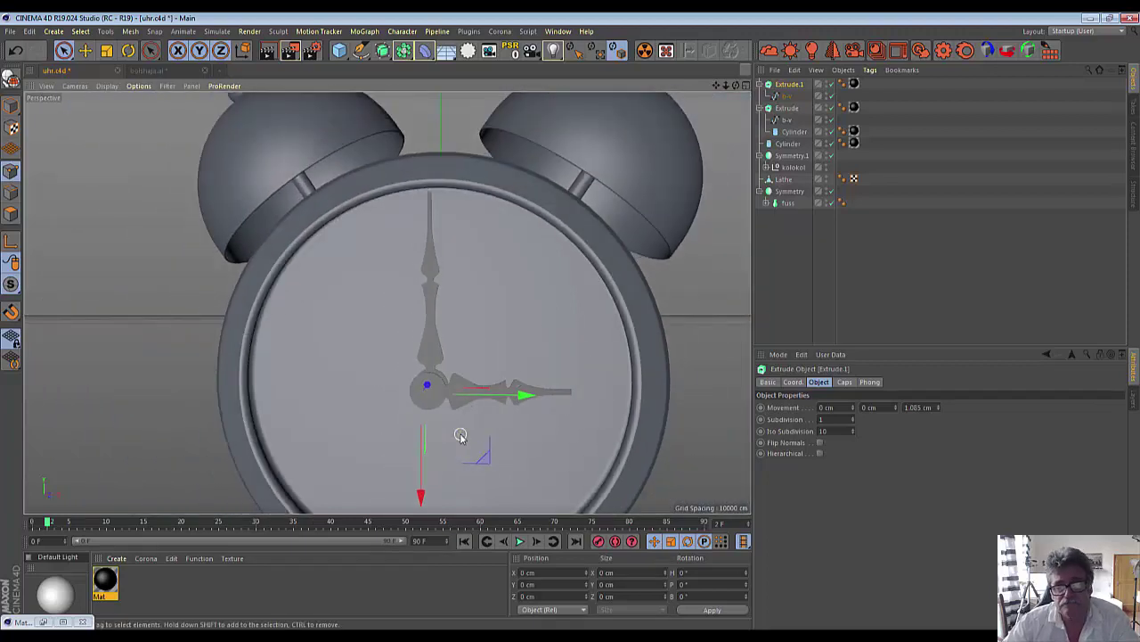
pyautogui.scroll(-2, 460, 435)
pyautogui.scroll(-1, 460, 434)
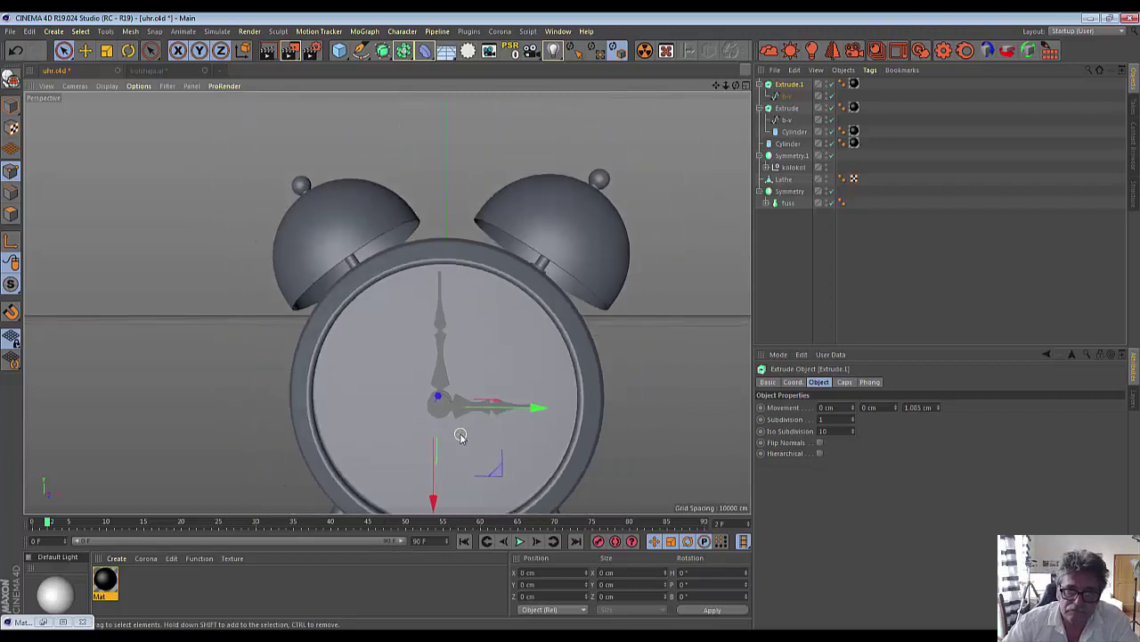
# Step: Convert both hand extrusions into editable polygon objects
pyautogui.click(761, 84)
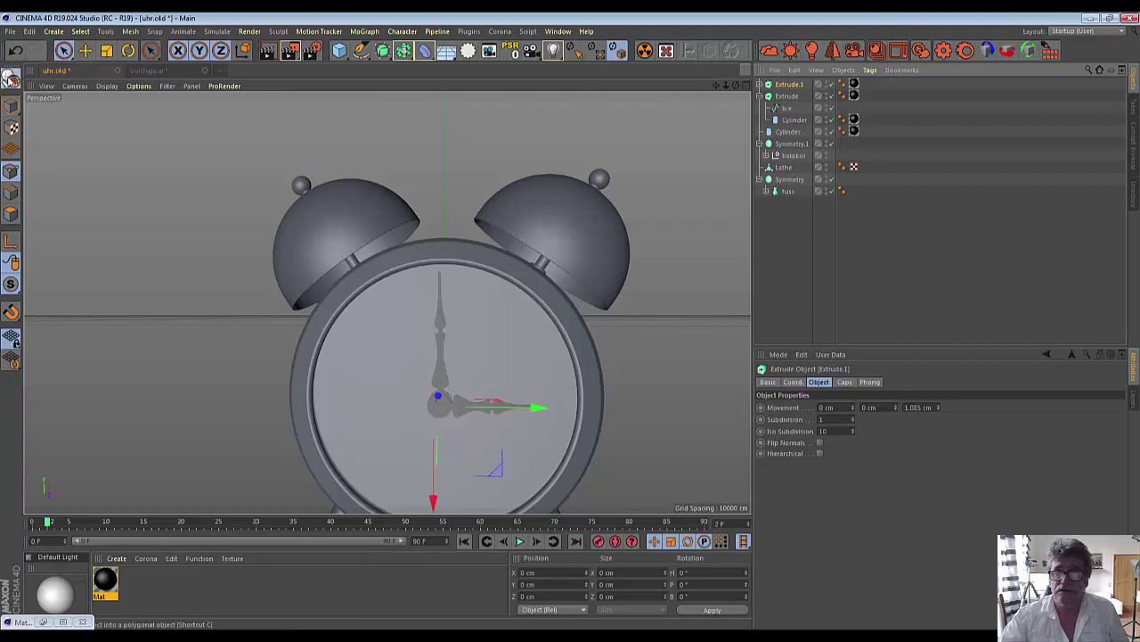
pyautogui.click(11, 79)
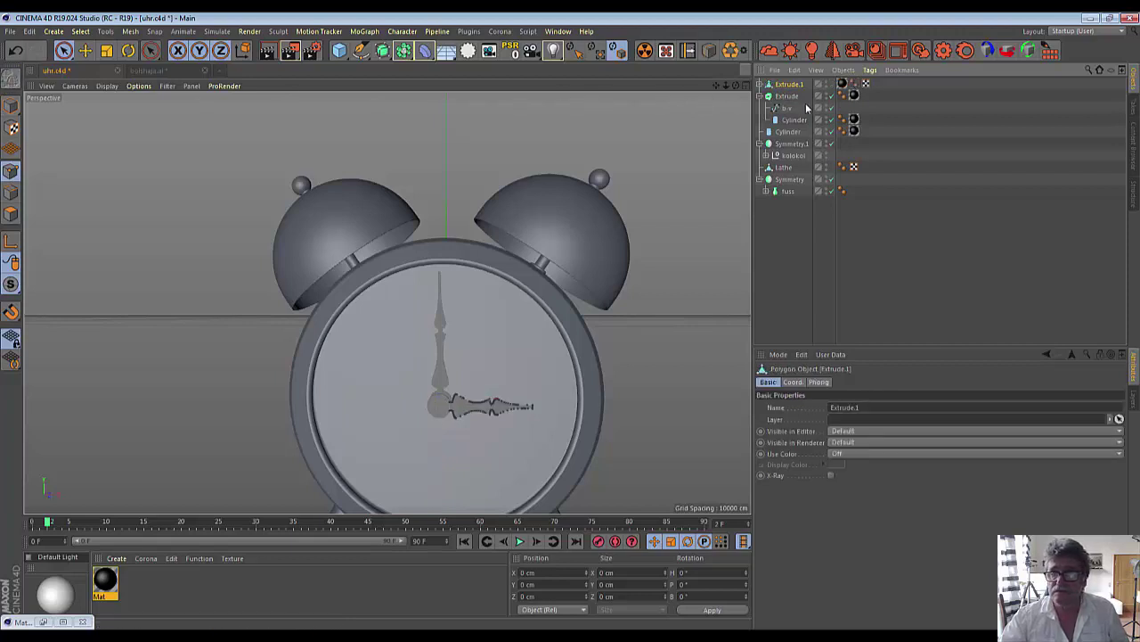
pyautogui.click(784, 96)
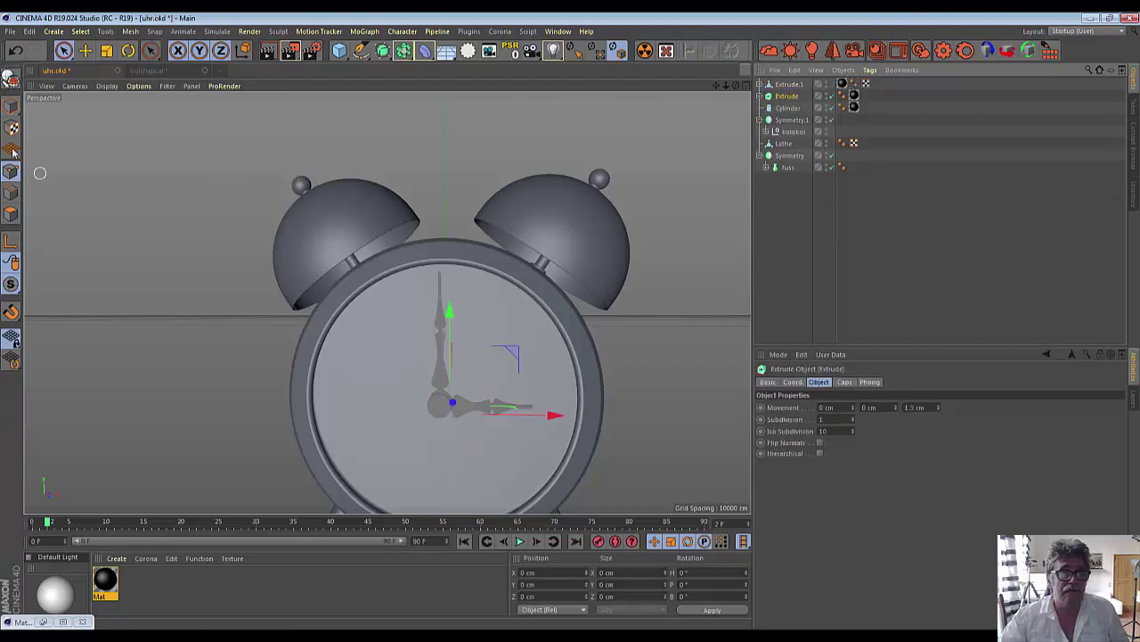
pyautogui.click(11, 79)
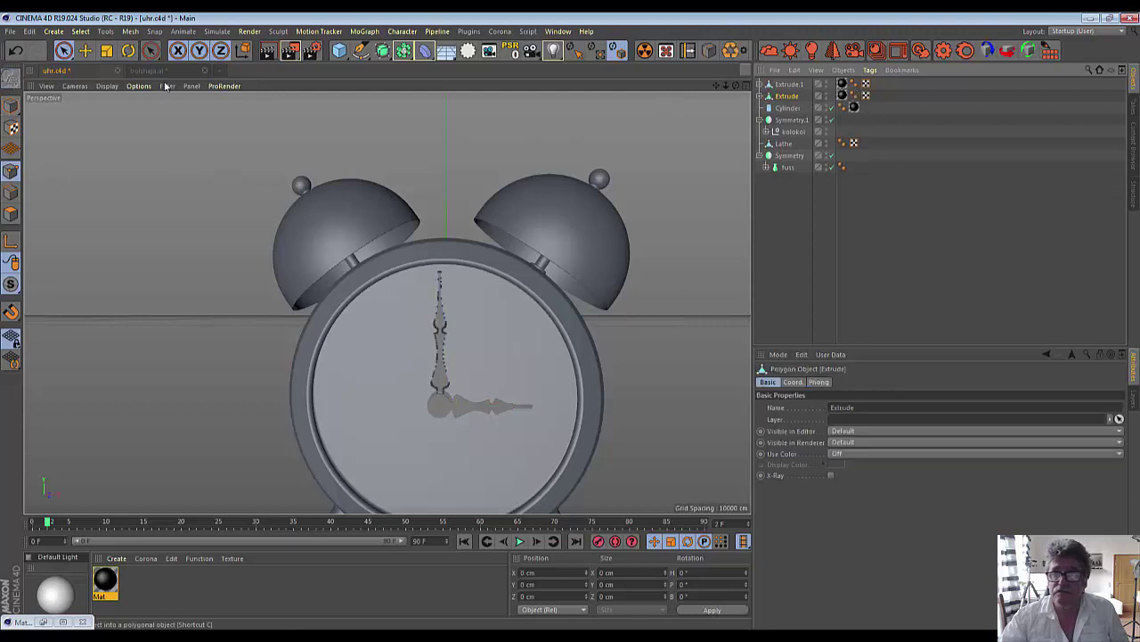
# Step: Merge the first hand with its caps and cylinder using Connect Objects + Delete
pyautogui.click(759, 96)
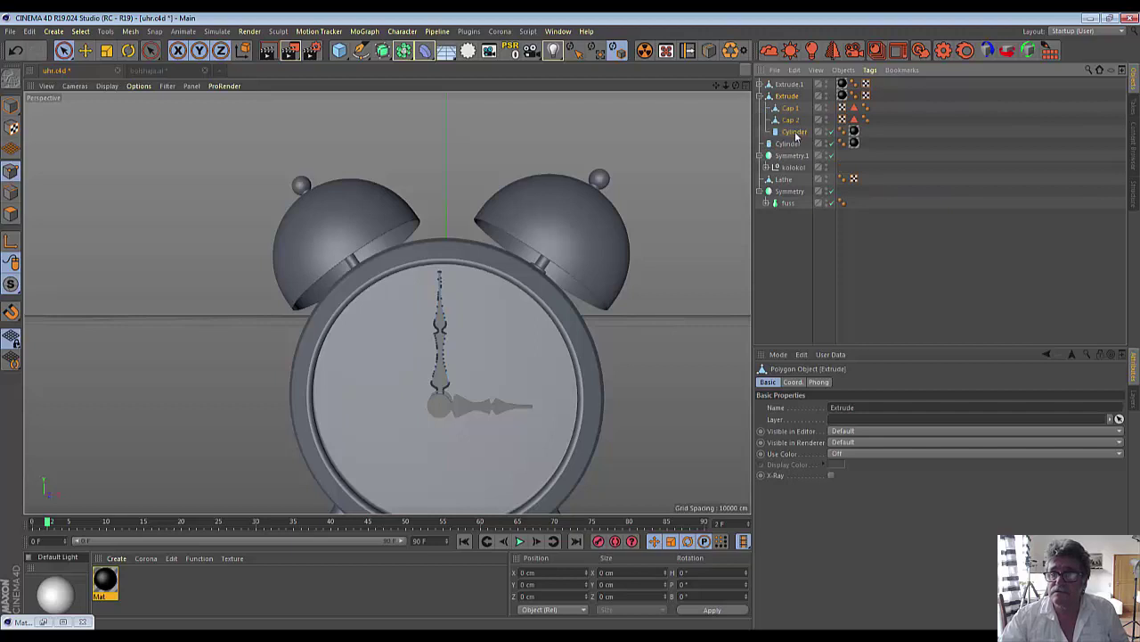
pyautogui.keyDown('shift'); pyautogui.click(795, 132); pyautogui.keyUp('shift')
pyautogui.click(787, 98)
pyautogui.keyDown('shift'); pyautogui.click(789, 134); pyautogui.keyUp('shift')
pyautogui.rightClick(789, 134)
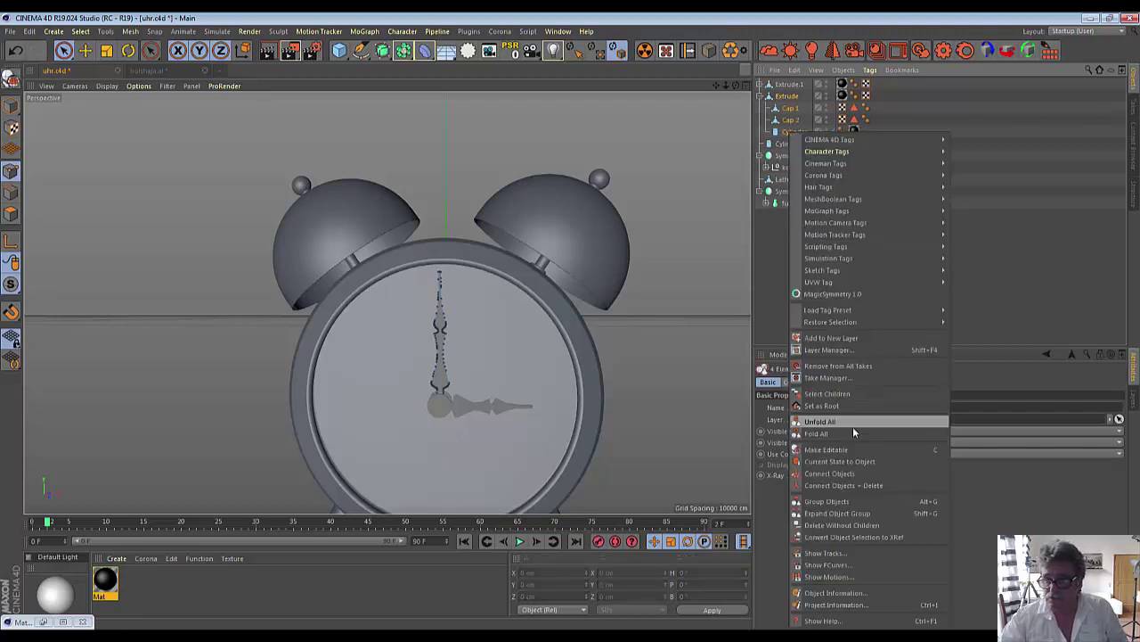
pyautogui.click(855, 485)
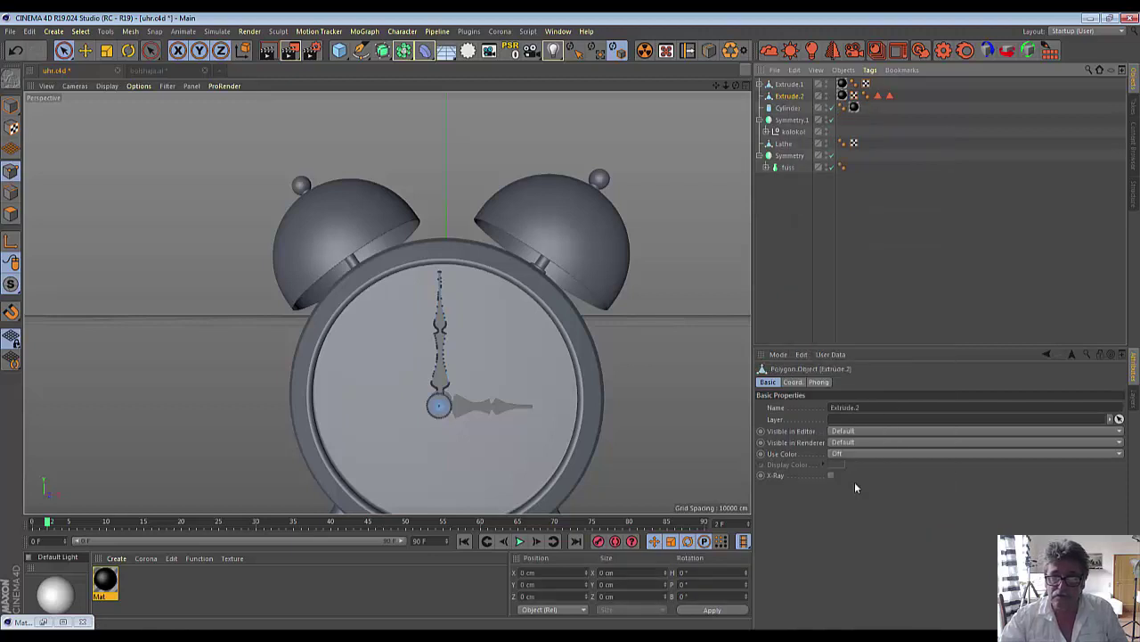
# Step: Merge the hour hand, its two caps and the hub Cylinder into one Extrude object
pyautogui.click(786, 84)
pyautogui.click(761, 85)
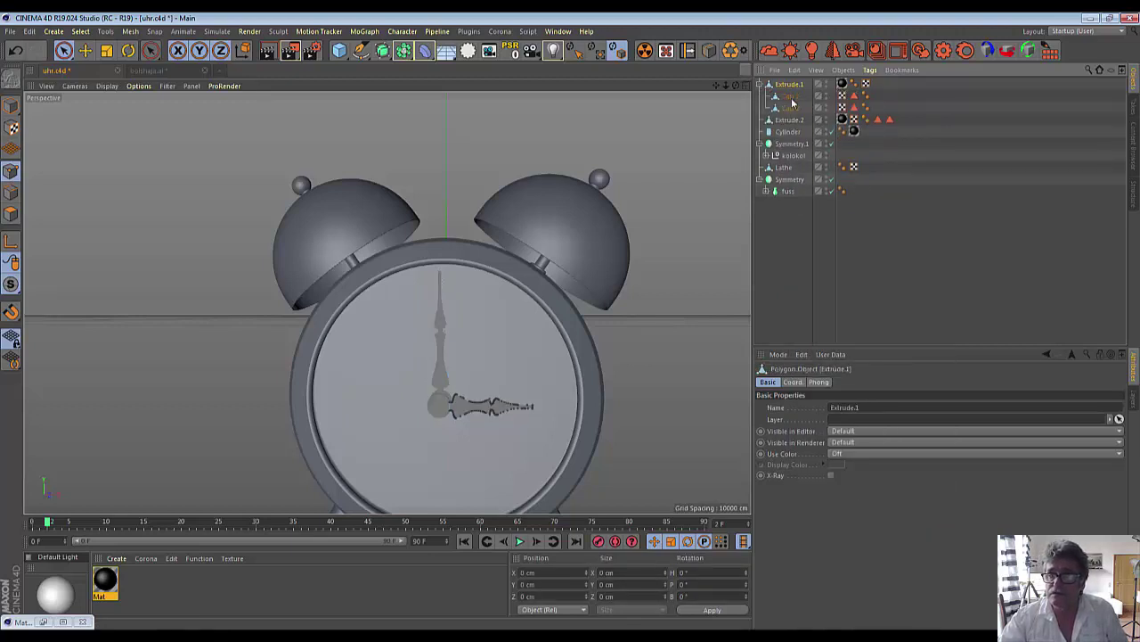
pyautogui.keyDown('shift'); pyautogui.click(791, 107); pyautogui.keyUp('shift')
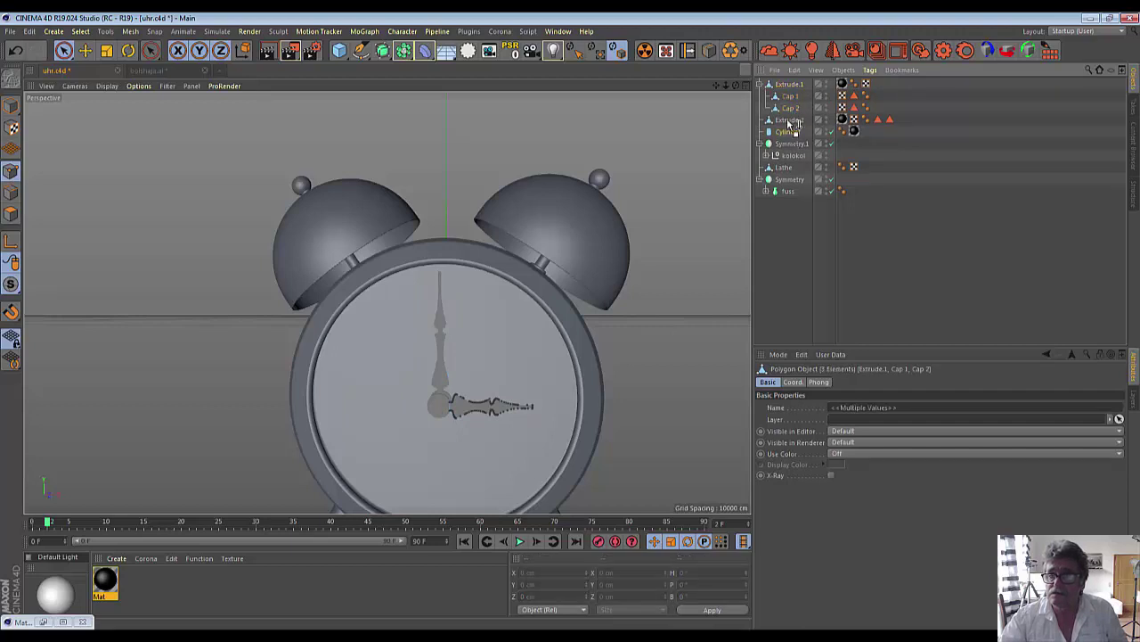
pyautogui.moveTo(787, 120); pyautogui.dragTo(787, 121)
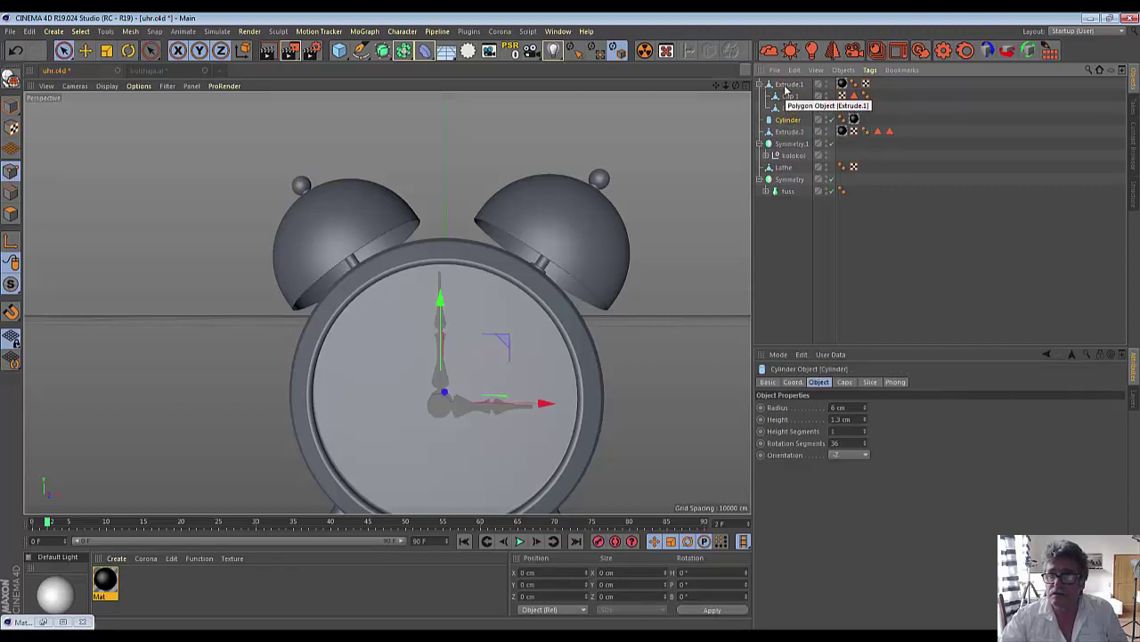
pyautogui.click(788, 85)
pyautogui.keyDown('shift'); pyautogui.click(787, 123); pyautogui.keyUp('shift')
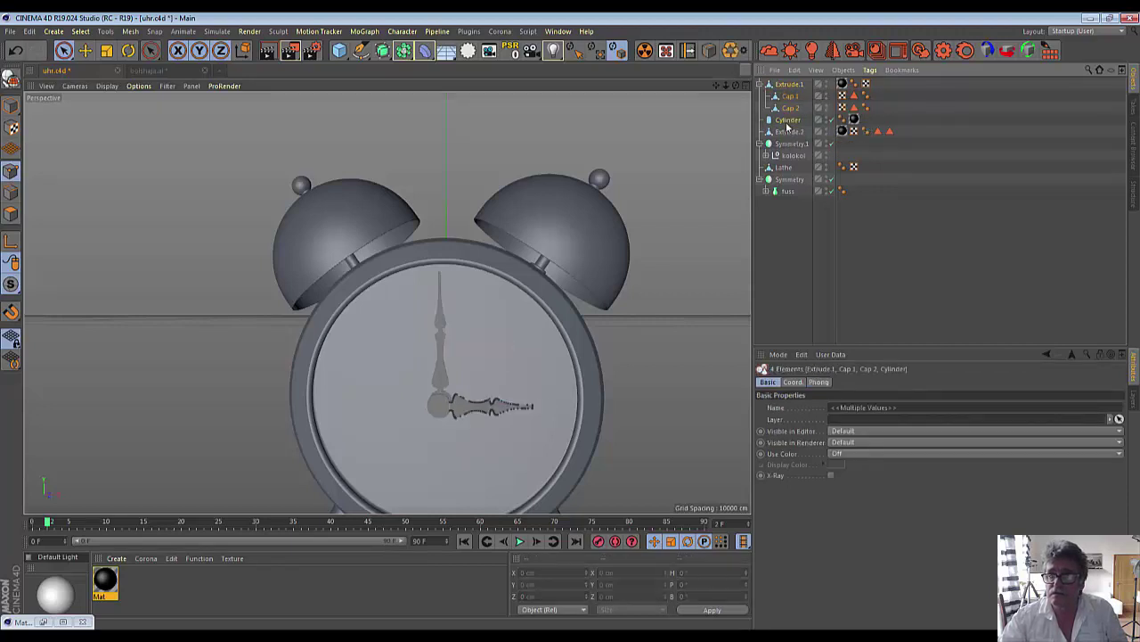
pyautogui.rightClick(788, 127)
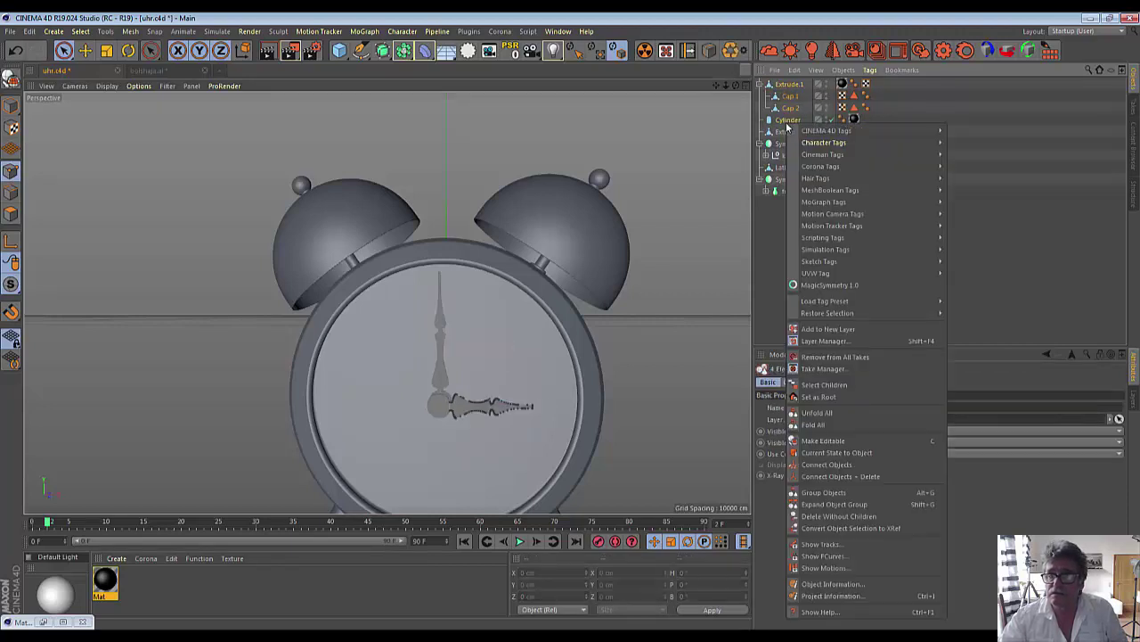
pyautogui.click(834, 474)
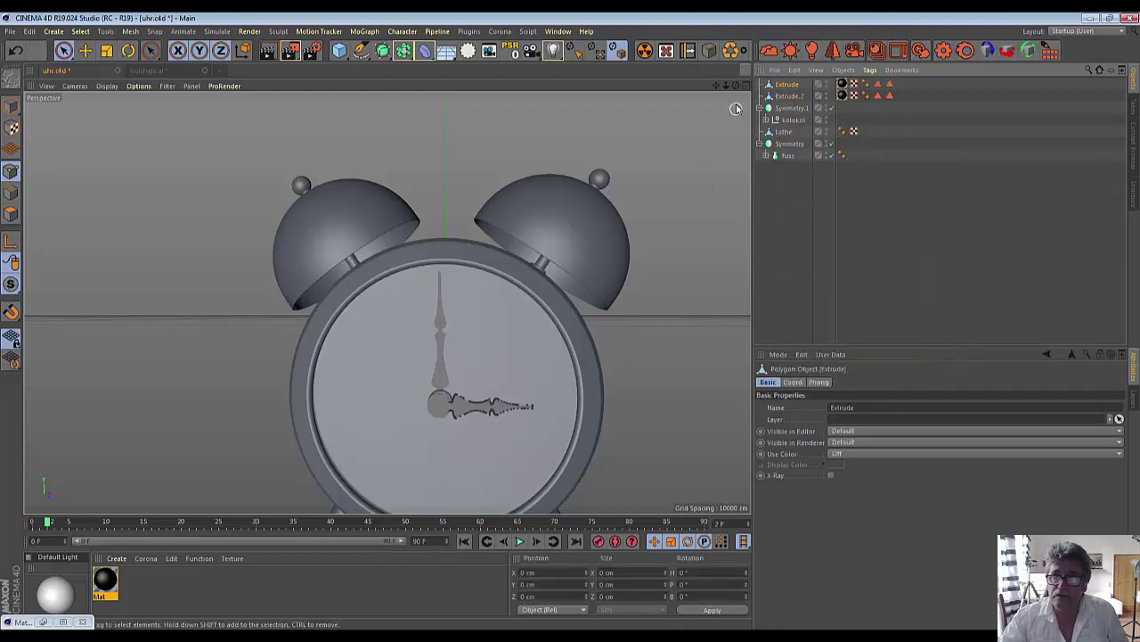
# Step: View the clock from above and rename hand Extrude to m and Extrude.2 to b
pyautogui.moveTo(738, 87); pyautogui.dragTo(433, 406)
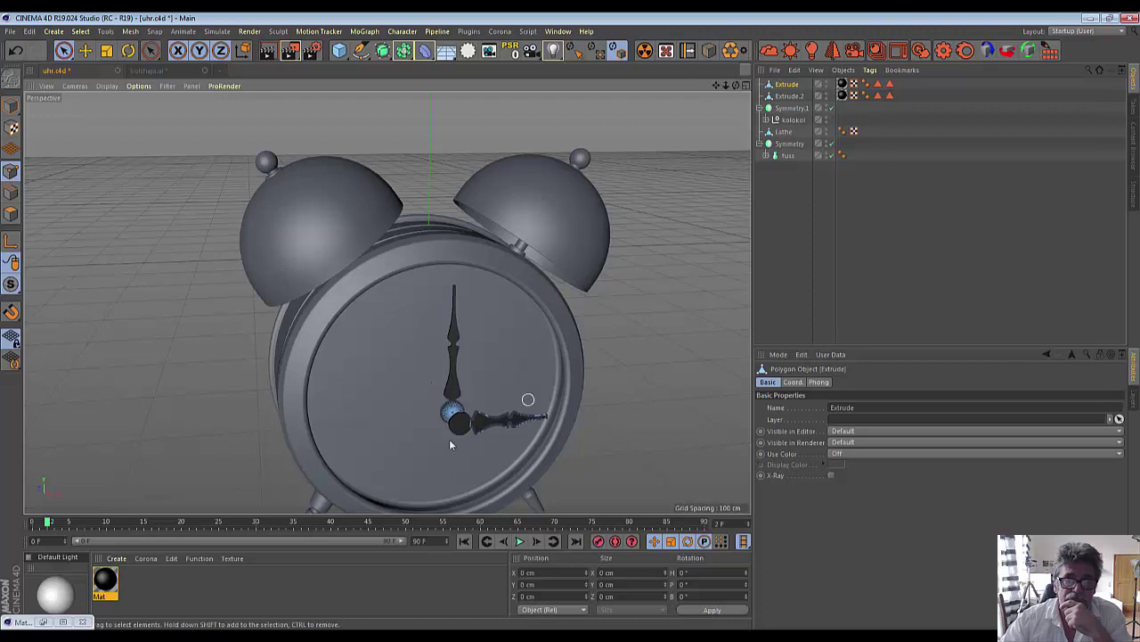
pyautogui.scroll(3, 450, 444)
pyautogui.scroll(3, 431, 446)
pyautogui.scroll(3, 431, 447)
pyautogui.scroll(3, 431, 446)
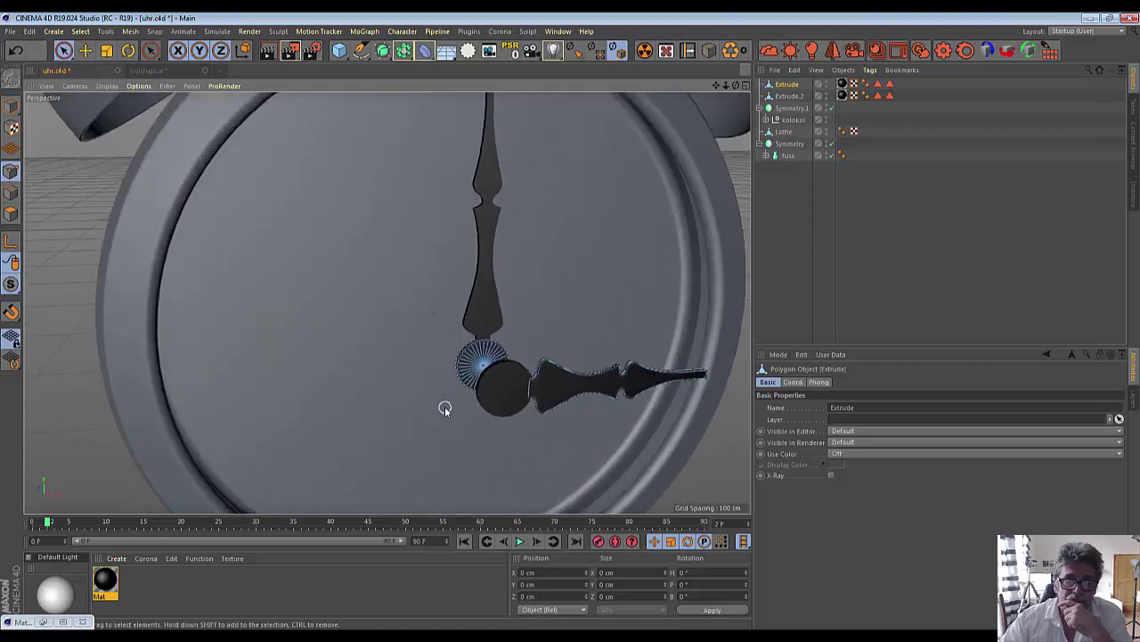
pyautogui.scroll(2, 450, 402)
pyautogui.scroll(1, 450, 402)
pyautogui.scroll(2, 450, 403)
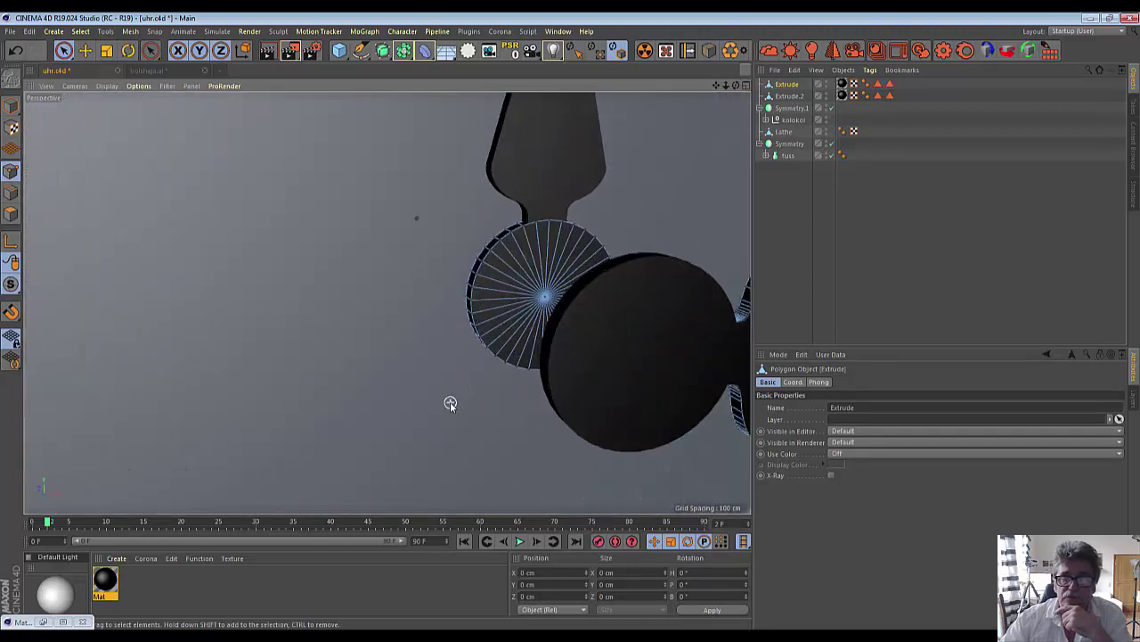
pyautogui.scroll(-2, 450, 402)
pyautogui.click(789, 97)
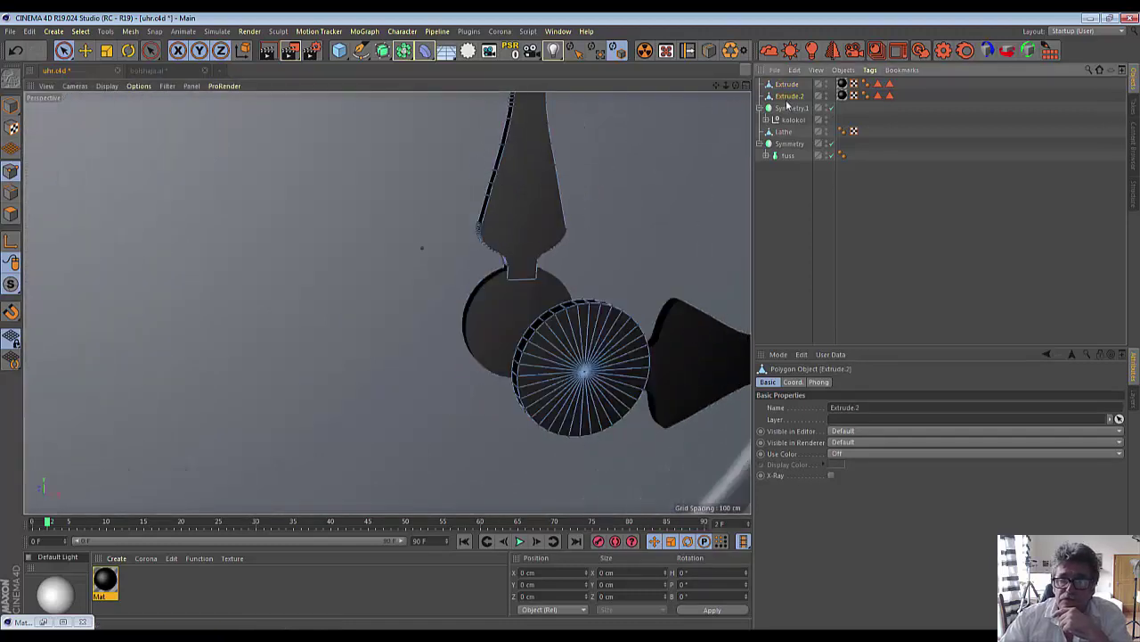
pyautogui.click(788, 85)
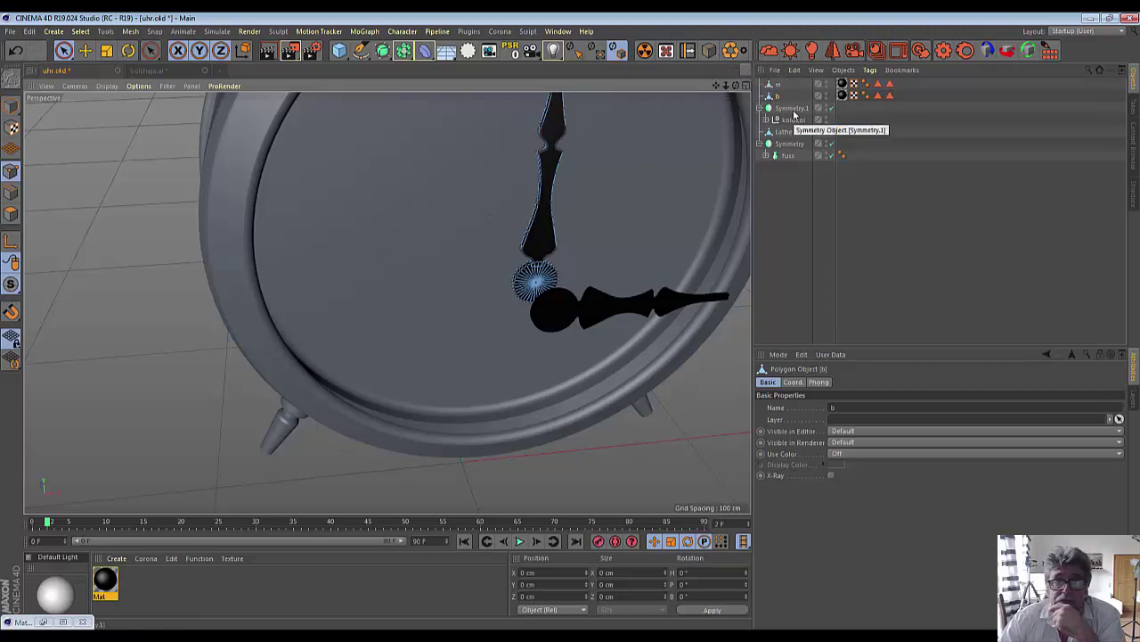
# Step: Add a Cylinder primitive oriented along -Z and shrink its radius
pyautogui.click(344, 51)
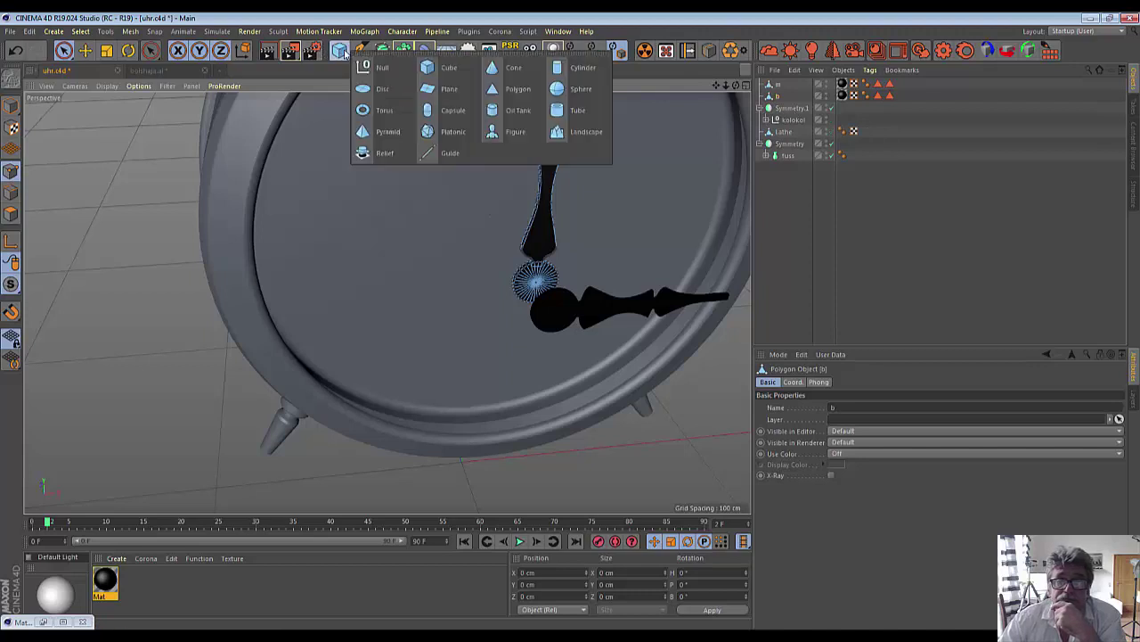
pyautogui.click(561, 71)
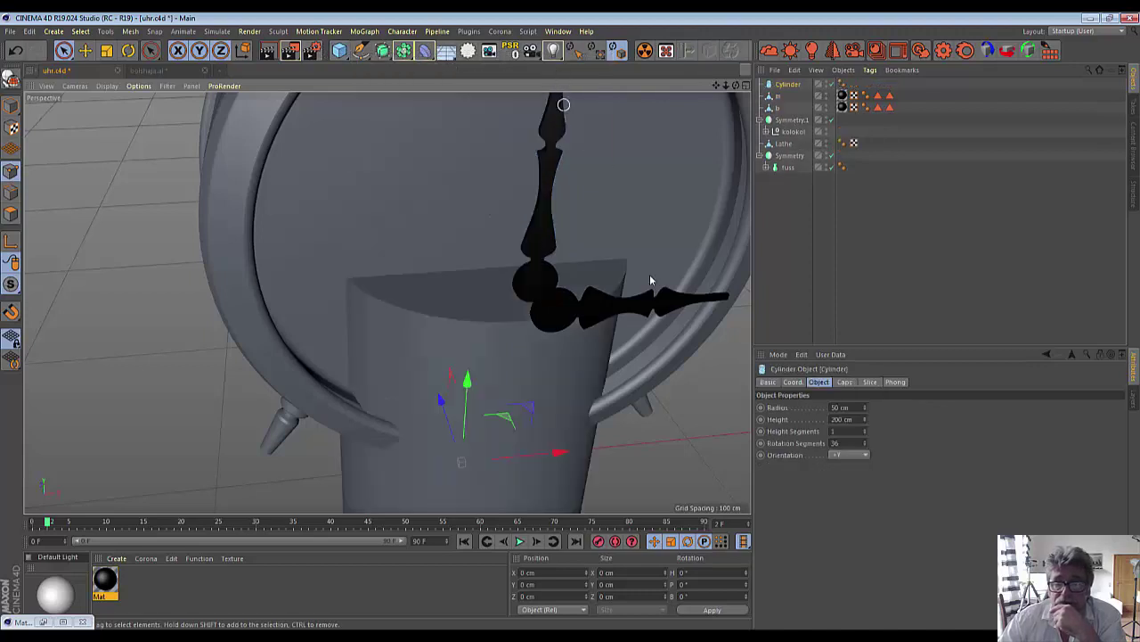
pyautogui.click(854, 456)
pyautogui.click(846, 516)
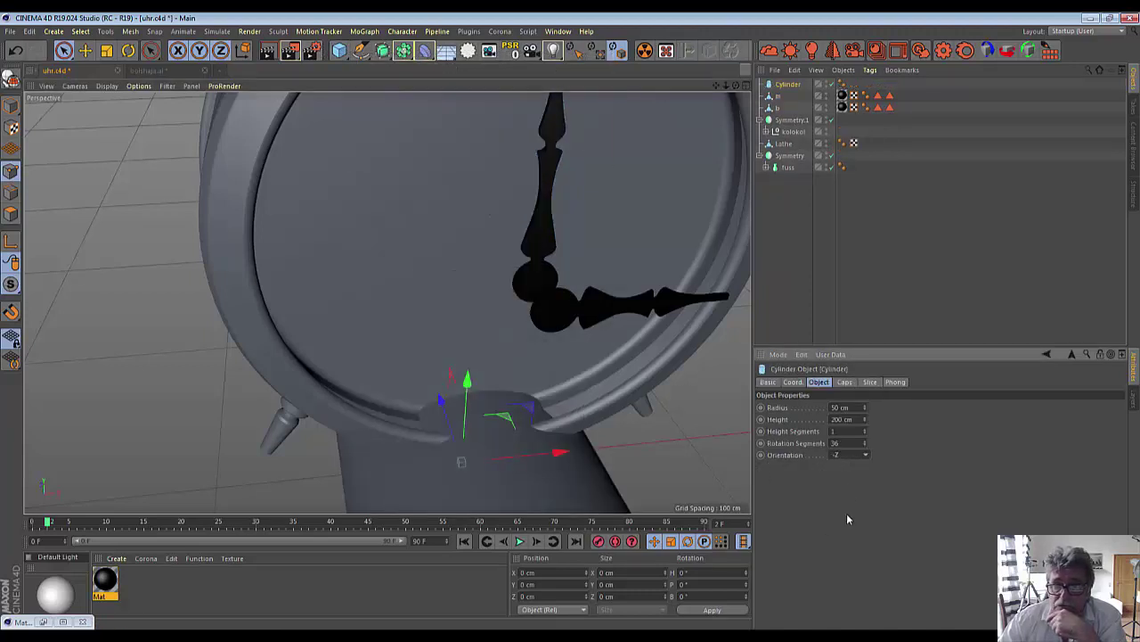
pyautogui.moveTo(865, 407); pyautogui.dragTo(864, 464)
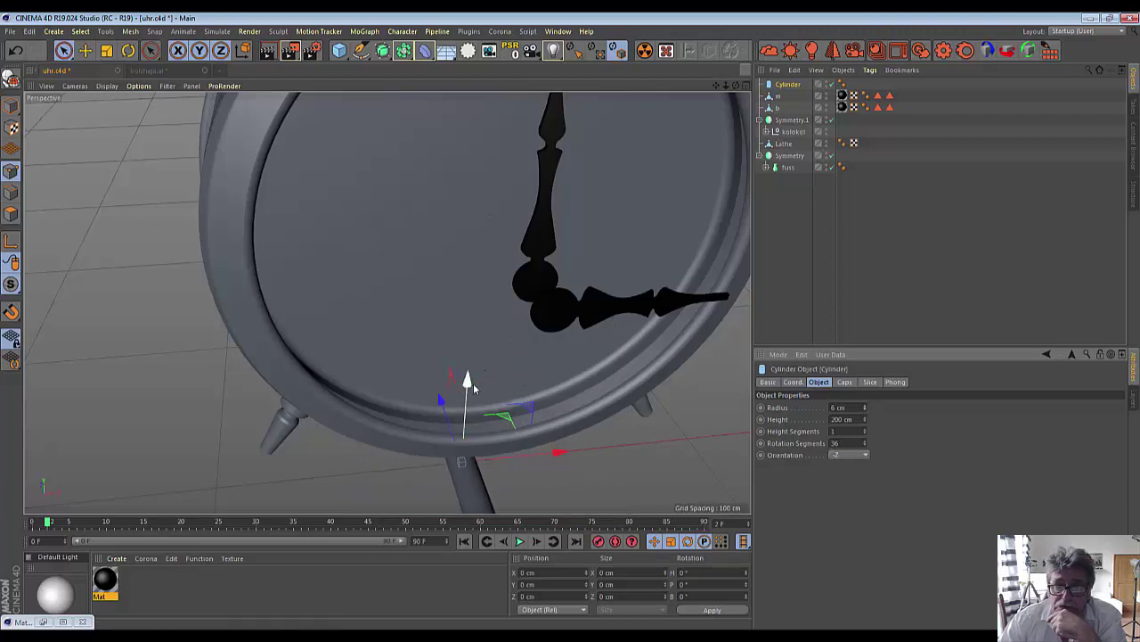
# Step: Move the cylinder onto the hands' pivot at the clock centre and shorten it
pyautogui.moveTo(467, 384); pyautogui.dragTo(486, 95)
pyautogui.moveTo(577, 191); pyautogui.dragTo(579, 190)
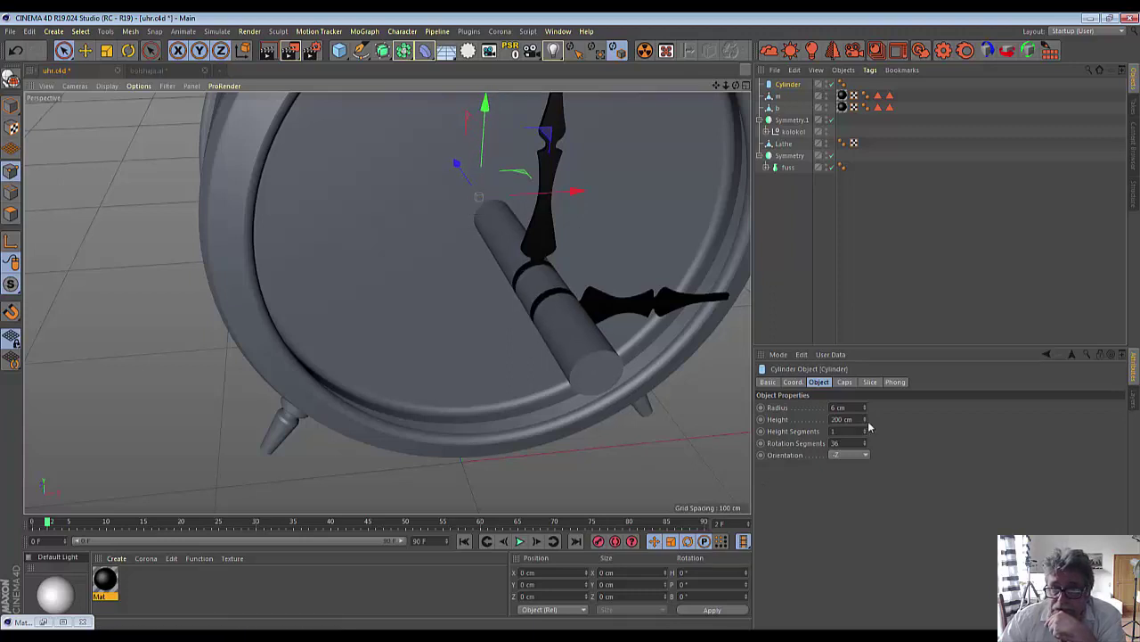
pyautogui.moveTo(864, 423); pyautogui.dragTo(864, 499)
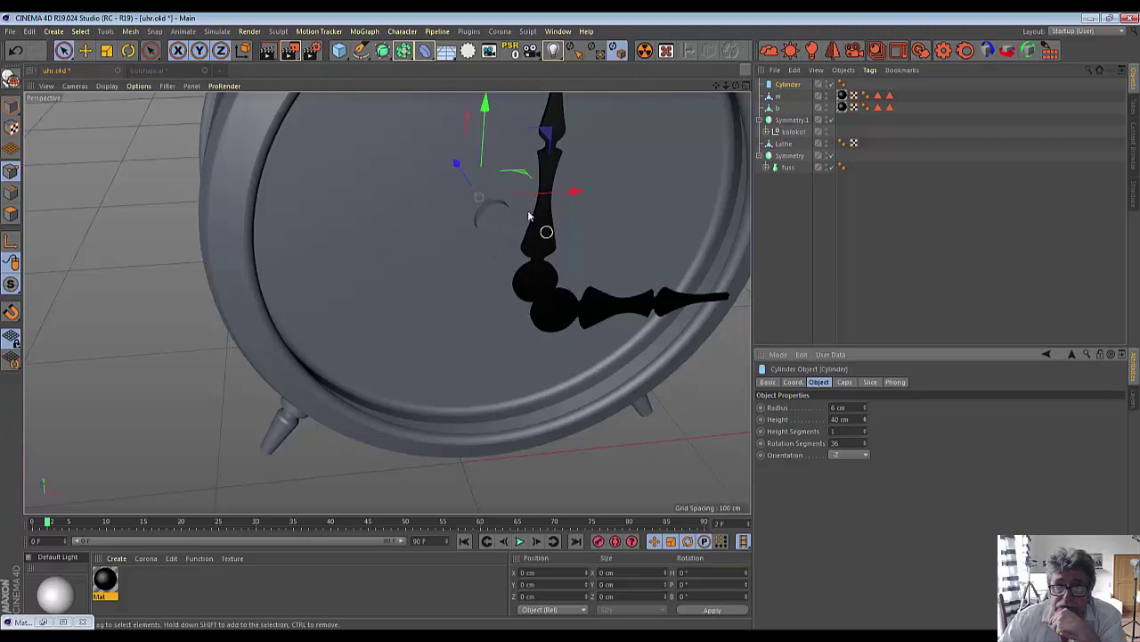
pyautogui.moveTo(457, 169); pyautogui.dragTo(528, 304)
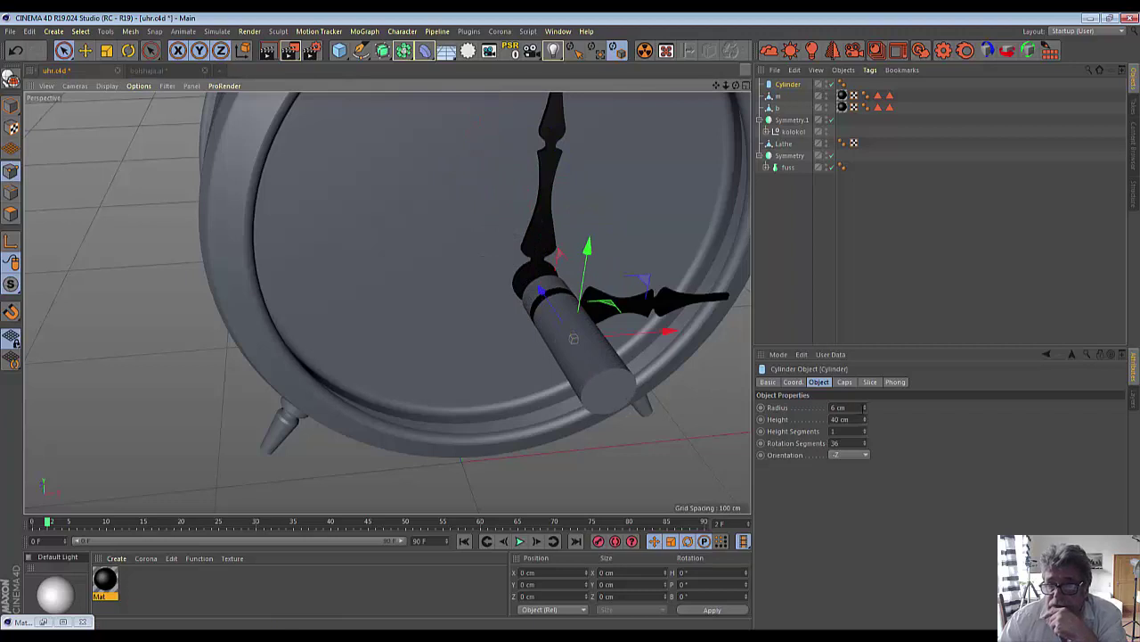
pyautogui.write('1')
# Step: Set the cylinder's radius to exactly 6 cm and its height to 1.3 cm
pyautogui.moveTo(864, 407); pyautogui.dragTo(773, 407)
pyautogui.write('6')
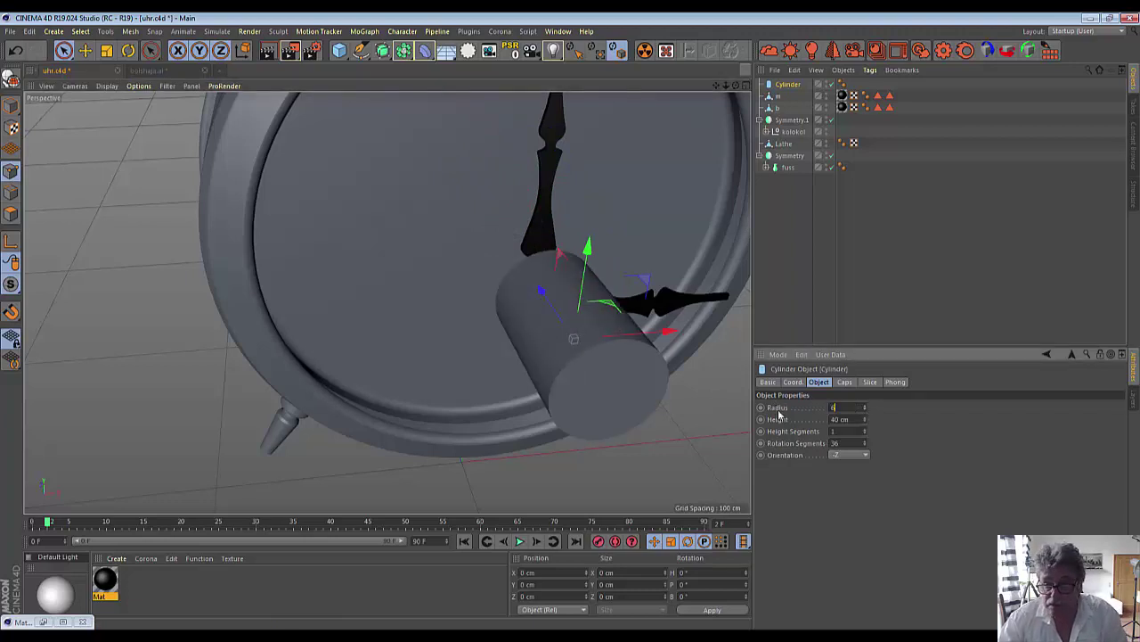
pyautogui.press('Return')
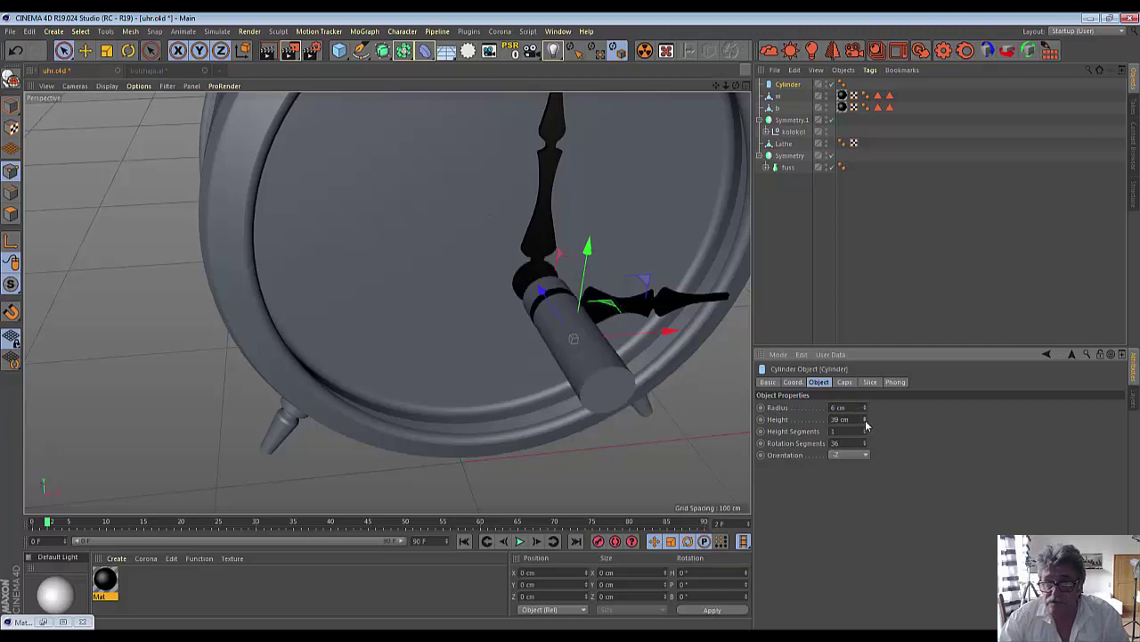
pyautogui.moveTo(865, 423); pyautogui.dragTo(865, 436)
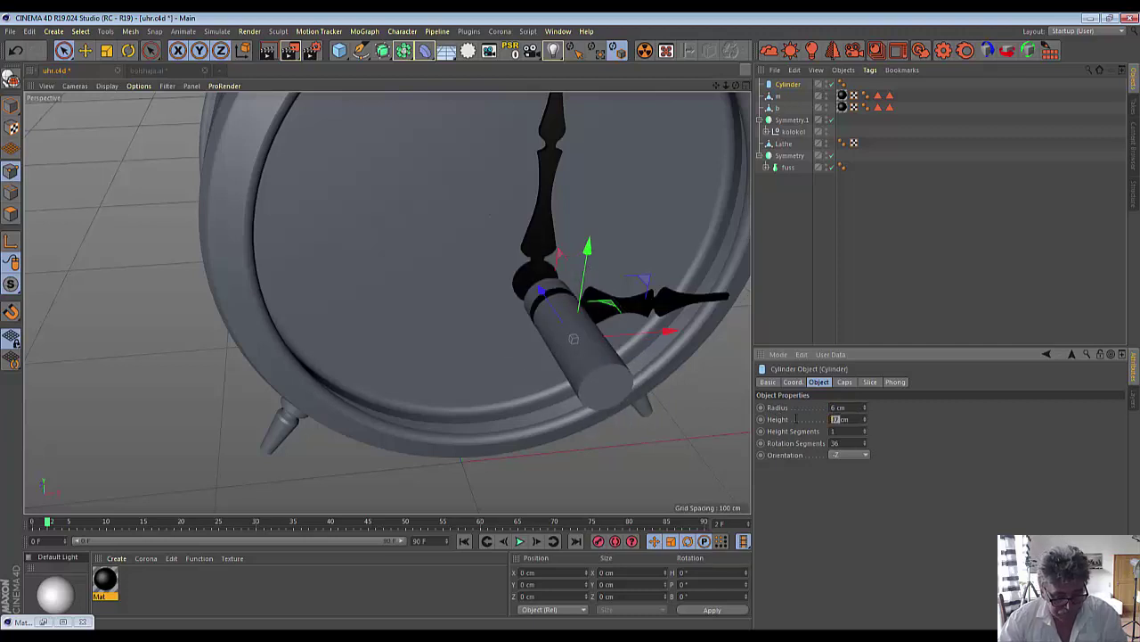
pyautogui.write('2')
pyautogui.press('Return')
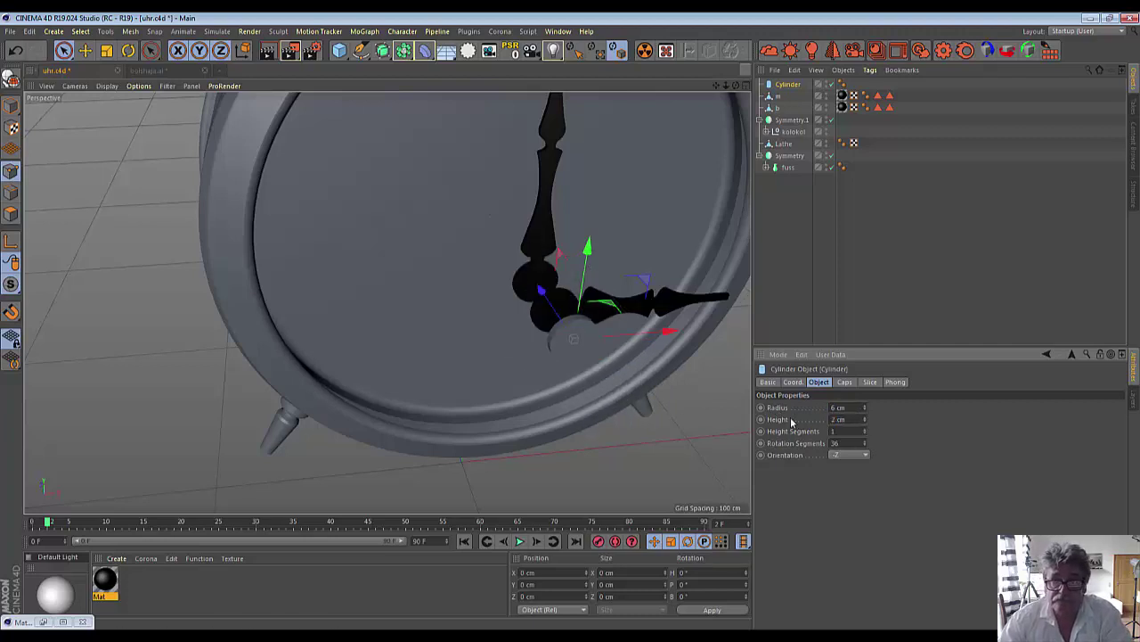
pyautogui.scroll(3, 540, 357)
pyautogui.scroll(3, 540, 357)
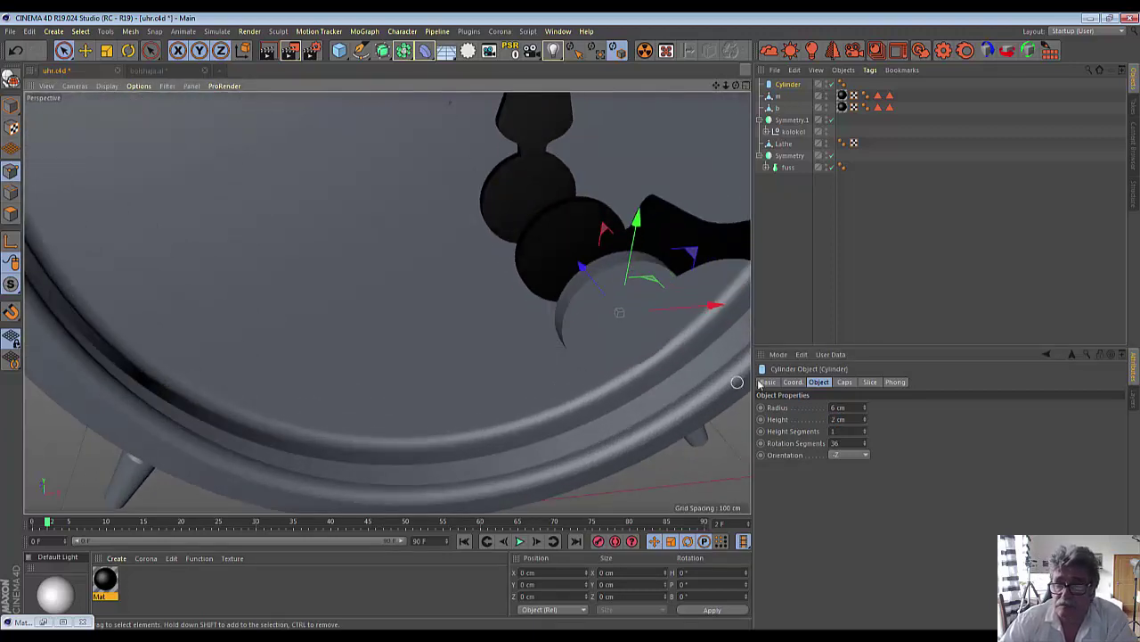
pyautogui.click(801, 417)
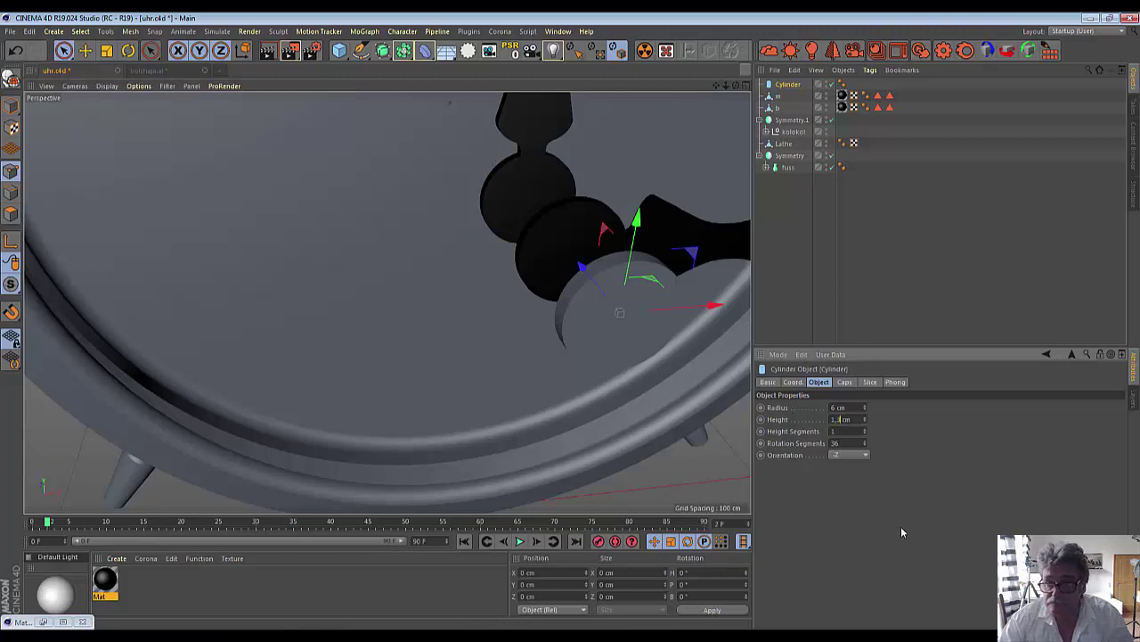
pyautogui.write('3')
pyautogui.press('Return')
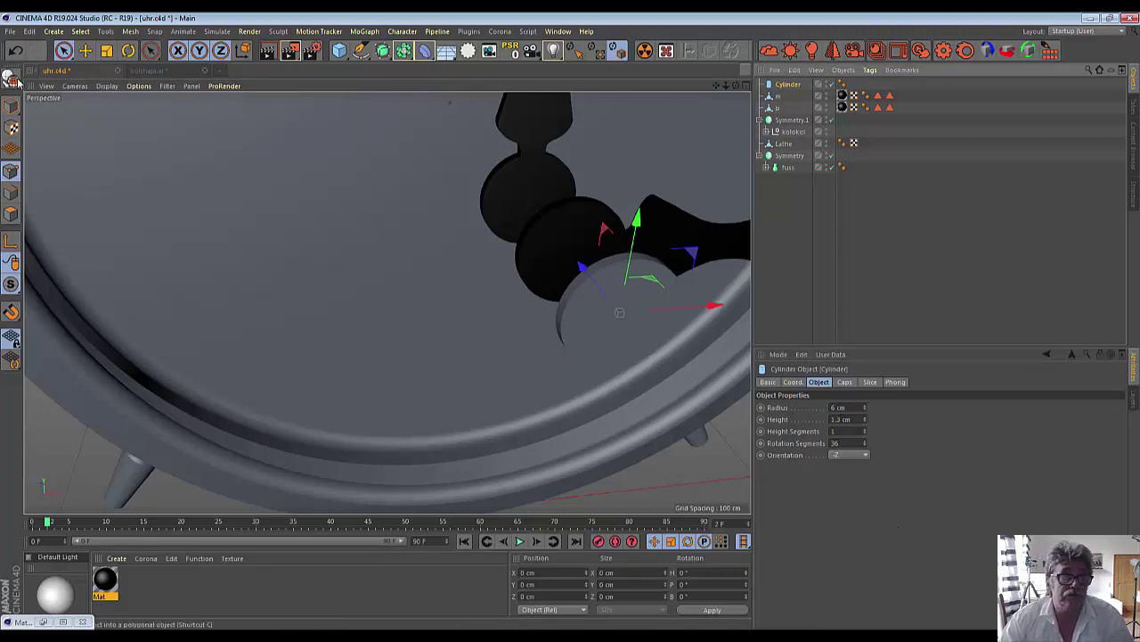
# Step: Make the cylinder editable and flatten a selected rim wedge in a maximized Perspective view
pyautogui.press('c')
pyautogui.scroll(1, 467, 398)
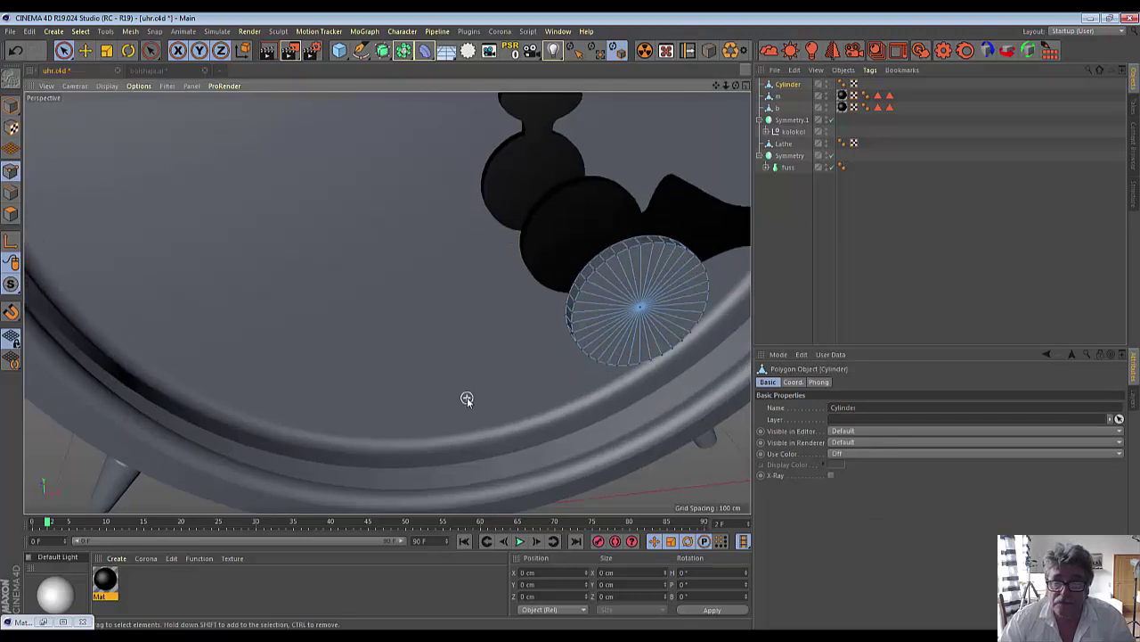
pyautogui.scroll(2, 466, 398)
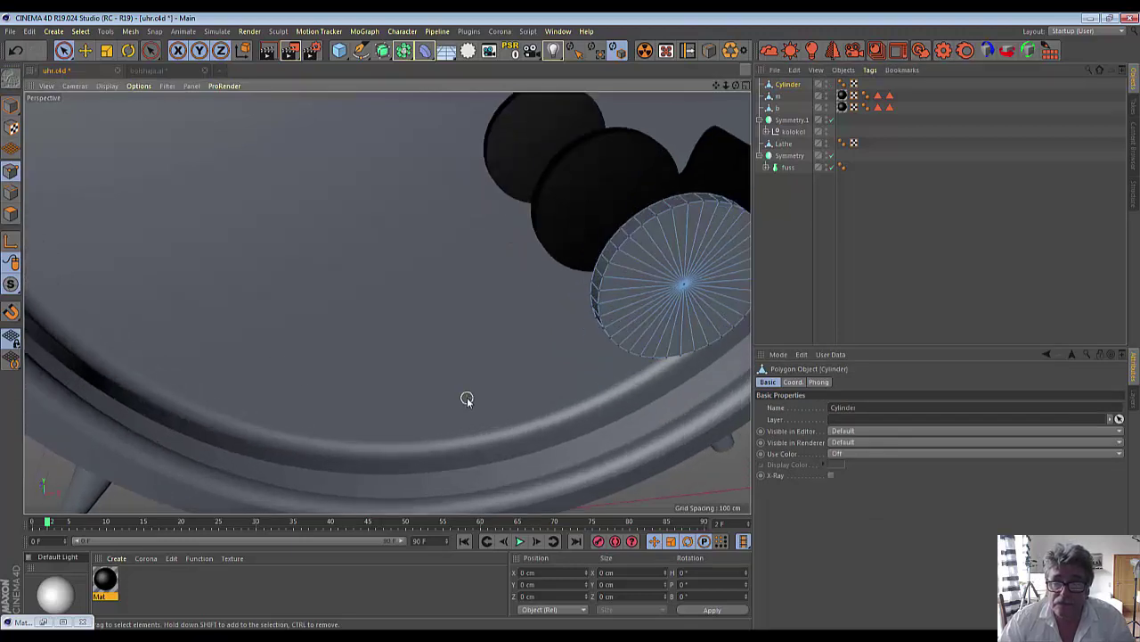
pyautogui.click(11, 215)
pyautogui.click(595, 284)
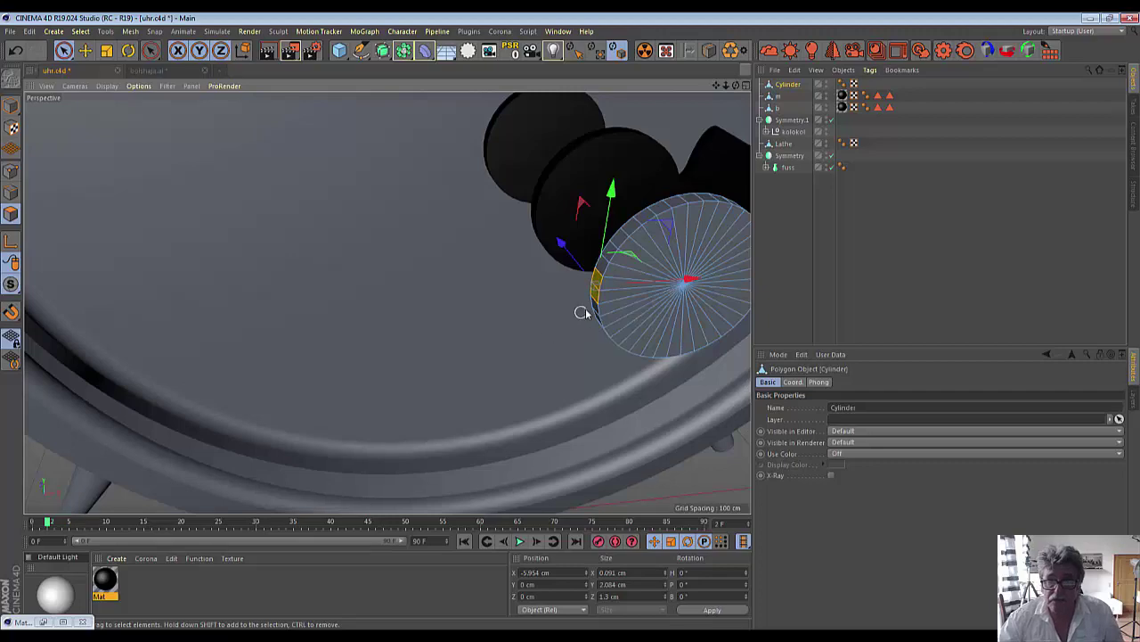
pyautogui.keyDown('shift'); pyautogui.click(624, 299); pyautogui.keyUp('shift')
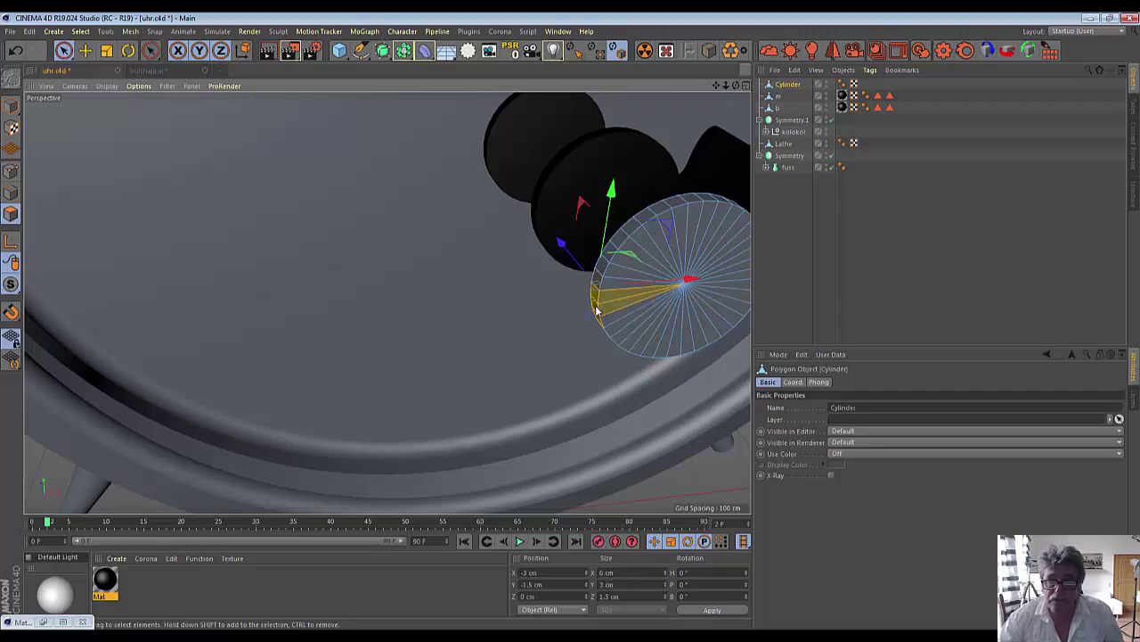
pyautogui.click(747, 87)
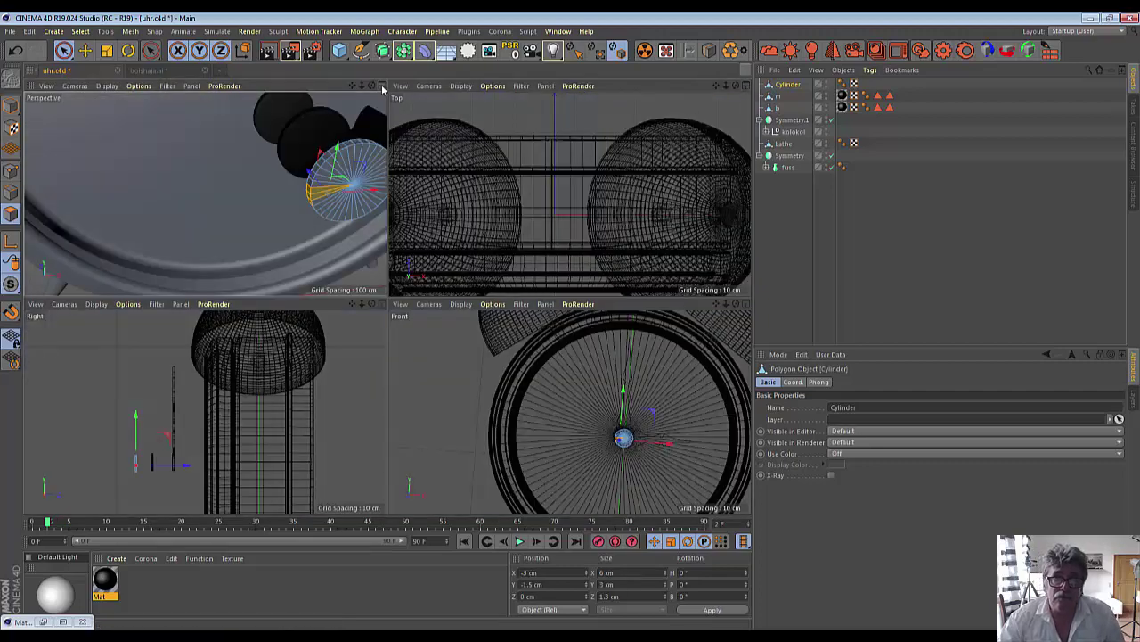
pyautogui.click(382, 86)
pyautogui.moveTo(735, 87); pyautogui.dragTo(716, 388)
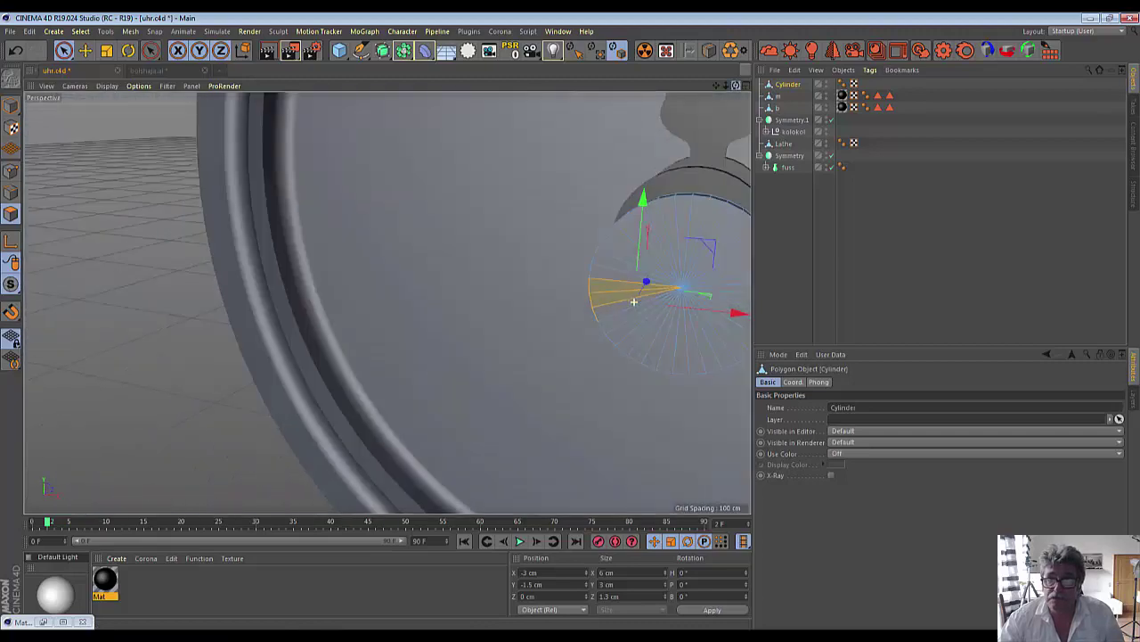
pyautogui.moveTo(658, 364); pyautogui.dragTo(591, 283)
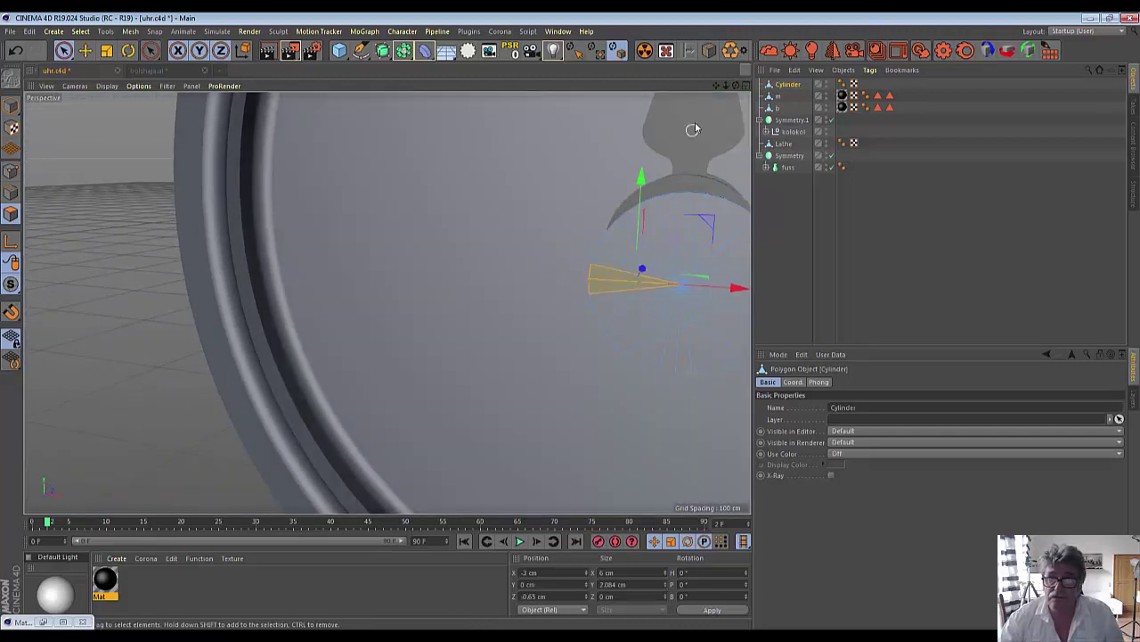
# Step: Pull a side face of the cylinder out along X into a long bar
pyautogui.moveTo(736, 86); pyautogui.dragTo(678, 178)
pyautogui.keyDown('alt'); pyautogui.moveTo(634, 282); pyautogui.dragTo(603, 257); pyautogui.keyUp('alt')
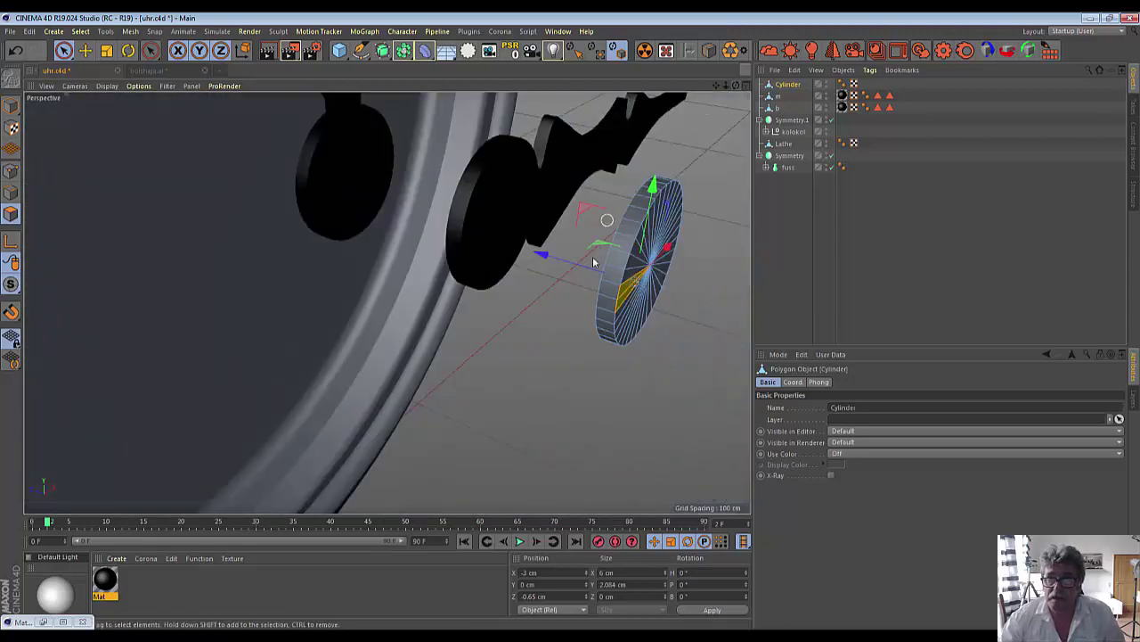
pyautogui.click(607, 297)
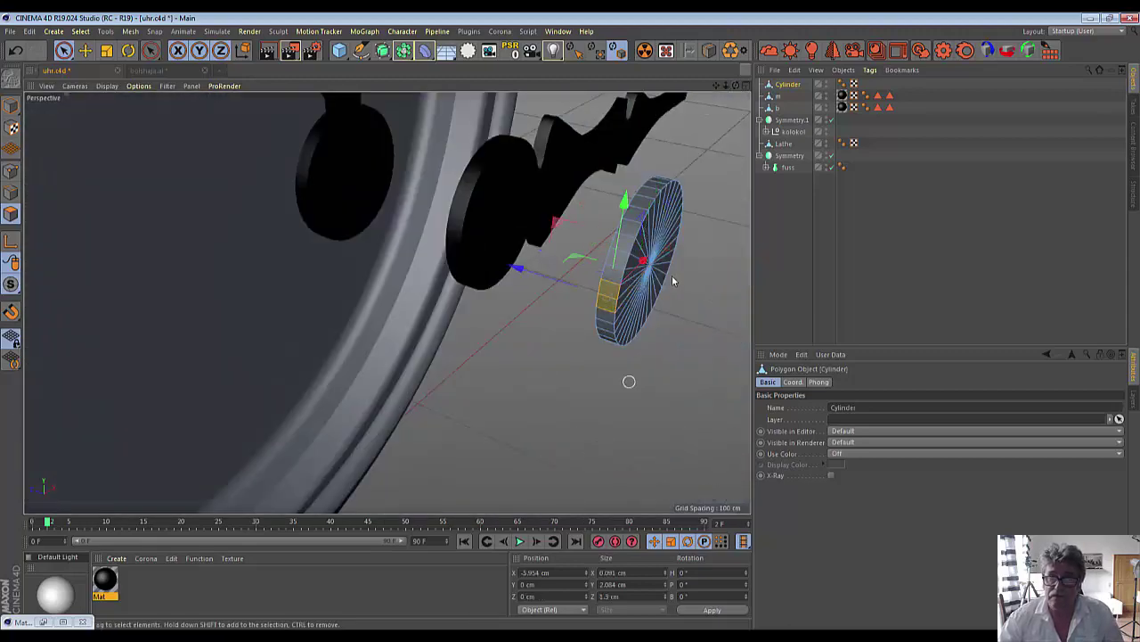
pyautogui.moveTo(734, 90); pyautogui.dragTo(695, 196)
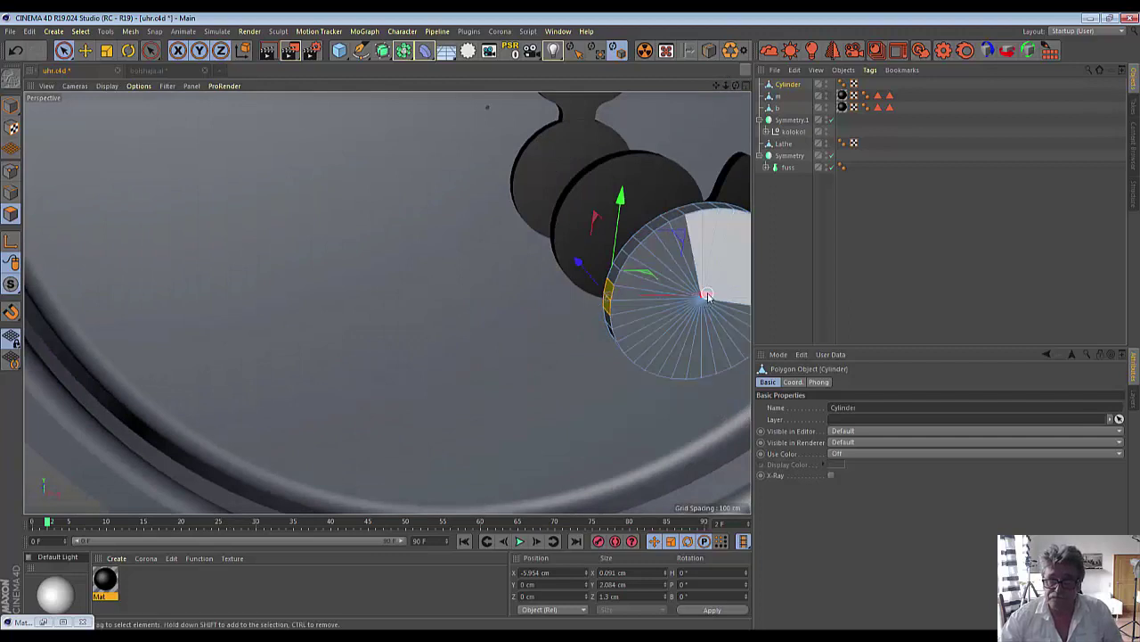
pyautogui.click(85, 51)
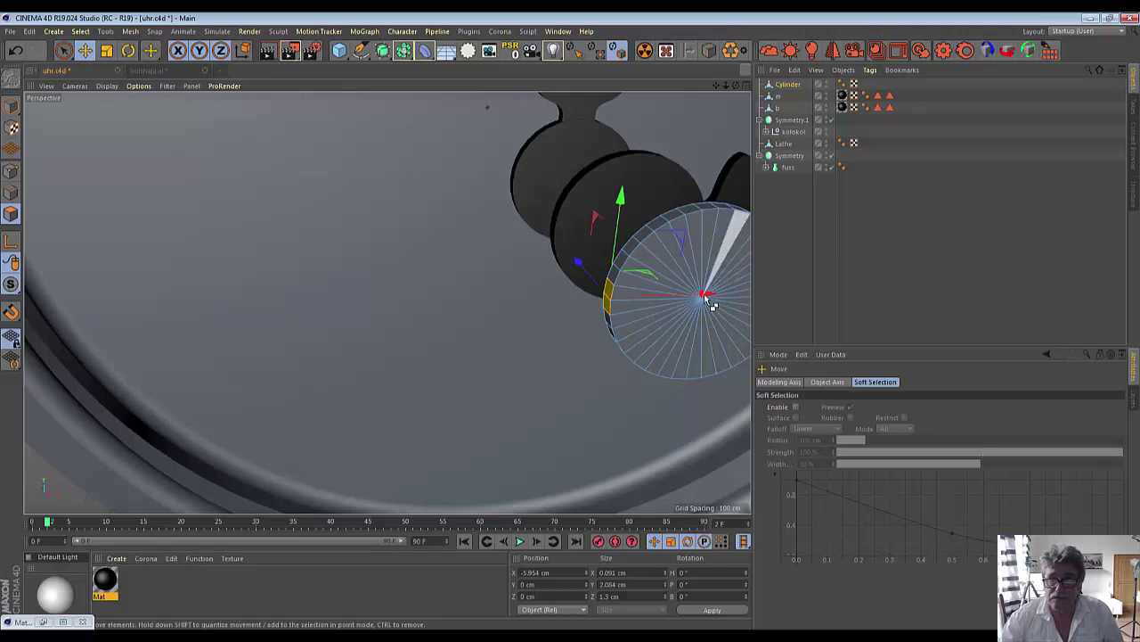
pyautogui.keyDown('ctrl'); pyautogui.moveTo(704, 301); pyautogui.dragTo(210, 298); pyautogui.keyUp('ctrl')
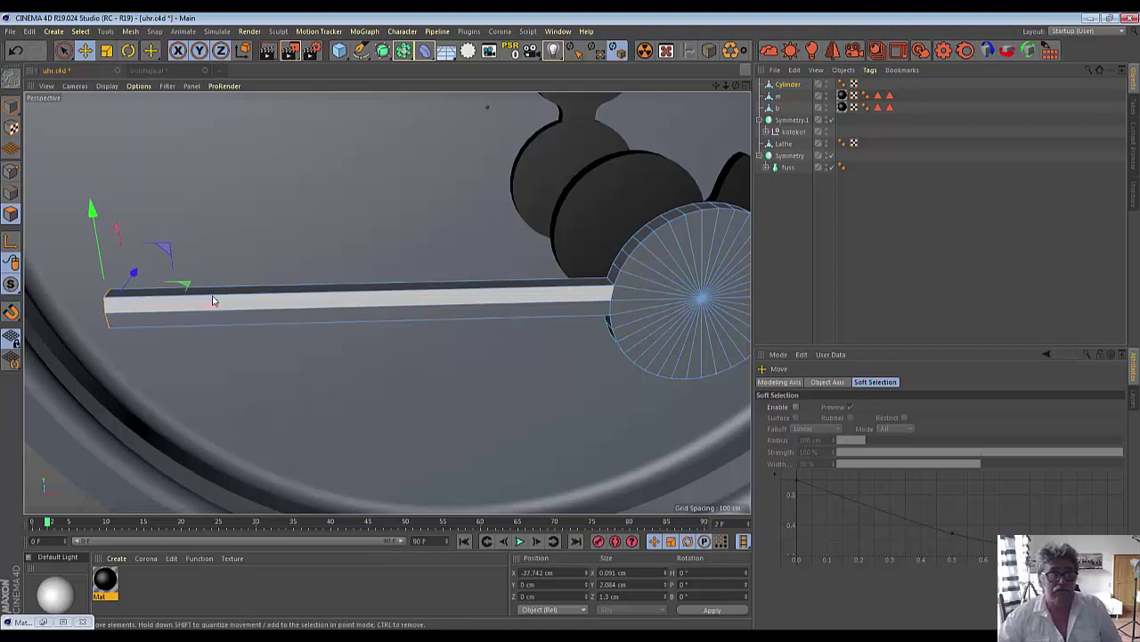
pyautogui.click(65, 51)
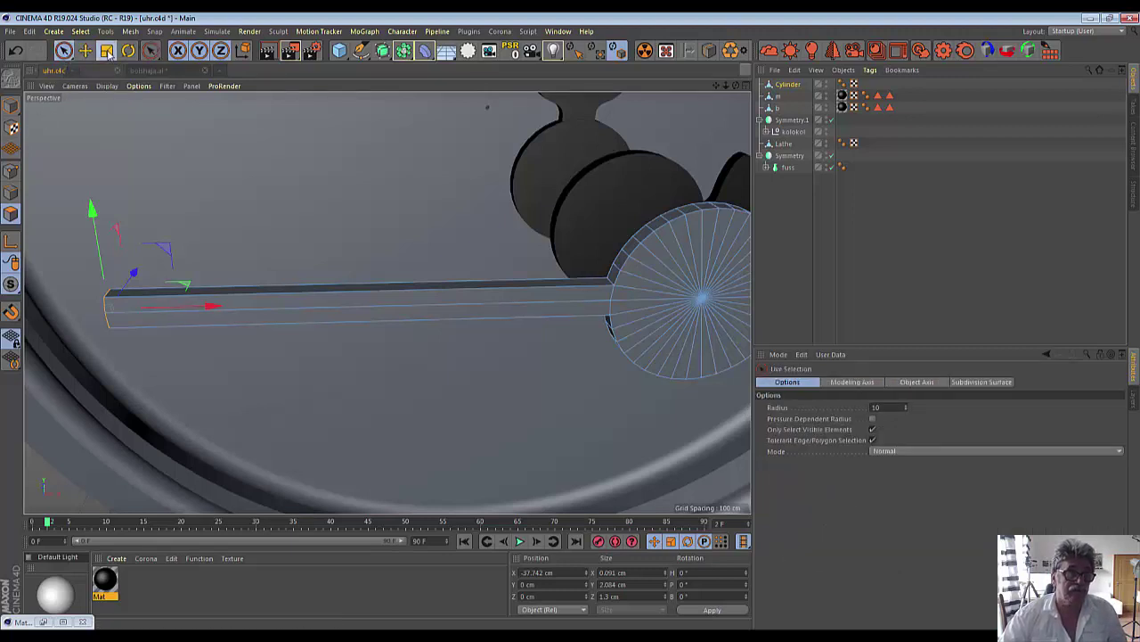
pyautogui.click(106, 51)
# Step: Scale the bar's end polygon down into a narrow tip
pyautogui.moveTo(166, 192)
pyautogui.mouseDown()
pyautogui.moveTo(115, 341)
pyautogui.moveTo(36, 464)
pyautogui.mouseUp()
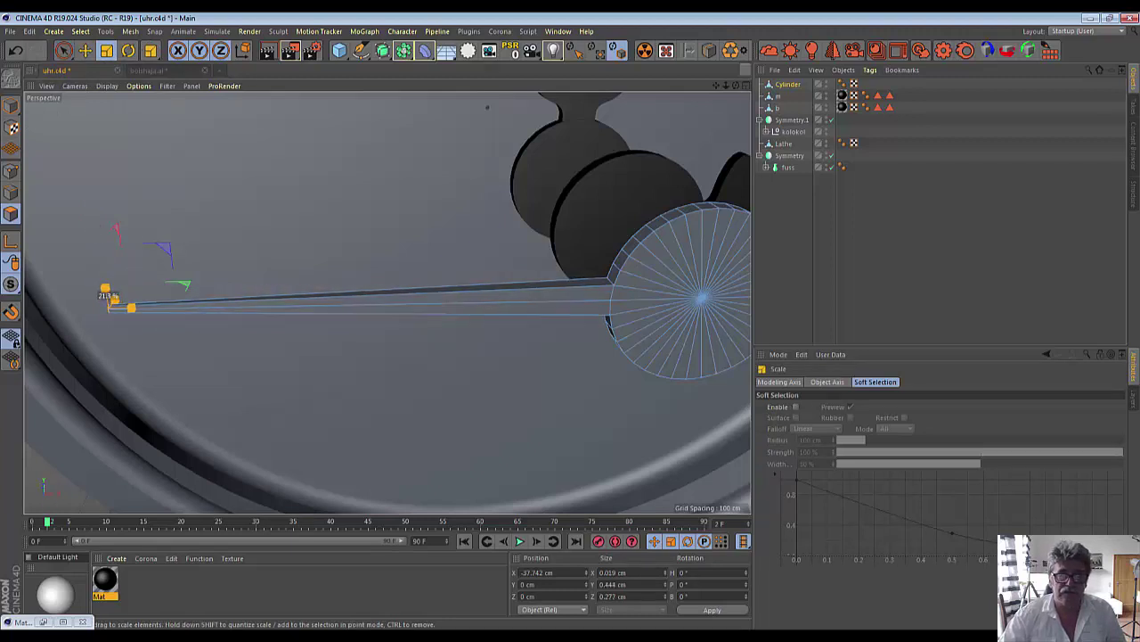
pyautogui.scroll(-3, 606, 223)
pyautogui.scroll(-3, 625, 241)
pyautogui.scroll(-2, 625, 240)
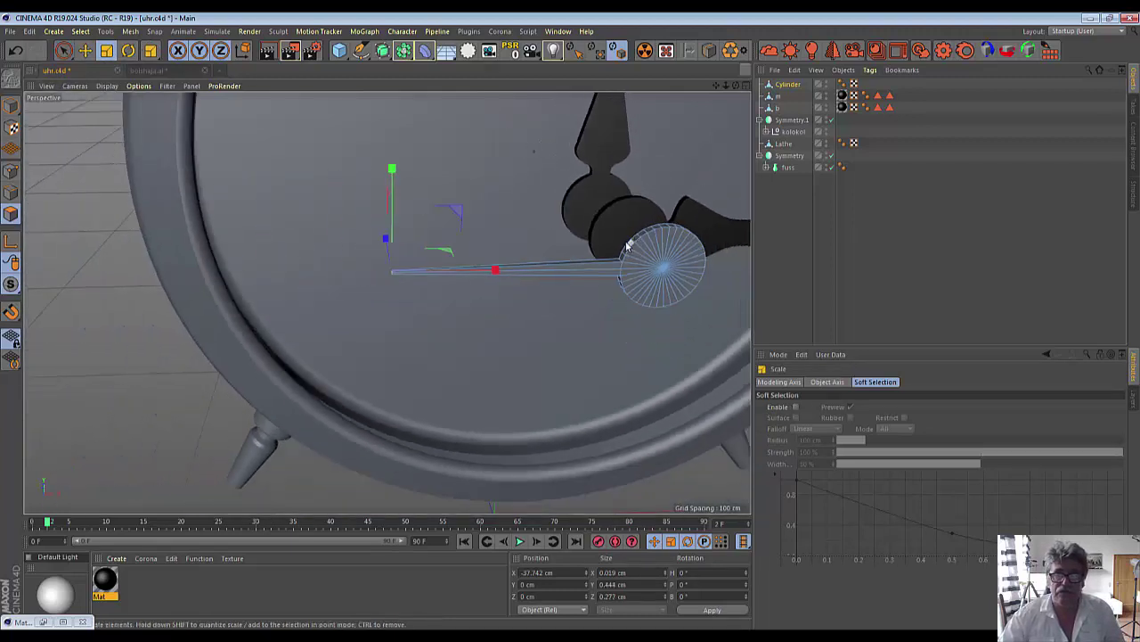
pyautogui.scroll(-2, 625, 241)
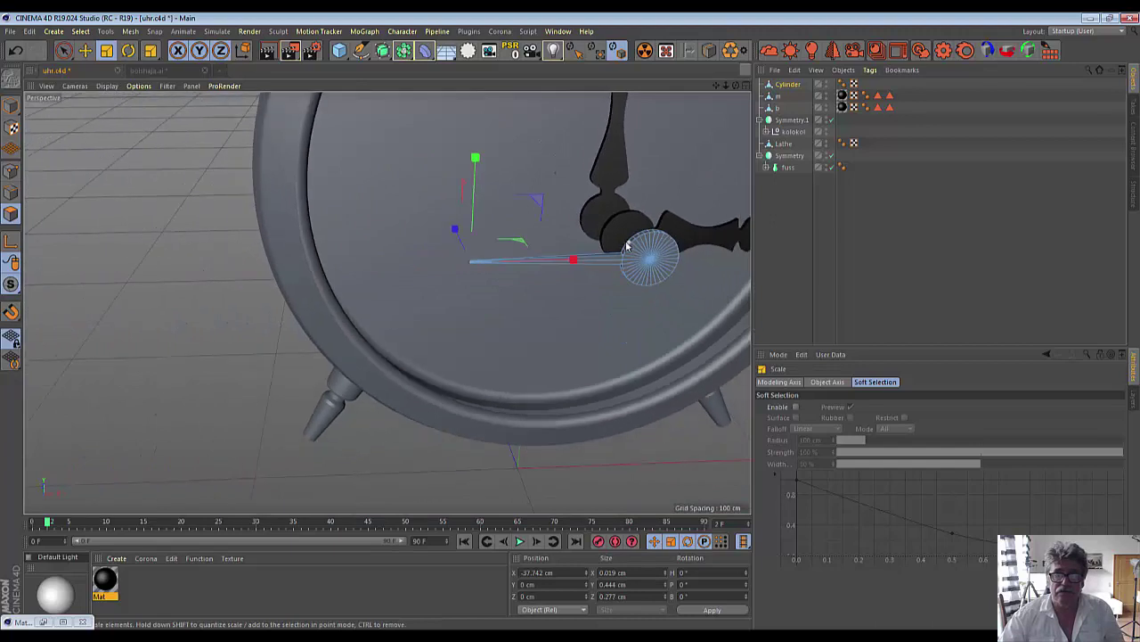
# Step: Pull the narrow tip further out along X, lengthening the hand by about 5.2 cm
pyautogui.click(87, 50)
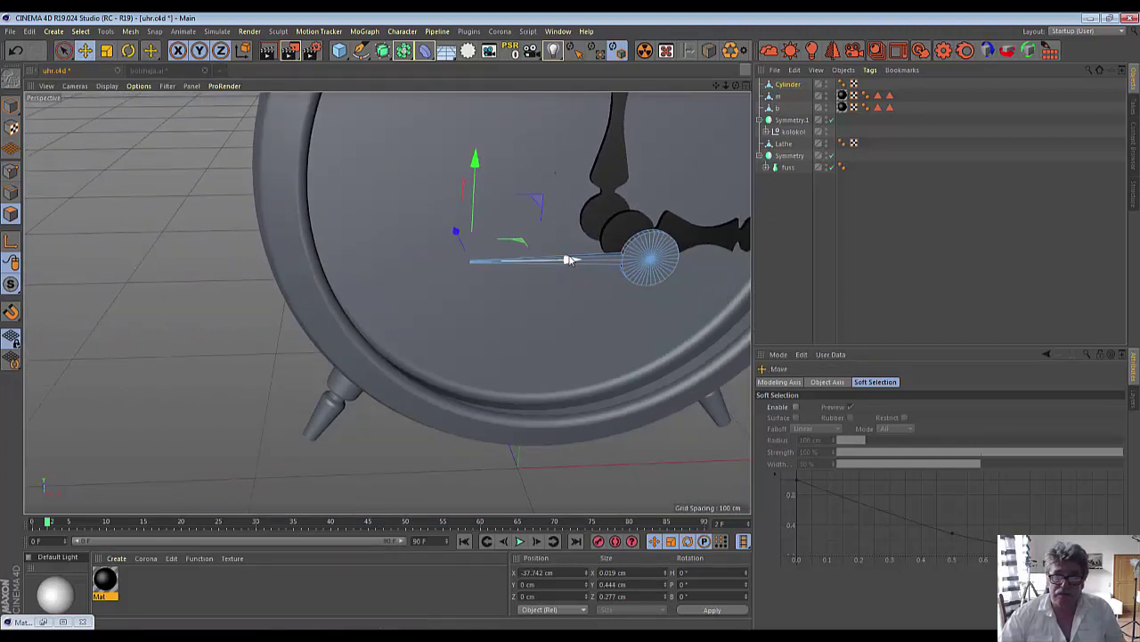
pyautogui.moveTo(572, 261); pyautogui.dragTo(545, 260)
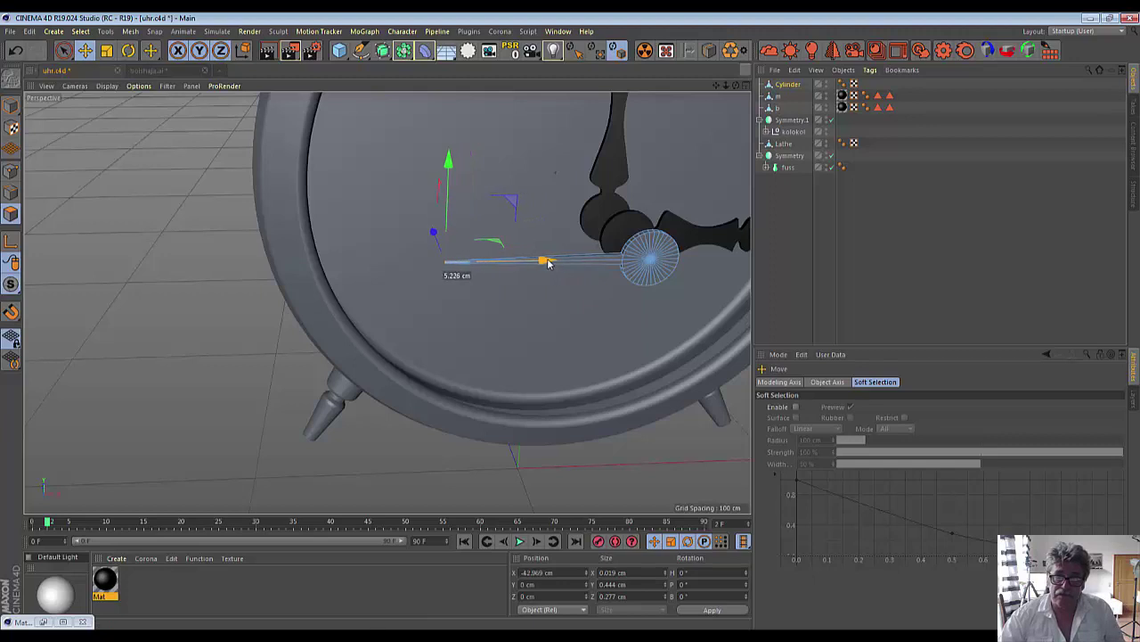
pyautogui.click(631, 339)
pyautogui.scroll(2, 634, 327)
pyautogui.scroll(2, 638, 320)
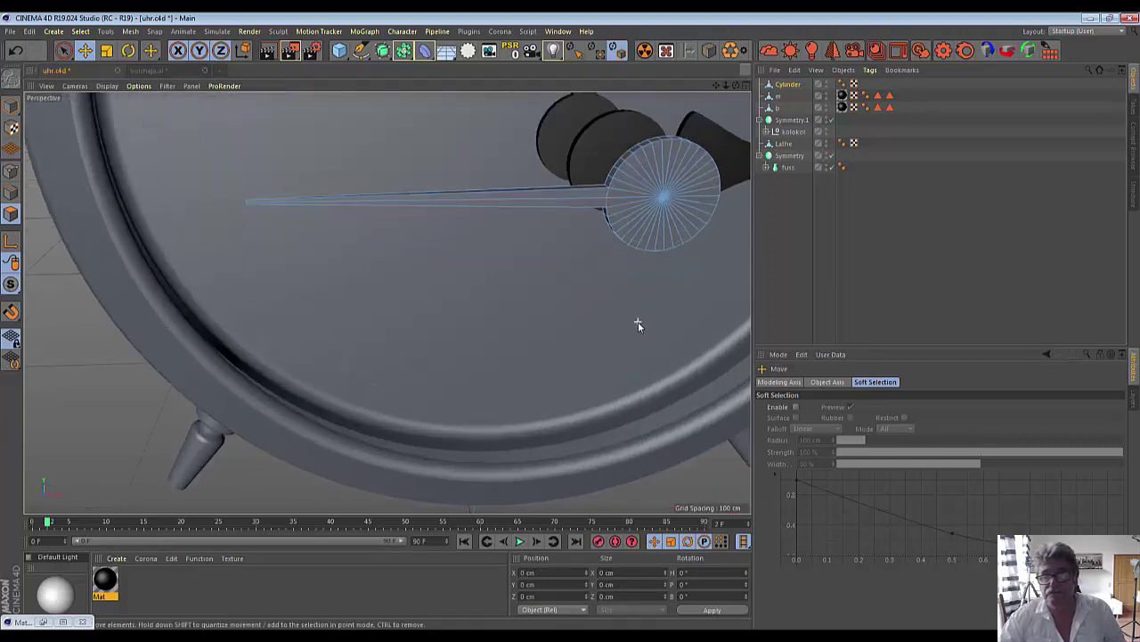
pyautogui.scroll(2, 638, 321)
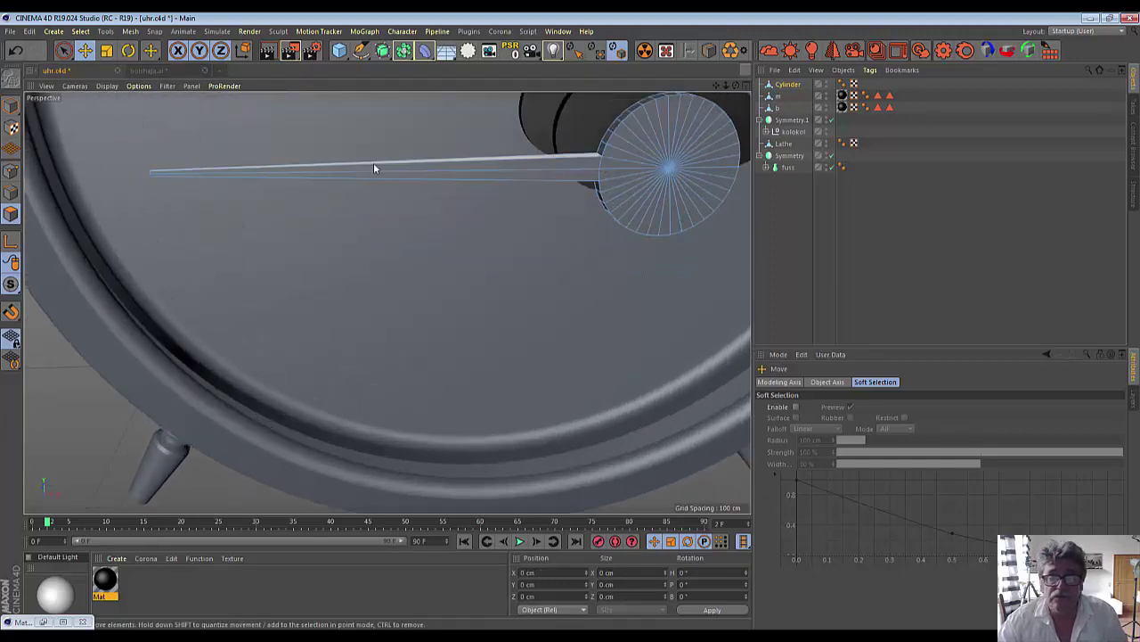
pyautogui.click(10, 171)
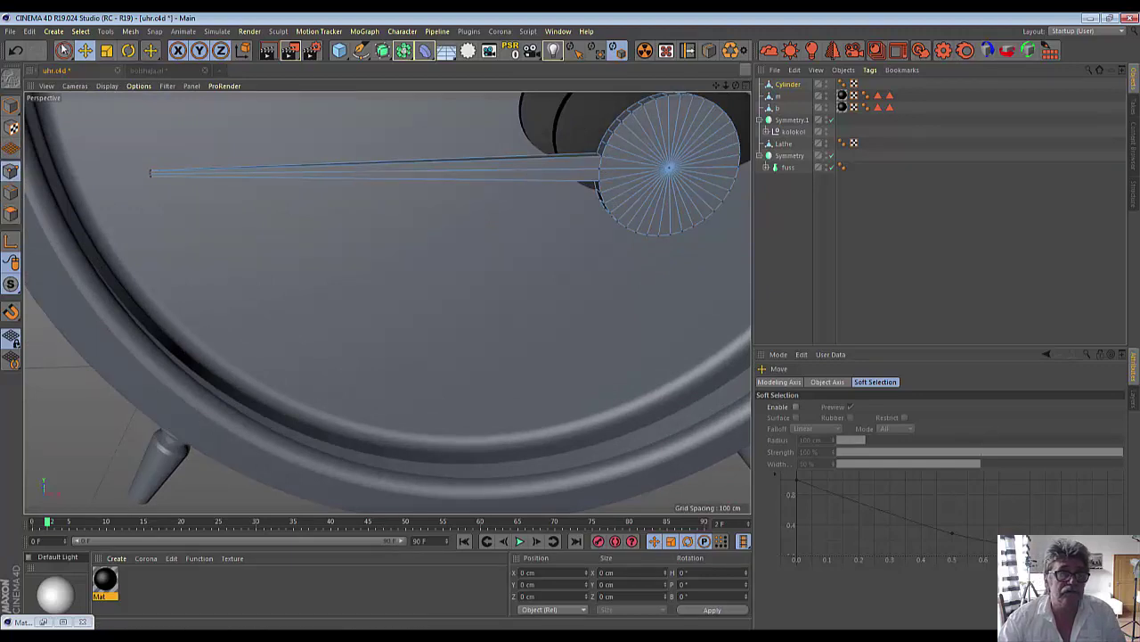
pyautogui.moveTo(63, 50); pyautogui.dragTo(111, 61)
# Step: Shift the hand's base elements 0.312 cm along X at the hub, then zoom out to the whole clock
pyautogui.click(597, 156)
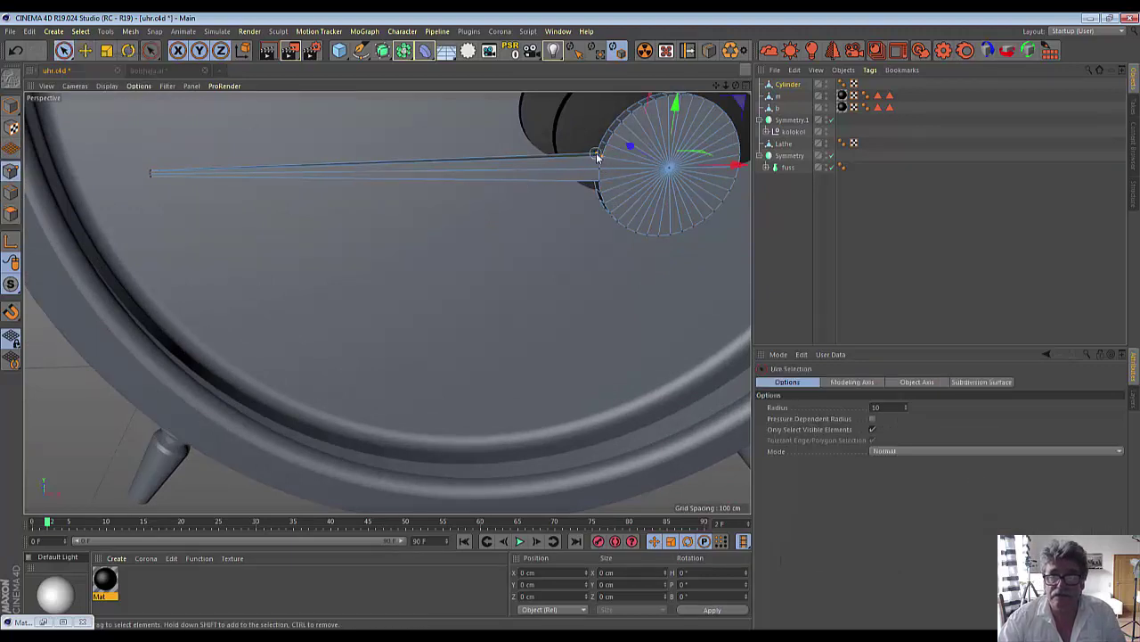
pyautogui.click(587, 183)
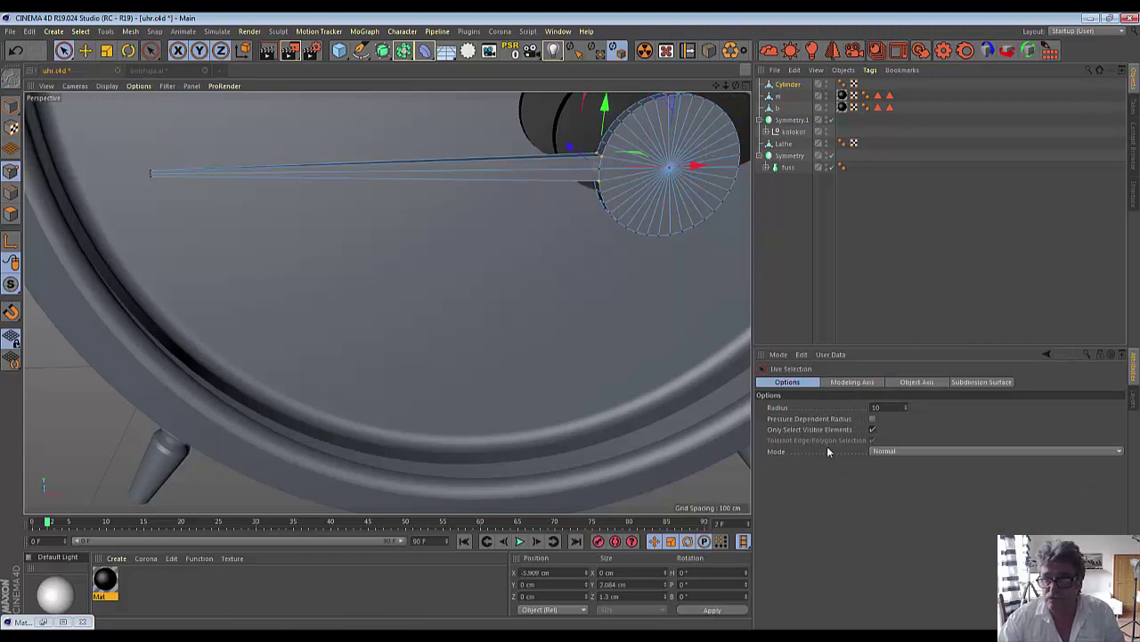
pyautogui.click(871, 430)
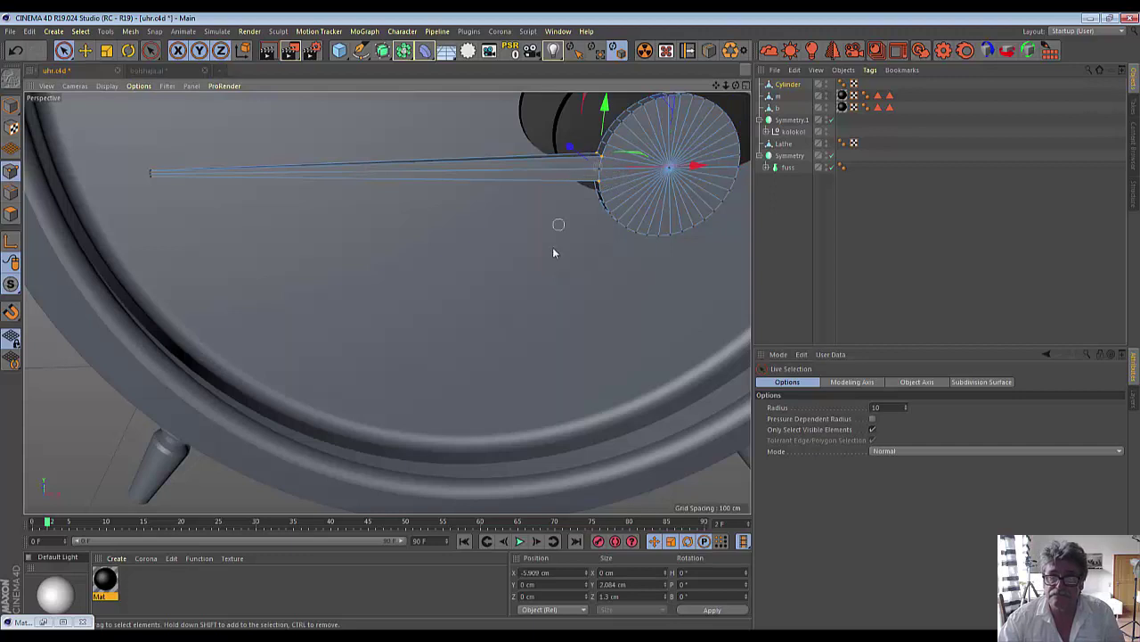
pyautogui.moveTo(696, 167); pyautogui.dragTo(688, 170)
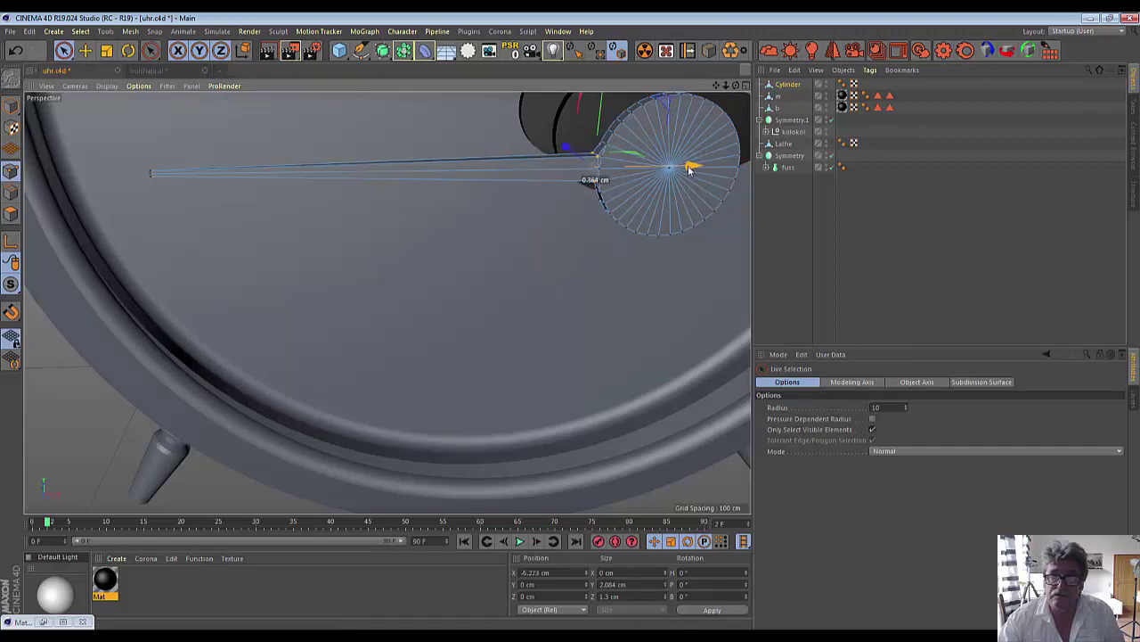
pyautogui.click(546, 331)
pyautogui.hotkey('ctrl', 'shift', 'z')
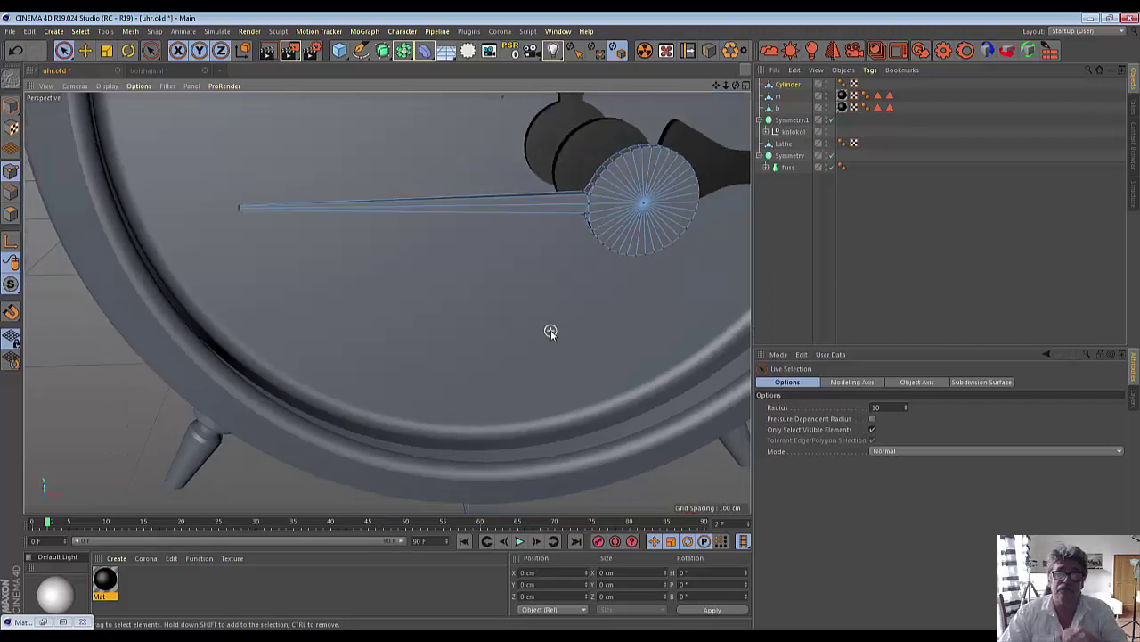
pyautogui.hotkey('ctrl', 'shift', 'z')
pyautogui.hotkey('ctrl', 'shift', 'z')
pyautogui.hotkey('ctrl', 'shift', 'z')
pyautogui.hotkey('ctrl', 'shift', 'z')
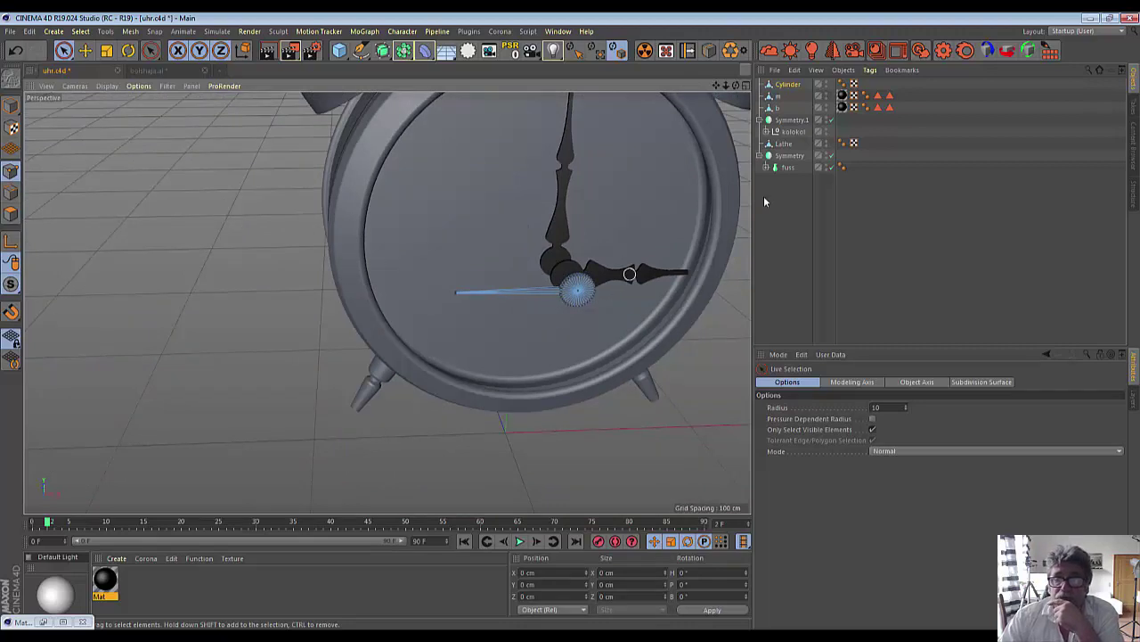
pyautogui.click(794, 86)
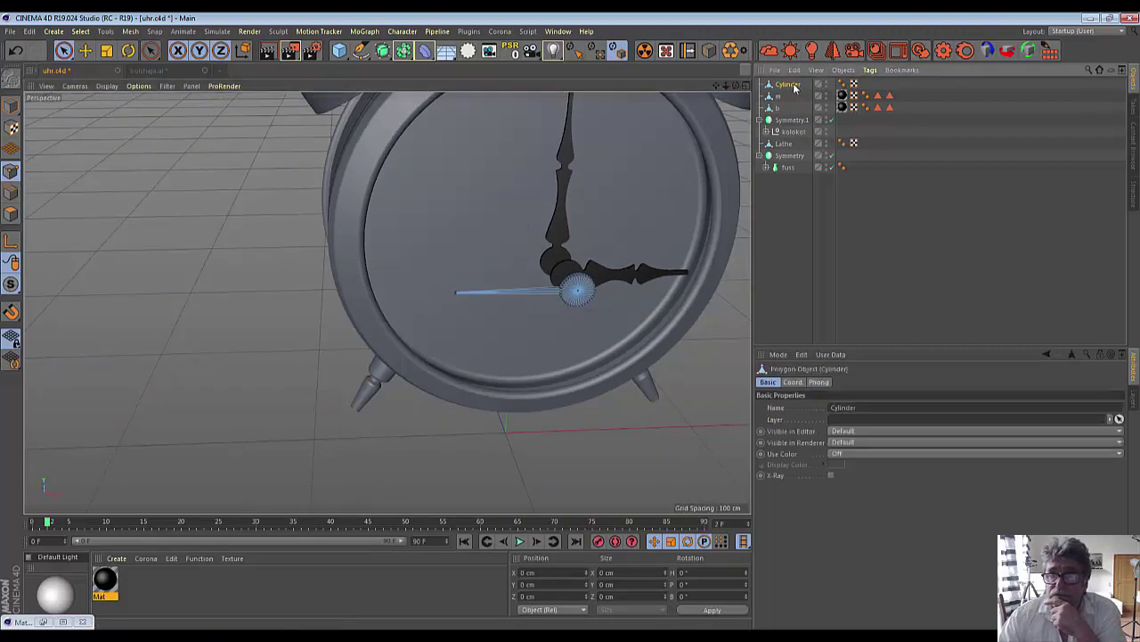
# Step: Rename the Cylinder to 's' and move it to the clock centre, about -20.7 cm on Z
pyautogui.doubleClick(793, 85)
pyautogui.write('s')
pyautogui.press('Return')
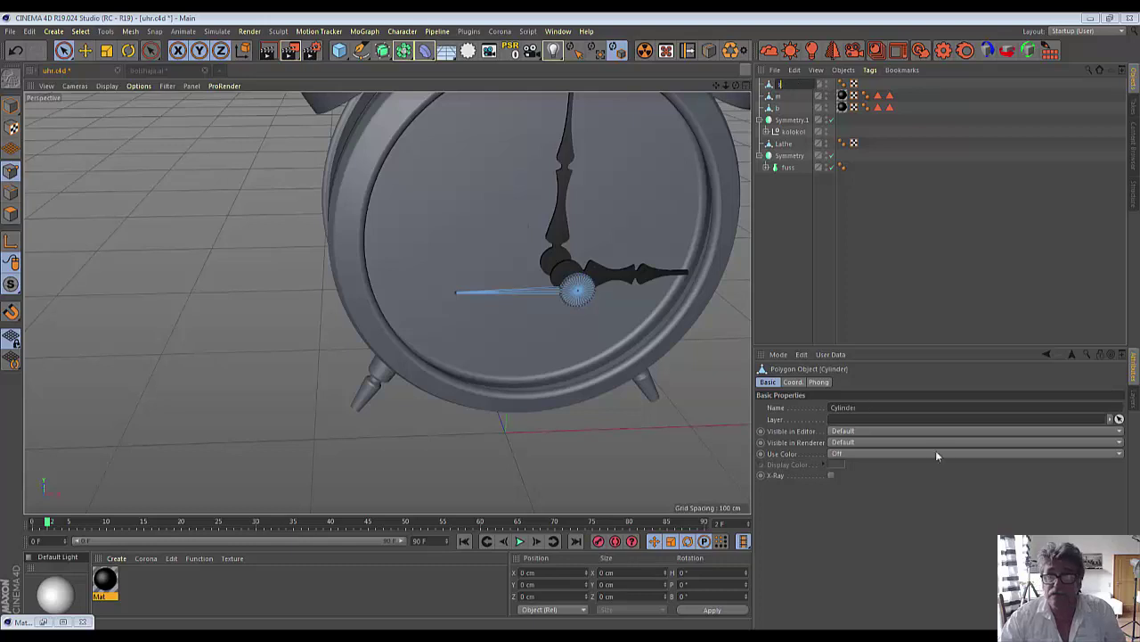
pyautogui.click(11, 105)
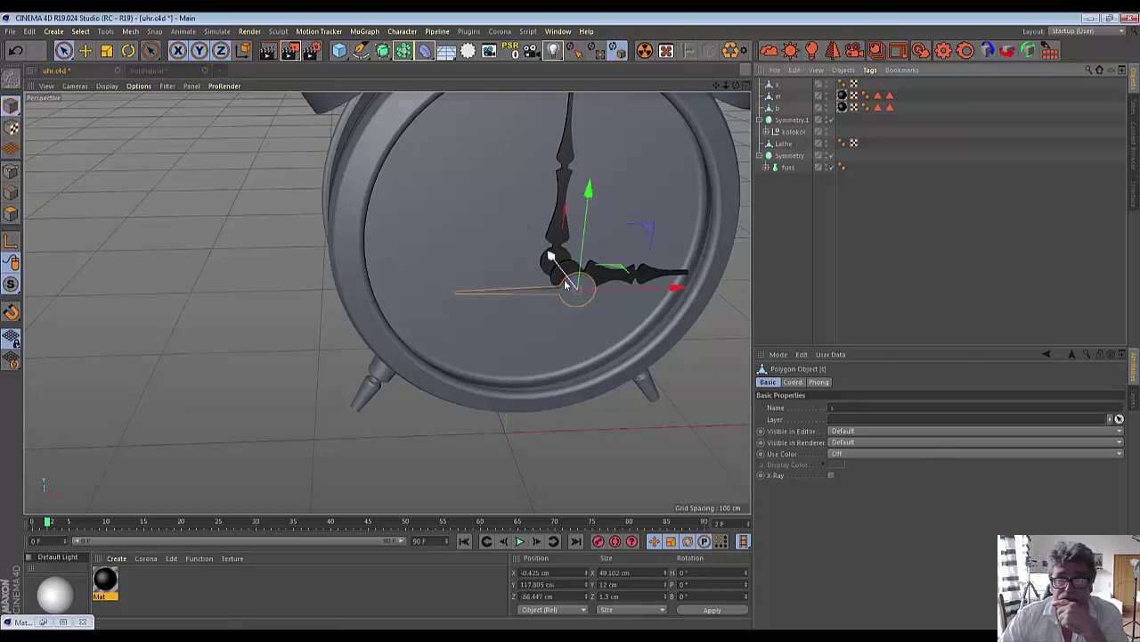
pyautogui.moveTo(552, 259)
pyautogui.mouseDown()
pyautogui.moveTo(521, 245)
pyautogui.moveTo(512, 194)
pyautogui.moveTo(529, 209)
pyautogui.moveTo(533, 192)
pyautogui.mouseUp()
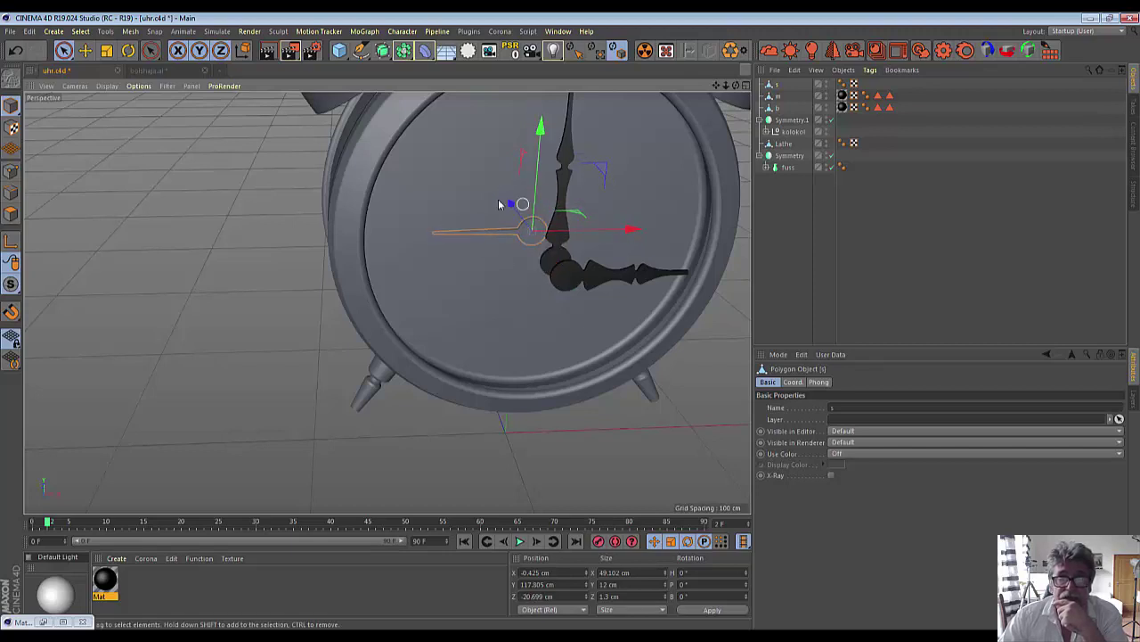
# Step: Rotate the s hand about -74.5° on bank so it angles down-left across the dial
pyautogui.click(132, 51)
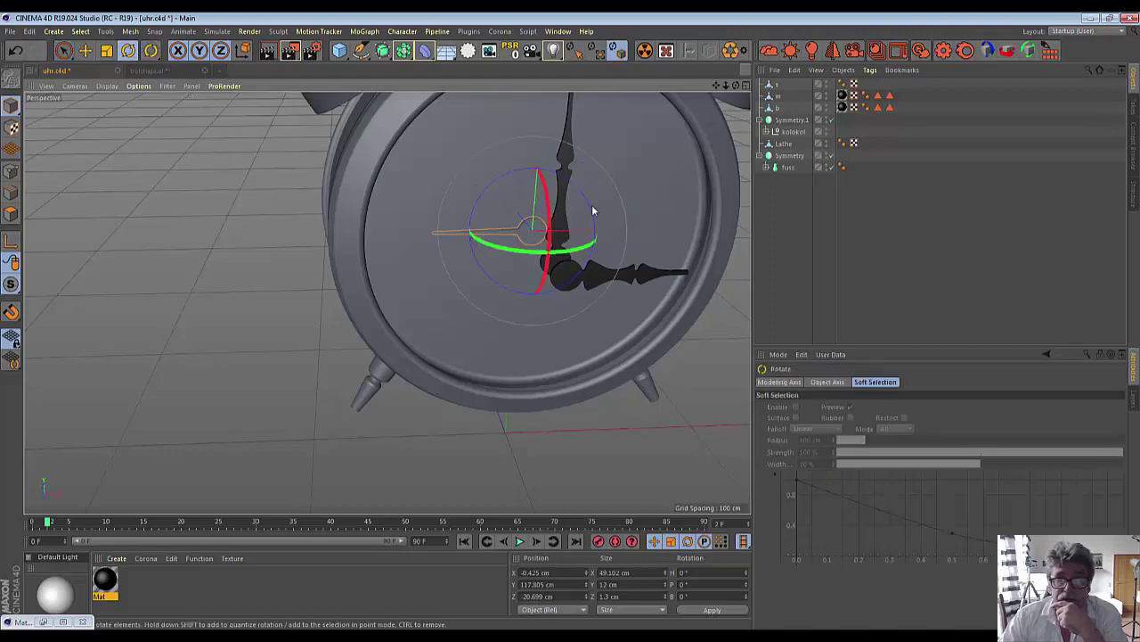
pyautogui.moveTo(594, 210)
pyautogui.mouseDown()
pyautogui.moveTo(524, 113)
pyautogui.moveTo(533, 118)
pyautogui.mouseUp()
pyautogui.keyDown('alt'); pyautogui.moveTo(721, 126); pyautogui.dragTo(532, 231); pyautogui.keyUp('alt')
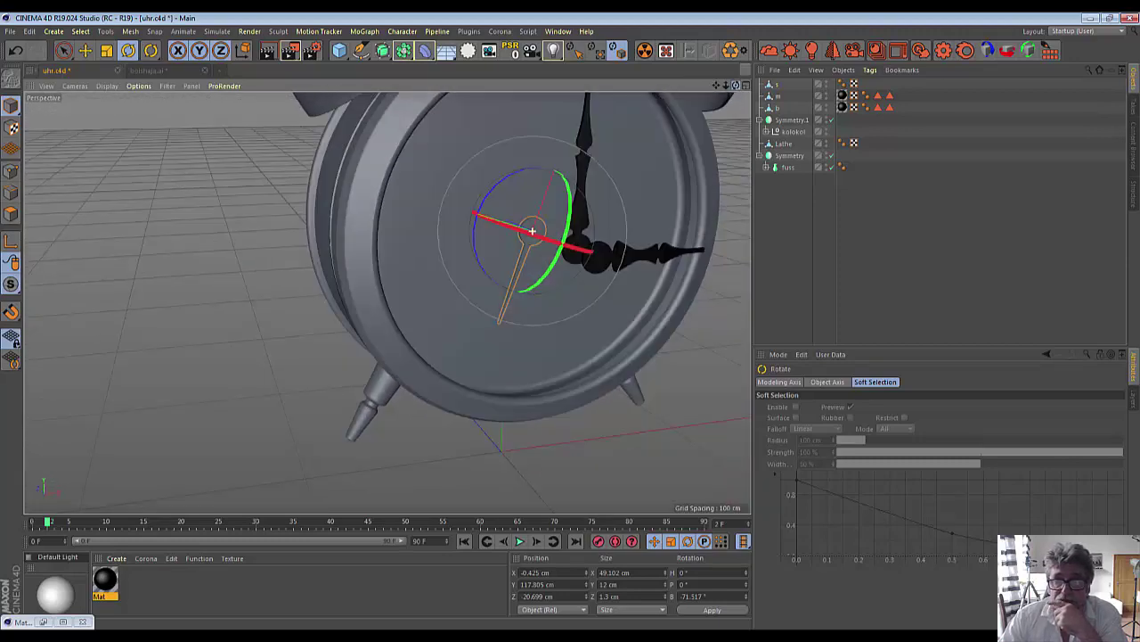
pyautogui.click(626, 259)
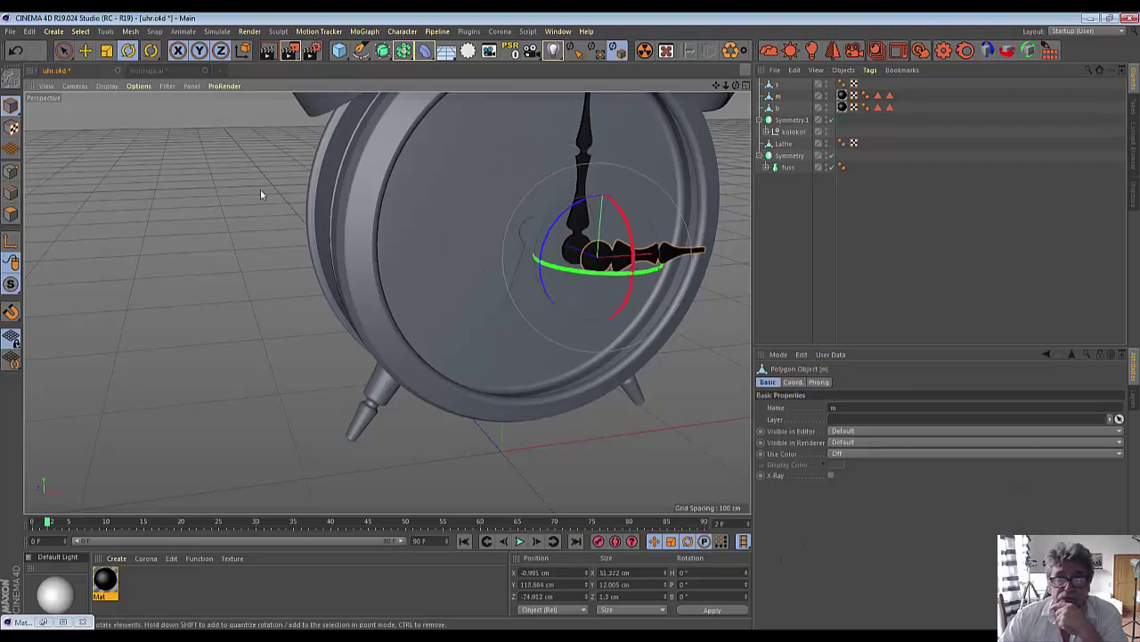
# Step: Bring the selected hand forward in depth toward the clock face
pyautogui.click(86, 52)
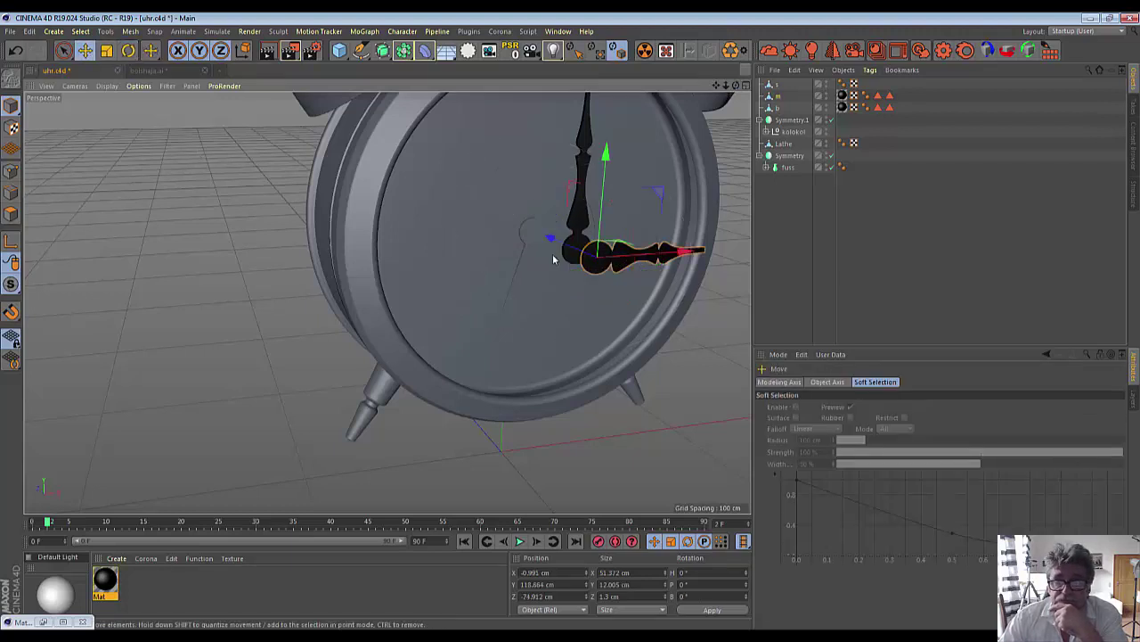
pyautogui.moveTo(551, 239); pyautogui.dragTo(553, 237)
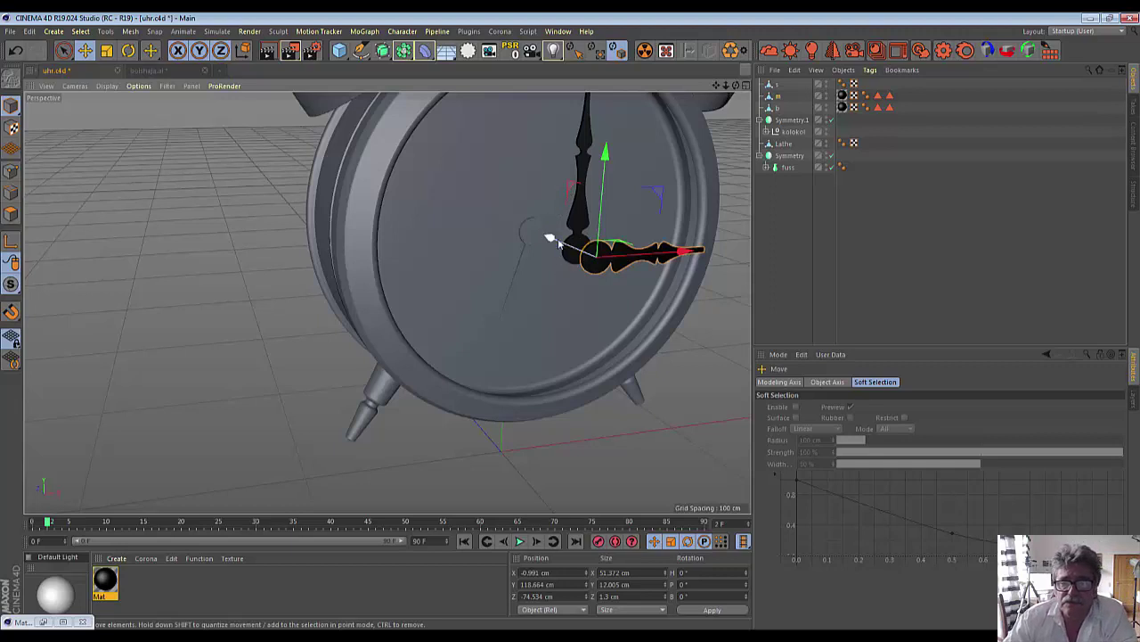
pyautogui.moveTo(549, 238); pyautogui.dragTo(498, 213)
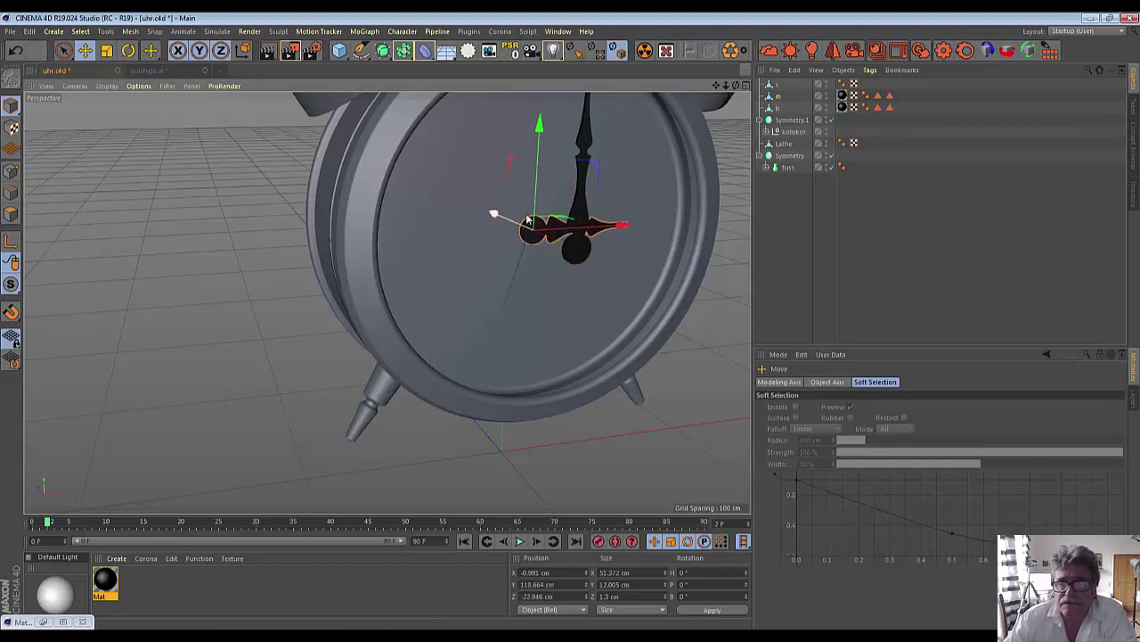
# Step: Set hand b at about 9.8 cm on Z and drag the Mat material toward hand s
pyautogui.click(784, 108)
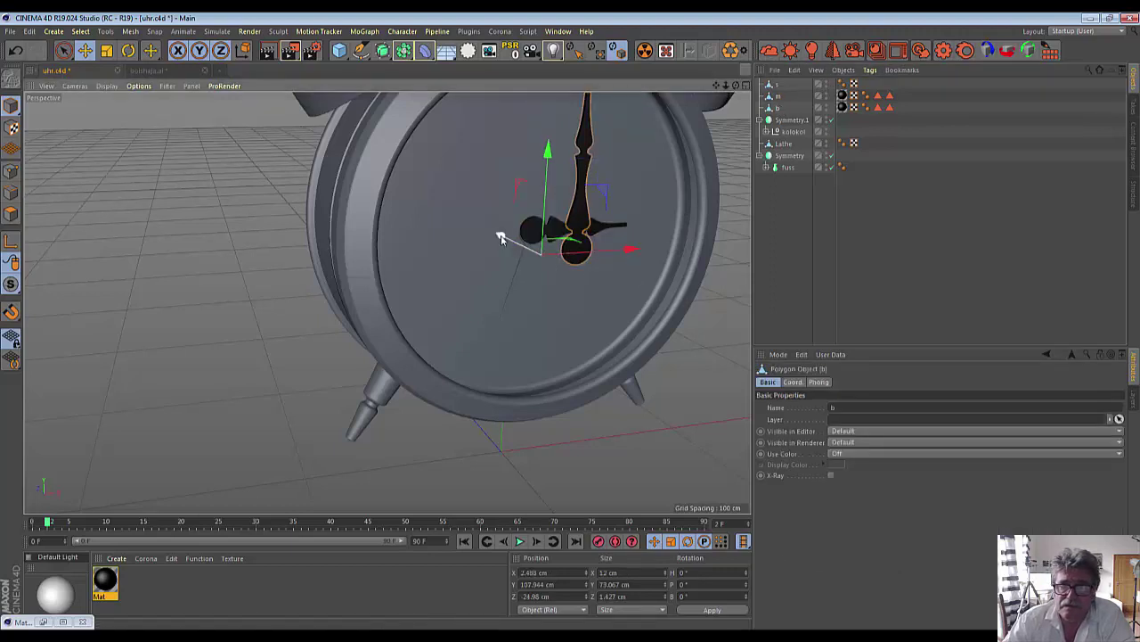
pyautogui.moveTo(504, 240); pyautogui.dragTo(473, 224)
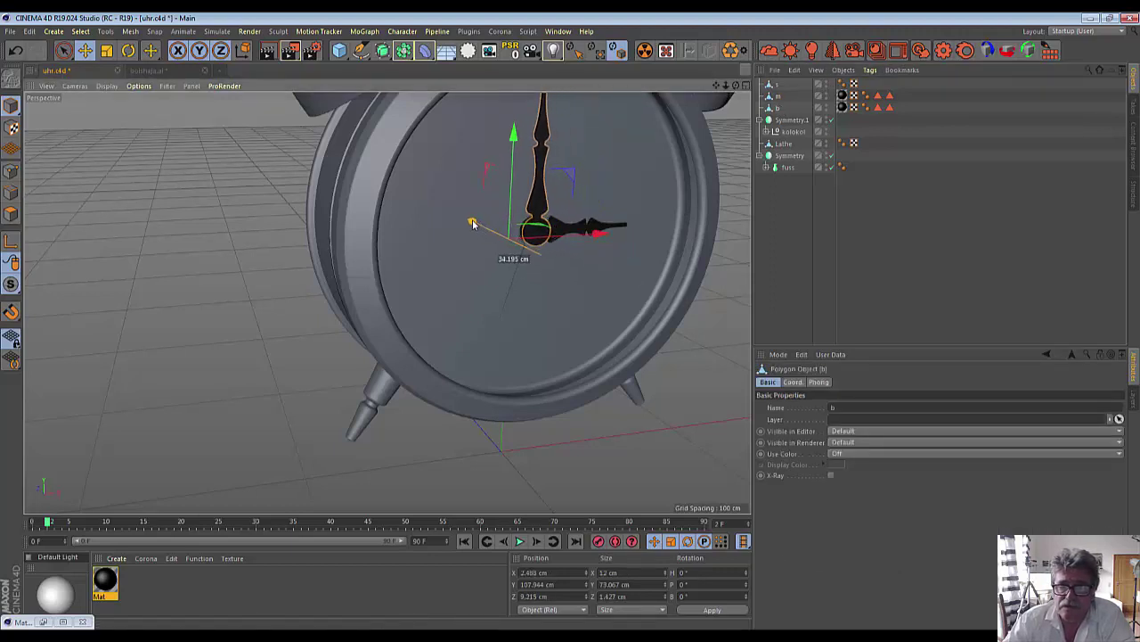
pyautogui.moveTo(473, 224); pyautogui.dragTo(471, 221)
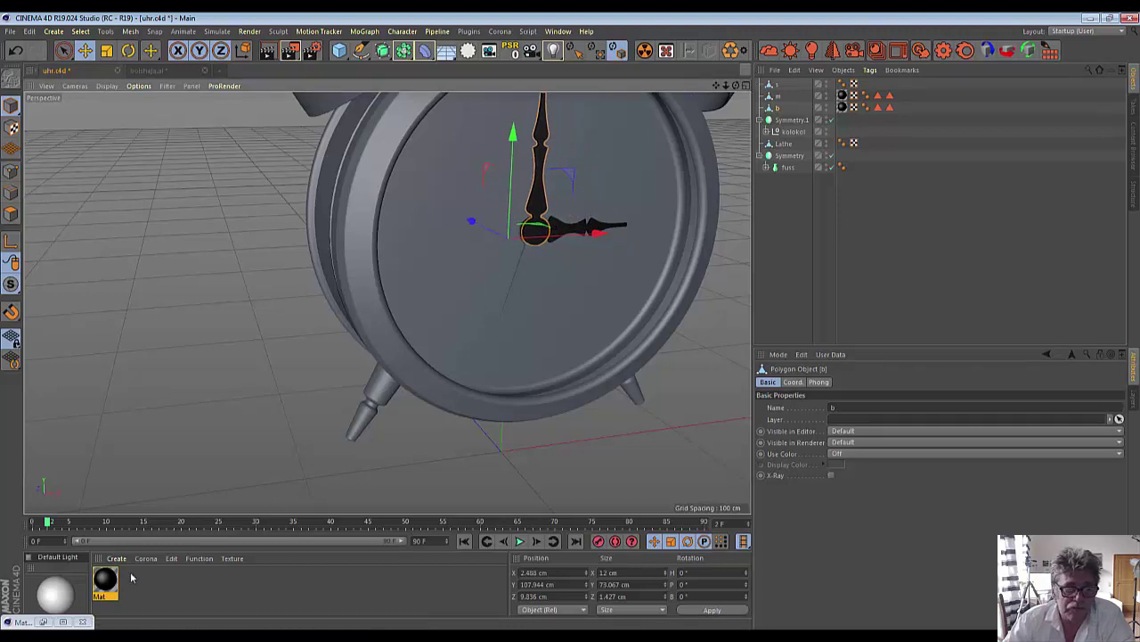
pyautogui.moveTo(105, 584)
pyautogui.mouseDown()
pyautogui.moveTo(800, 94)
pyautogui.moveTo(773, 84)
pyautogui.mouseUp()
# Step: Drop the Mat material onto hand s and maximize the Front view
pyautogui.middleClick(699, 207)
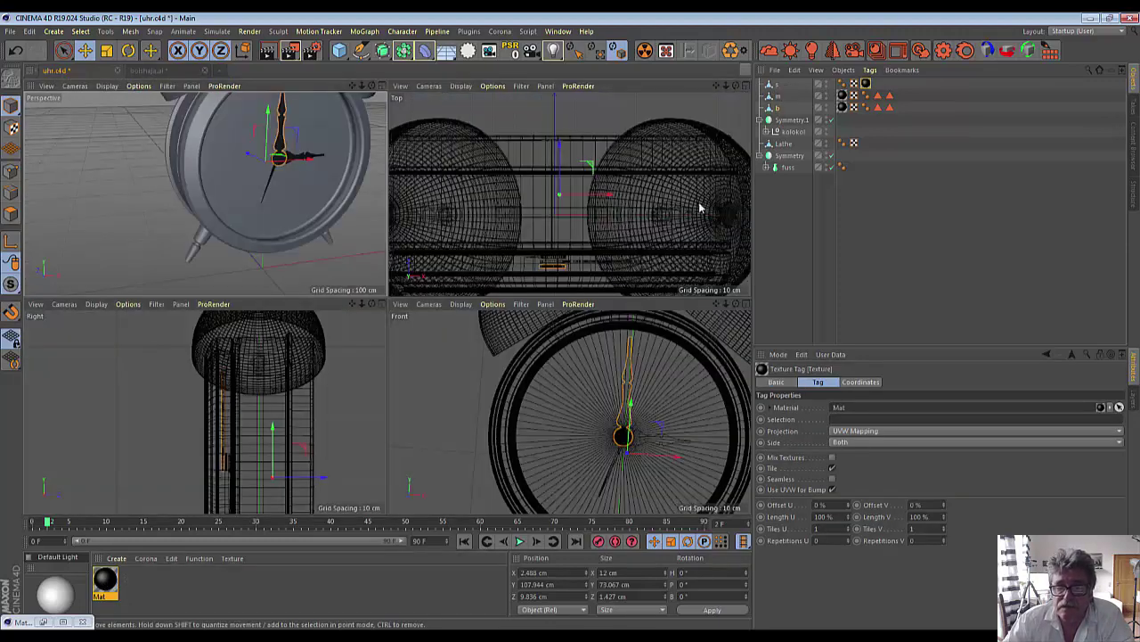
pyautogui.click(745, 305)
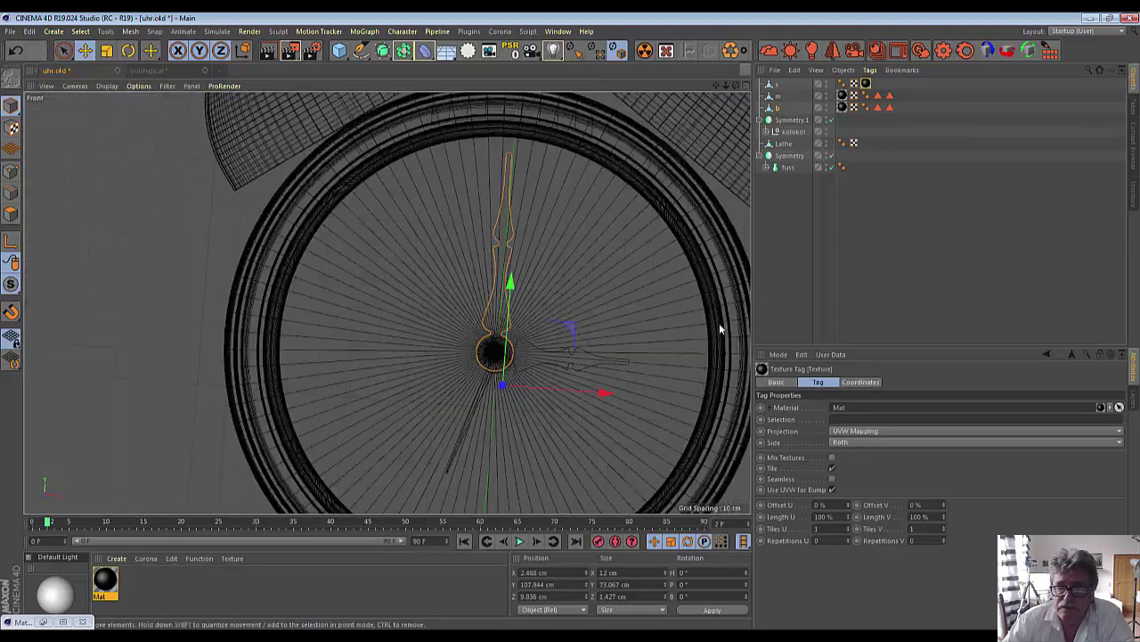
pyautogui.scroll(3, 691, 333)
pyautogui.scroll(3, 686, 332)
pyautogui.scroll(-5, 655, 329)
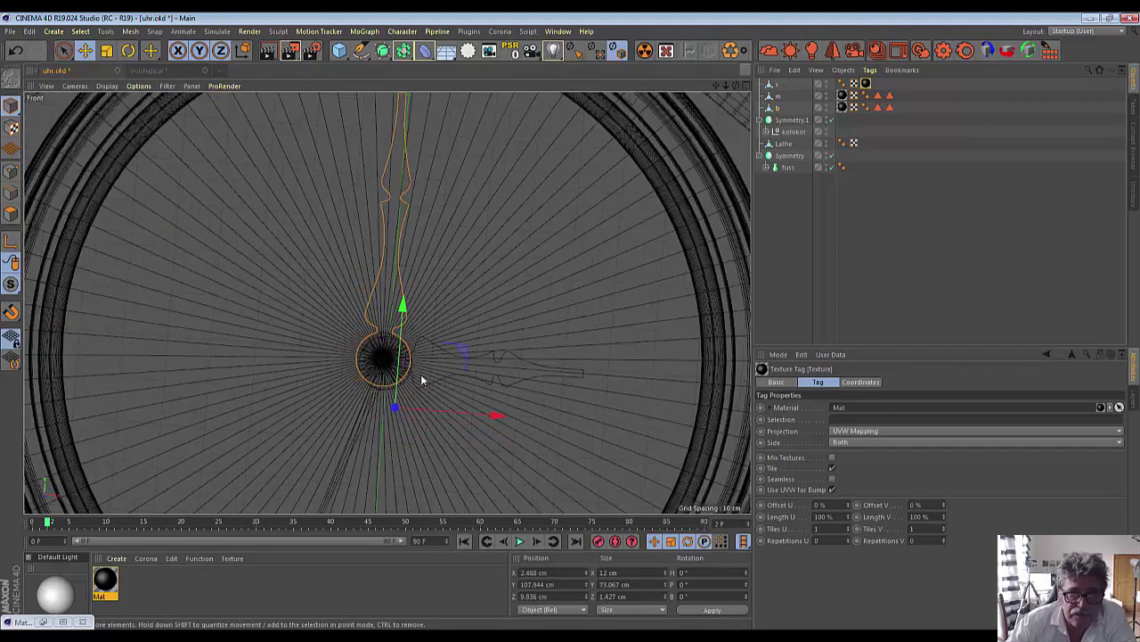
# Step: Nudge hand s on Y and X to centre it on the hub, about 118.6 cm Y
pyautogui.click(777, 84)
pyautogui.moveTo(290, 322); pyautogui.dragTo(288, 321)
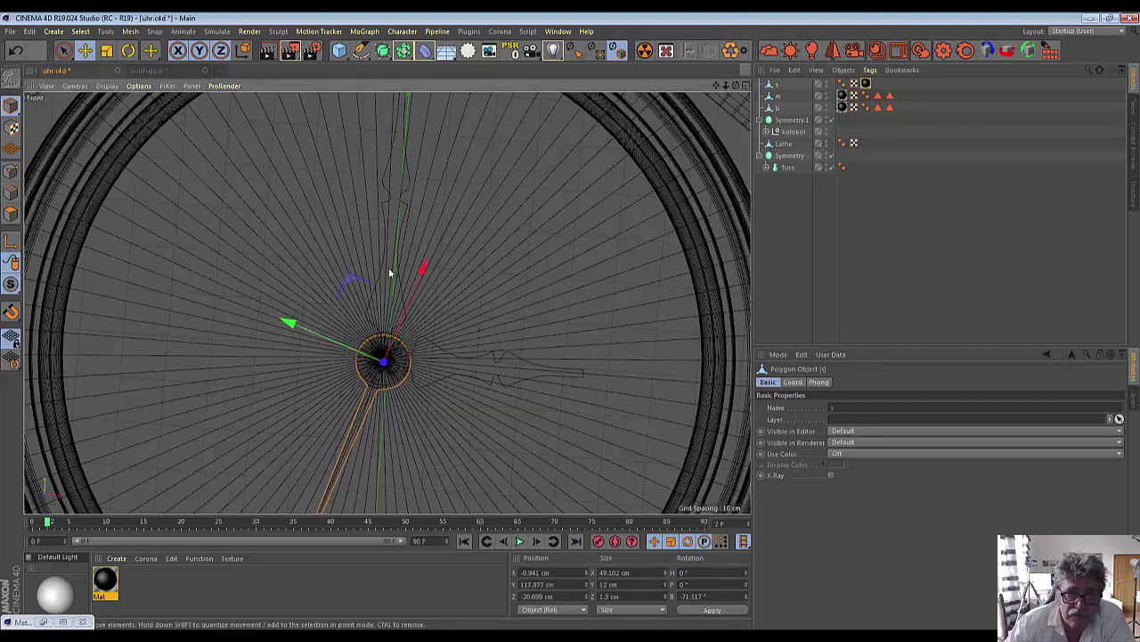
pyautogui.moveTo(422, 264); pyautogui.dragTo(309, 281)
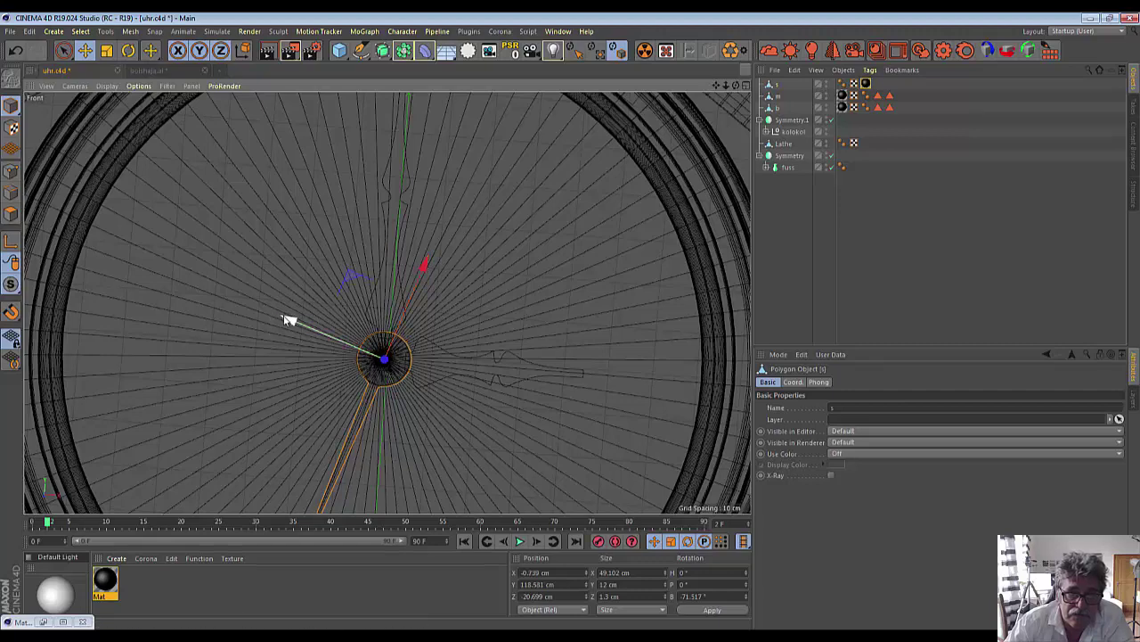
pyautogui.scroll(-4, 434, 458)
pyautogui.scroll(-3, 449, 453)
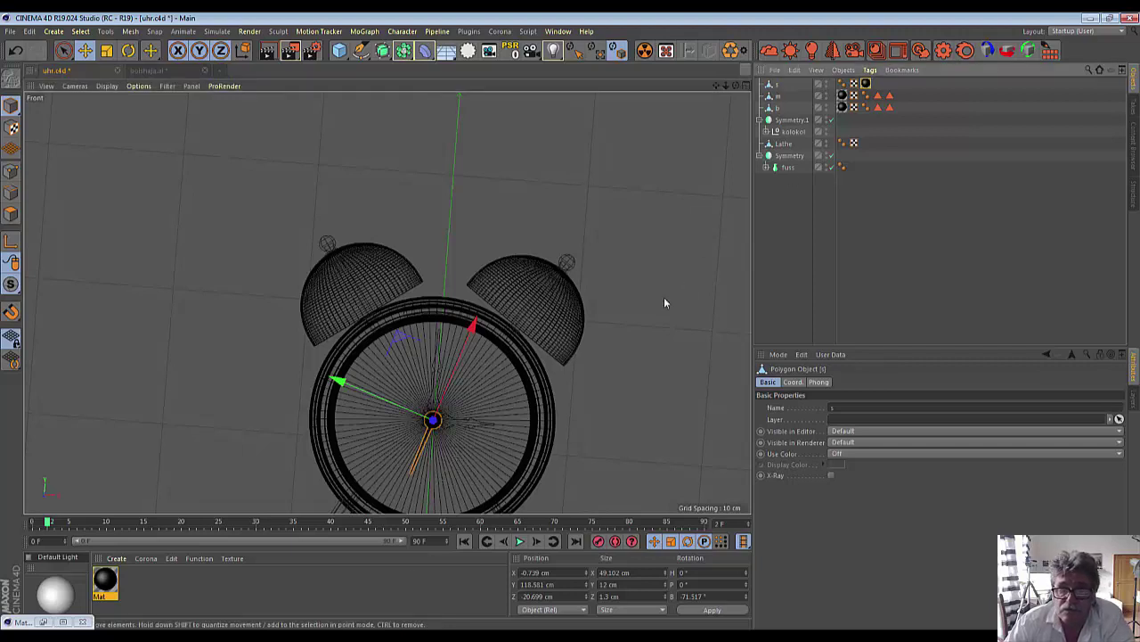
# Step: Paint-select points of hand s in point mode and scale them
pyautogui.click(12, 171)
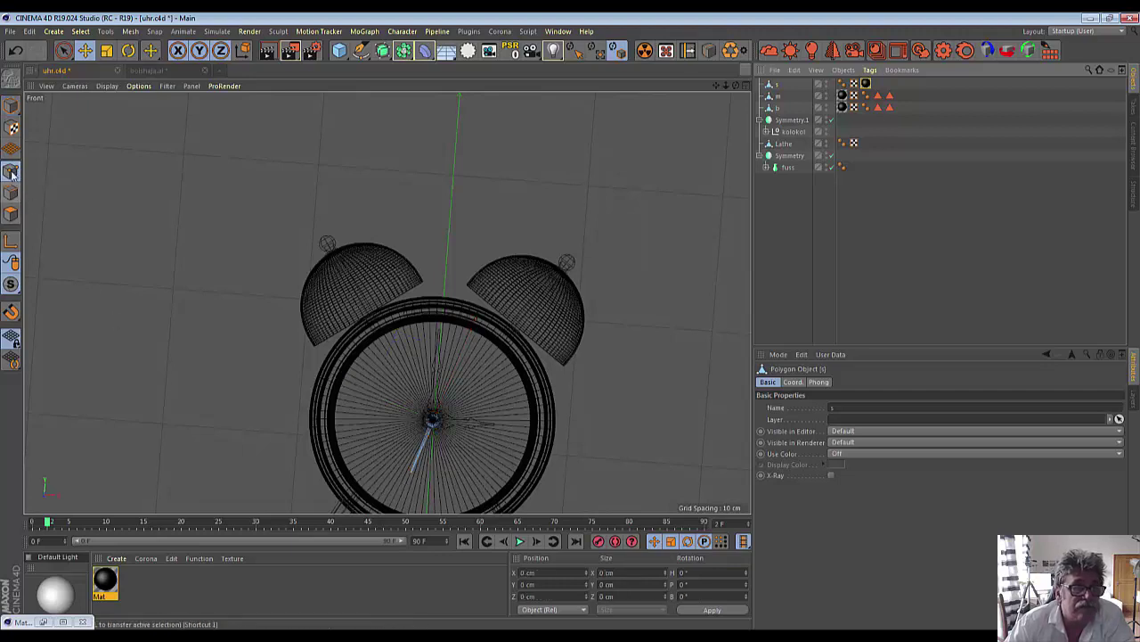
pyautogui.click(63, 51)
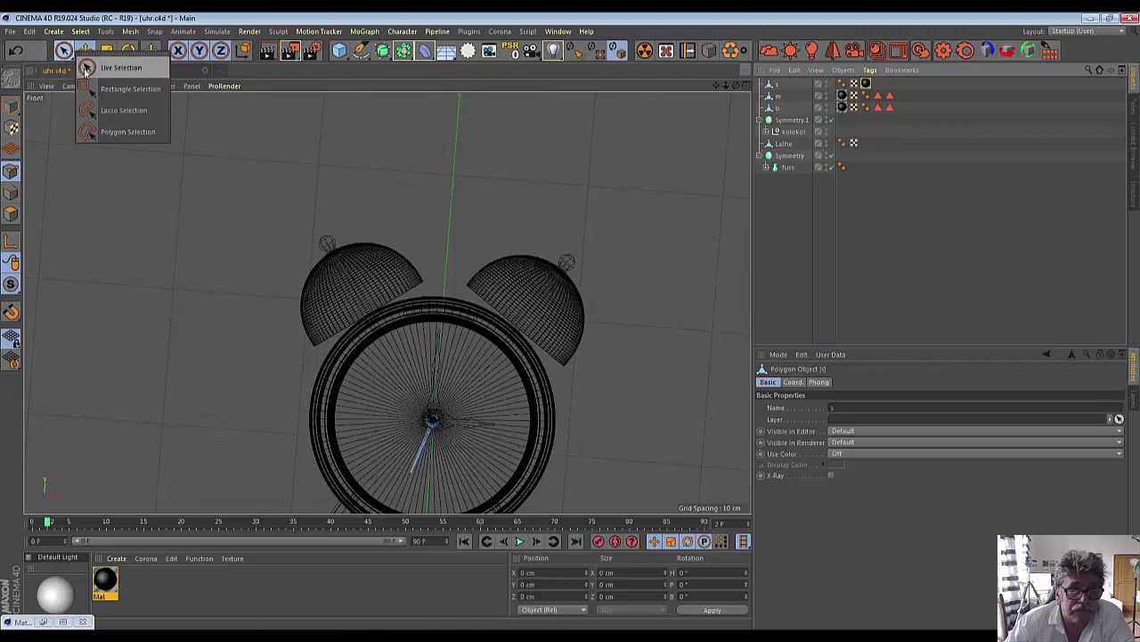
pyautogui.click(115, 68)
pyautogui.scroll(3, 257, 463)
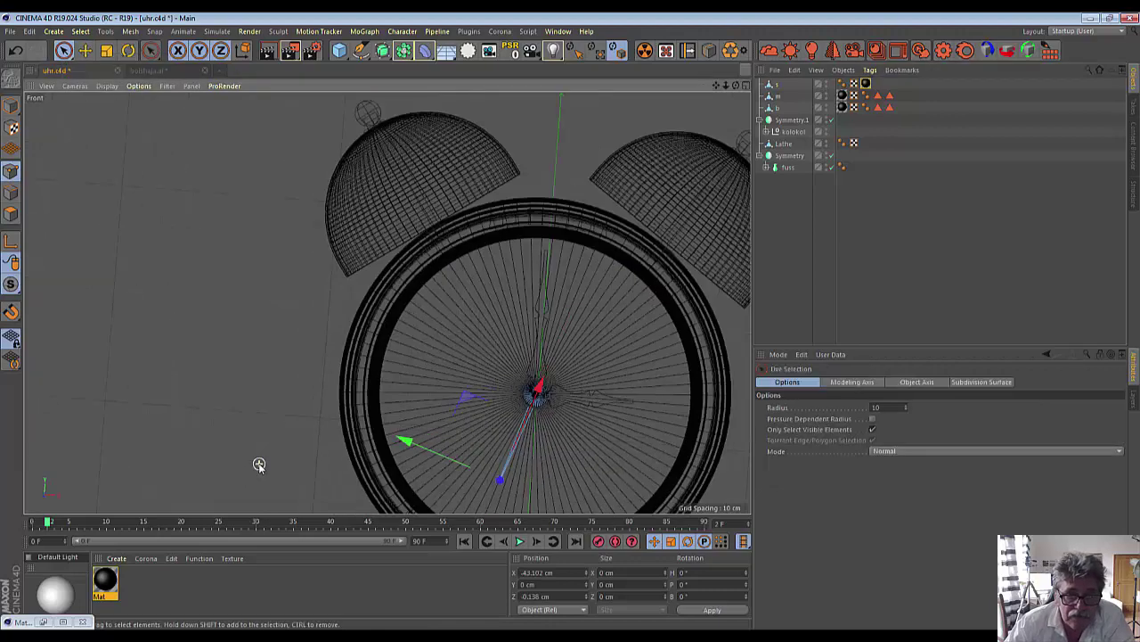
pyautogui.scroll(2, 258, 463)
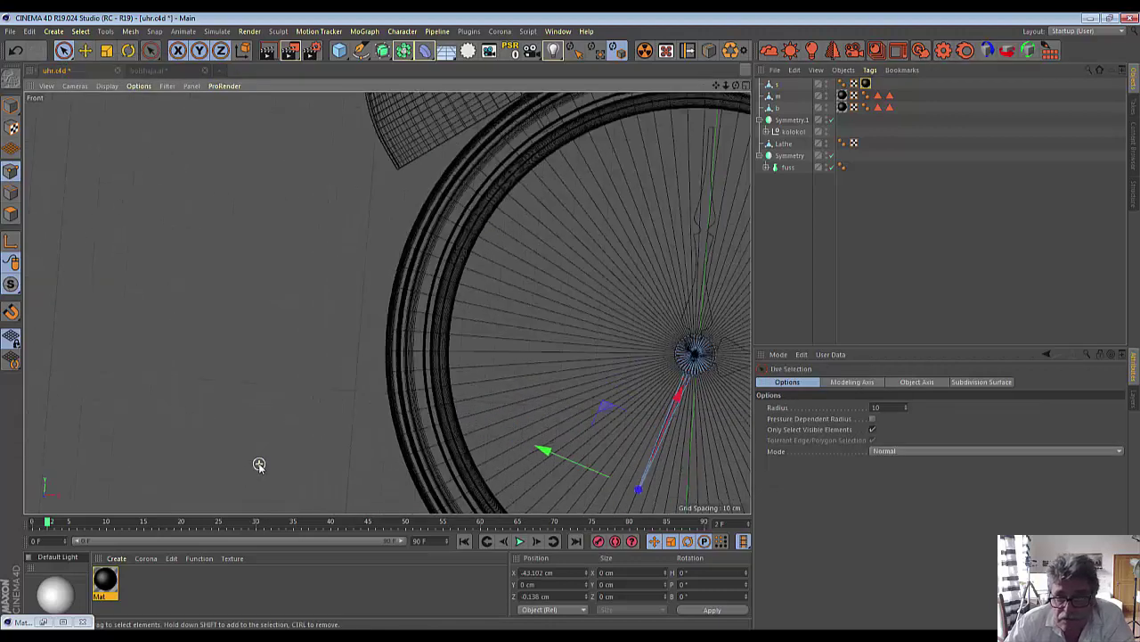
pyautogui.click(106, 51)
pyautogui.moveTo(545, 448); pyautogui.dragTo(536, 448)
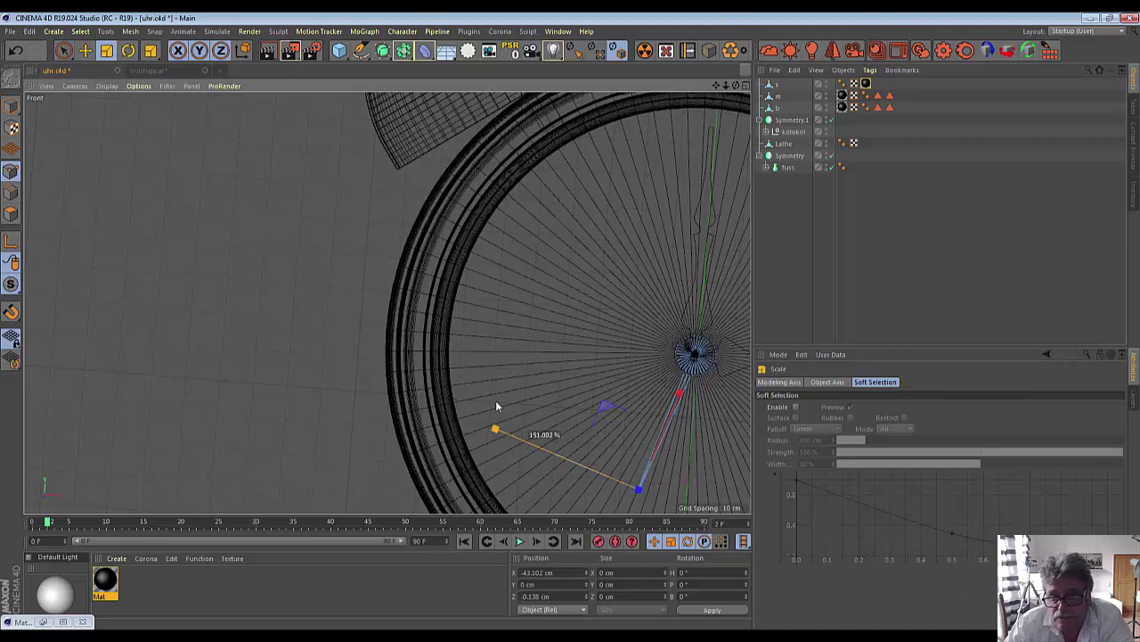
pyautogui.moveTo(497, 406)
pyautogui.mouseDown()
pyautogui.moveTo(593, 451)
pyautogui.moveTo(549, 406)
pyautogui.mouseUp()
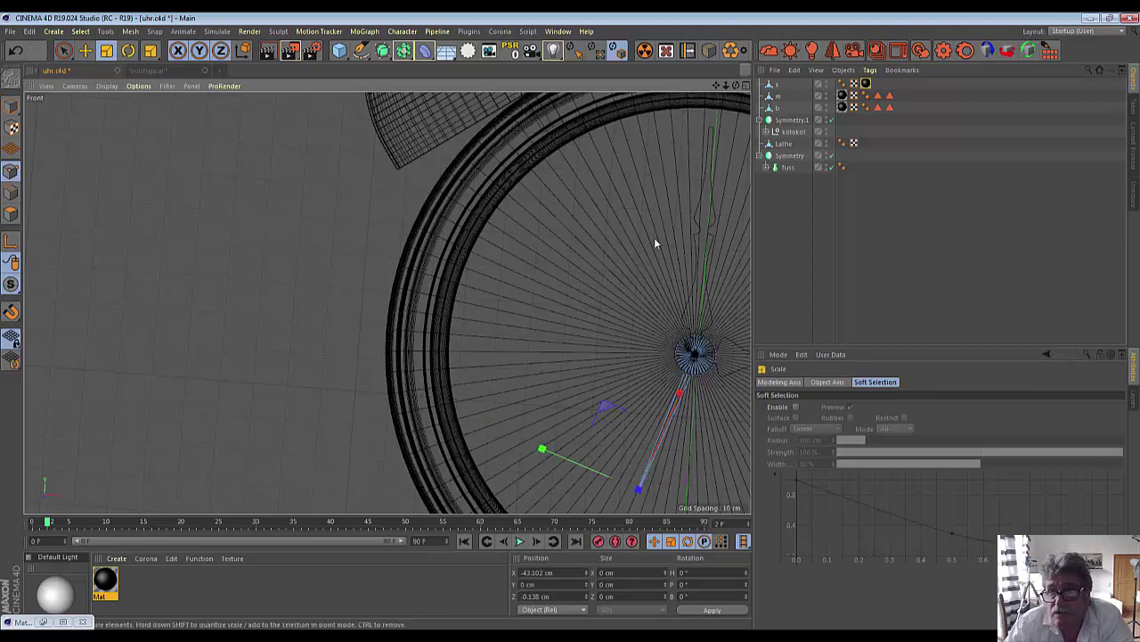
# Step: Select the point at hand s's tip, with hidden points selectable
pyautogui.click(774, 86)
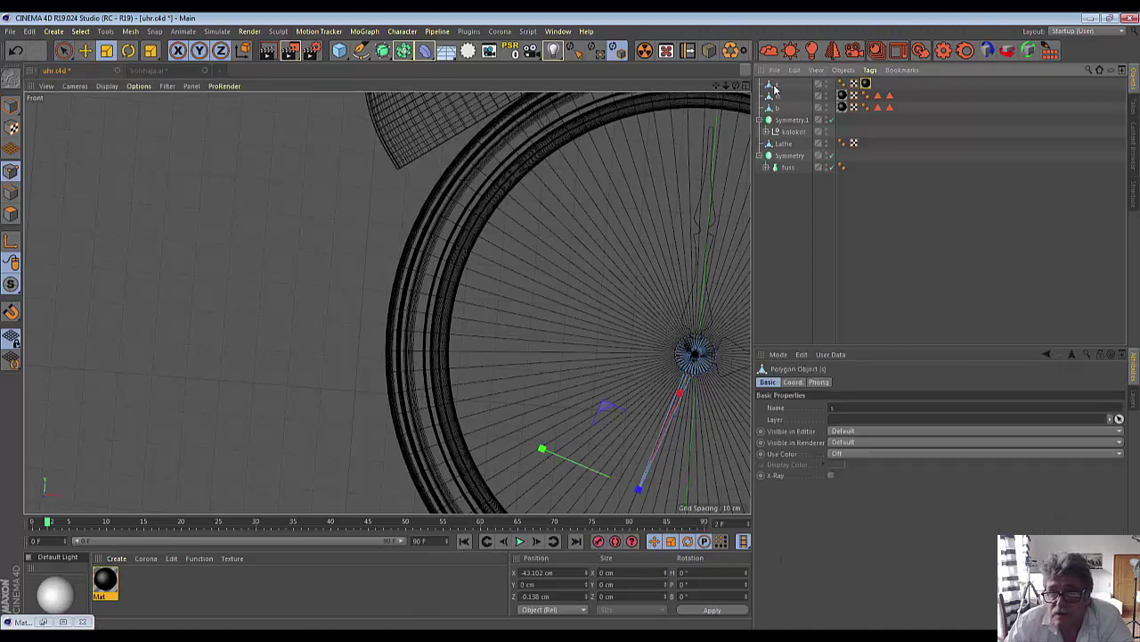
pyautogui.scroll(2, 636, 395)
pyautogui.scroll(3, 636, 395)
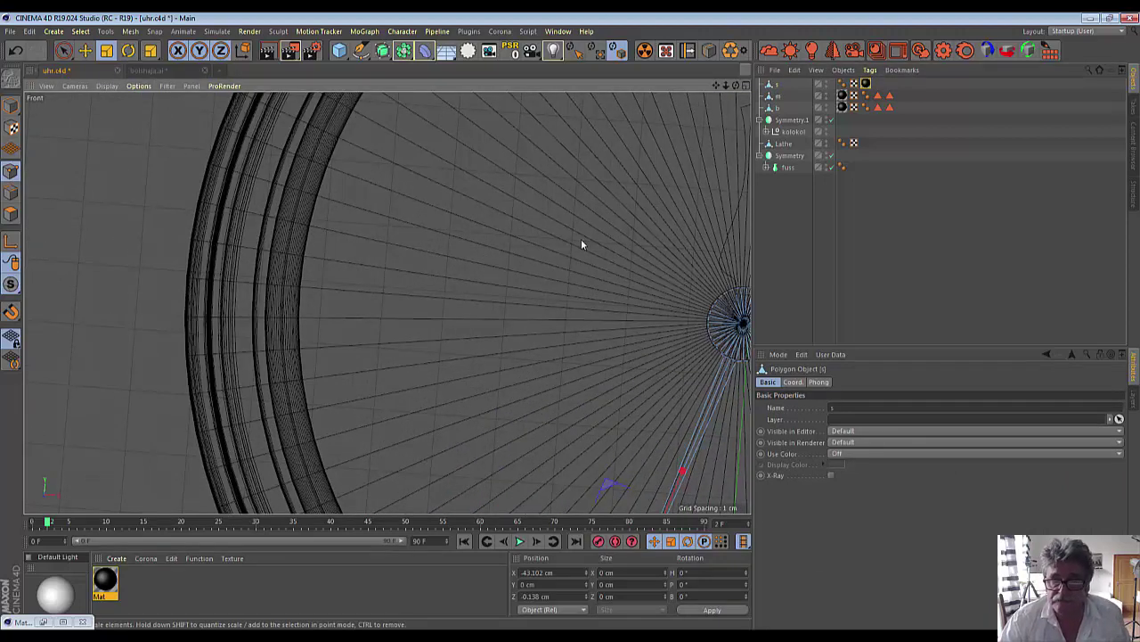
pyautogui.keyDown('alt'); pyautogui.moveTo(581, 239); pyautogui.dragTo(382, 337, button='middle'); pyautogui.keyUp('alt')
pyautogui.scroll(3, 381, 337)
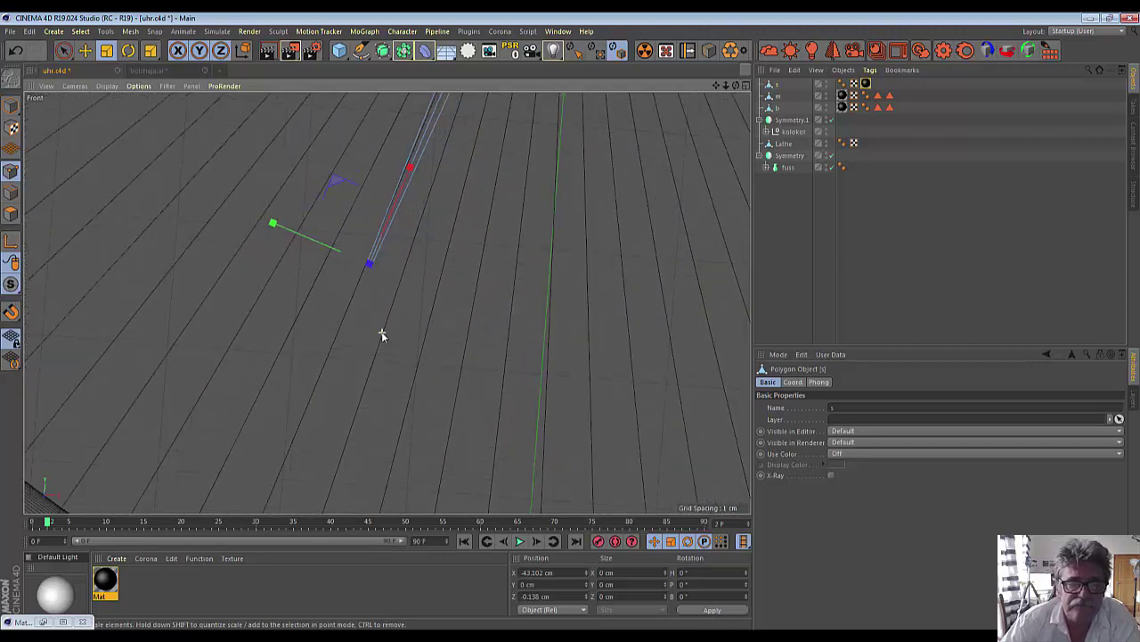
pyautogui.click(366, 285)
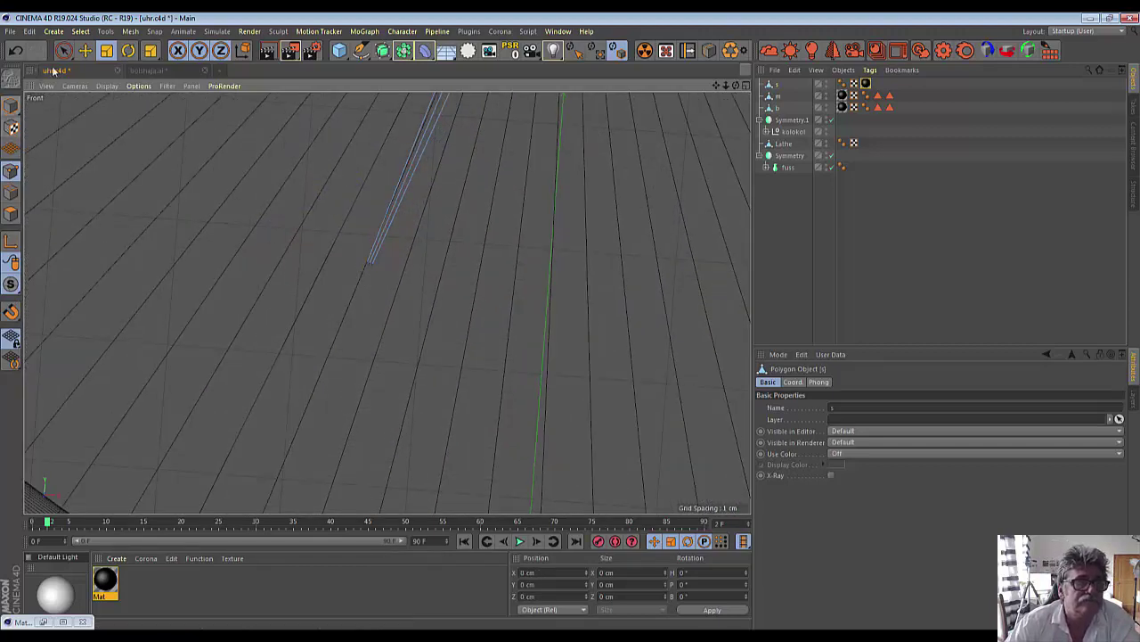
pyautogui.moveTo(63, 50); pyautogui.dragTo(87, 72)
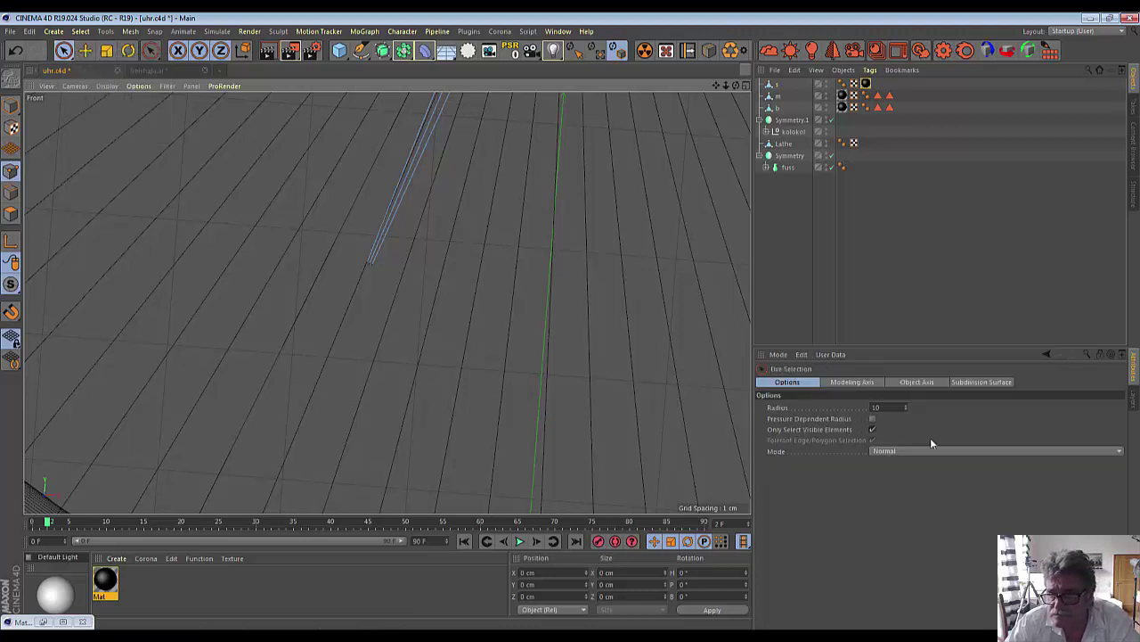
pyautogui.click(873, 430)
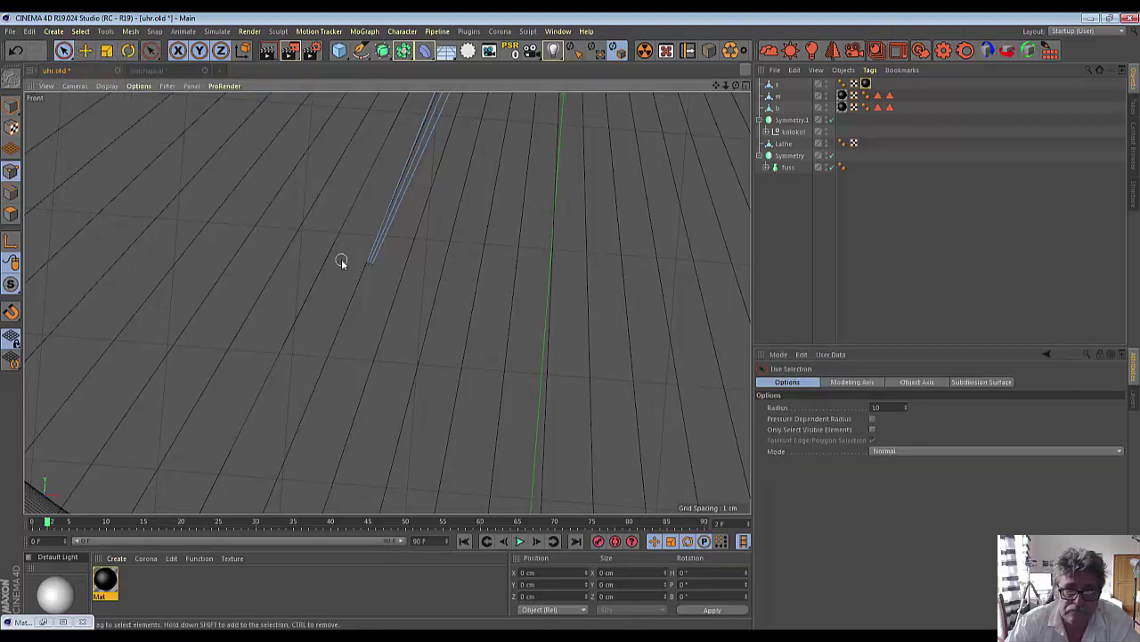
pyautogui.click(369, 263)
# Step: Scale the tip point outward and slide it along the hand
pyautogui.press('t')
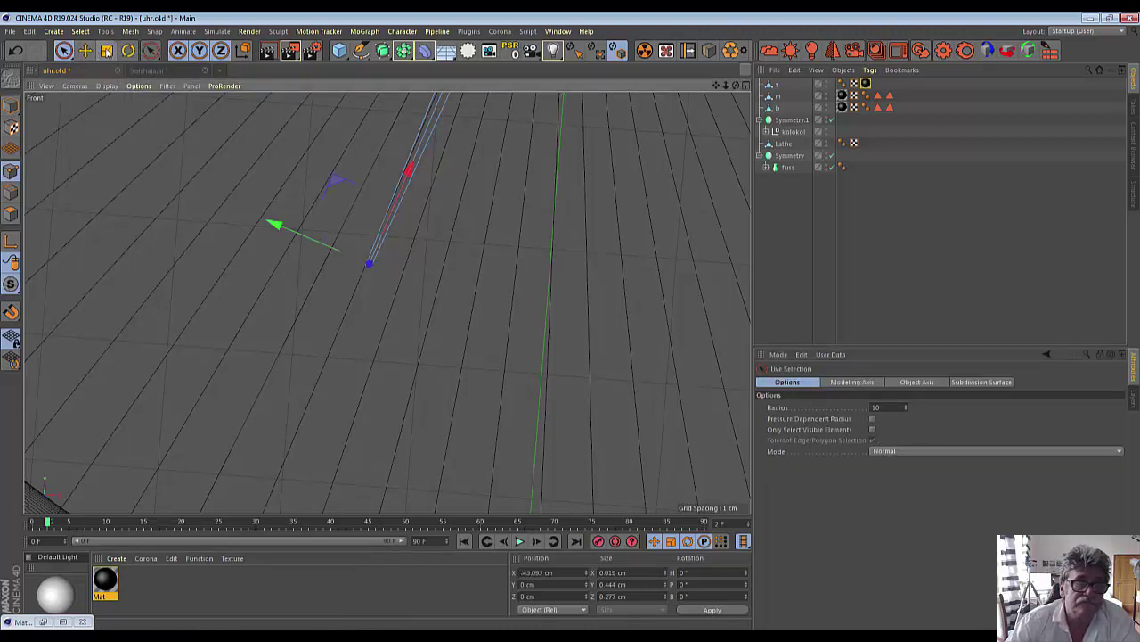
pyautogui.moveTo(242, 222)
pyautogui.mouseDown()
pyautogui.moveTo(38, 123)
pyautogui.moveTo(63, 133)
pyautogui.mouseUp()
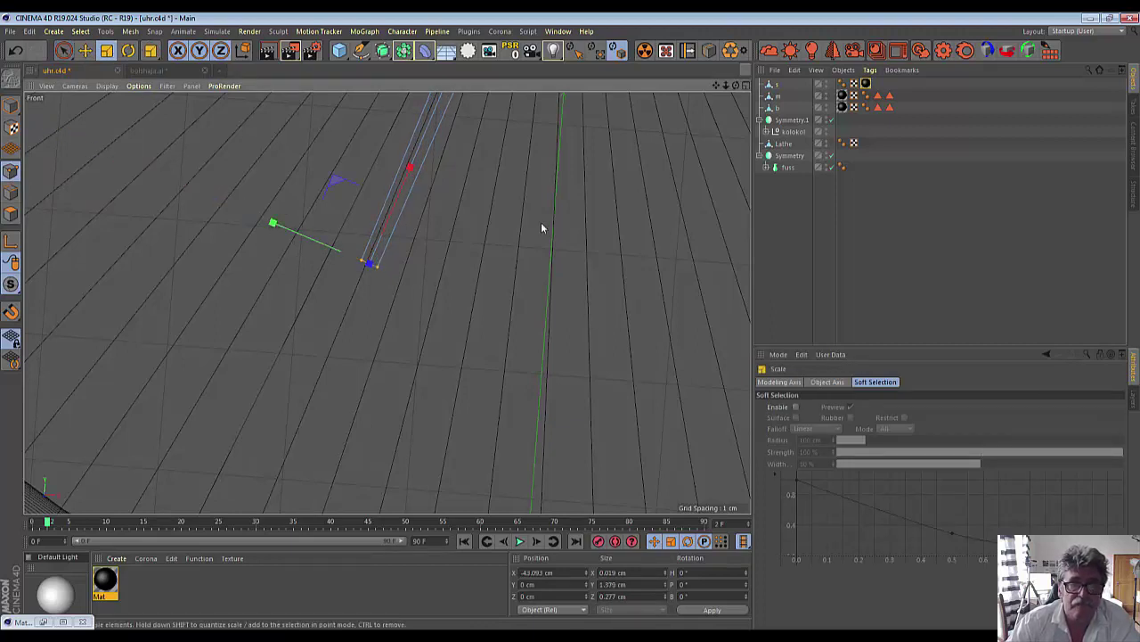
pyautogui.click(128, 51)
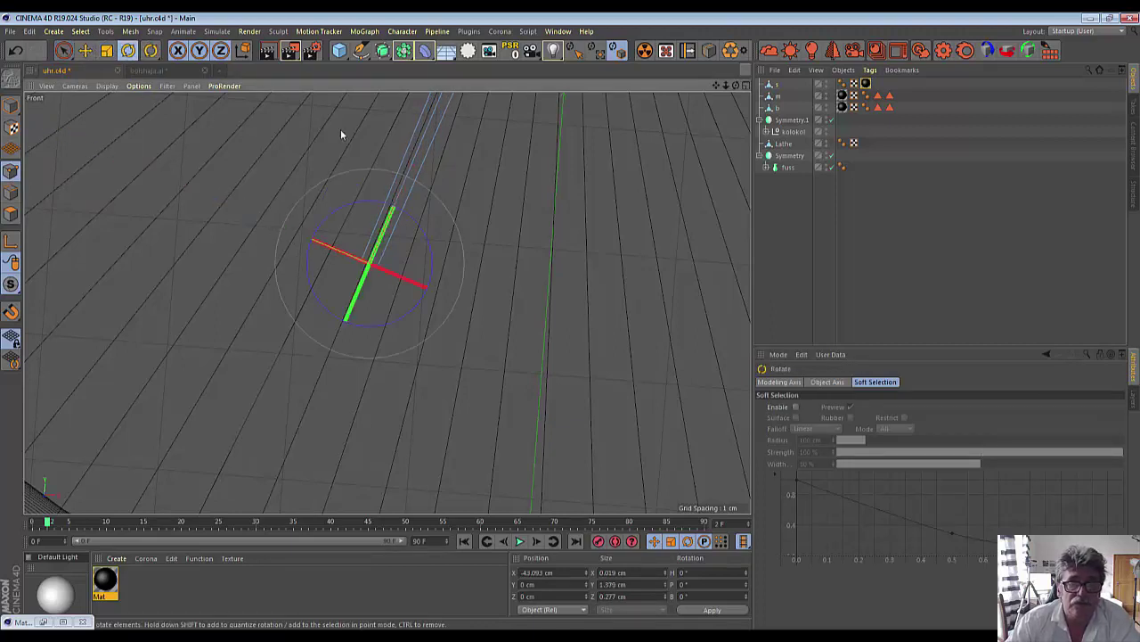
pyautogui.click(84, 50)
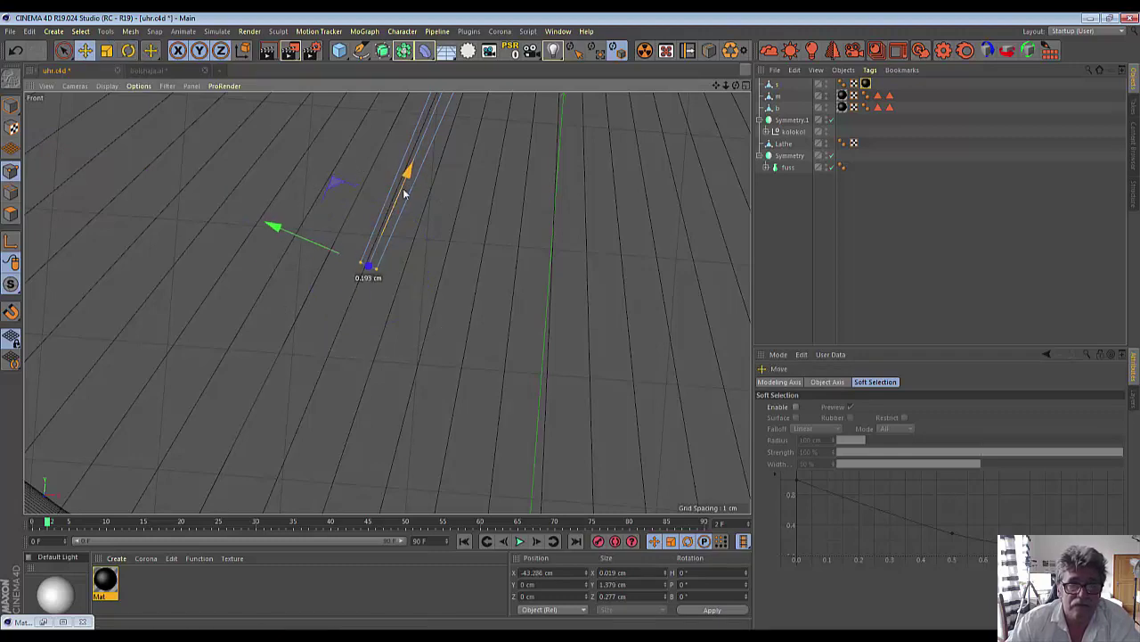
pyautogui.moveTo(402, 181); pyautogui.dragTo(314, 412)
pyautogui.scroll(-3, 363, 379)
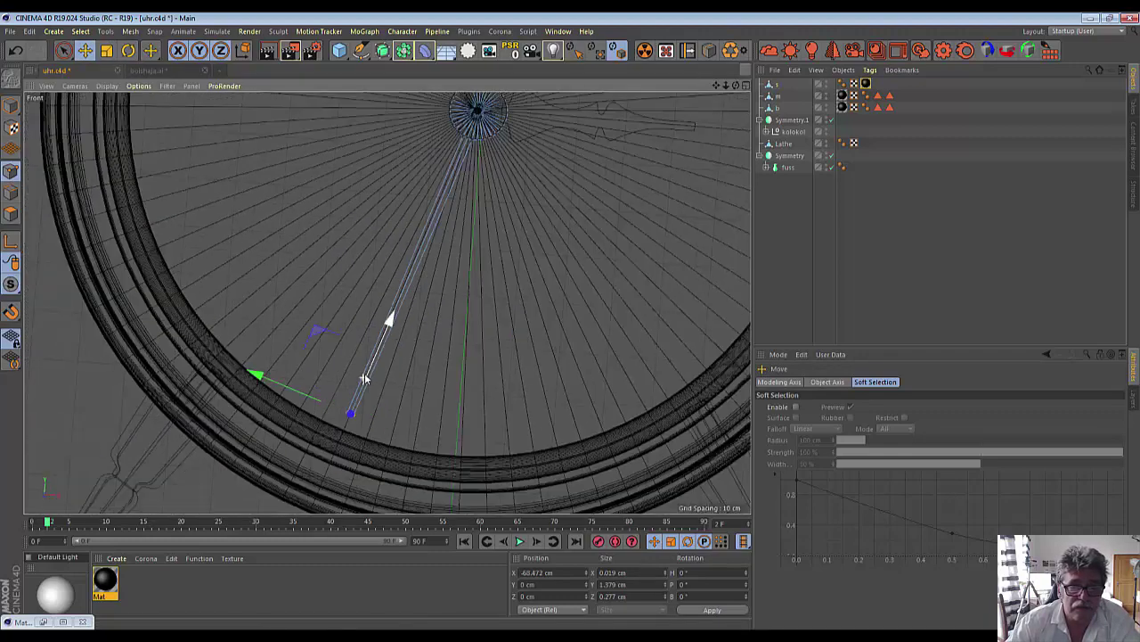
pyautogui.moveTo(386, 325); pyautogui.dragTo(434, 258)
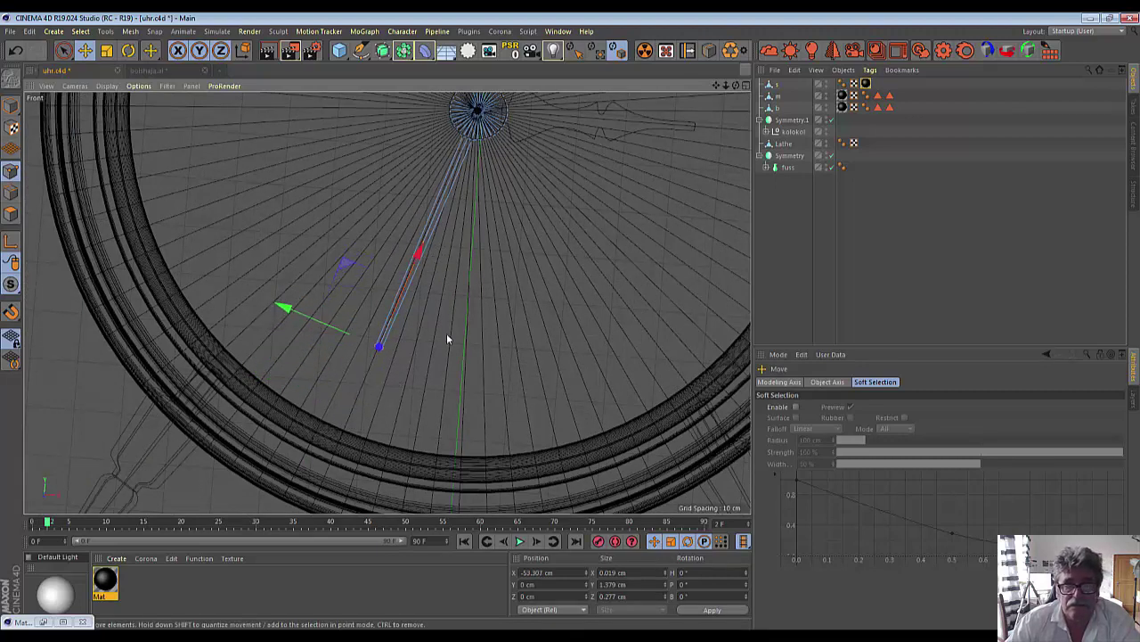
# Step: Shrink the s hand to about 97% and zoom out to the whole face
pyautogui.press('t')
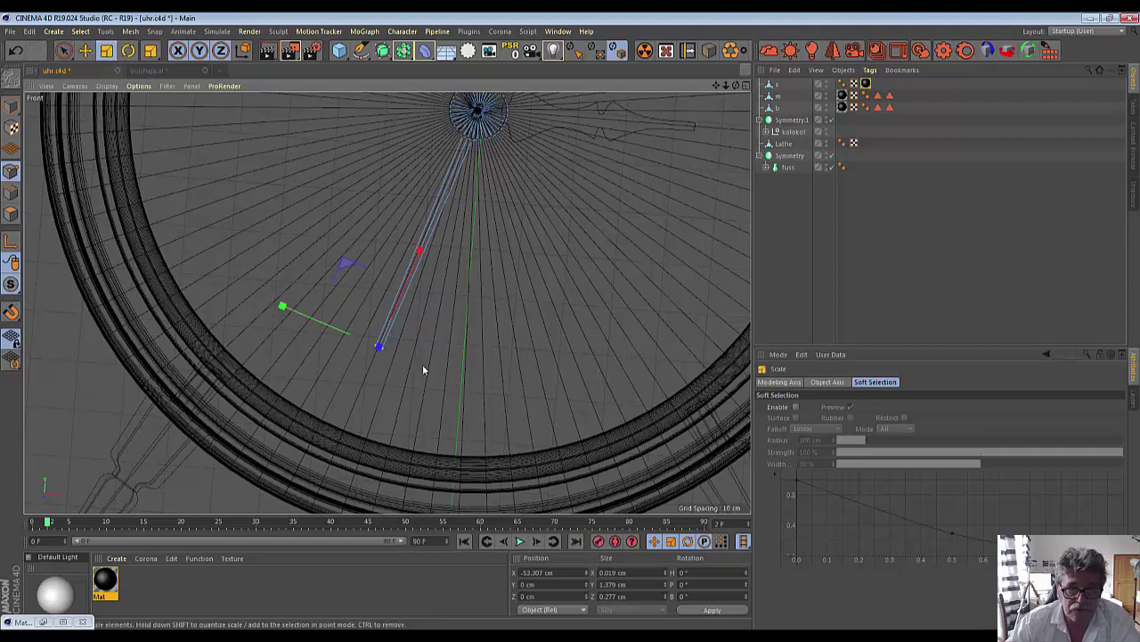
pyautogui.moveTo(422, 365)
pyautogui.mouseDown()
pyautogui.moveTo(409, 366)
pyautogui.moveTo(419, 360)
pyautogui.mouseUp()
pyautogui.click(541, 344)
pyautogui.scroll(-3, 543, 341)
pyautogui.scroll(-1, 543, 345)
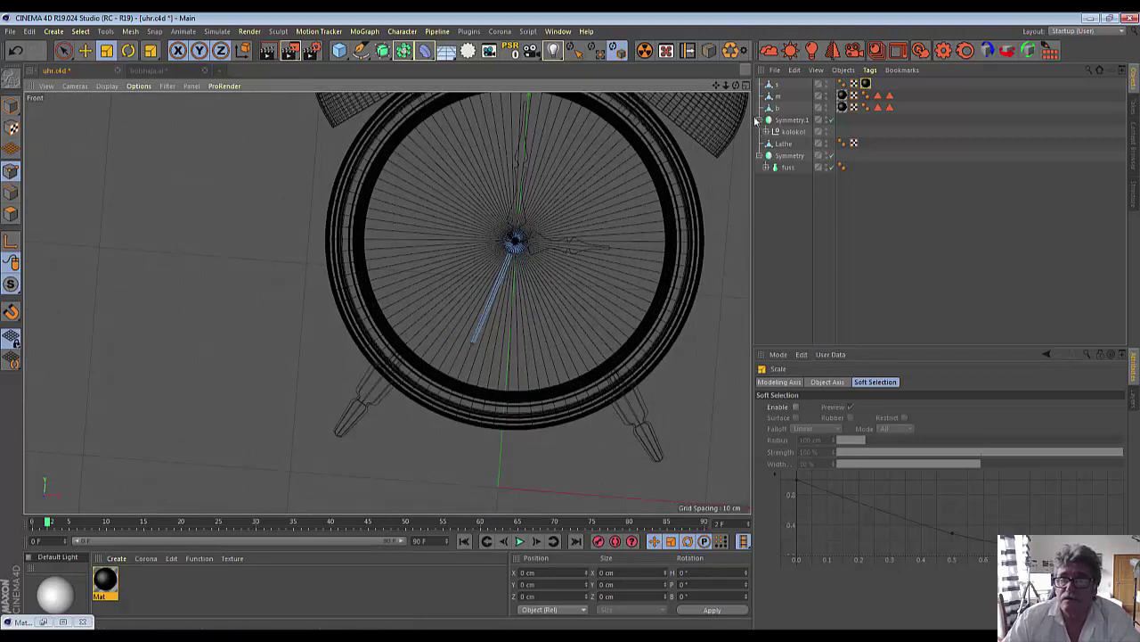
# Step: Maximize the Perspective view from the four-view layout and orbit around the clock
pyautogui.click(746, 85)
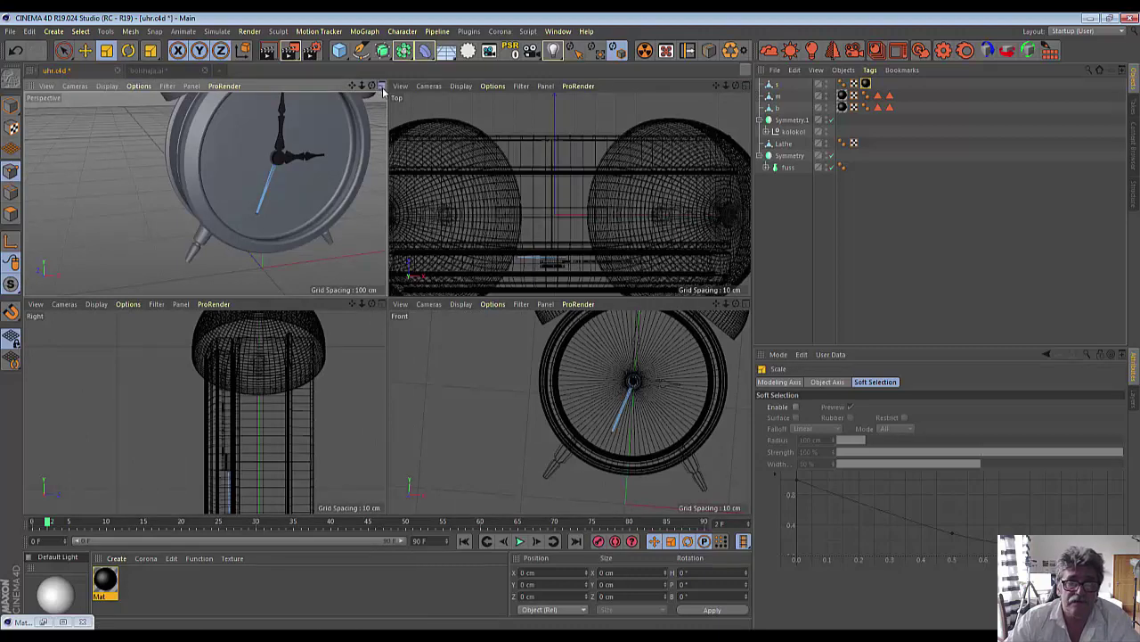
pyautogui.click(381, 86)
pyautogui.scroll(-3, 408, 161)
pyautogui.moveTo(714, 82); pyautogui.dragTo(386, 303)
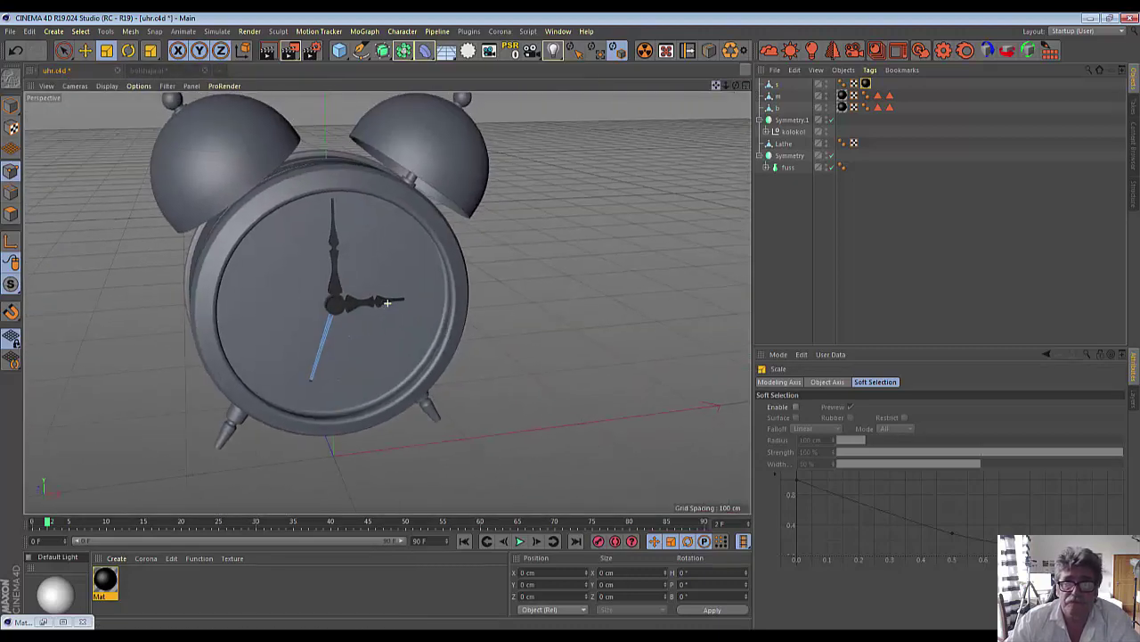
pyautogui.moveTo(736, 86); pyautogui.dragTo(334, 304)
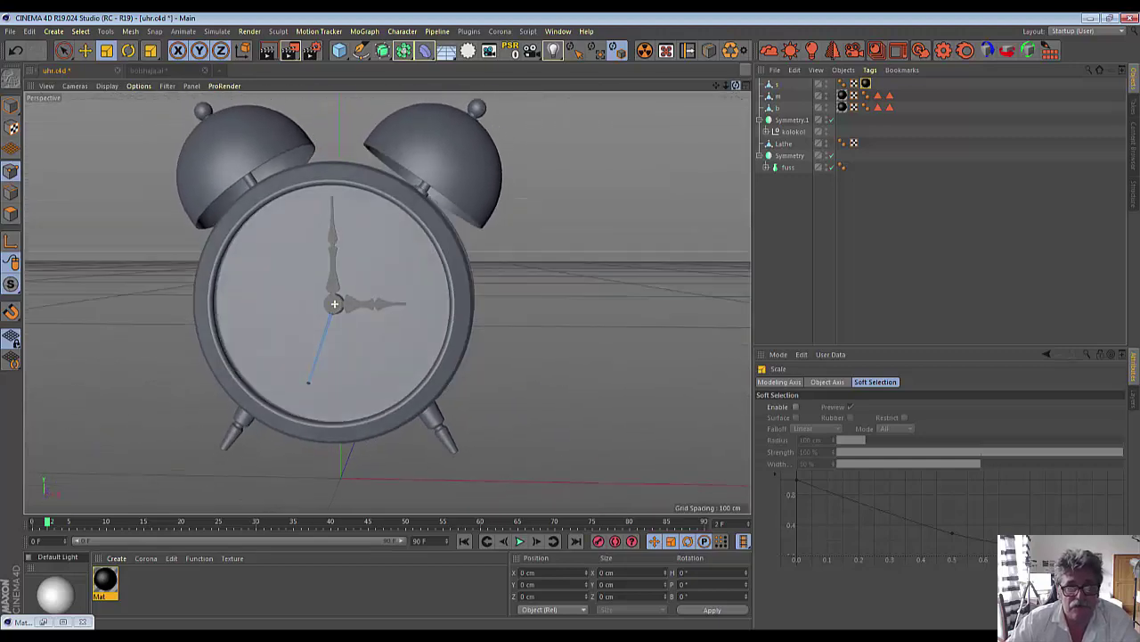
pyautogui.moveTo(334, 304); pyautogui.dragTo(334, 304)
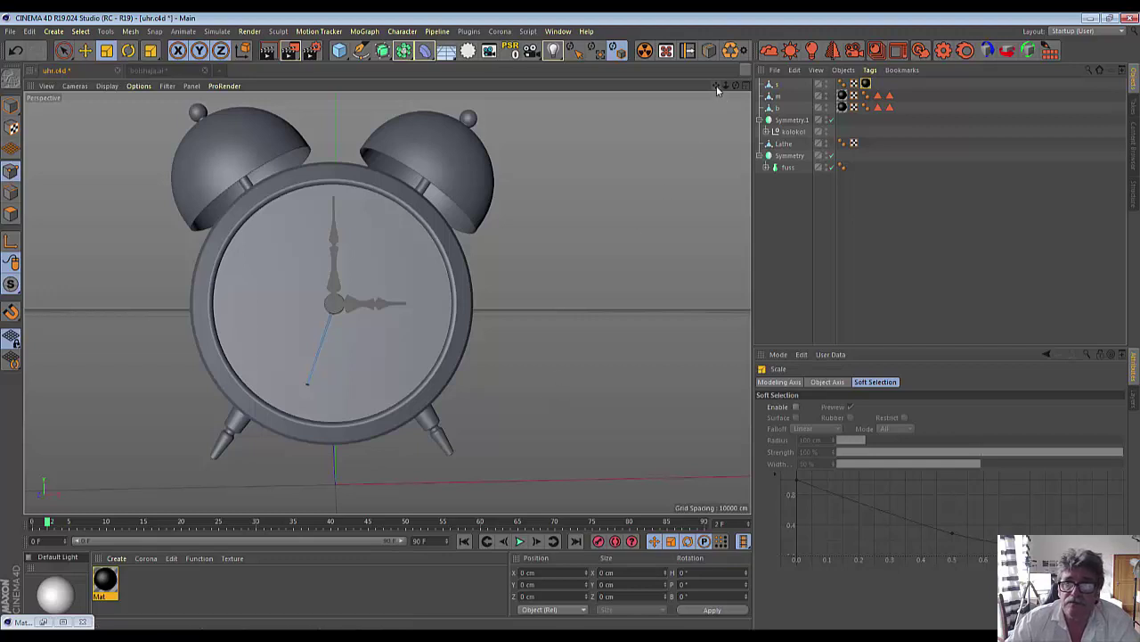
# Step: Reframe the perspective view on the clock's top between the bells
pyautogui.moveTo(717, 85); pyautogui.dragTo(645, 122)
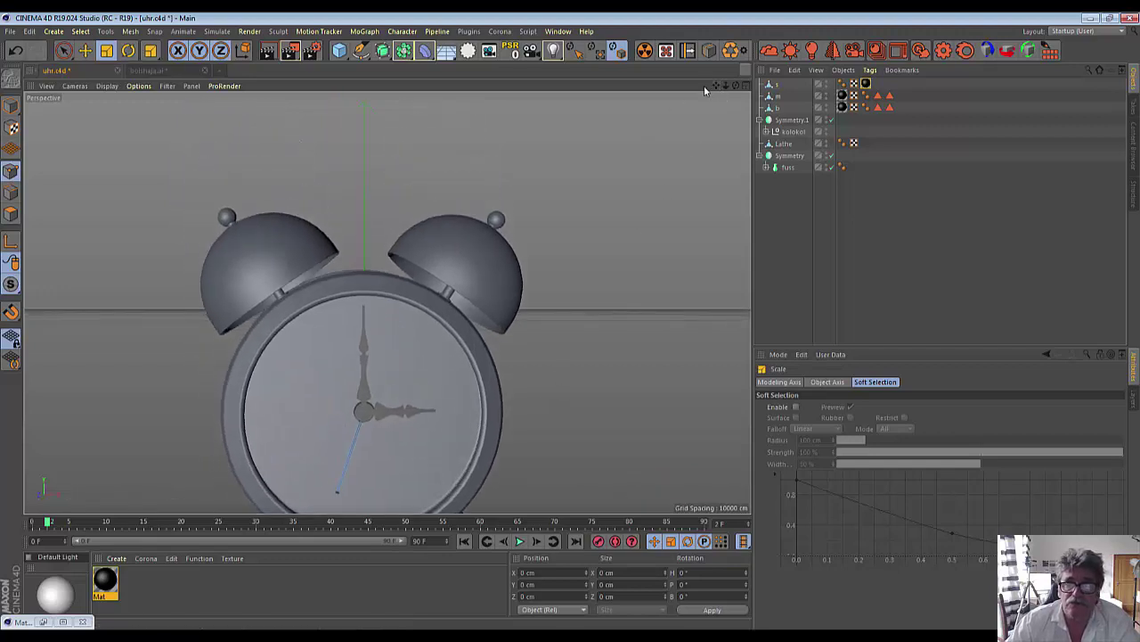
pyautogui.moveTo(704, 86); pyautogui.dragTo(736, 86)
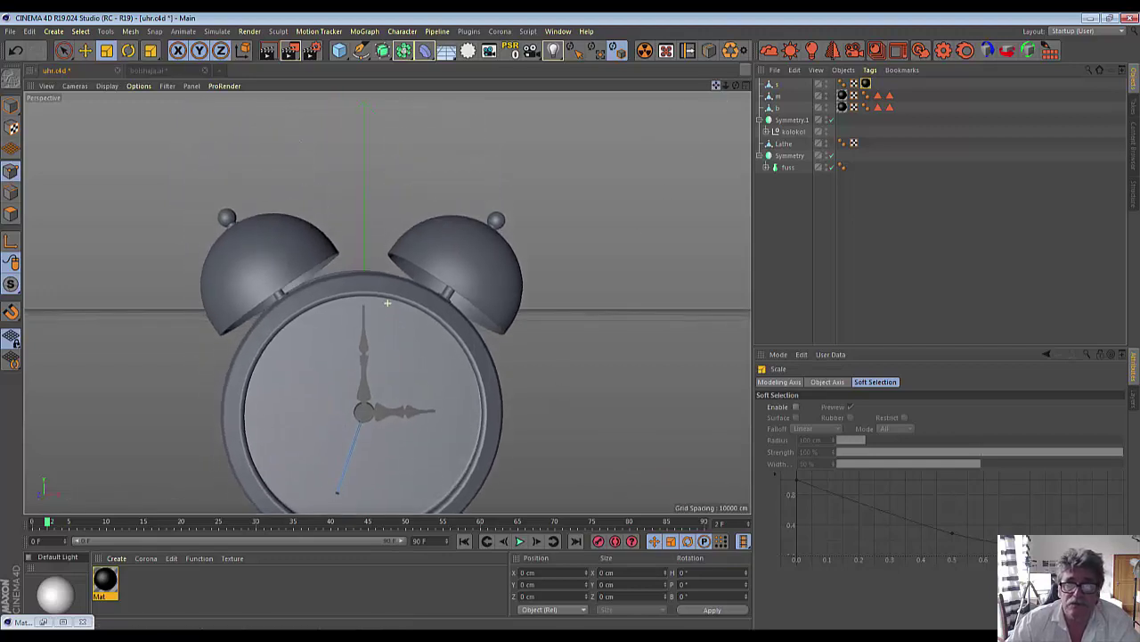
pyautogui.keyDown('alt'); pyautogui.moveTo(367, 381); pyautogui.dragTo(367, 382); pyautogui.keyUp('alt')
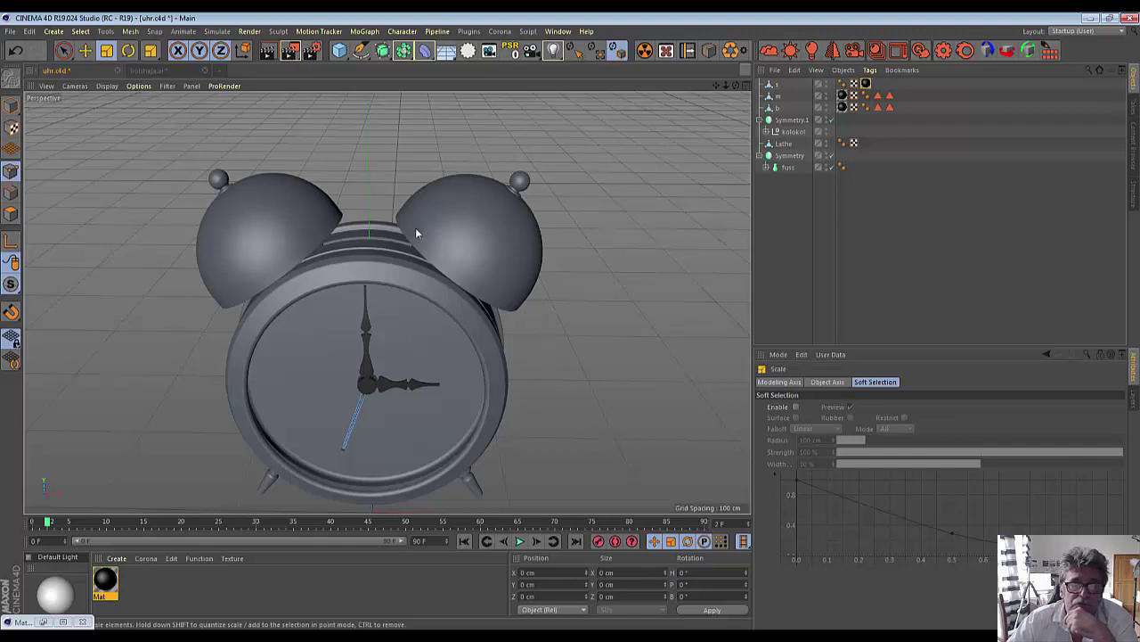
pyautogui.scroll(2, 357, 278)
pyautogui.scroll(2, 357, 278)
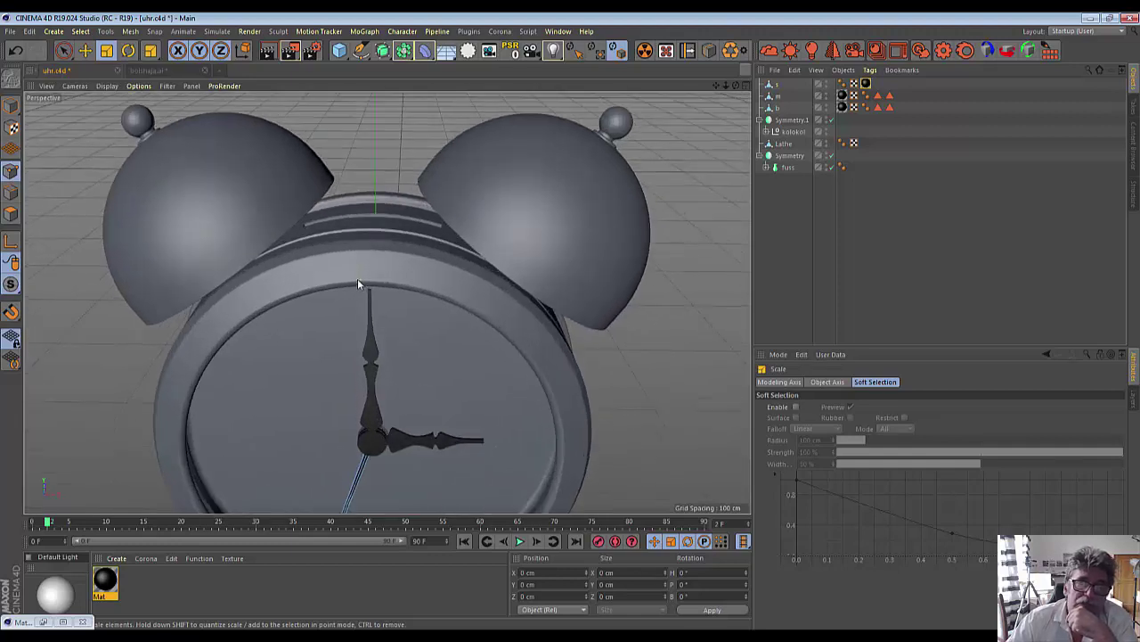
pyautogui.scroll(3, 357, 278)
pyautogui.scroll(-2, 357, 278)
pyautogui.scroll(-2, 357, 279)
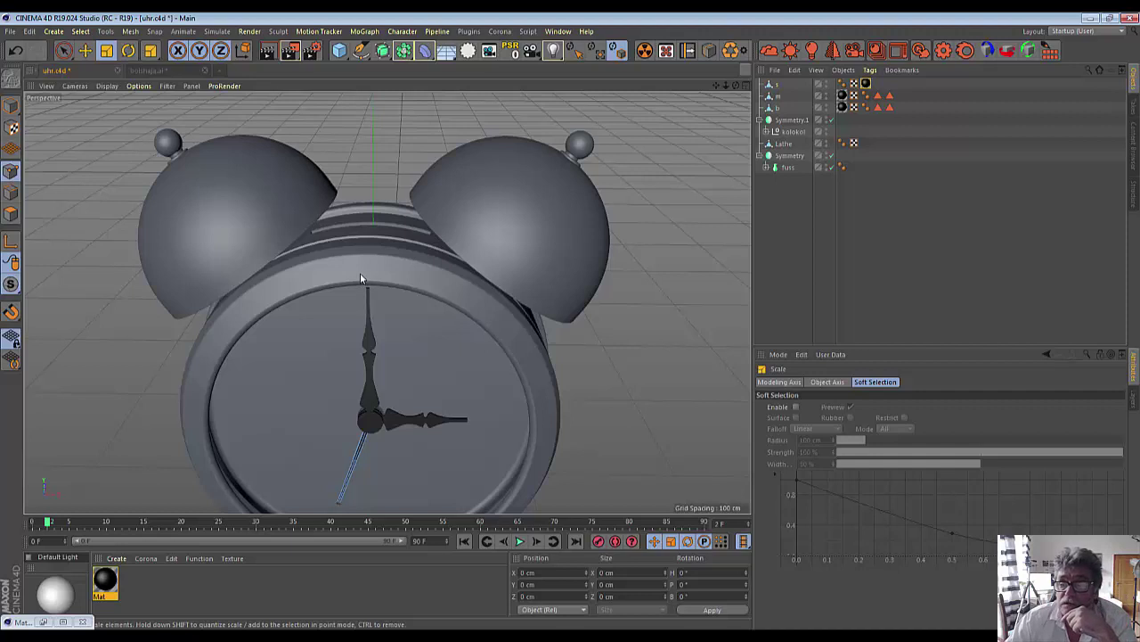
# Step: Create a Text spline and replace its default text with T
pyautogui.click(360, 56)
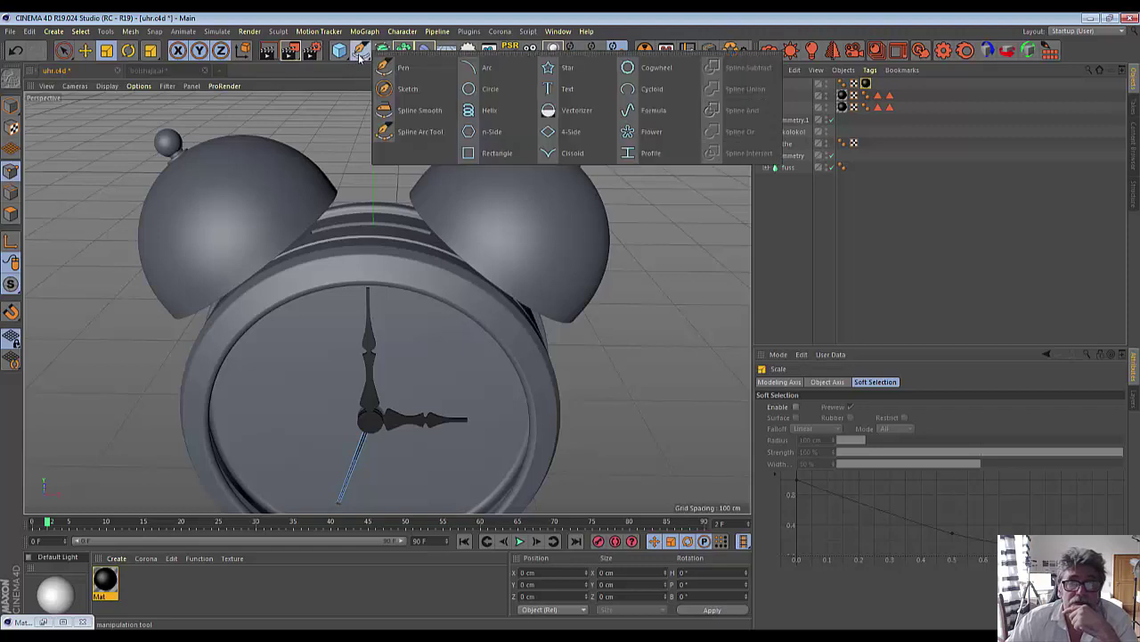
pyautogui.click(546, 89)
pyautogui.scroll(-5, 550, 294)
pyautogui.scroll(-1, 562, 295)
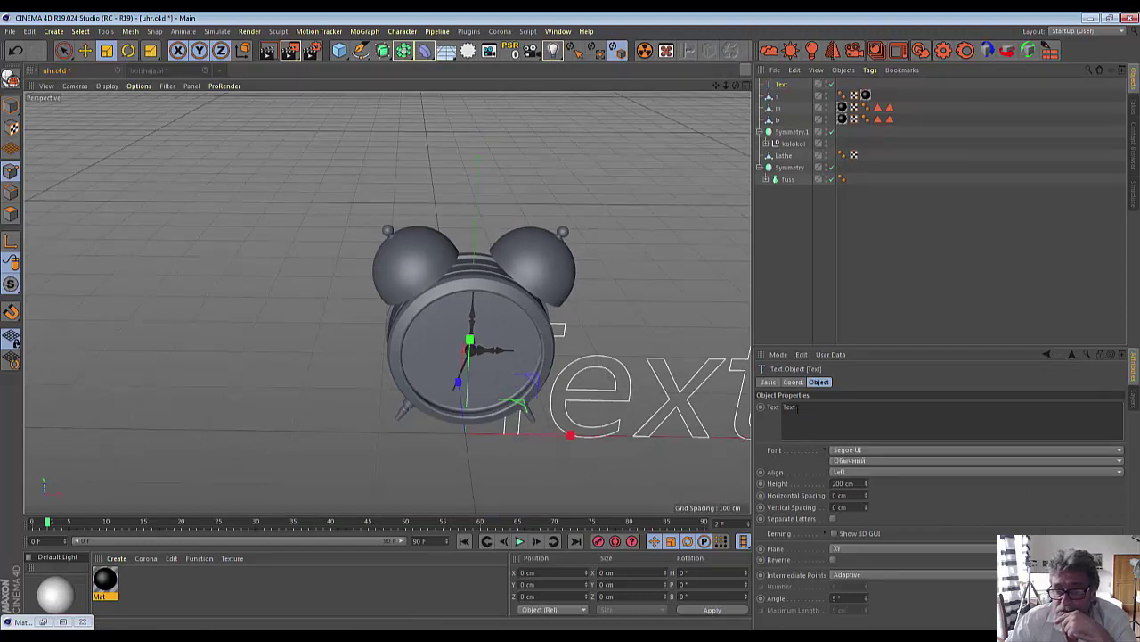
pyautogui.doubleClick(793, 407)
pyautogui.write('1')
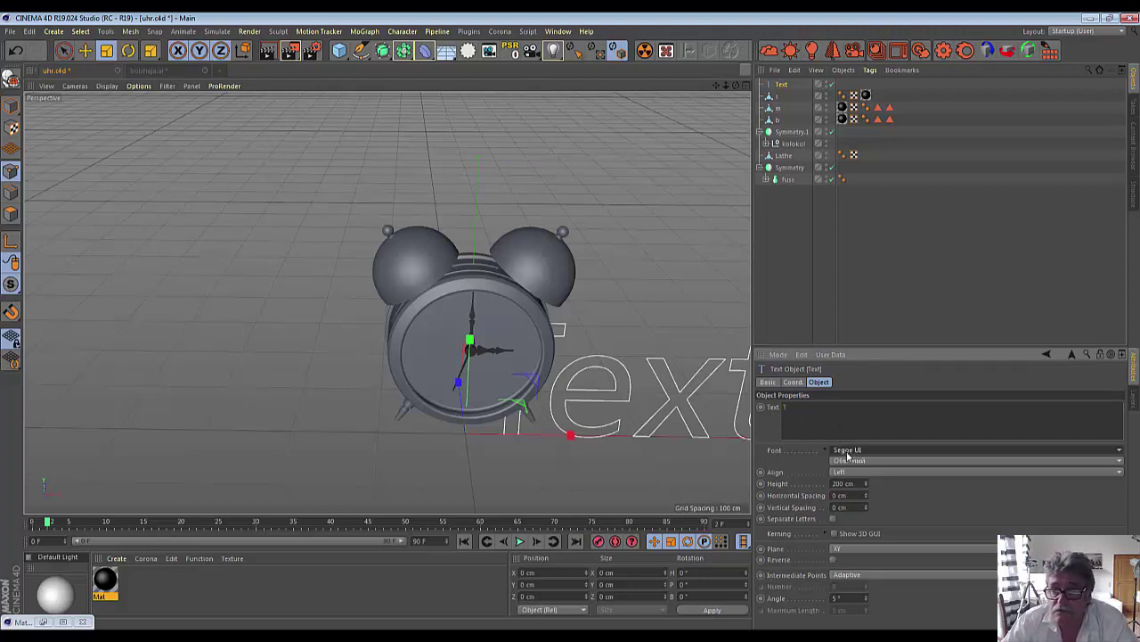
# Step: Move the T about 95 cm to the right of the clock along X
pyautogui.click(84, 51)
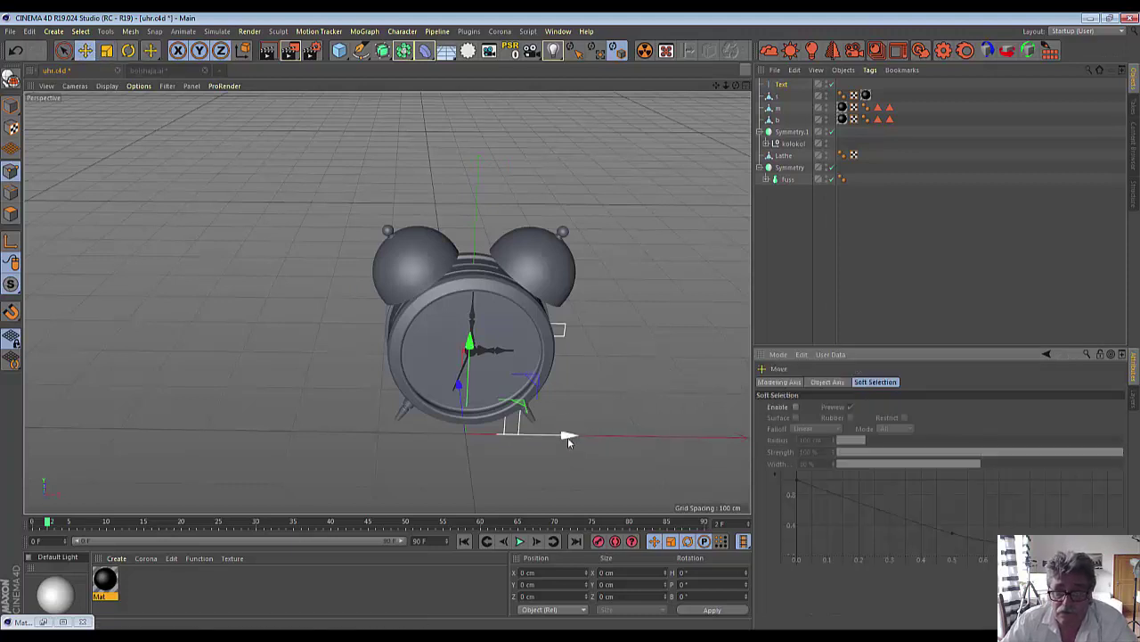
pyautogui.moveTo(568, 437); pyautogui.dragTo(677, 437)
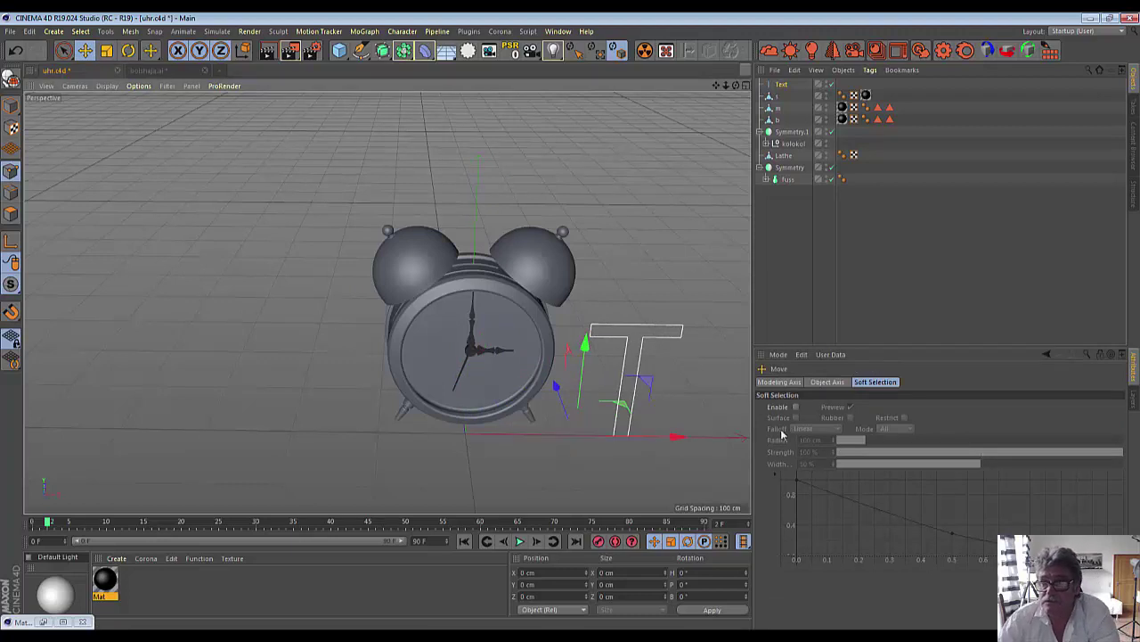
pyautogui.click(783, 86)
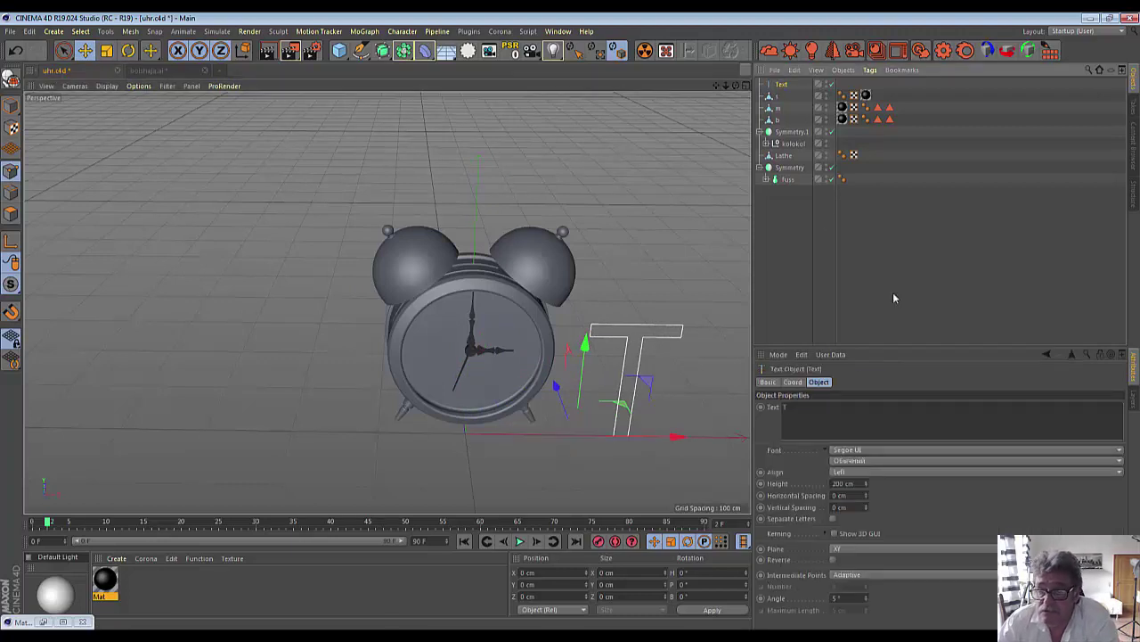
# Step: Try the Impact font on the T text
pyautogui.click(919, 447)
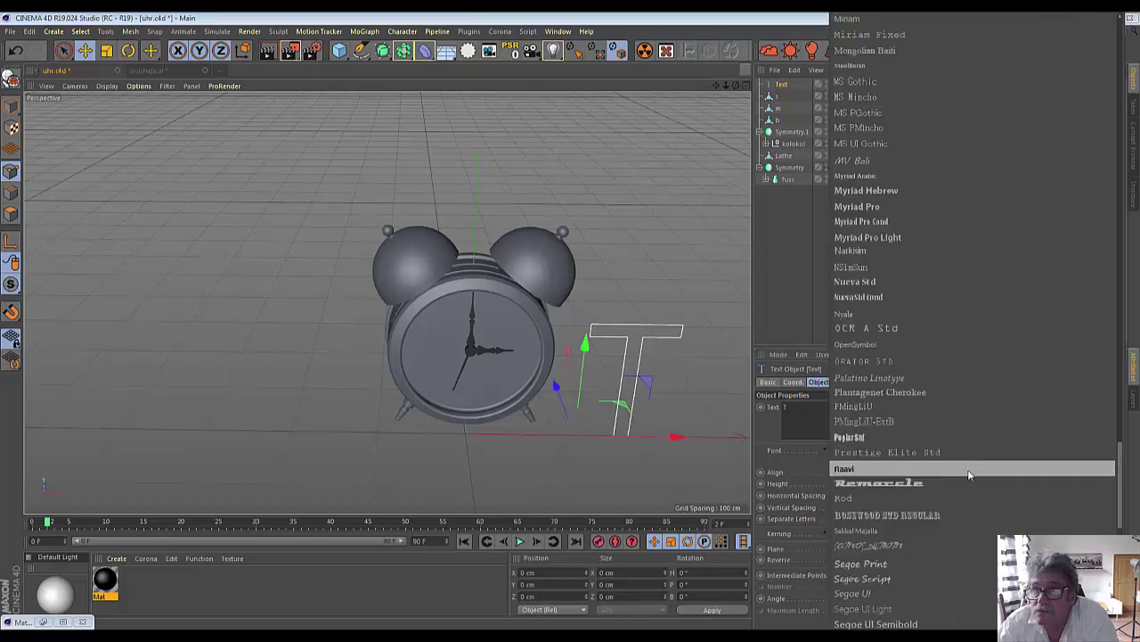
pyautogui.scroll(3, 968, 469)
pyautogui.scroll(5, 968, 469)
pyautogui.scroll(5, 968, 469)
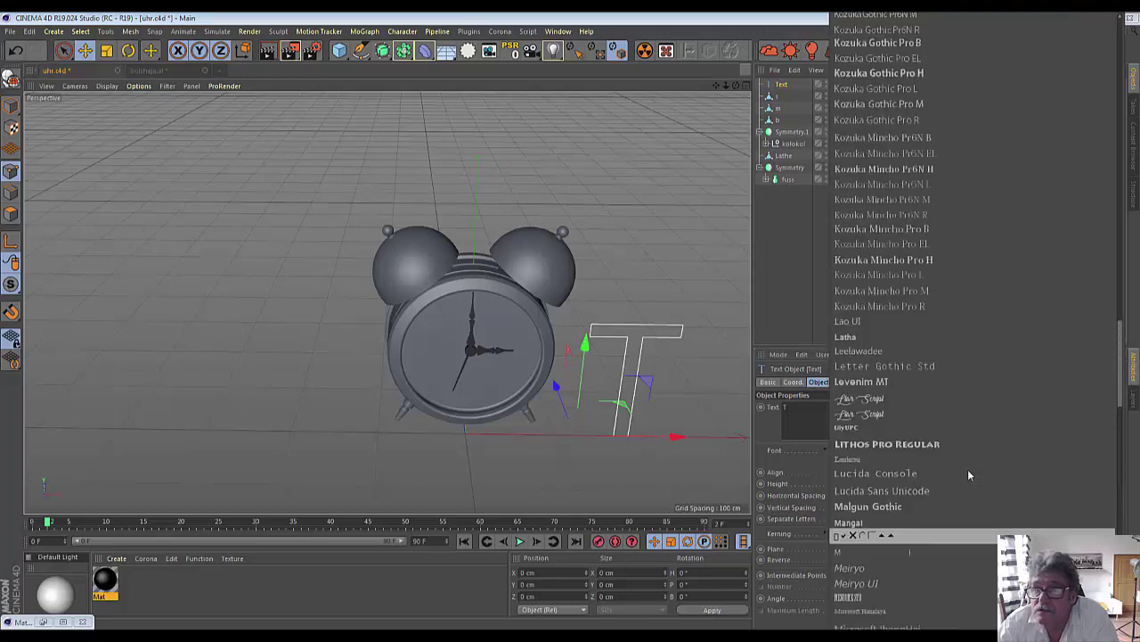
pyautogui.scroll(5, 968, 468)
pyautogui.scroll(2, 967, 469)
pyautogui.scroll(2, 968, 468)
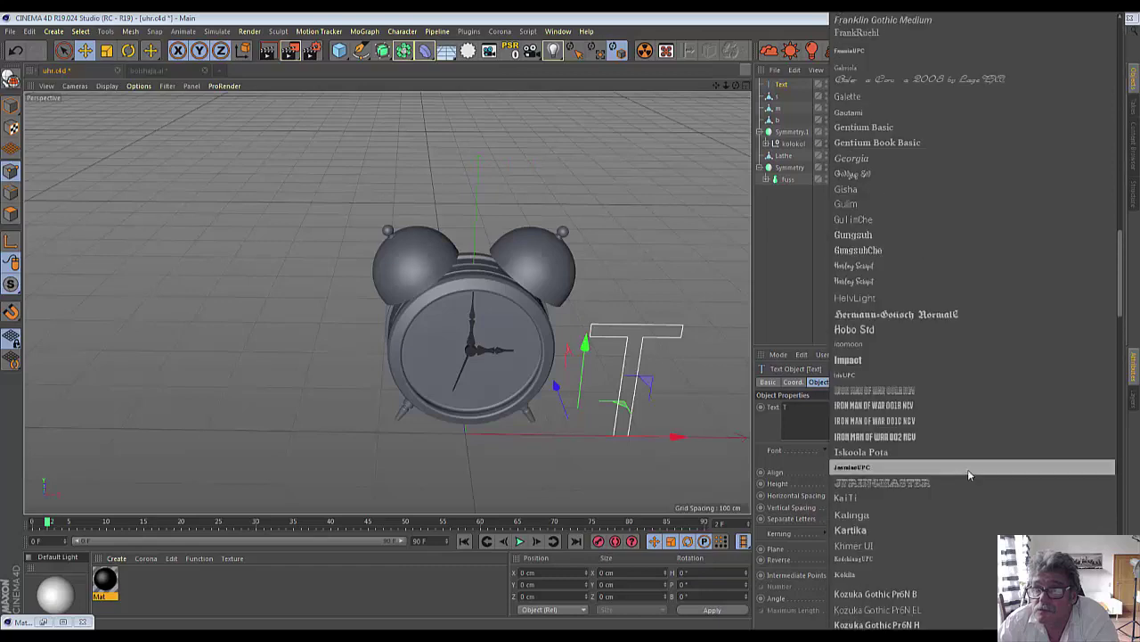
pyautogui.scroll(-3, 968, 469)
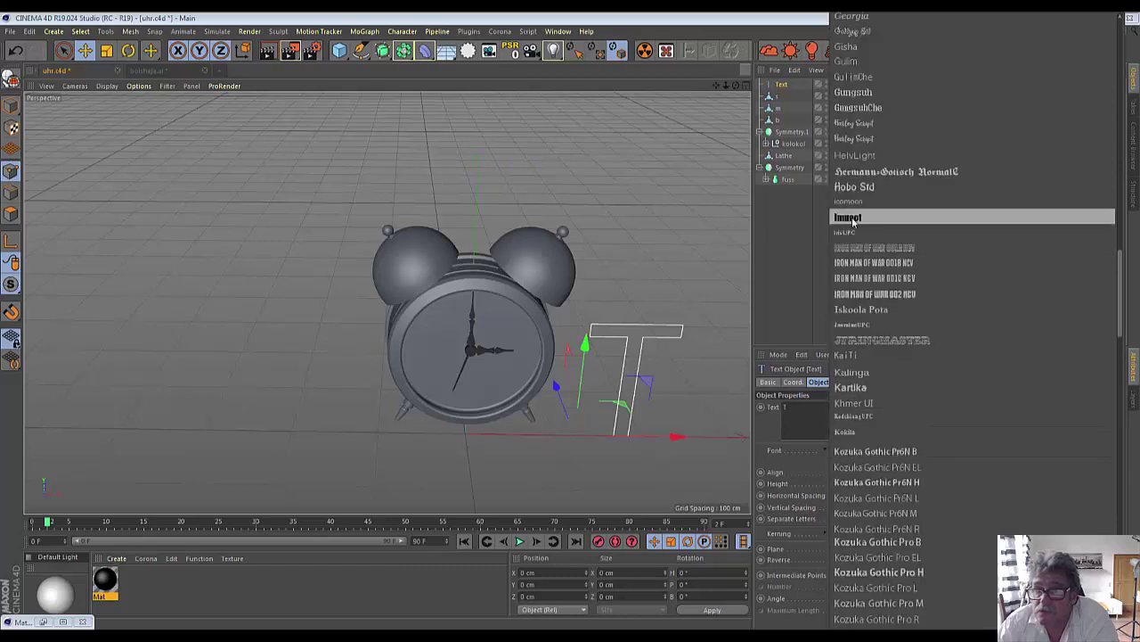
pyautogui.click(852, 219)
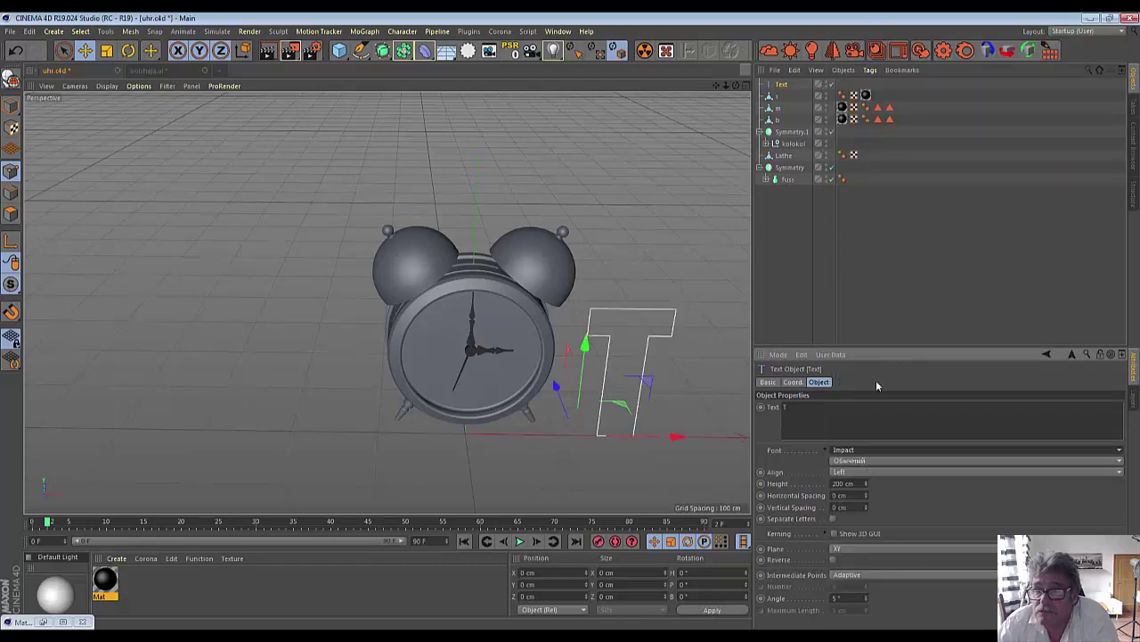
# Step: Switch the T's font to Arial Black and zoom the viewport closer
pyautogui.click(867, 457)
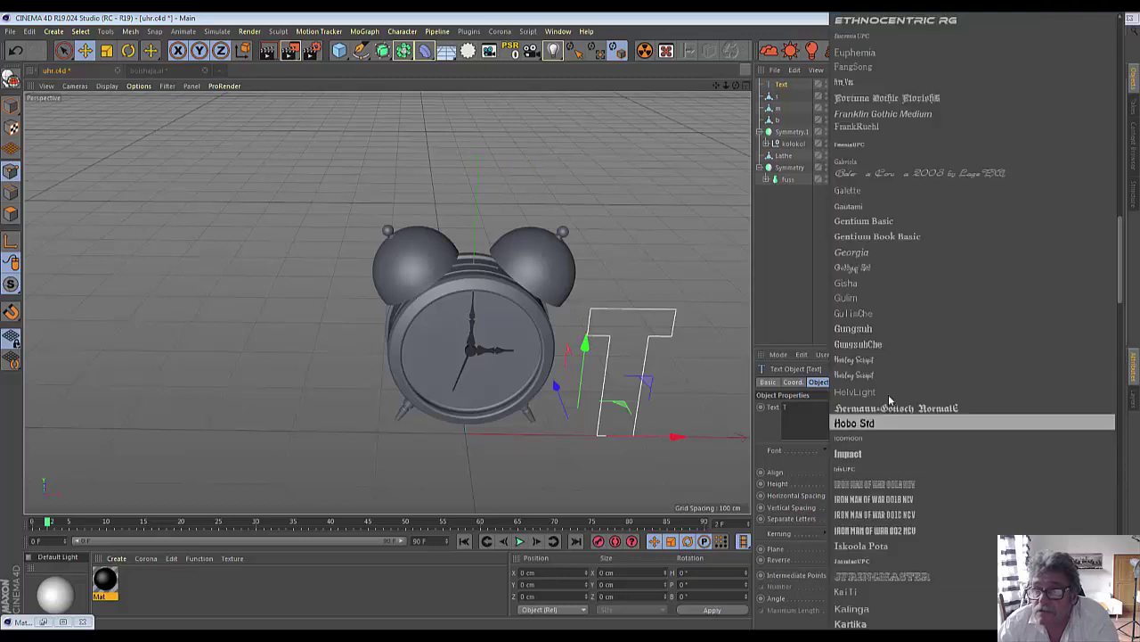
pyautogui.scroll(3, 917, 364)
pyautogui.scroll(5, 918, 364)
pyautogui.scroll(5, 918, 364)
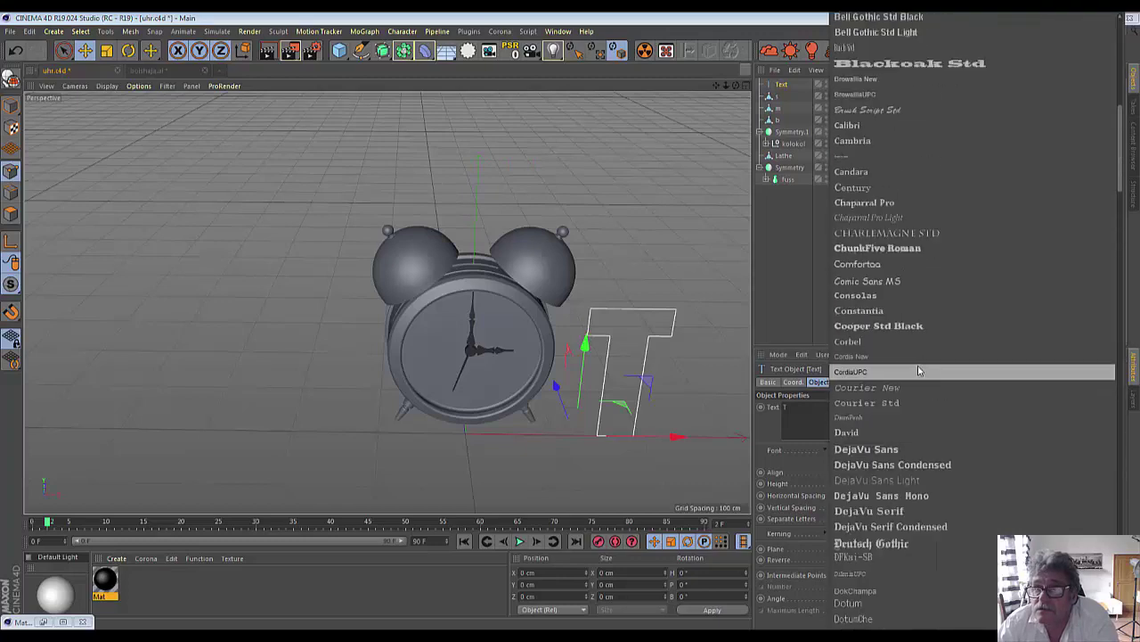
pyautogui.scroll(5, 918, 365)
pyautogui.scroll(5, 918, 365)
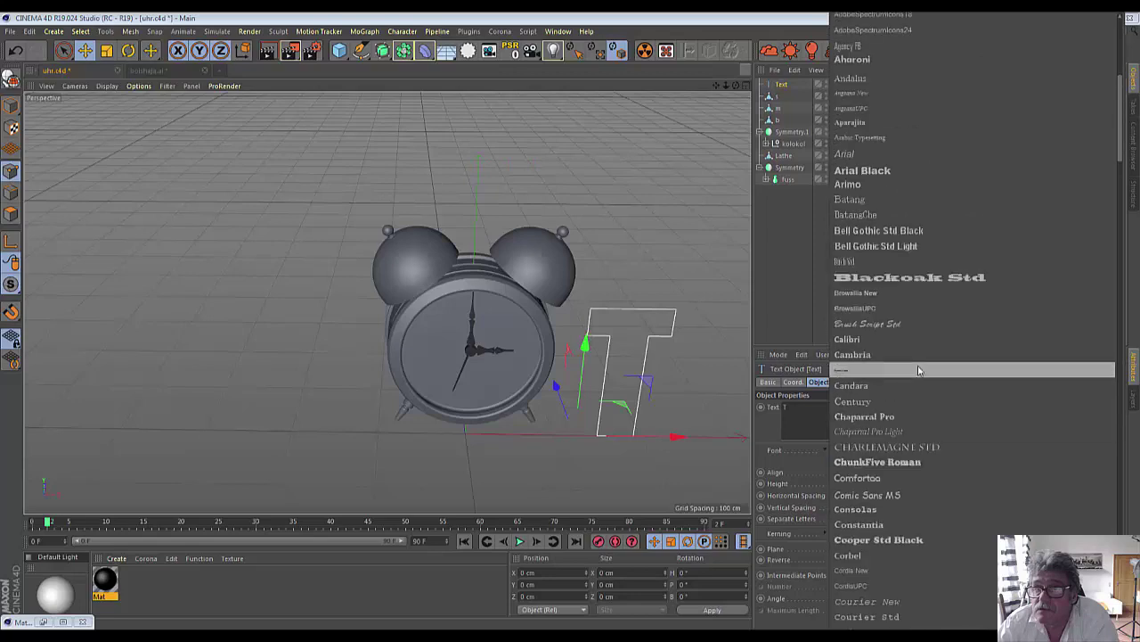
pyautogui.scroll(2, 918, 365)
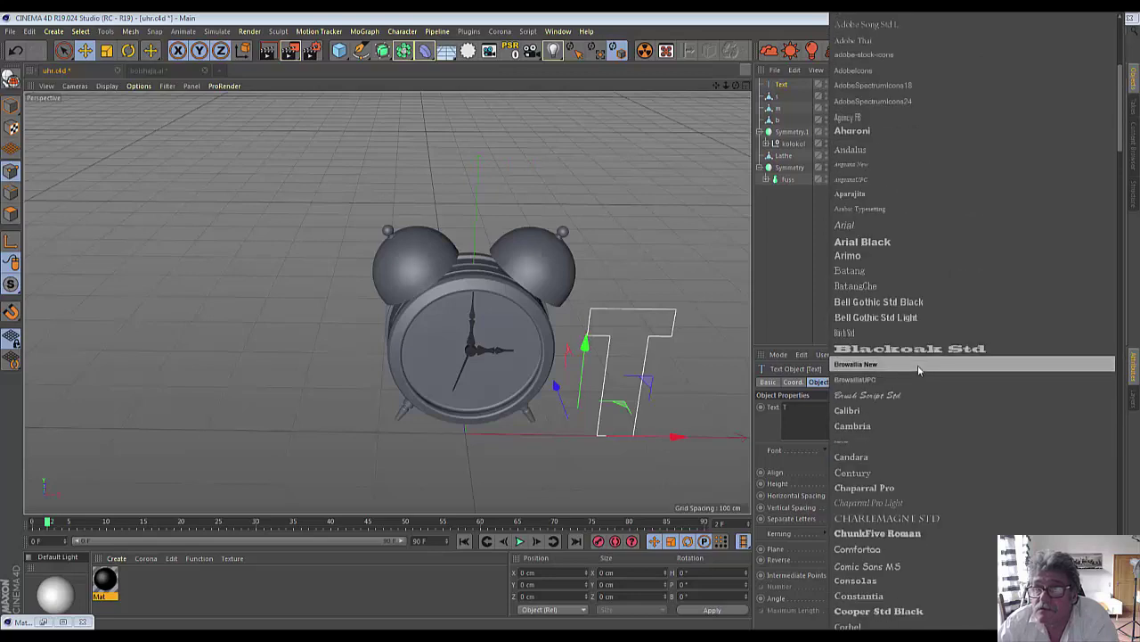
pyautogui.scroll(5, 918, 364)
pyautogui.scroll(3, 917, 365)
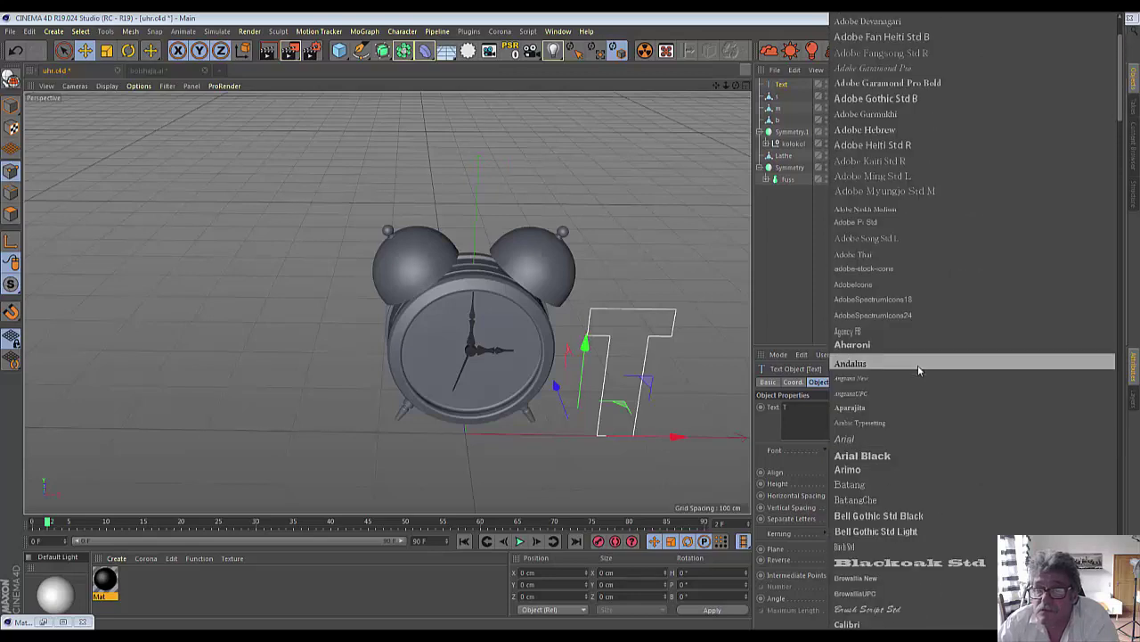
pyautogui.scroll(-3, 918, 366)
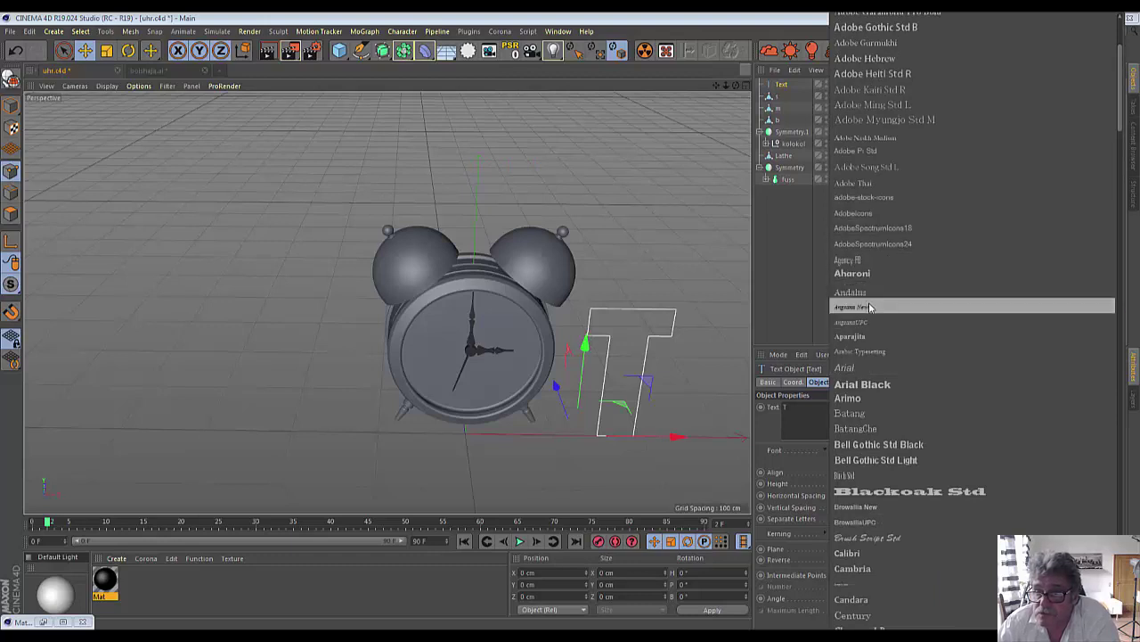
pyautogui.click(858, 384)
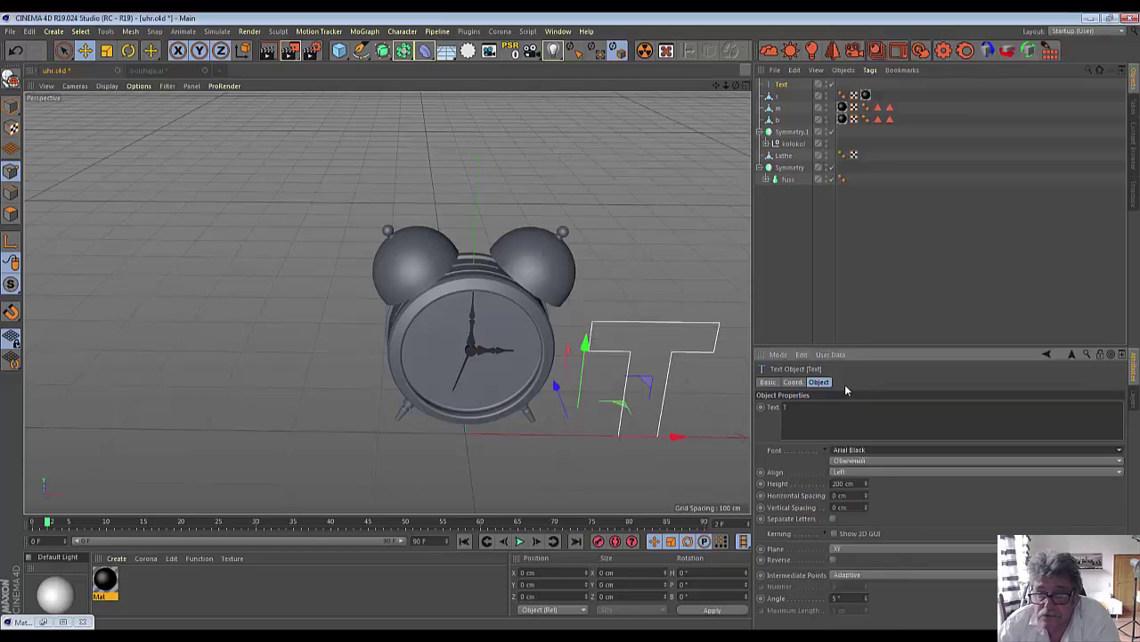
pyautogui.scroll(1, 699, 401)
pyautogui.scroll(2, 699, 401)
pyautogui.scroll(2, 700, 401)
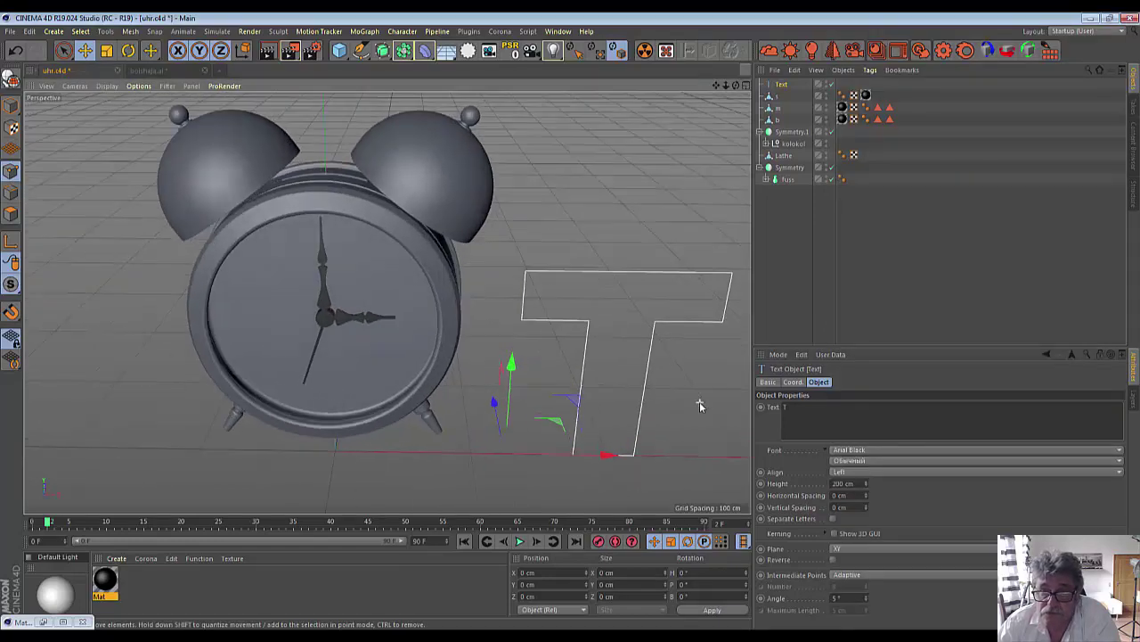
pyautogui.scroll(2, 699, 401)
pyautogui.scroll(-2, 700, 400)
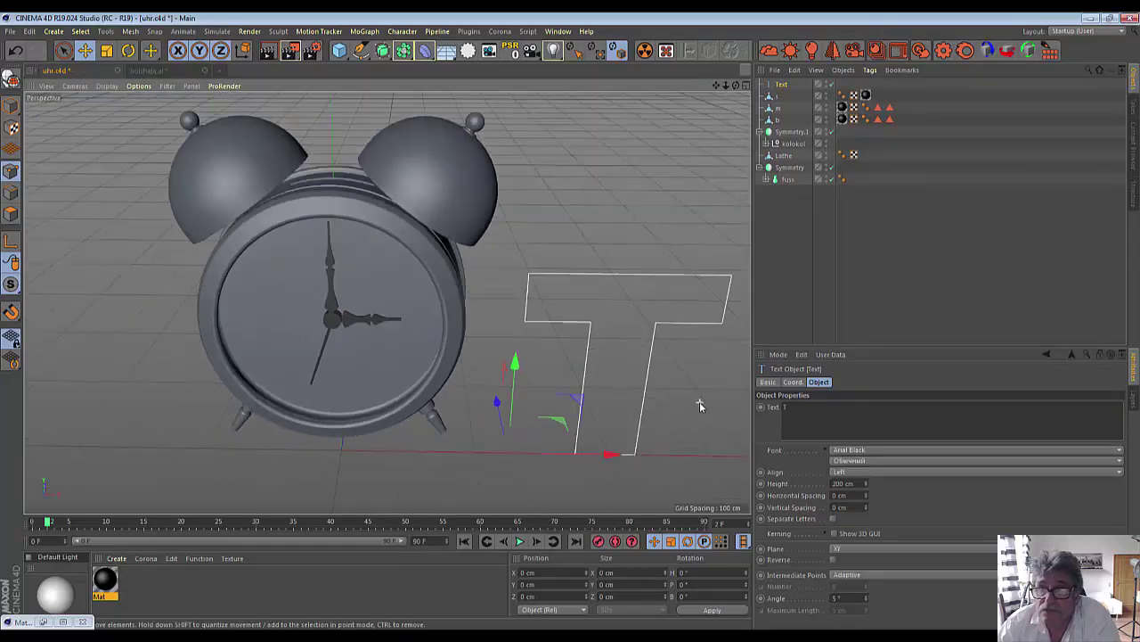
# Step: Make the T text an editable spline and paint-select the top bar's corner points
pyautogui.click(781, 87)
pyautogui.click(12, 82)
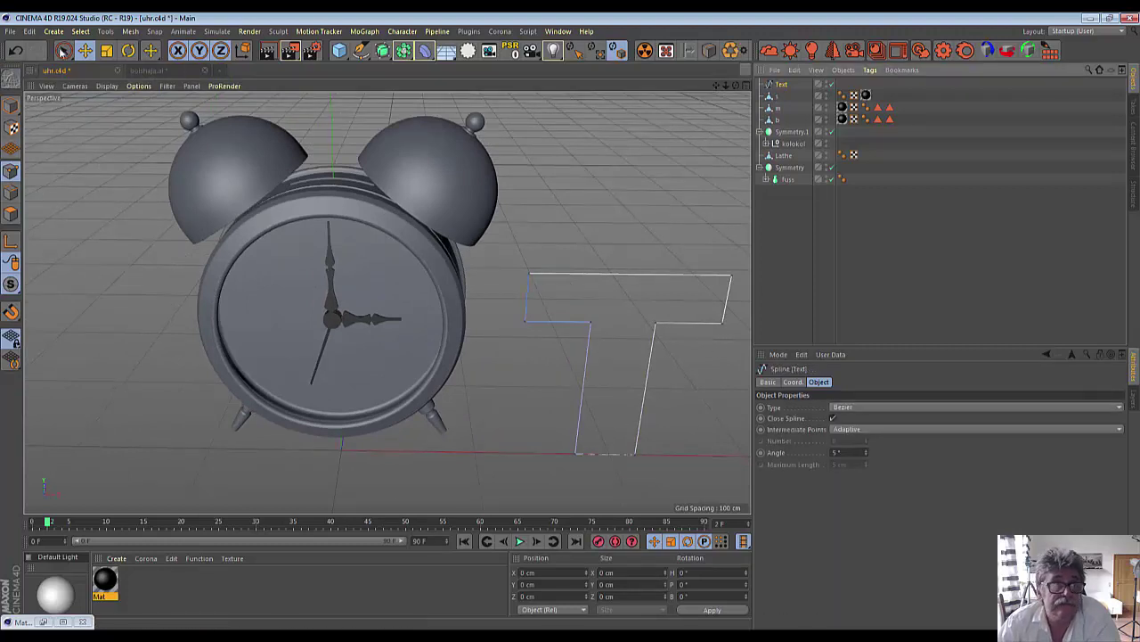
pyautogui.moveTo(64, 51); pyautogui.dragTo(84, 68)
pyautogui.click(85, 69)
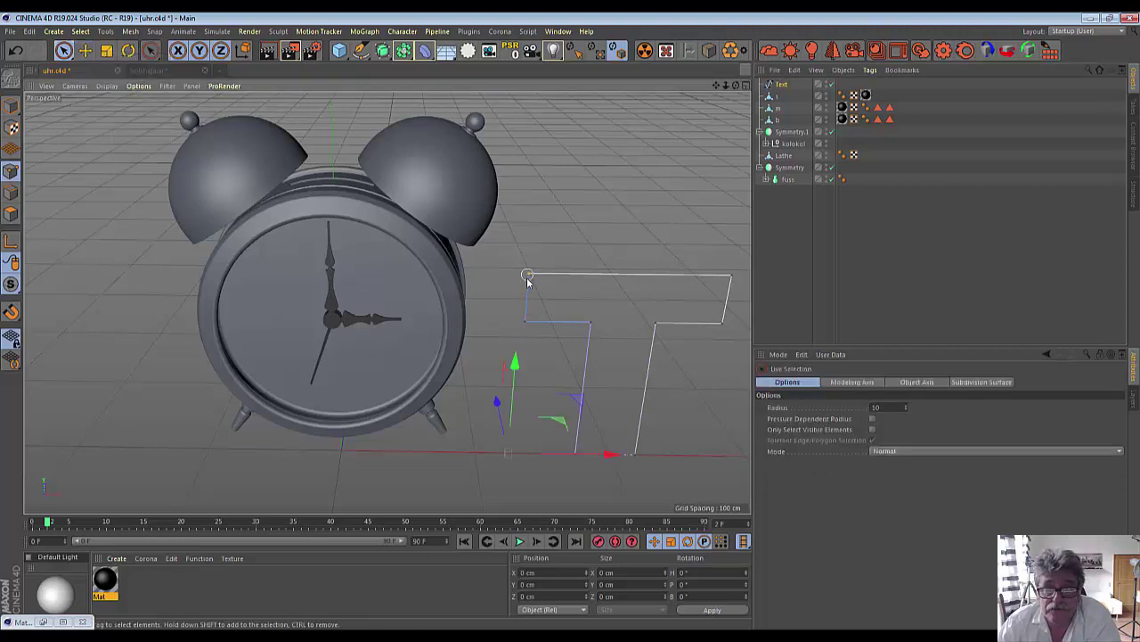
pyautogui.moveTo(732, 277); pyautogui.dragTo(527, 294)
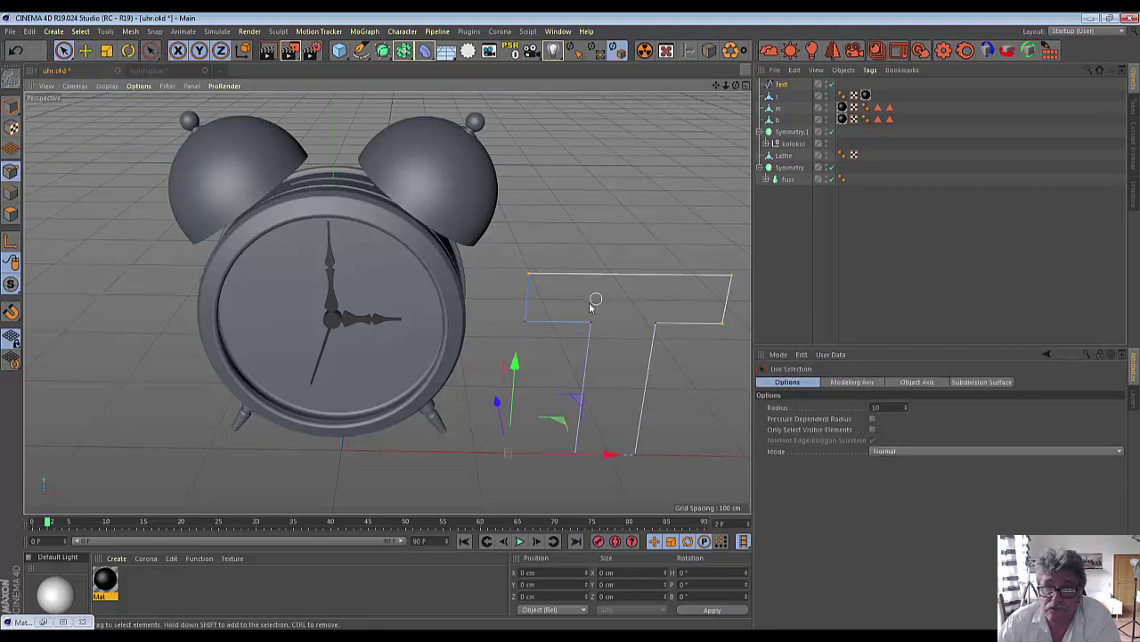
# Step: Chamfer the selected corners to about 15 cm radius, then deselect the points
pyautogui.rightClick(593, 157)
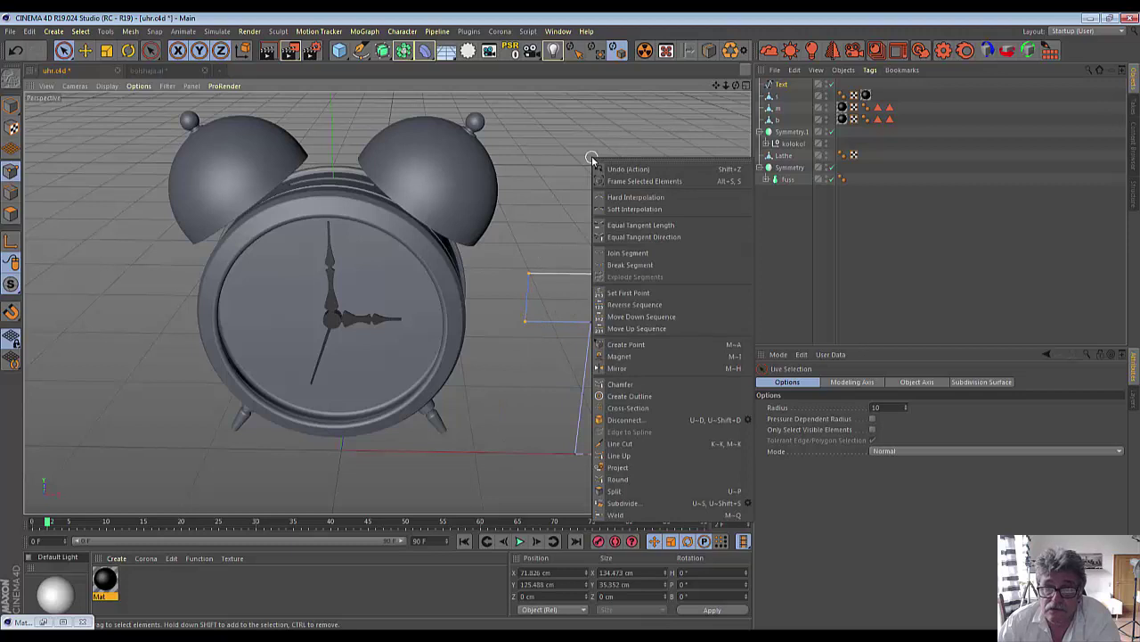
pyautogui.click(621, 384)
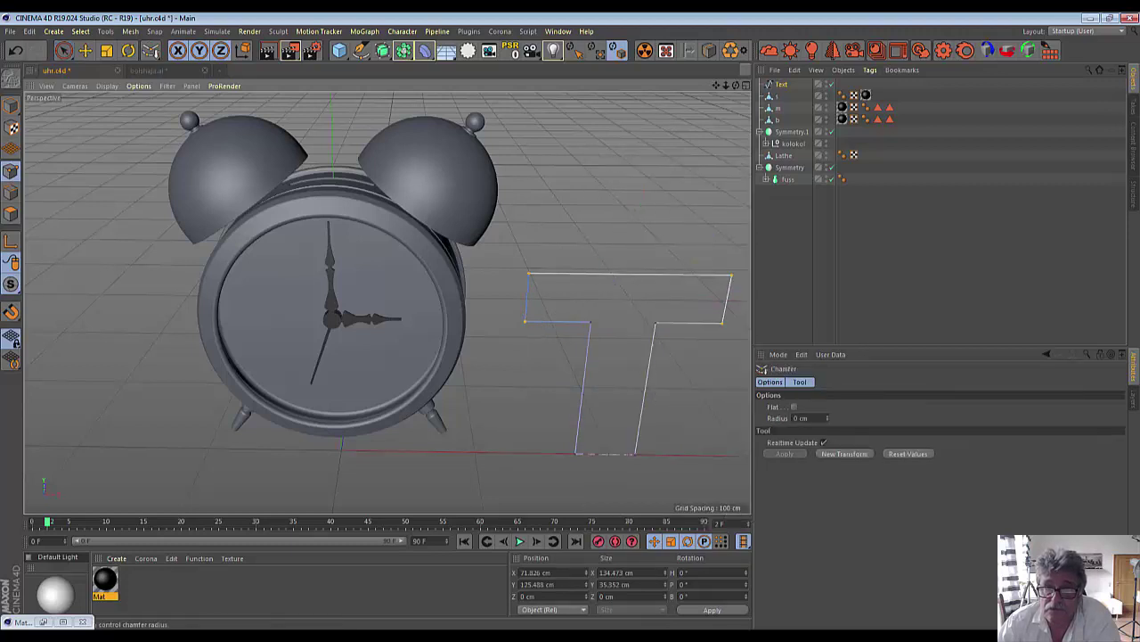
pyautogui.moveTo(624, 374); pyautogui.dragTo(677, 374)
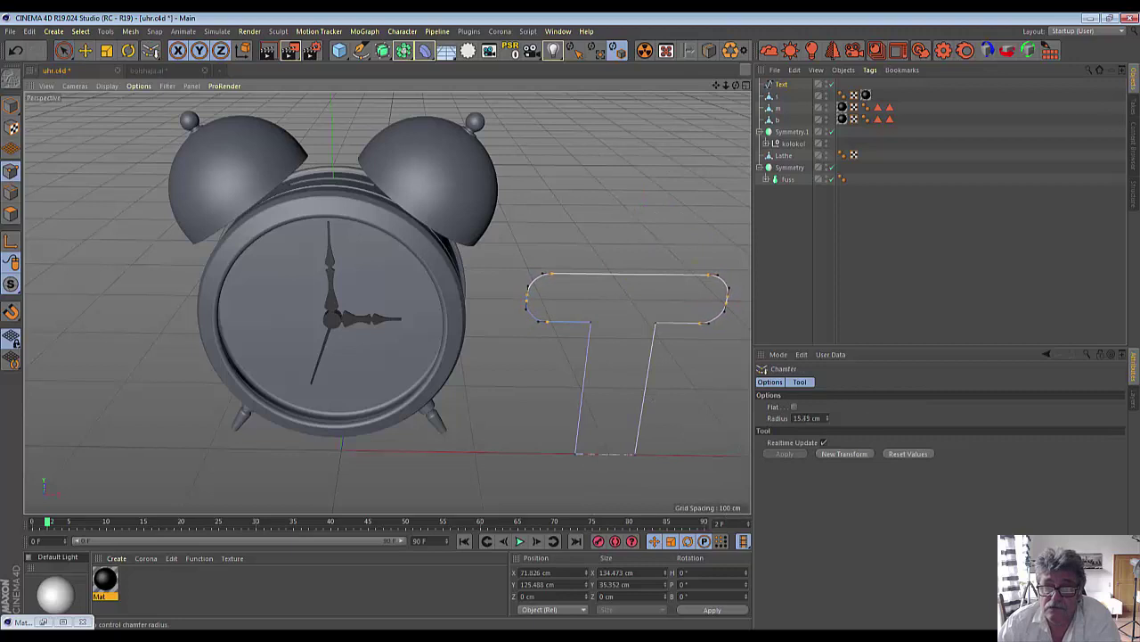
pyautogui.moveTo(677, 375); pyautogui.dragTo(650, 374)
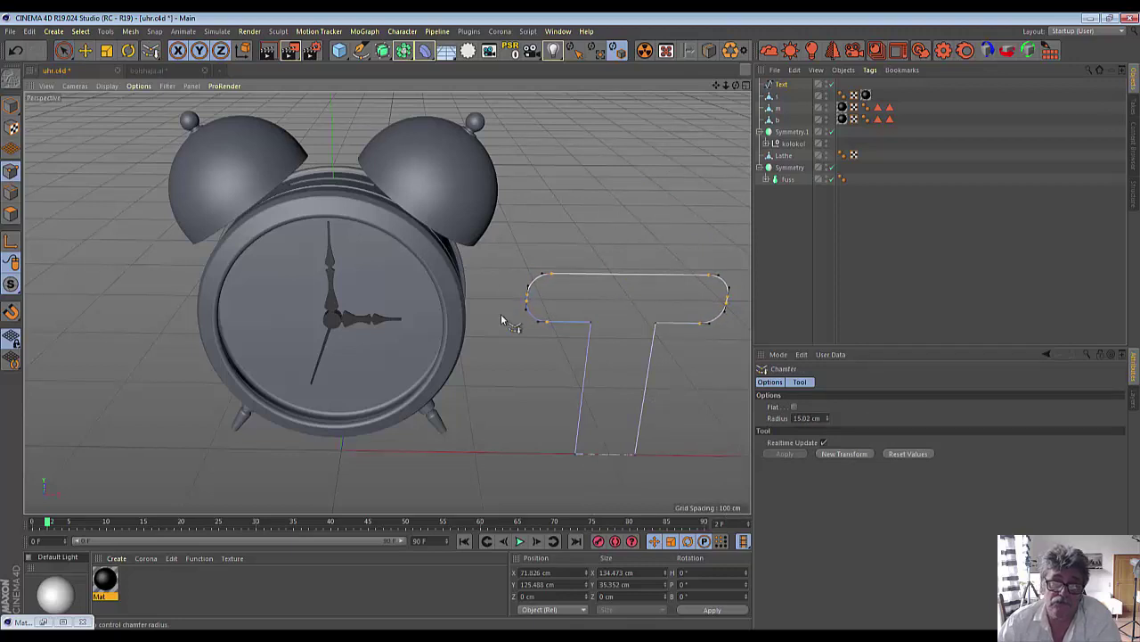
pyautogui.click(507, 374)
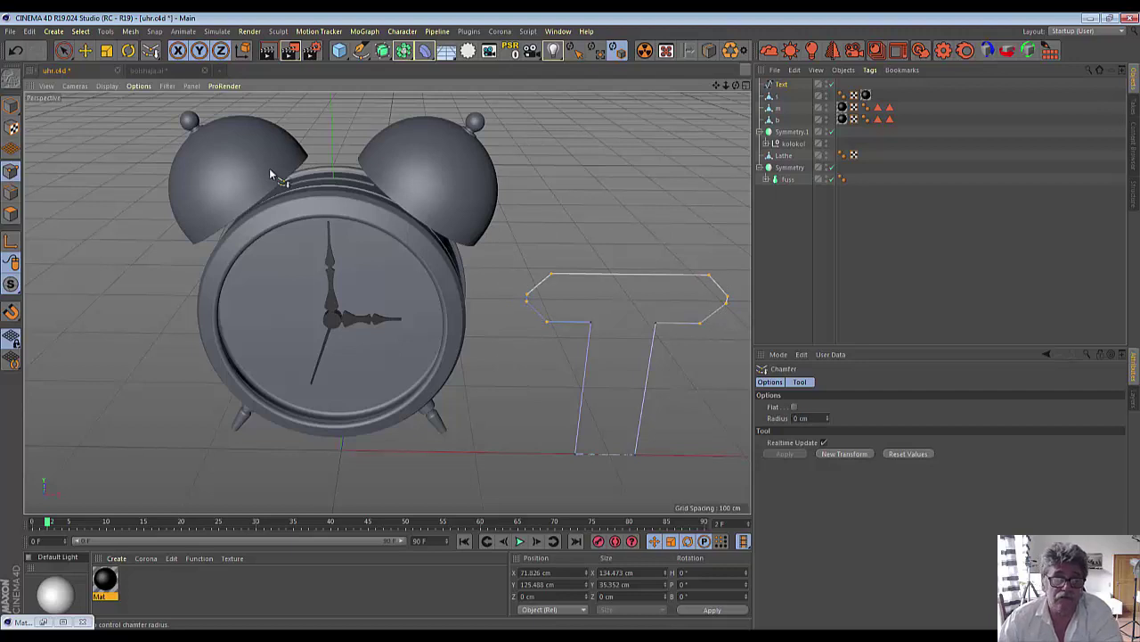
pyautogui.hotkey('ctrl', 'z')
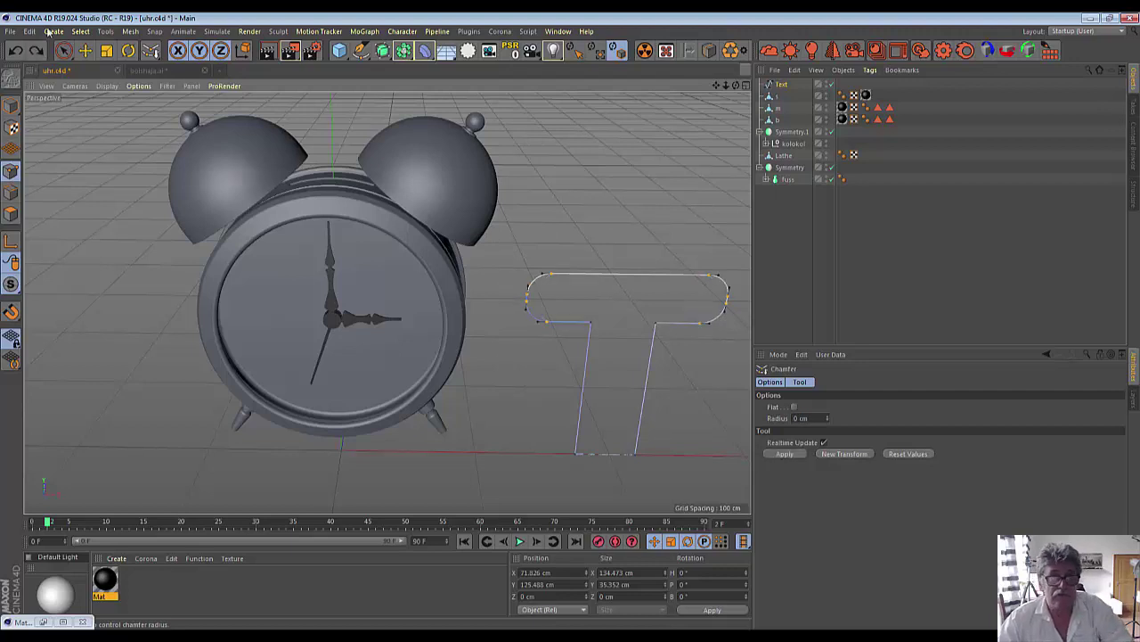
pyautogui.moveTo(63, 51); pyautogui.dragTo(94, 71)
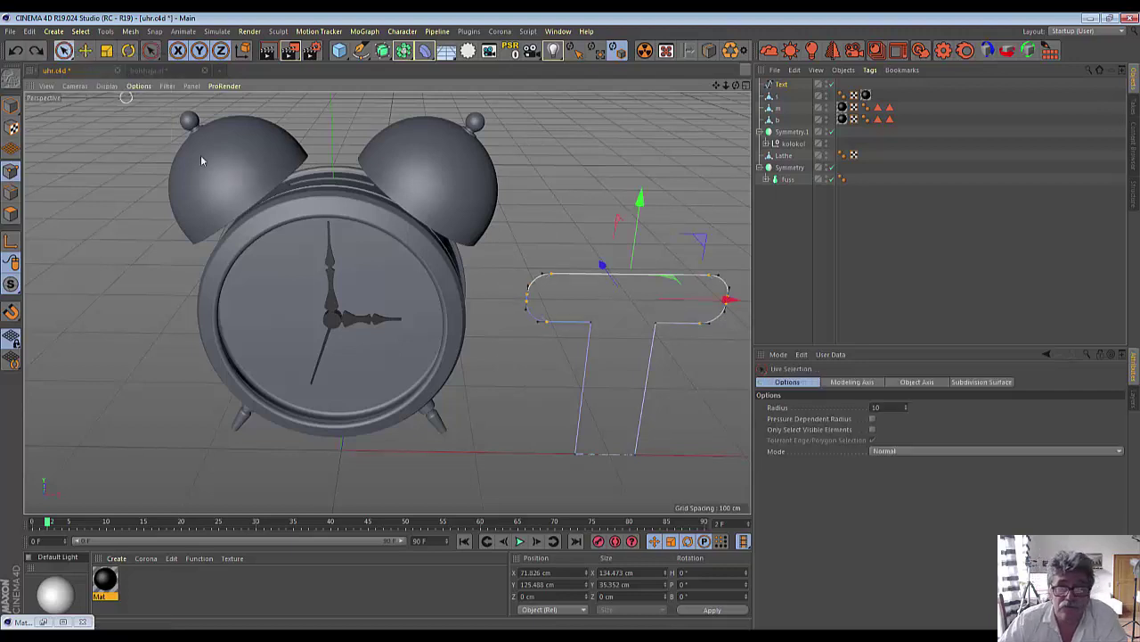
pyautogui.click(545, 388)
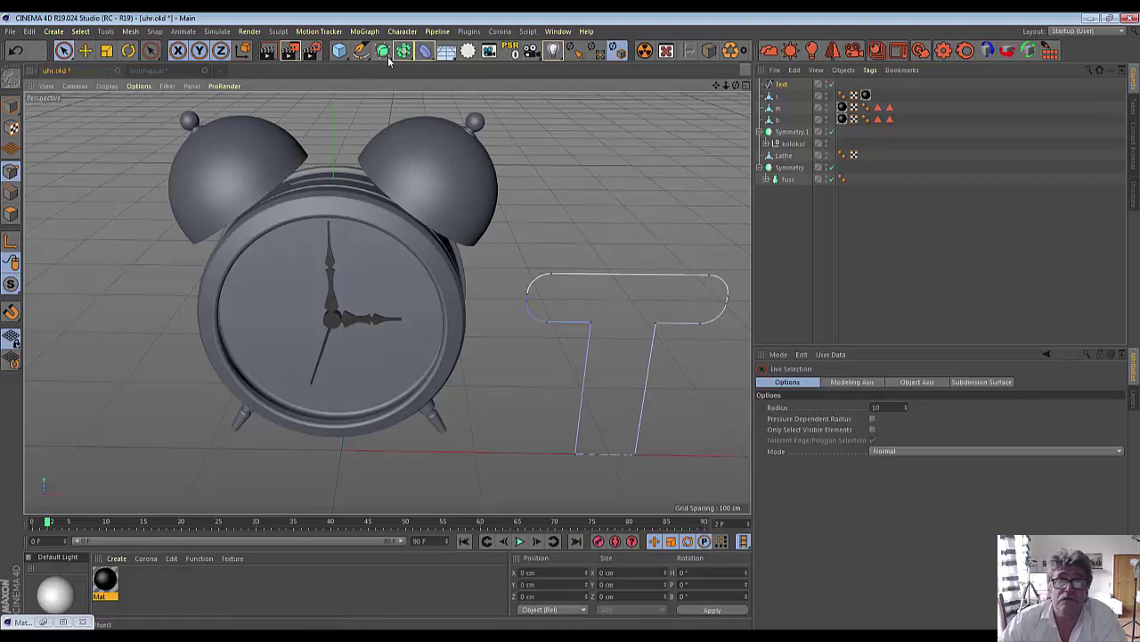
# Step: Add an Extrude generator and place the T spline inside it
pyautogui.moveTo(381, 52); pyautogui.dragTo(502, 71)
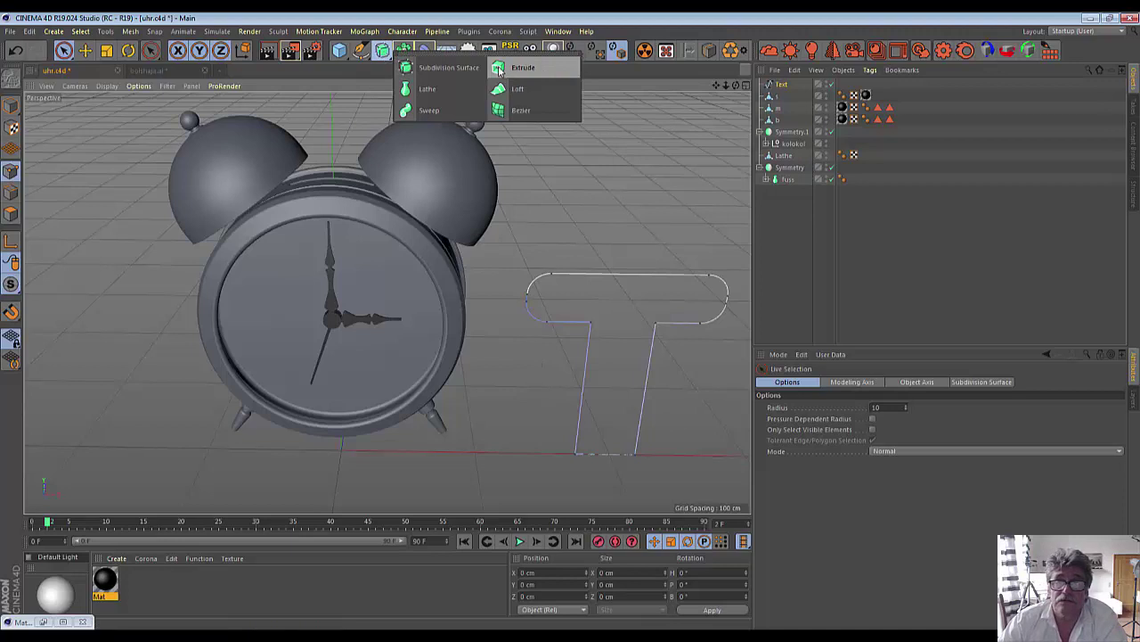
pyautogui.click(499, 72)
pyautogui.moveTo(782, 97); pyautogui.dragTo(787, 85)
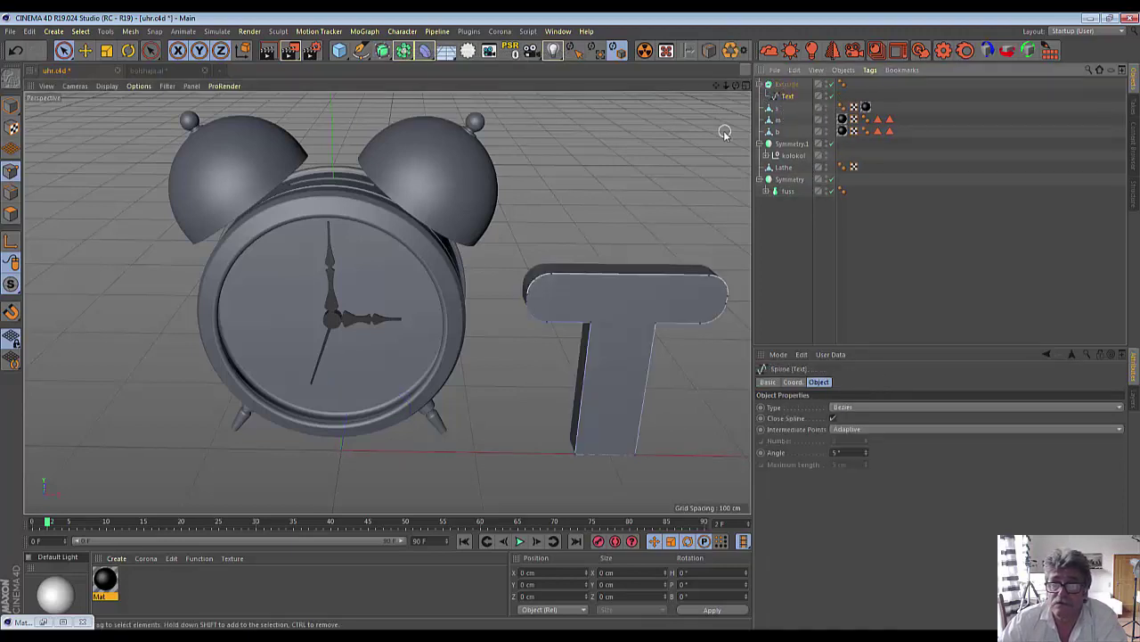
pyautogui.click(796, 86)
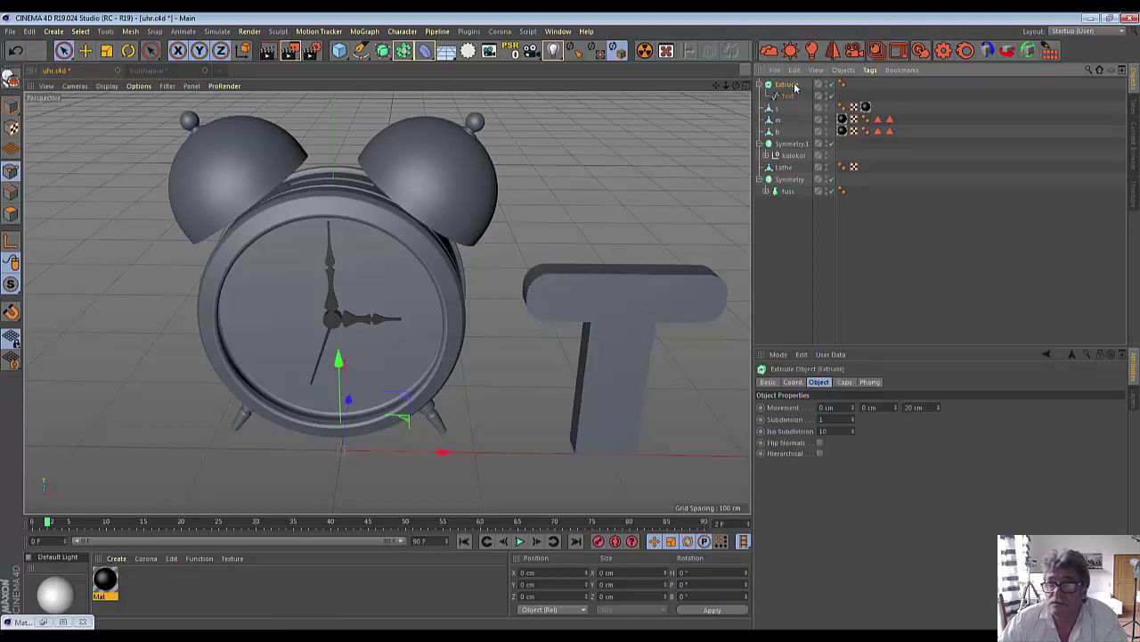
# Step: Set both Extrude caps to Fillet Cap with 5 cm radius and raise the steps to 3
pyautogui.click(844, 382)
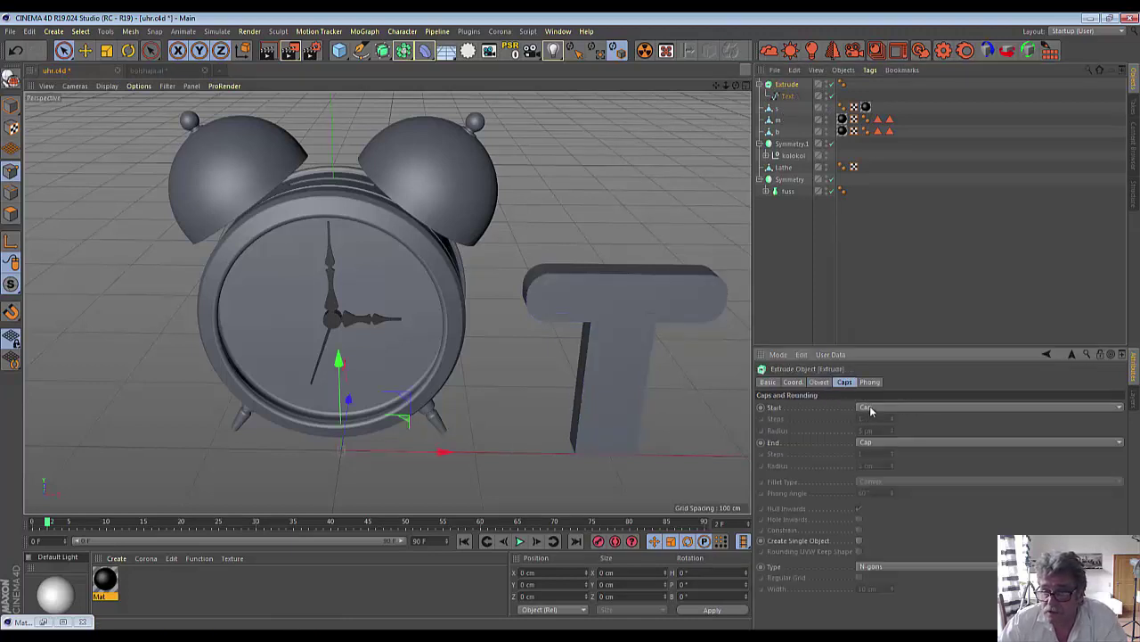
pyautogui.click(871, 407)
pyautogui.click(879, 453)
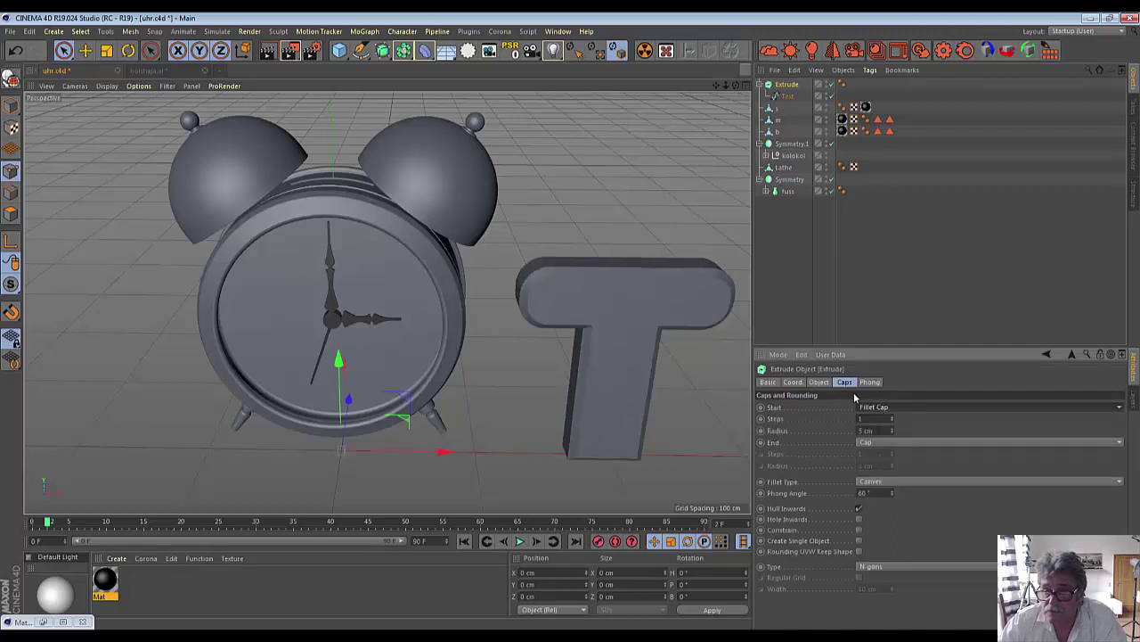
pyautogui.click(869, 443)
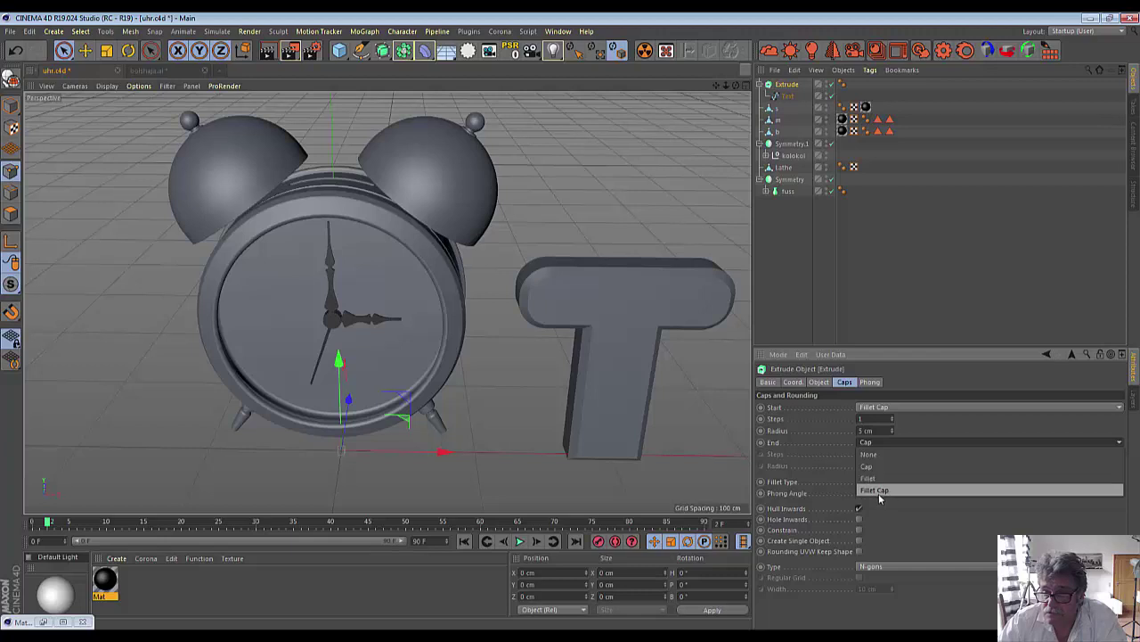
pyautogui.click(878, 491)
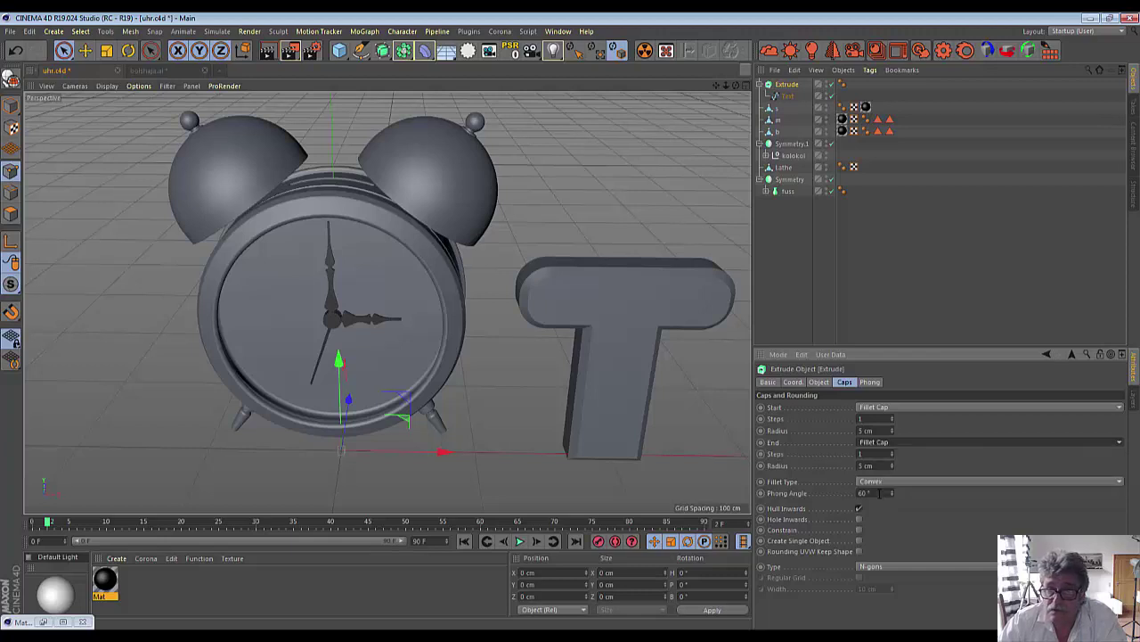
pyautogui.click(893, 417)
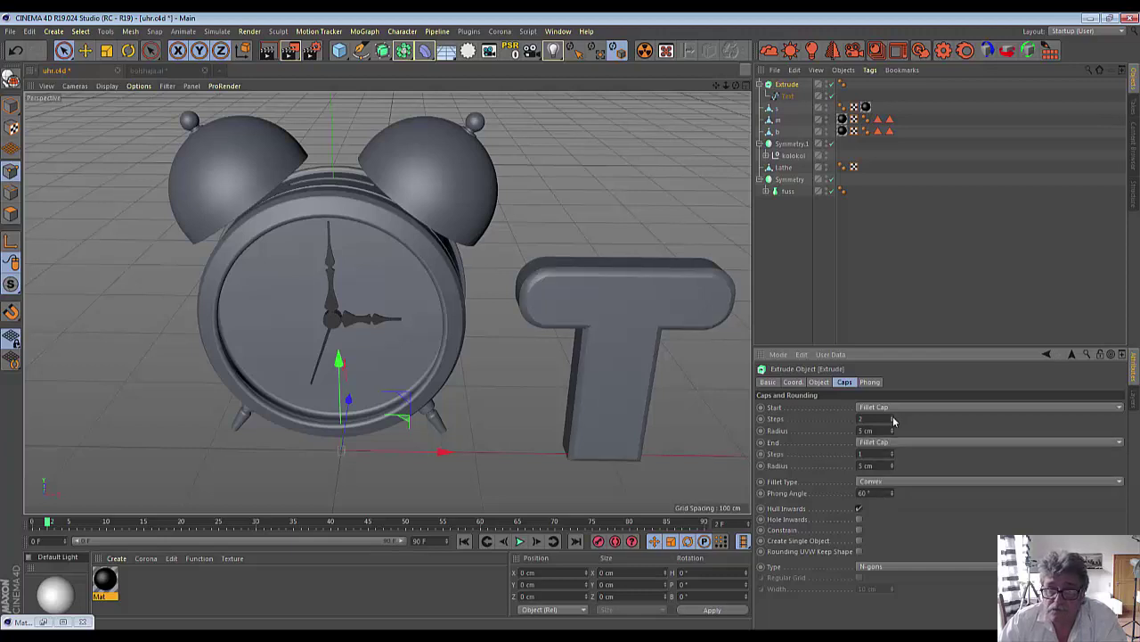
pyautogui.click(893, 416)
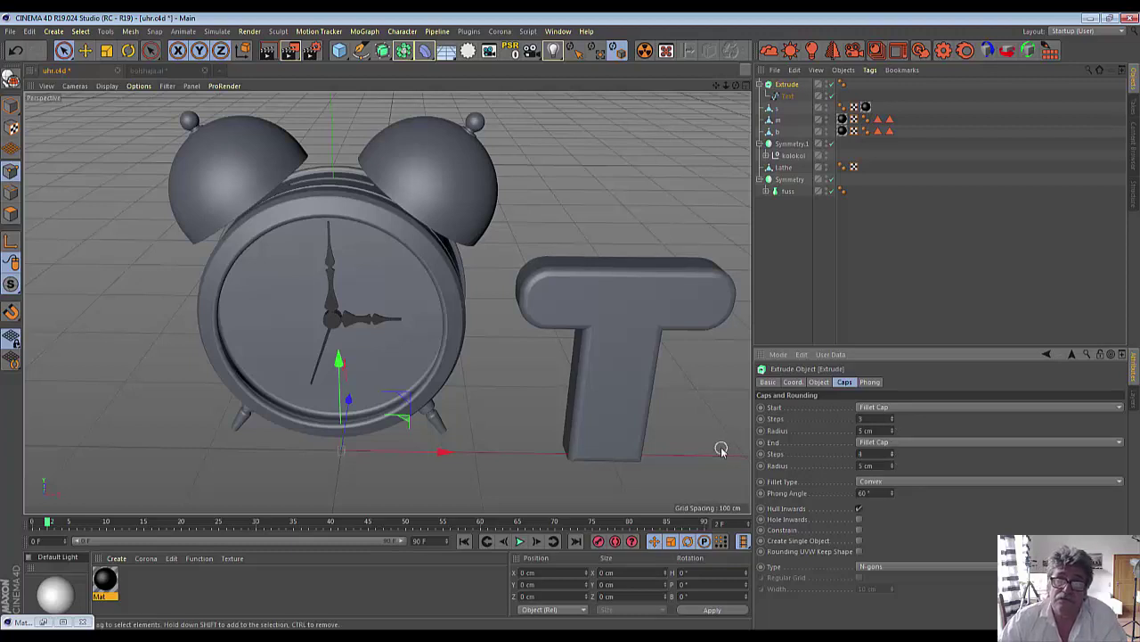
# Step: Hide the Extrude, scale the T's stem points narrower along X, then re-enable the Extrude
pyautogui.click(788, 98)
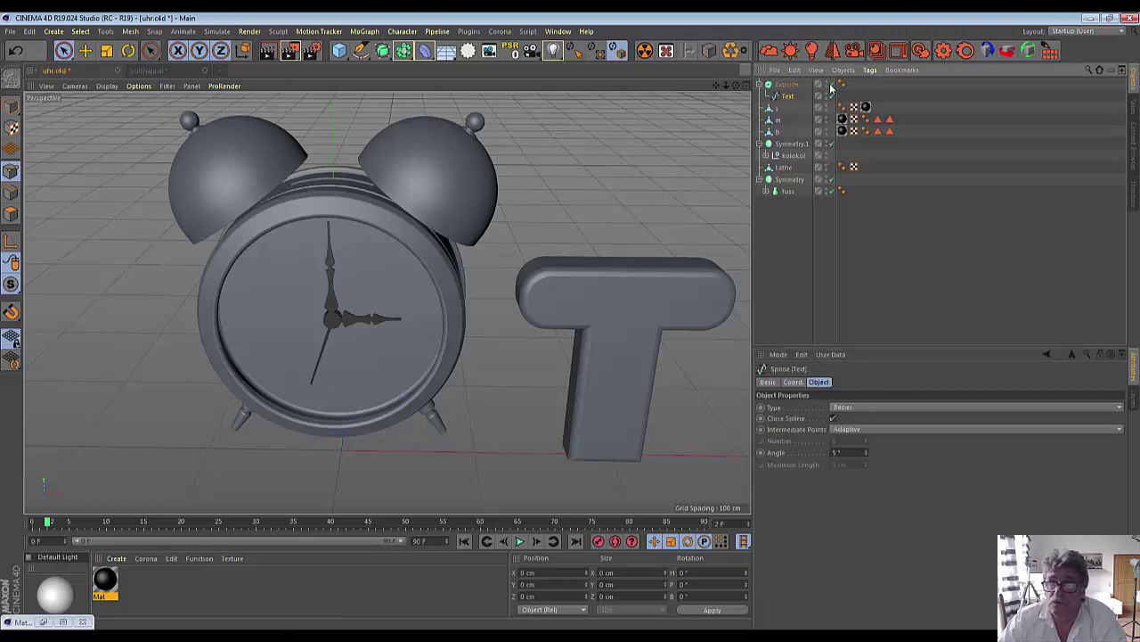
pyautogui.click(830, 85)
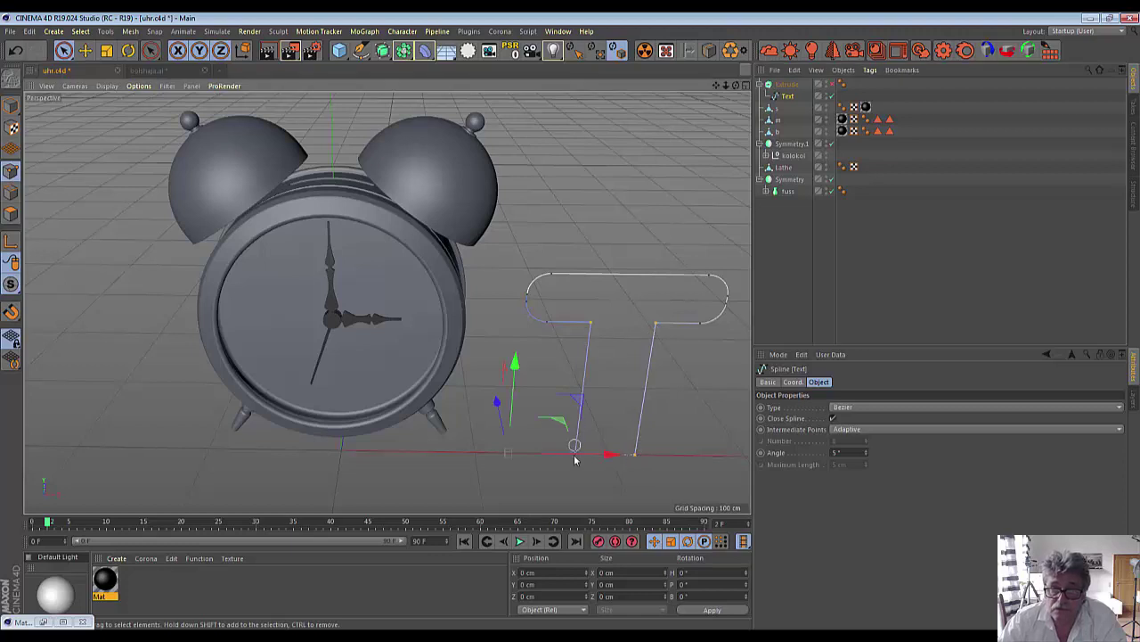
pyautogui.click(106, 51)
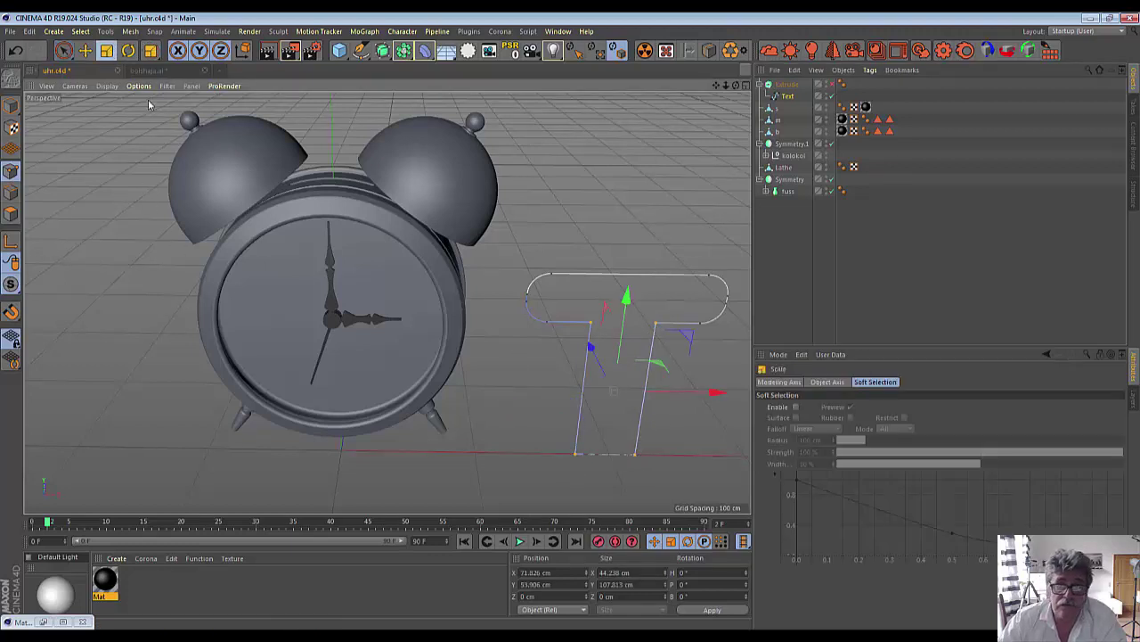
pyautogui.moveTo(724, 391)
pyautogui.mouseDown()
pyautogui.moveTo(665, 405)
pyautogui.moveTo(686, 406)
pyautogui.mouseUp()
pyautogui.click(680, 447)
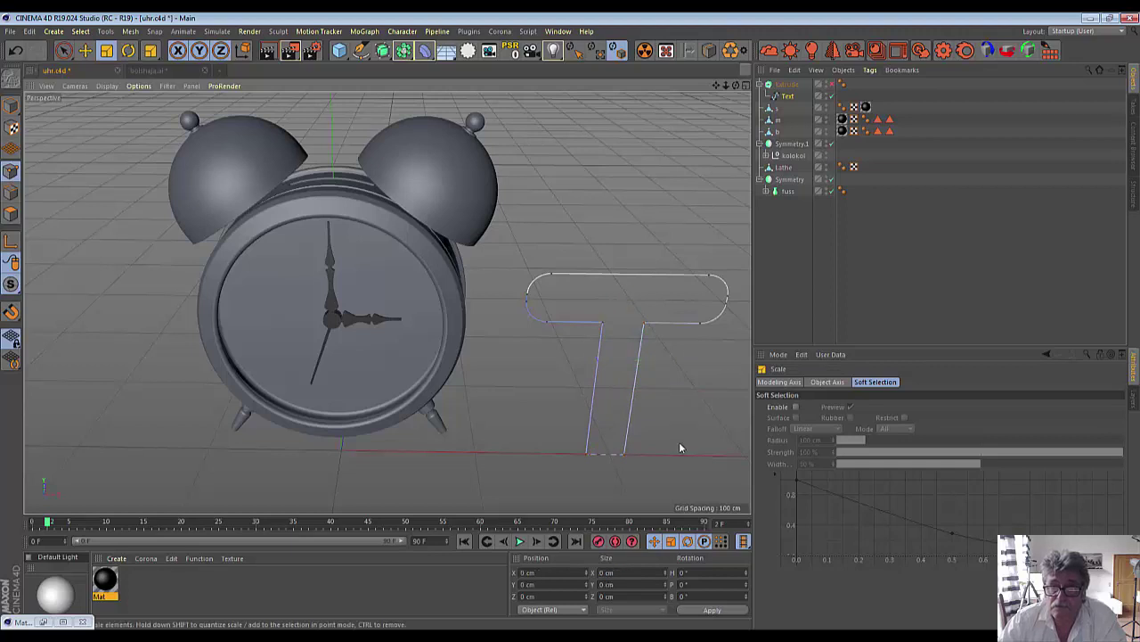
pyautogui.click(831, 84)
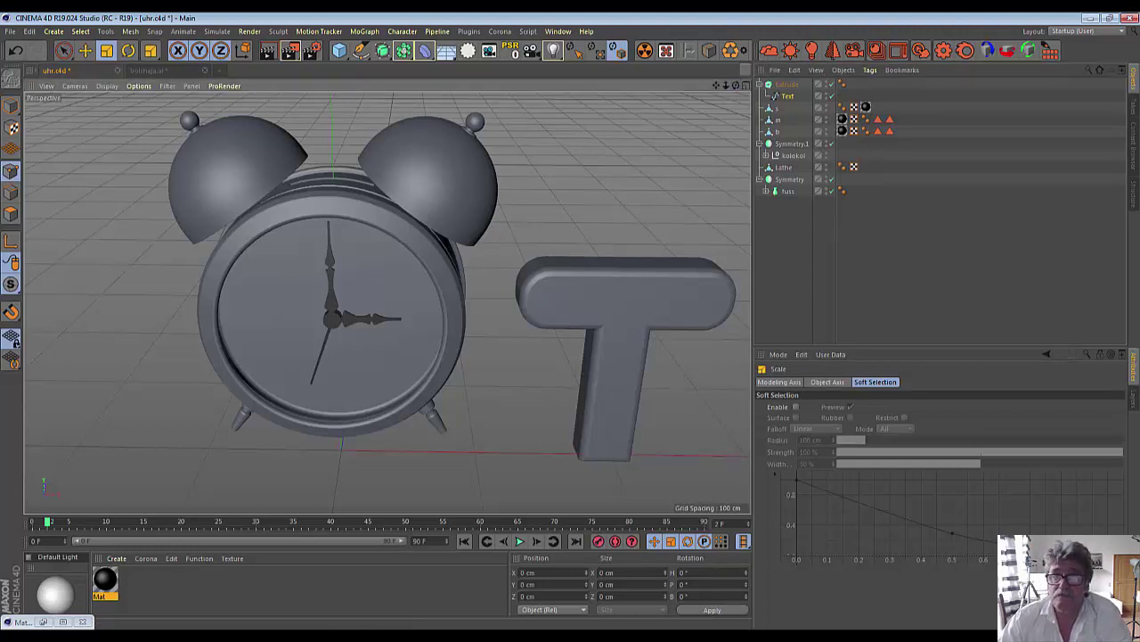
# Step: Switch to a maximised, straight-on front view of the scene
pyautogui.click(746, 86)
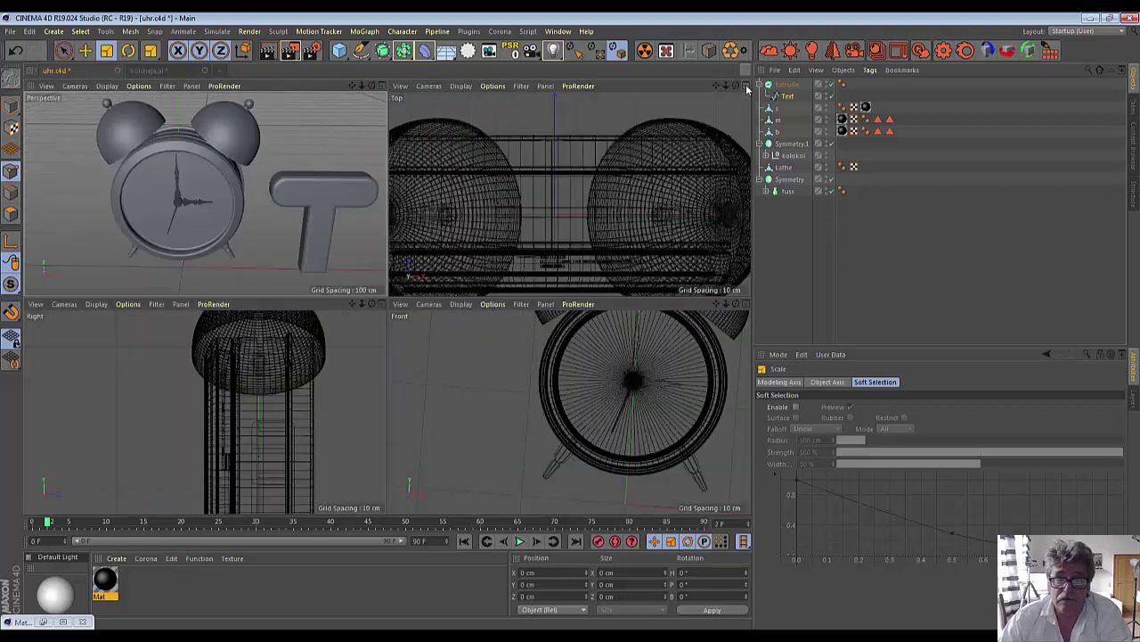
pyautogui.scroll(-3, 535, 341)
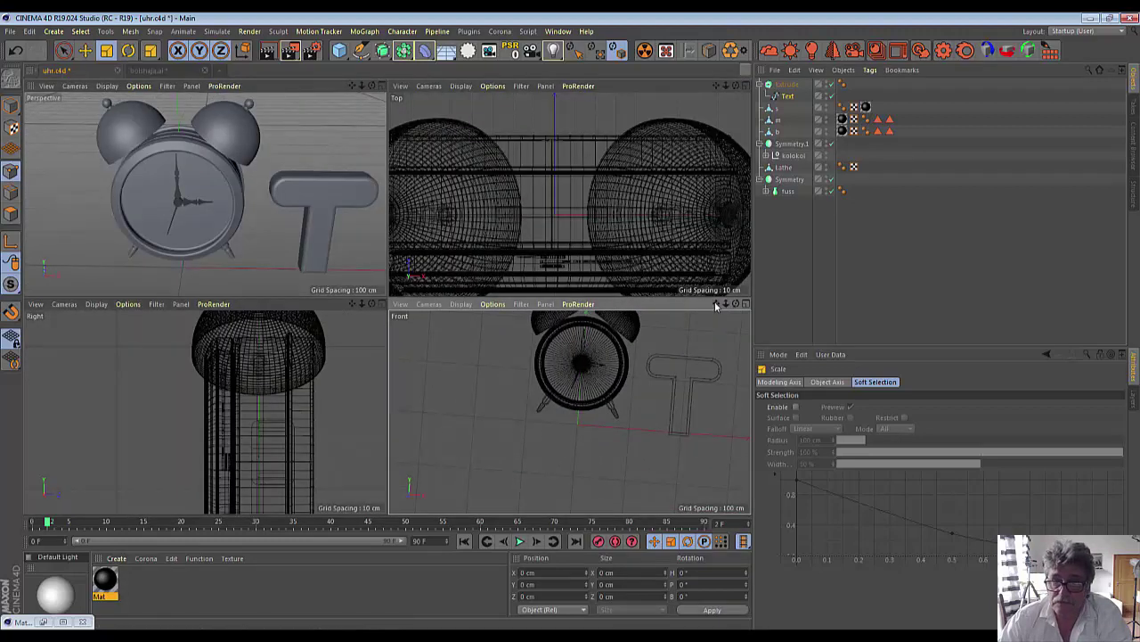
pyautogui.moveTo(736, 304); pyautogui.dragTo(744, 308)
pyautogui.click(745, 305)
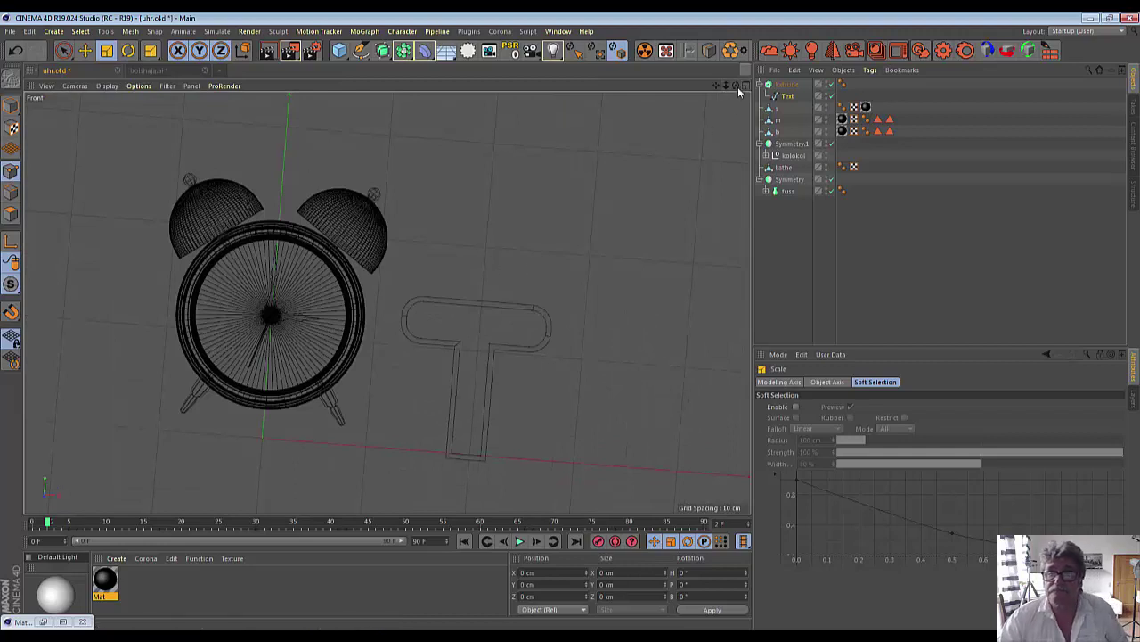
pyautogui.hotkey('ctrl', 'shift', 'z')
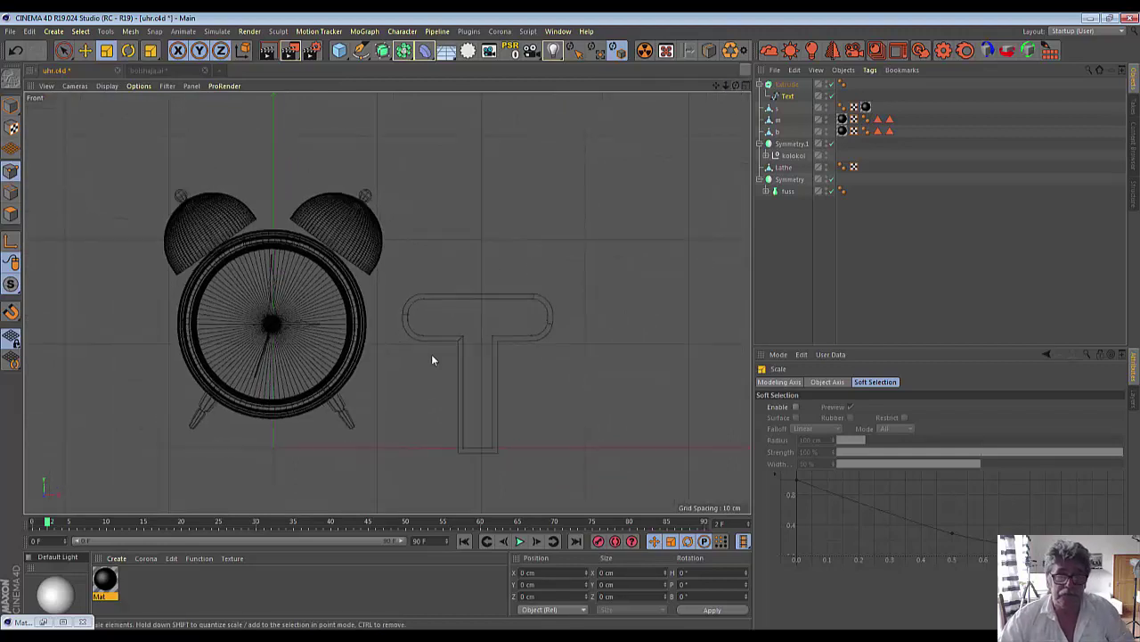
# Step: Scale the extruded T key down so its fillet radii become 1.38 cm
pyautogui.click(785, 85)
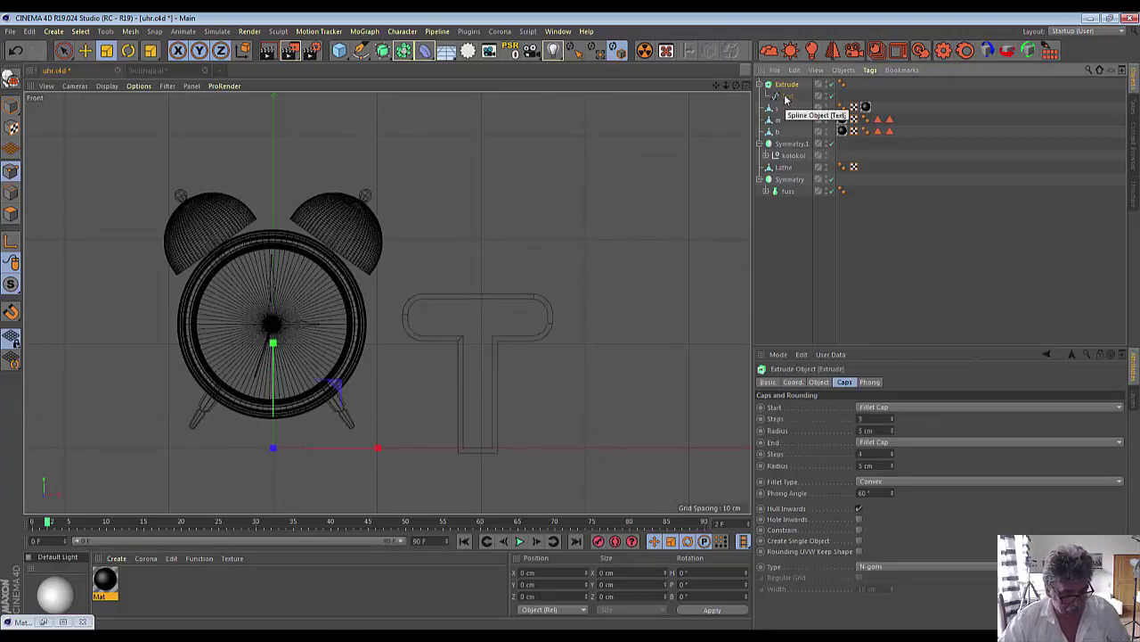
pyautogui.keyDown('ctrl'); pyautogui.click(786, 98); pyautogui.keyUp('ctrl')
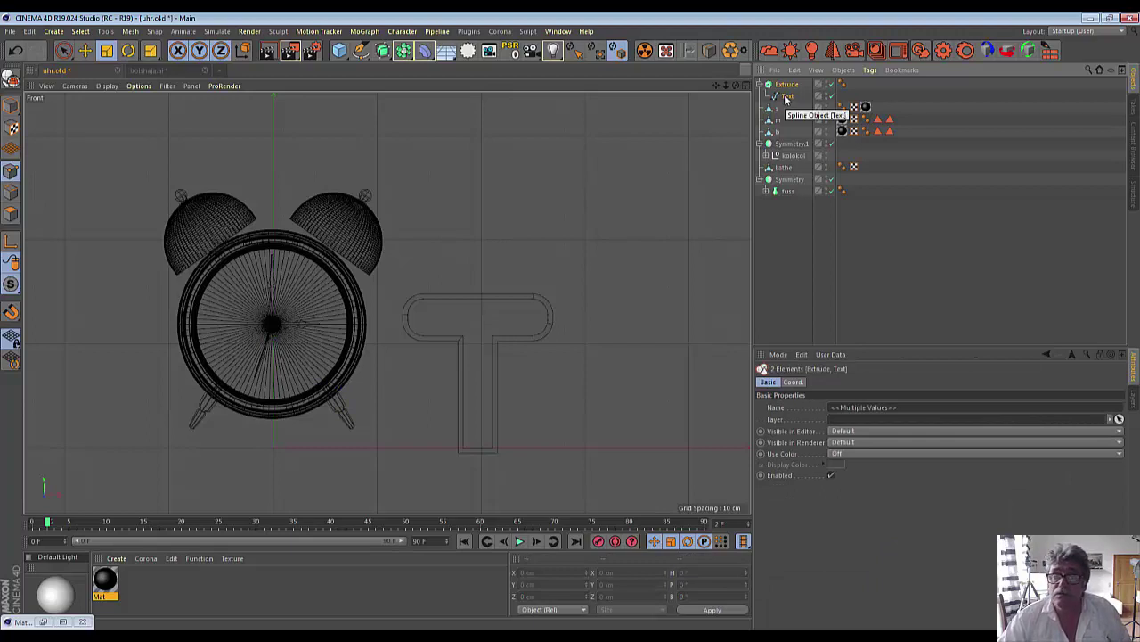
pyautogui.click(106, 50)
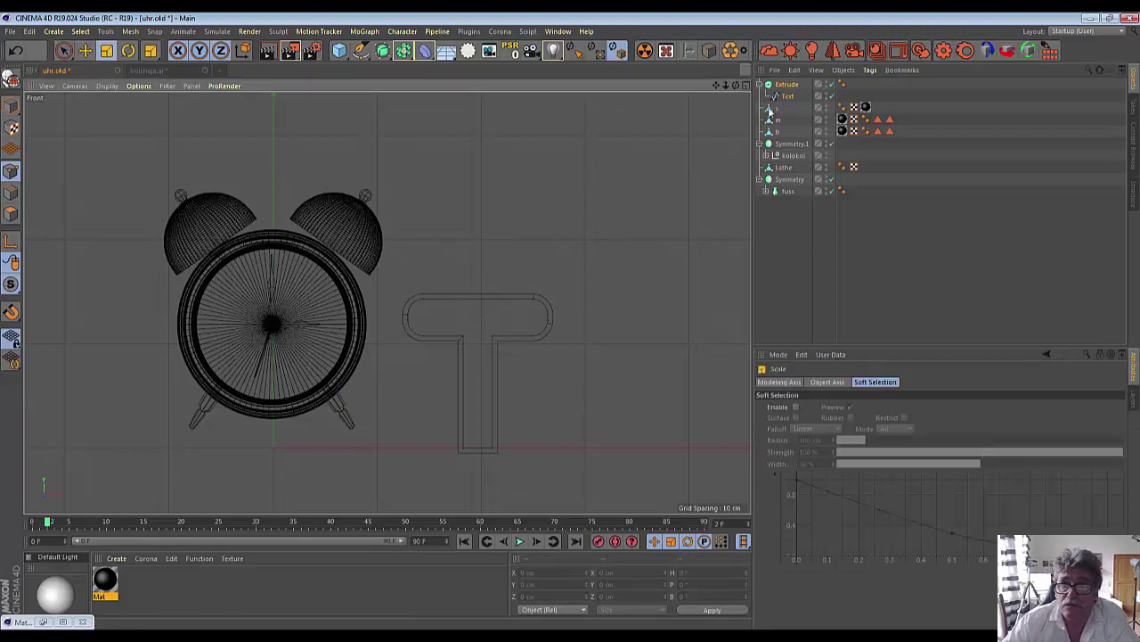
pyautogui.click(784, 88)
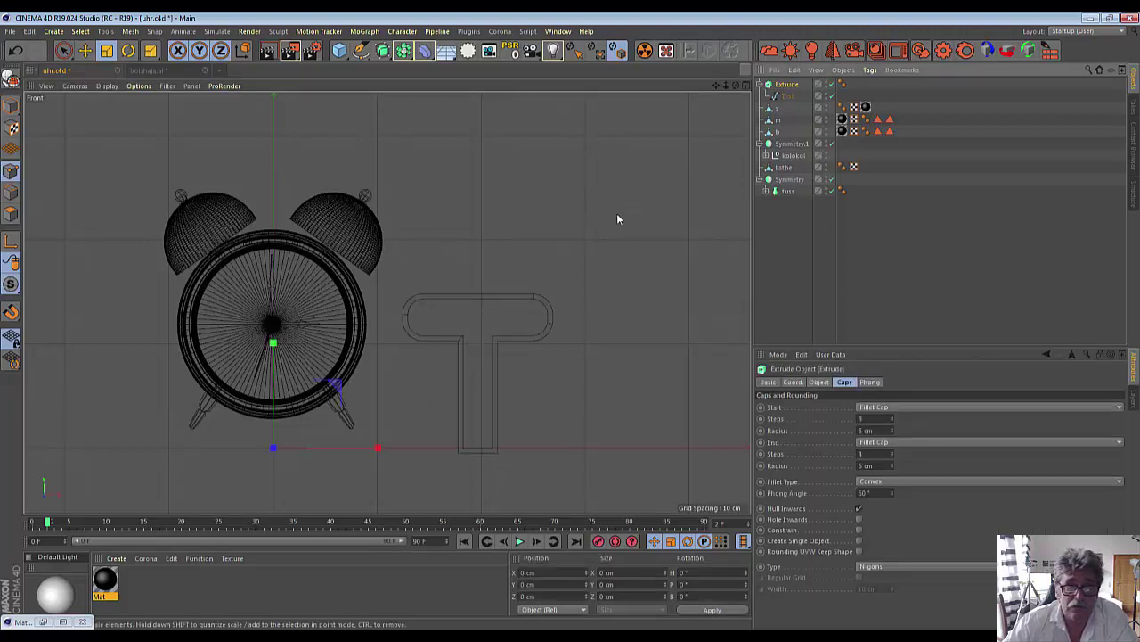
pyautogui.moveTo(622, 289)
pyautogui.mouseDown()
pyautogui.moveTo(354, 450)
pyautogui.moveTo(366, 447)
pyautogui.mouseUp()
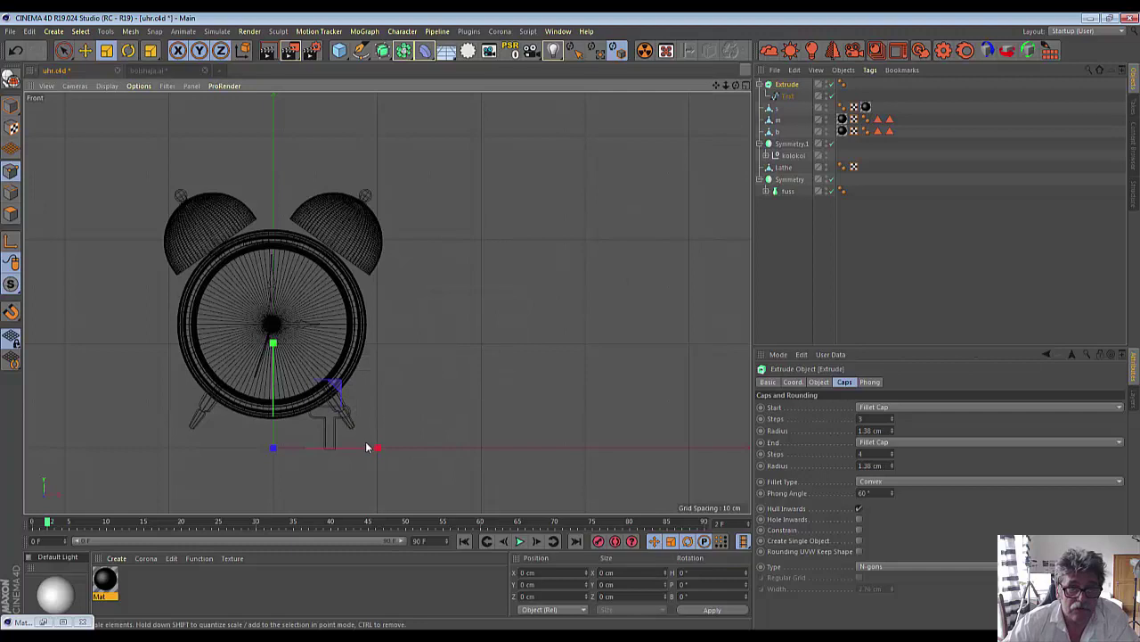
pyautogui.click(63, 51)
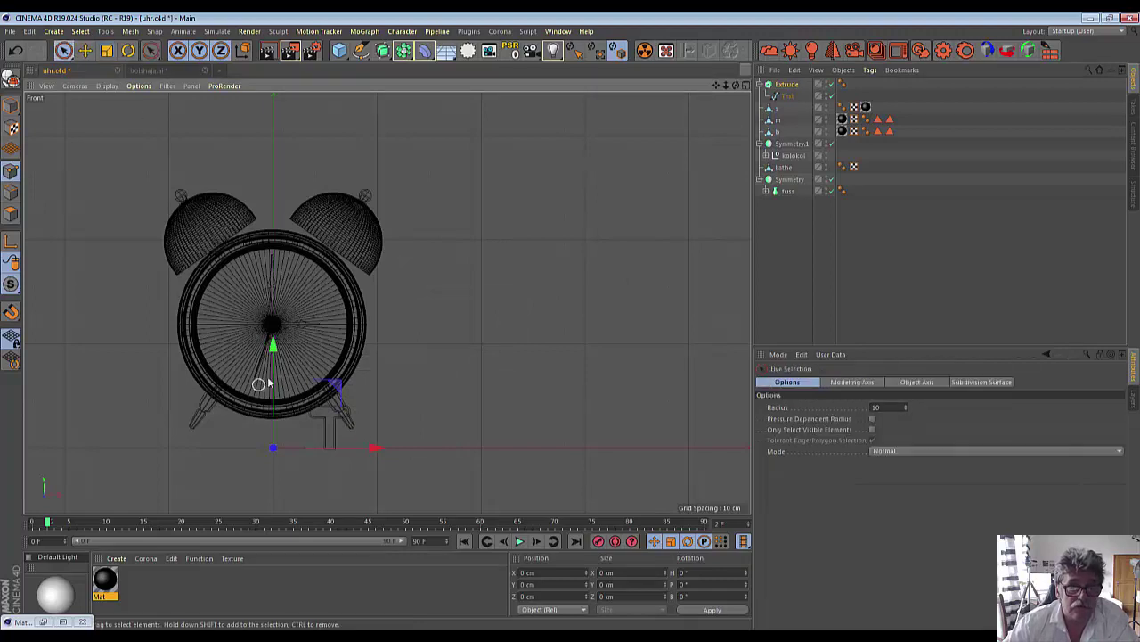
# Step: Move the T key up and left toward the top of the clock between the bells
pyautogui.moveTo(272, 346); pyautogui.dragTo(230, 151)
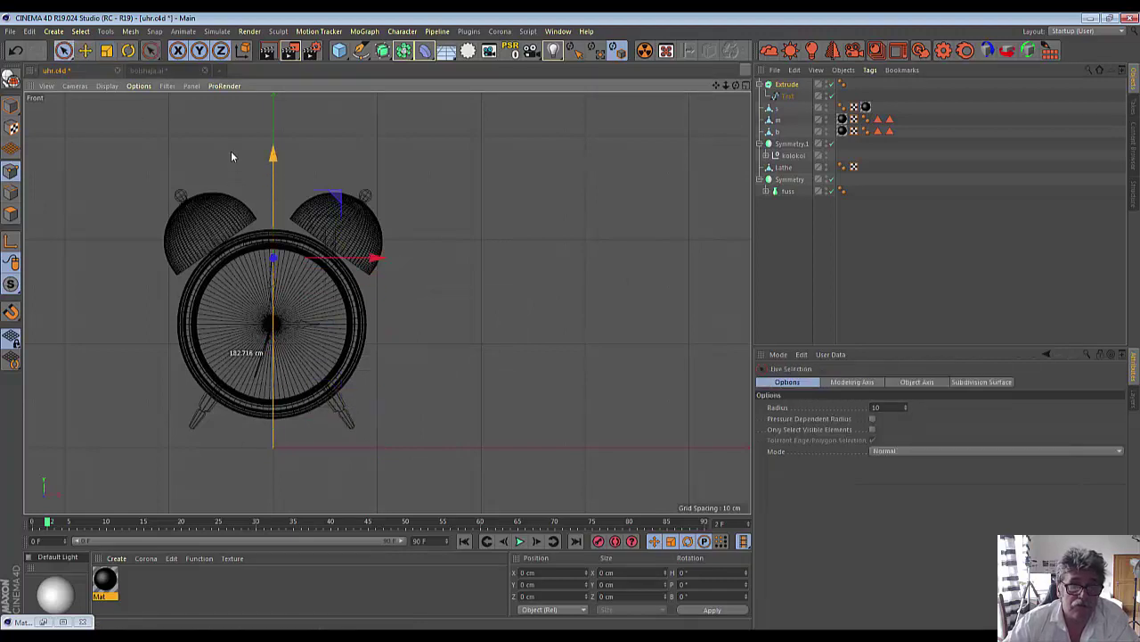
pyautogui.moveTo(377, 259); pyautogui.dragTo(327, 260)
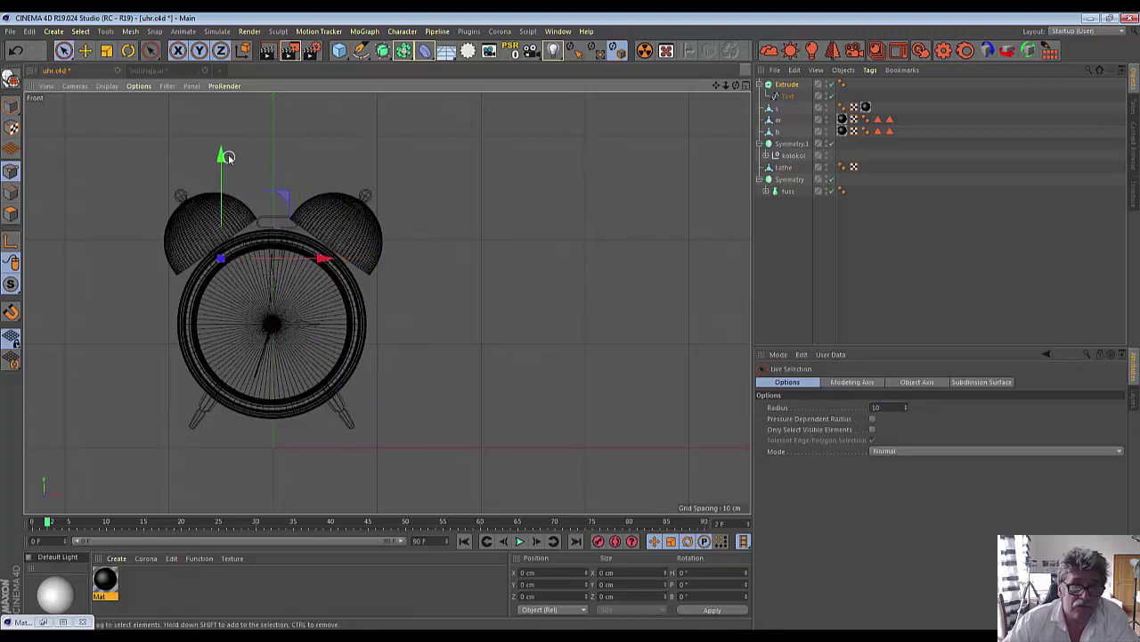
pyautogui.click(786, 85)
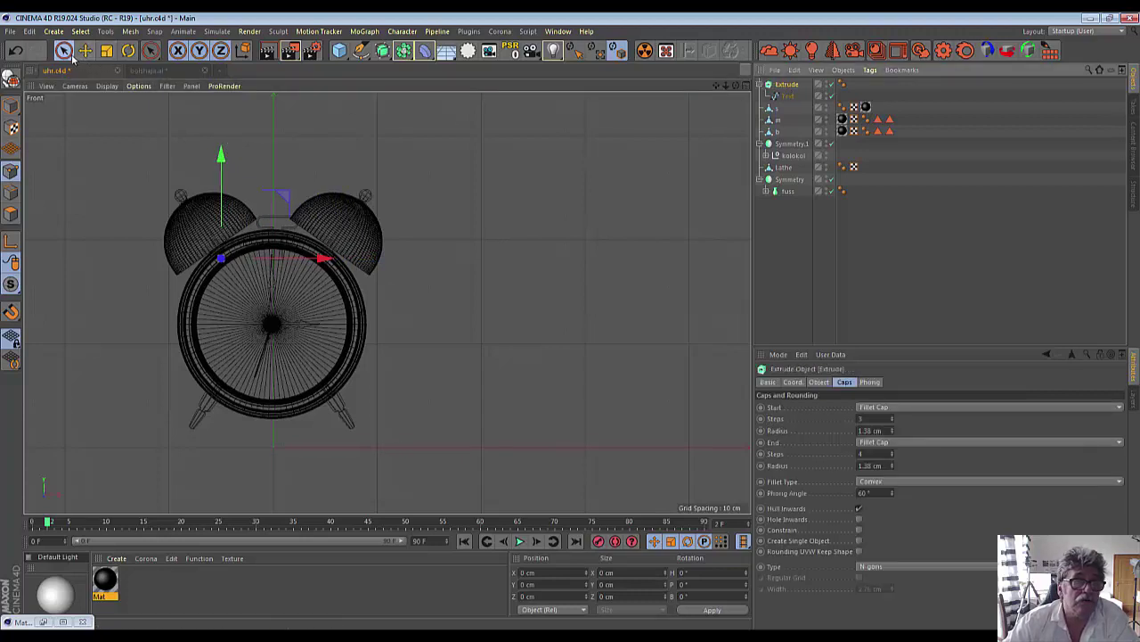
pyautogui.click(106, 51)
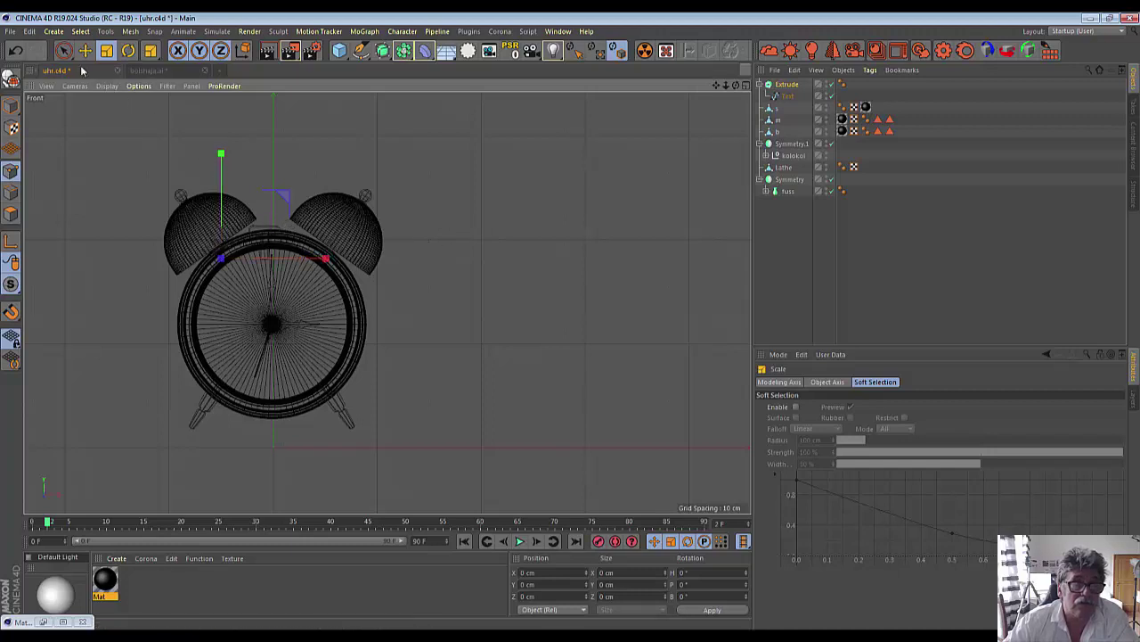
pyautogui.press('space')
pyautogui.moveTo(221, 156); pyautogui.dragTo(222, 144)
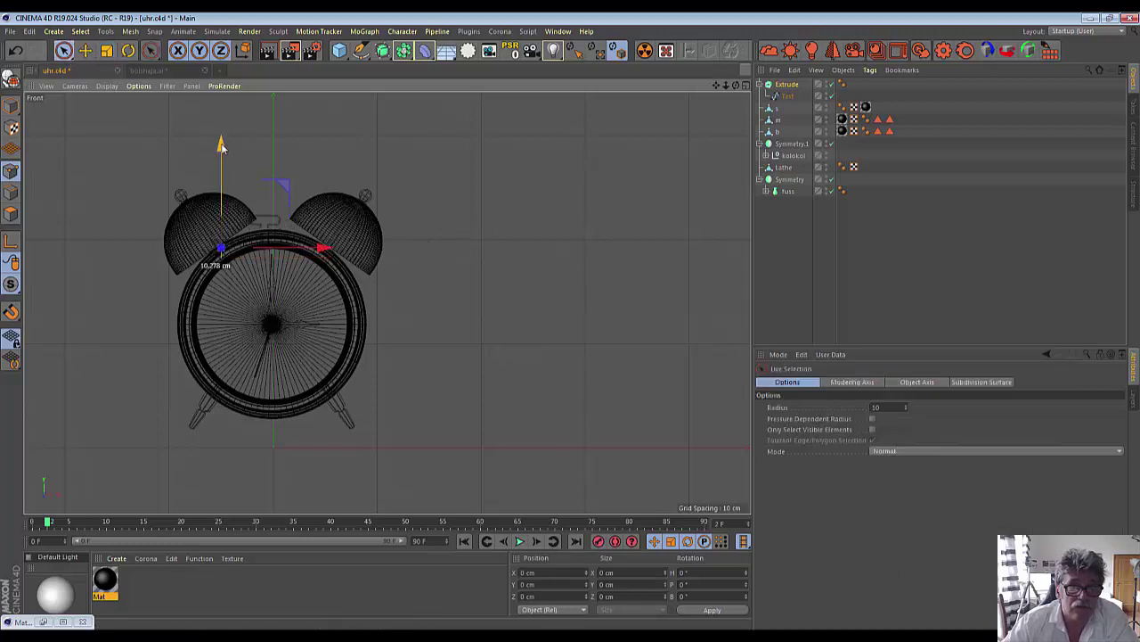
pyautogui.moveTo(327, 250); pyautogui.dragTo(330, 245)
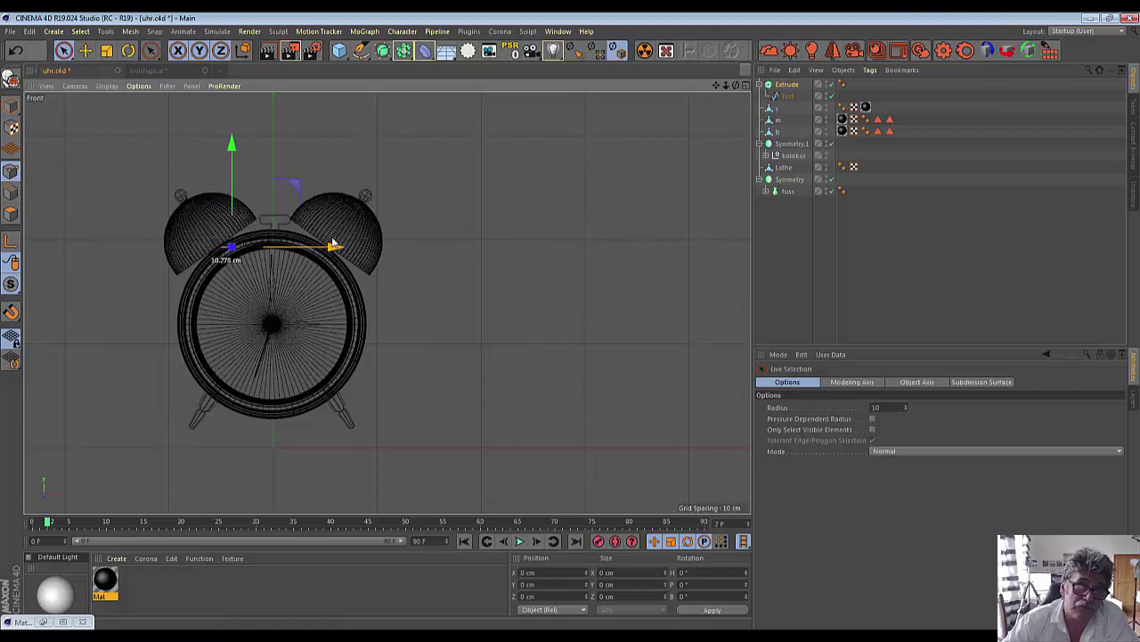
pyautogui.moveTo(330, 244); pyautogui.dragTo(331, 246)
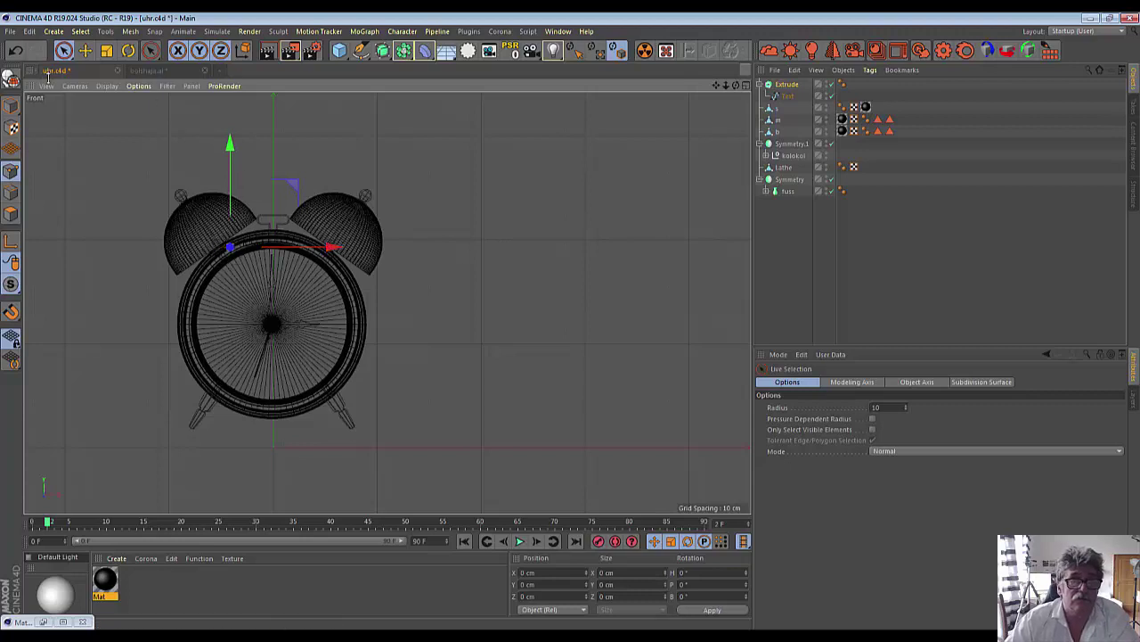
# Step: Fine-tune the key's height and horizontal position so it sits centred between the bells
pyautogui.click(108, 51)
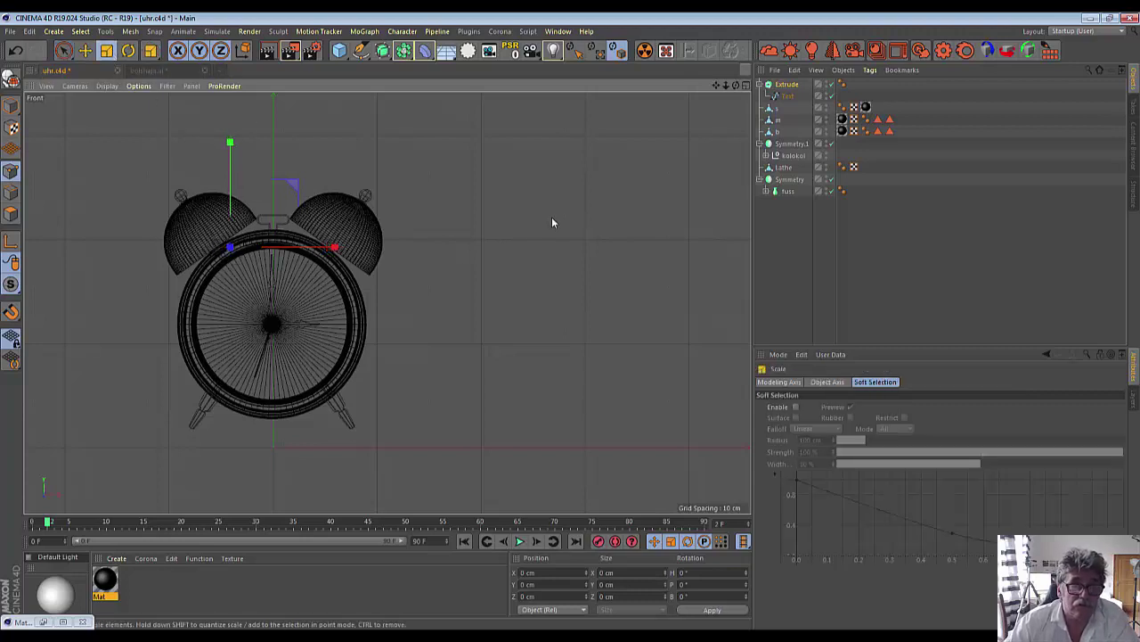
pyautogui.scroll(4, 317, 287)
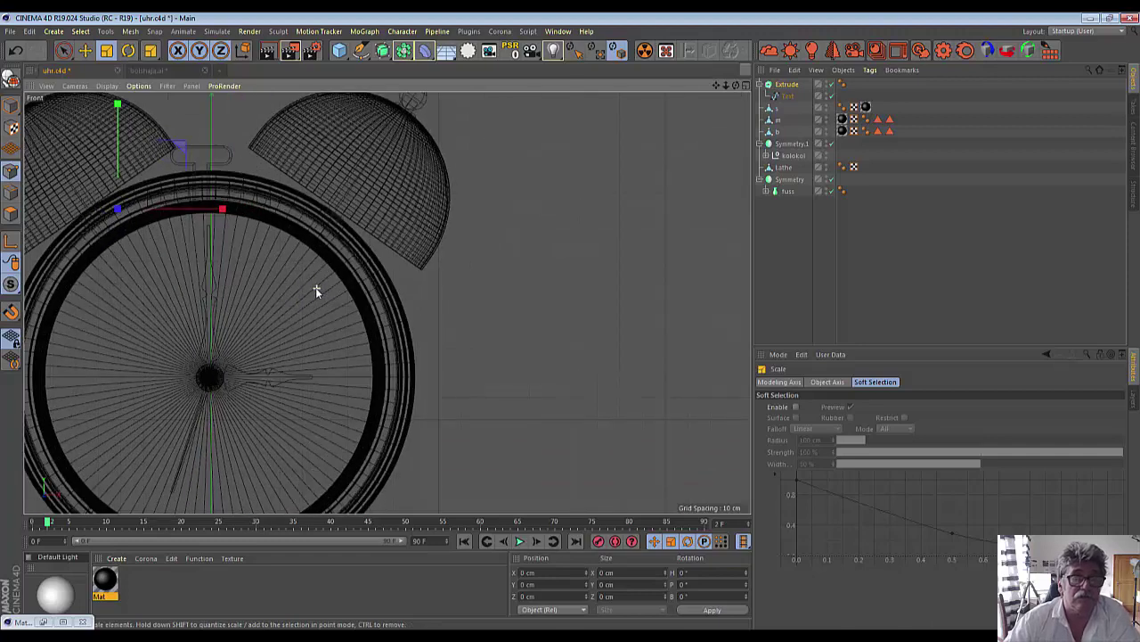
pyautogui.scroll(-2, 316, 287)
pyautogui.scroll(-2, 315, 287)
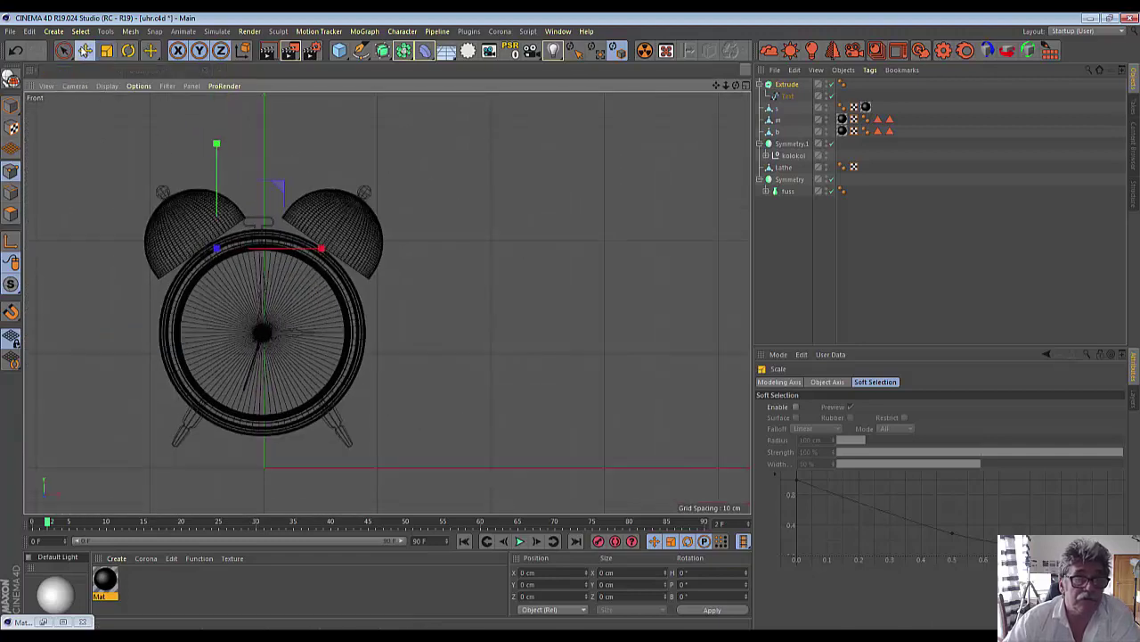
pyautogui.click(85, 50)
pyautogui.moveTo(217, 145); pyautogui.dragTo(223, 149)
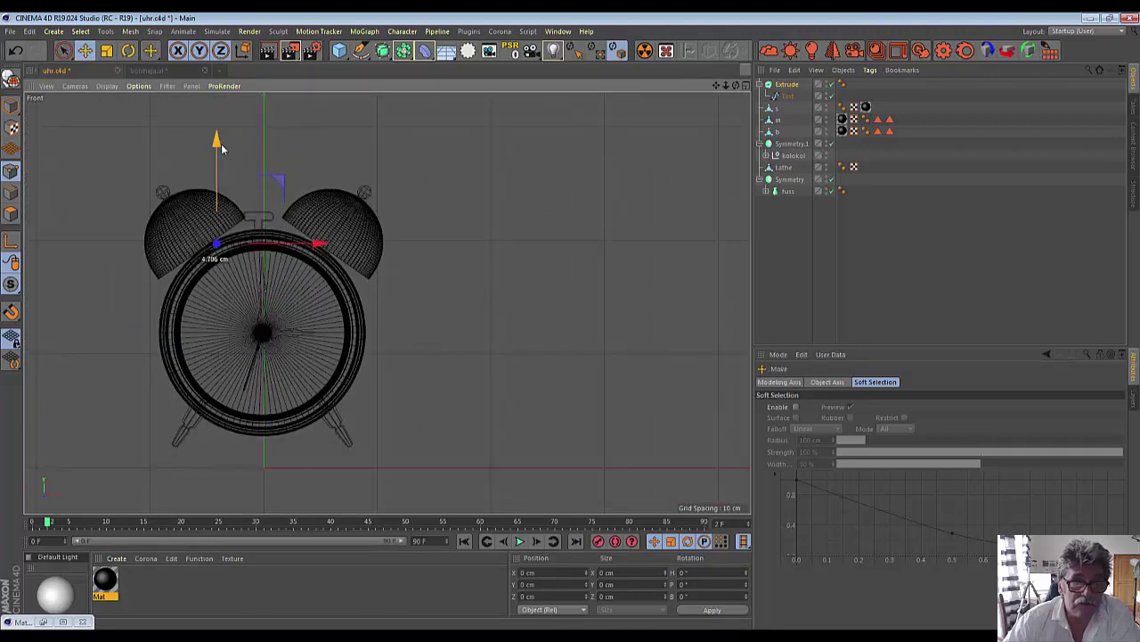
pyautogui.moveTo(317, 243); pyautogui.dragTo(326, 248)
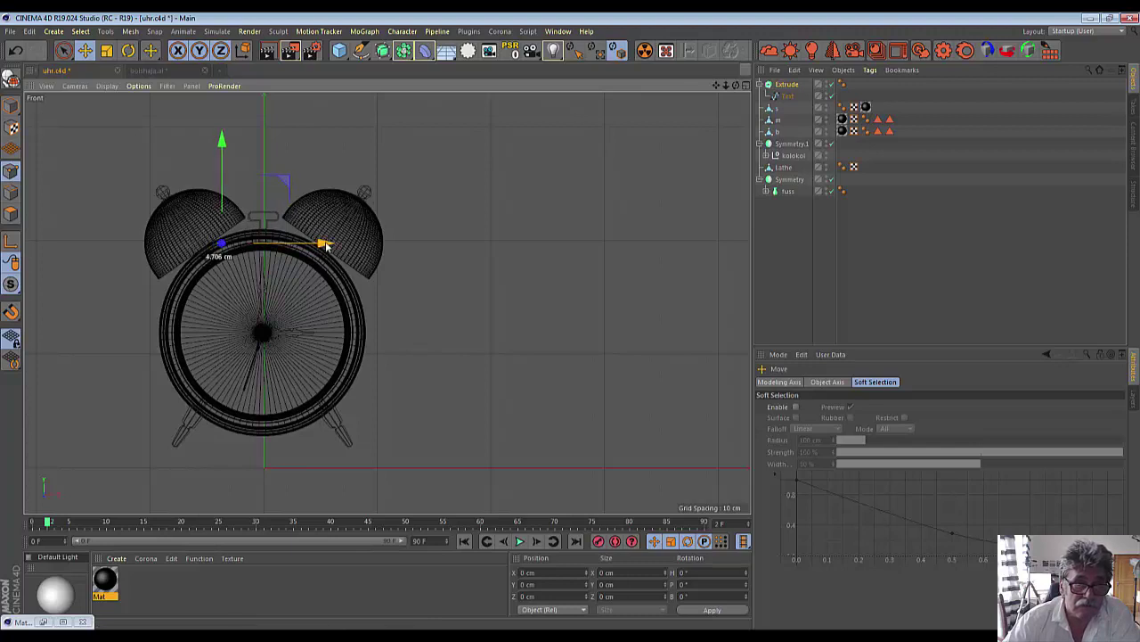
pyautogui.moveTo(221, 140); pyautogui.dragTo(221, 141)
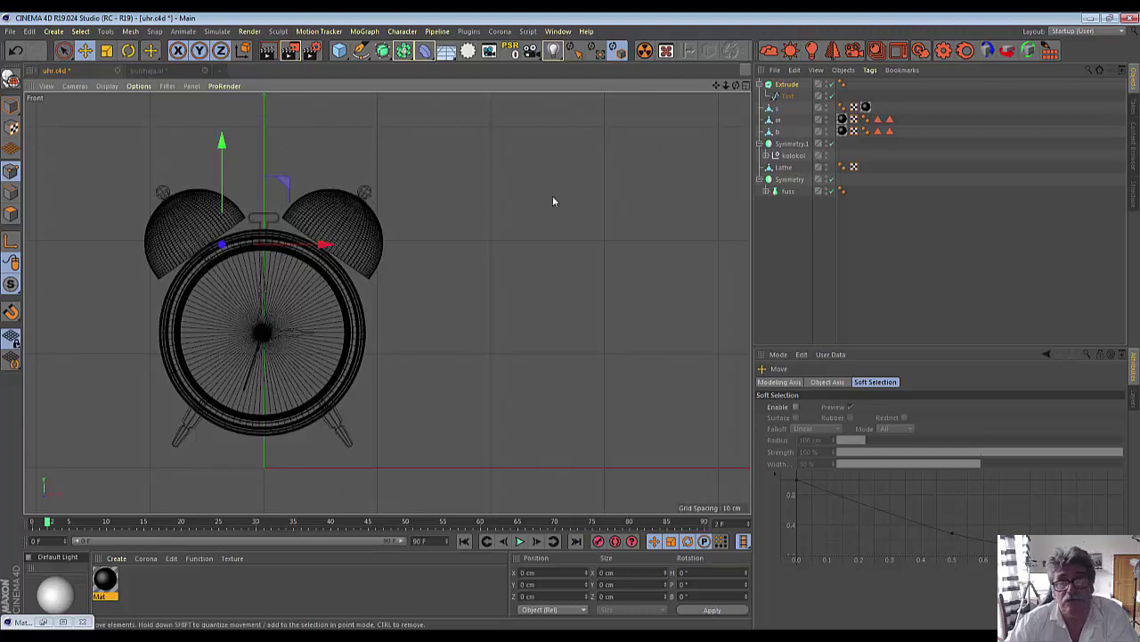
pyautogui.click(748, 86)
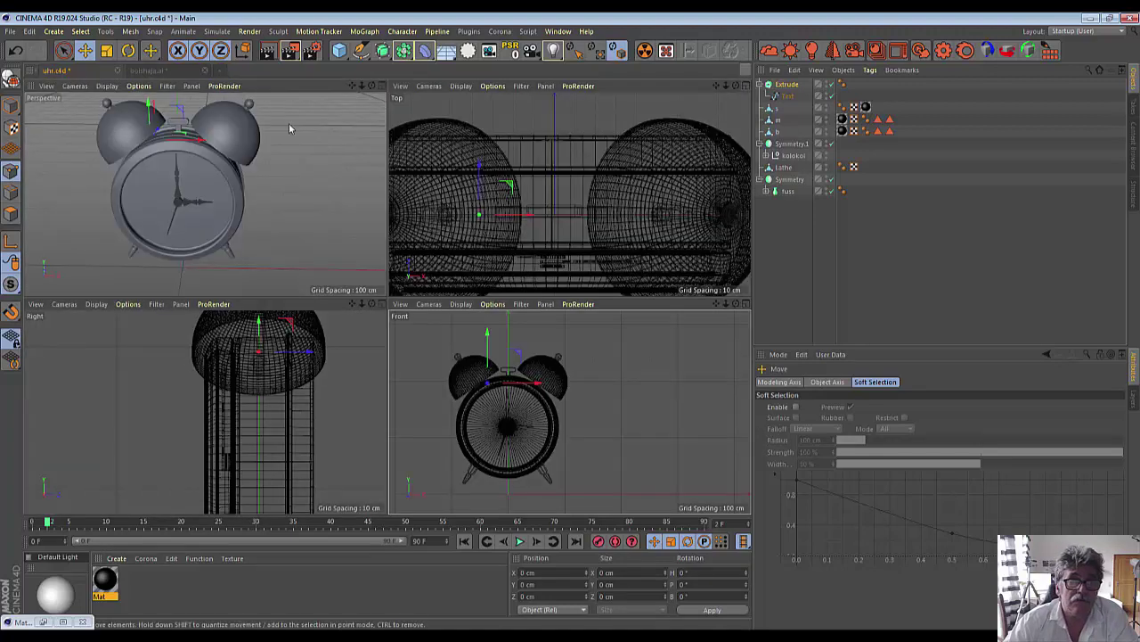
# Step: Maximise and orbit the Perspective view, then expand the Symmetry.1 bell group to list its parts
pyautogui.click(384, 87)
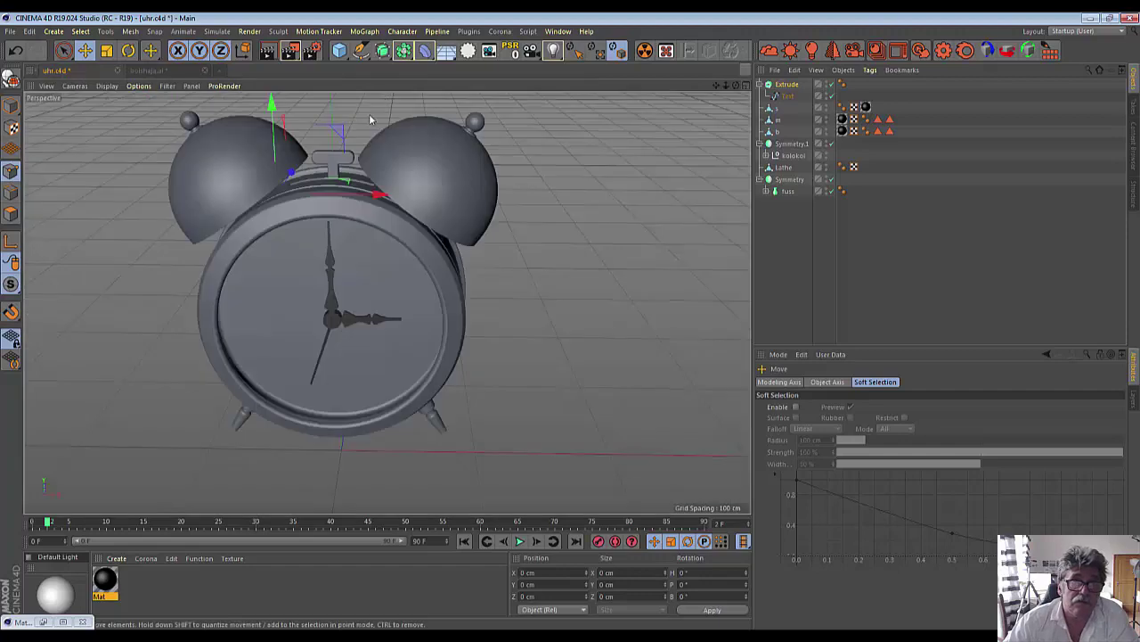
pyautogui.moveTo(736, 86)
pyautogui.mouseDown()
pyautogui.moveTo(277, 193)
pyautogui.moveTo(454, 199)
pyautogui.mouseUp()
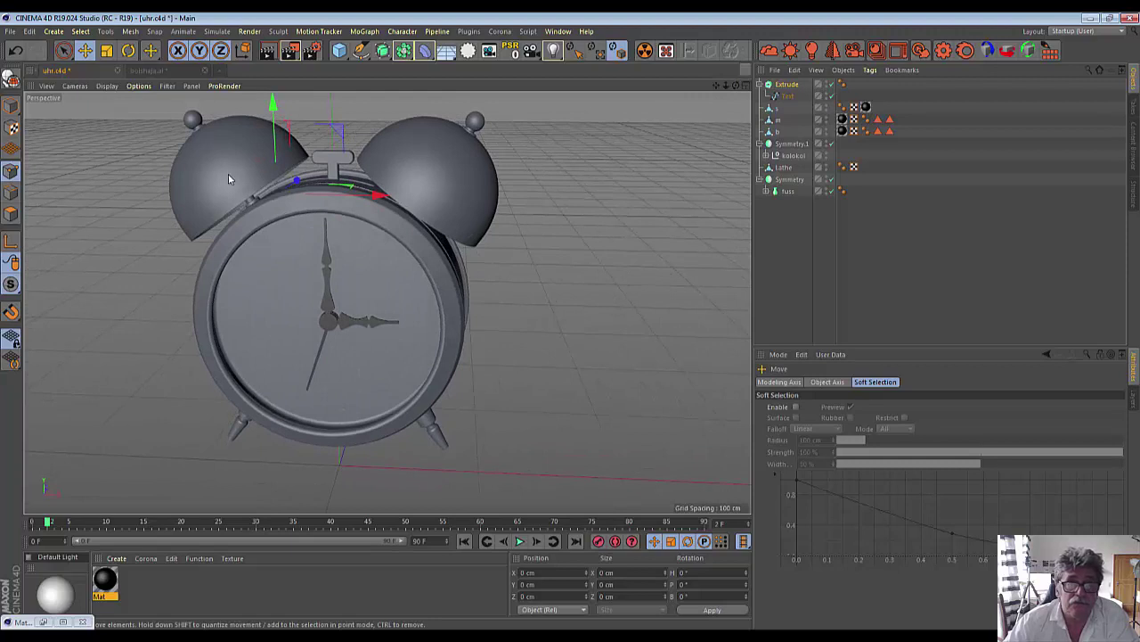
pyautogui.click(777, 145)
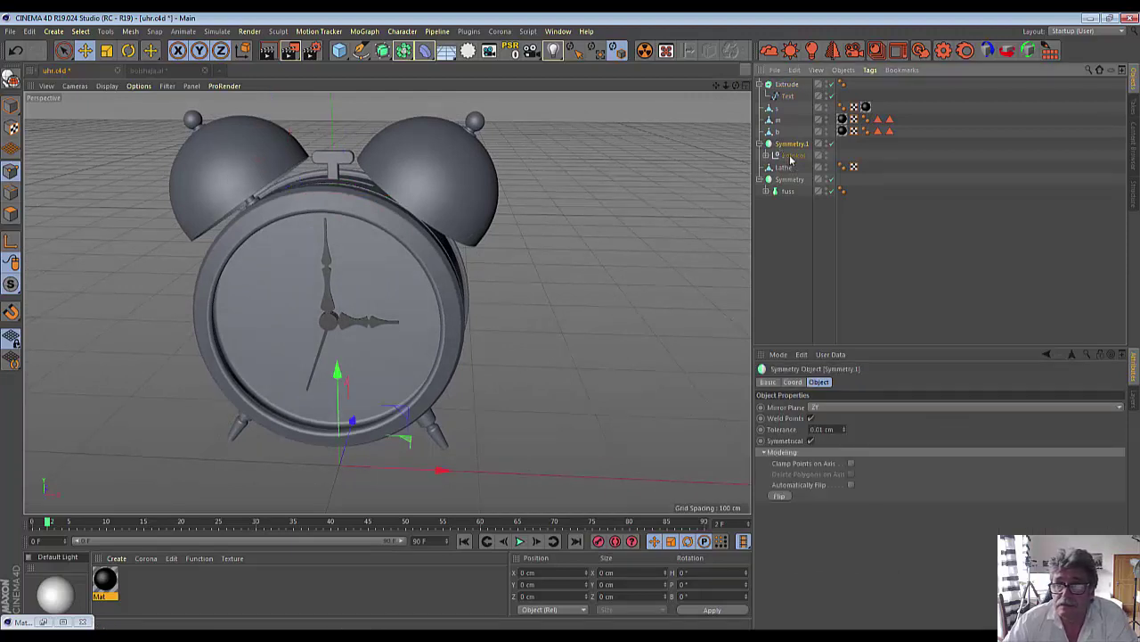
pyautogui.click(790, 159)
pyautogui.click(775, 155)
pyautogui.click(793, 168)
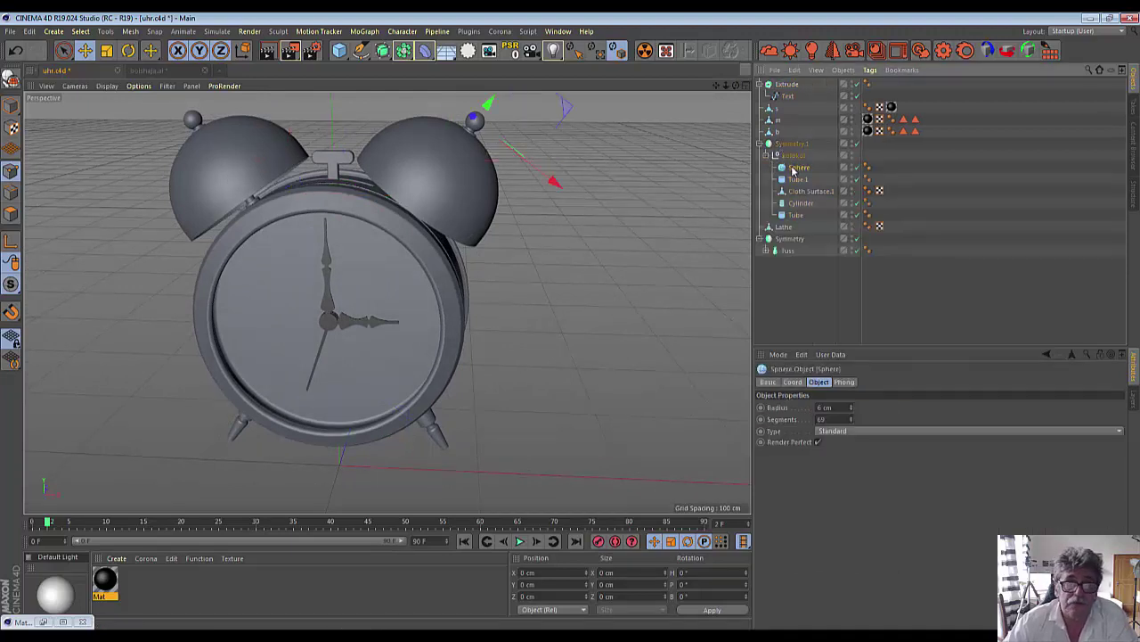
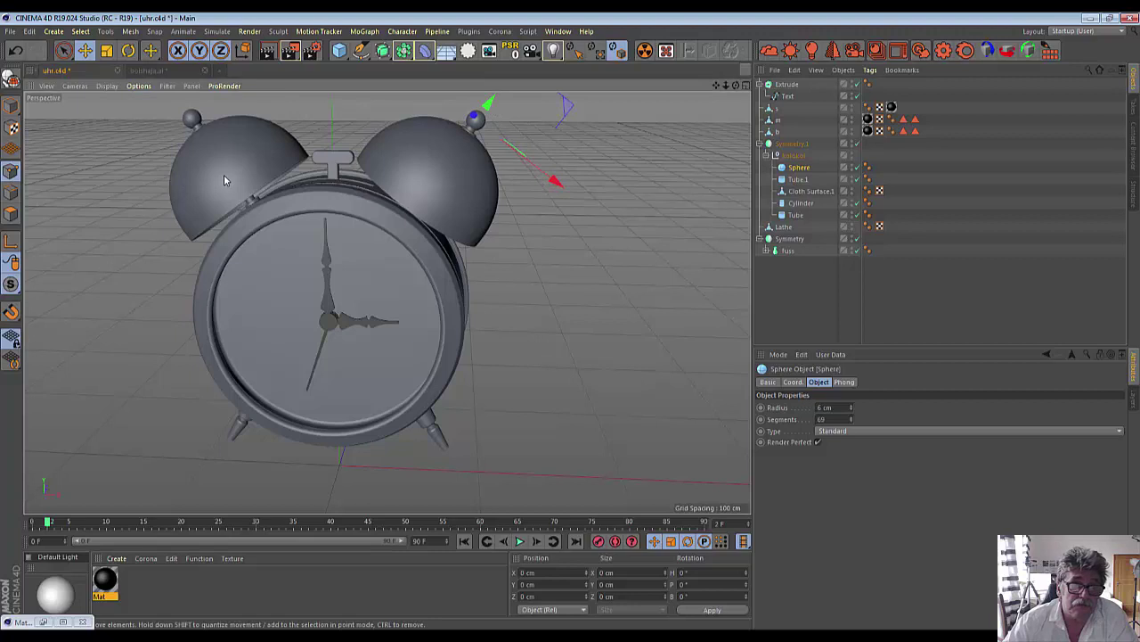
# Step: In Model mode, raise the right bell (Cloth Surface.1) about 1.5 cm along Y
pyautogui.click(811, 193)
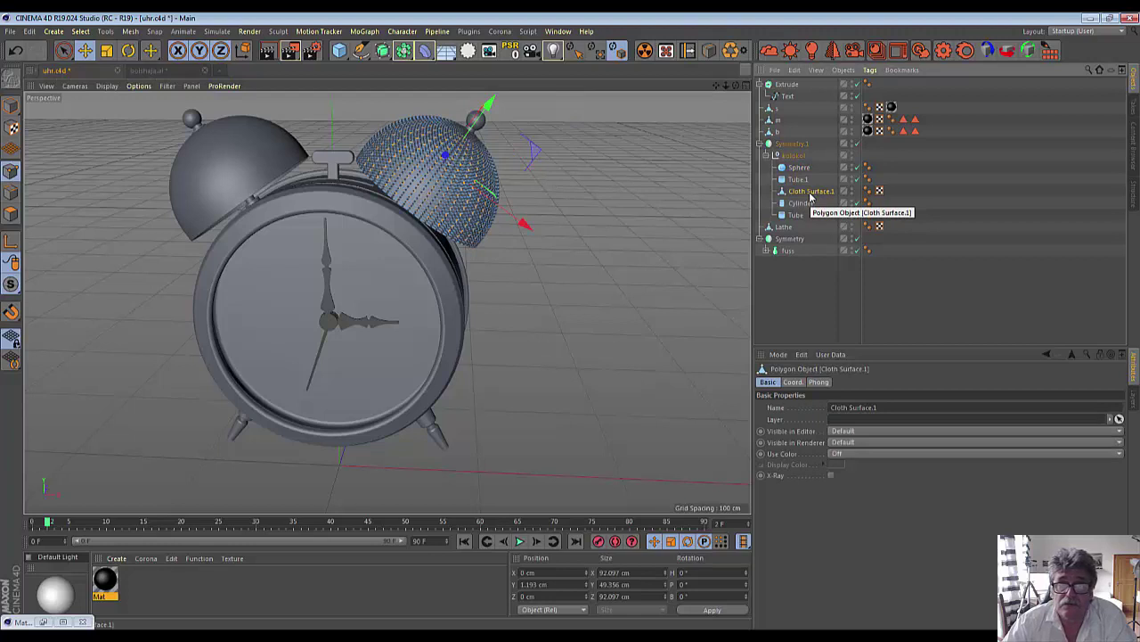
pyautogui.click(11, 105)
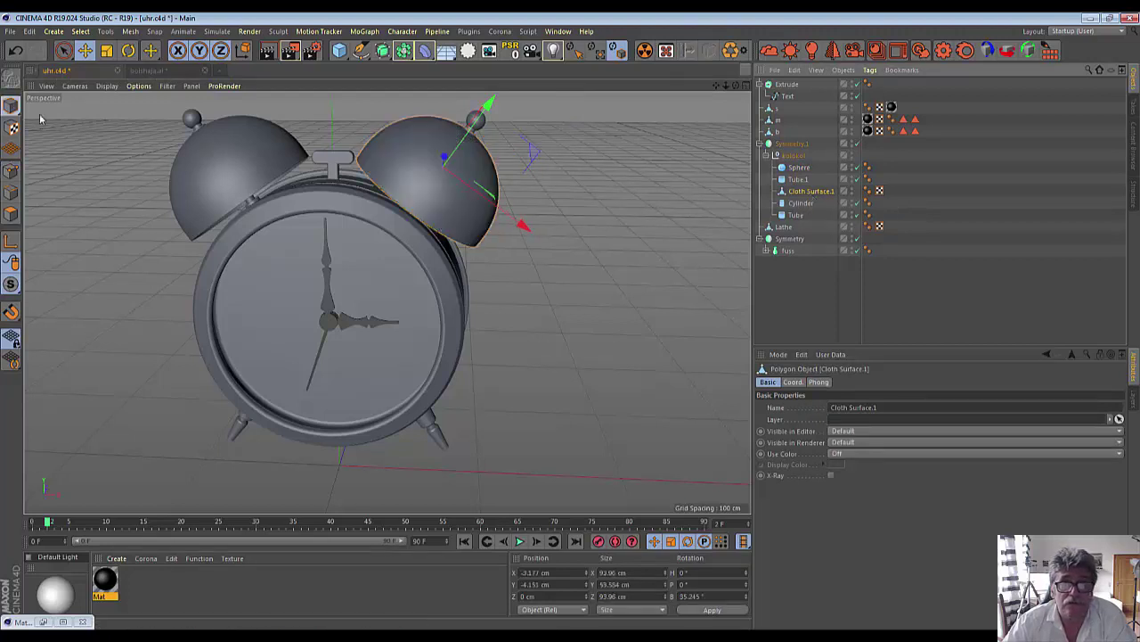
pyautogui.moveTo(489, 106); pyautogui.dragTo(491, 116)
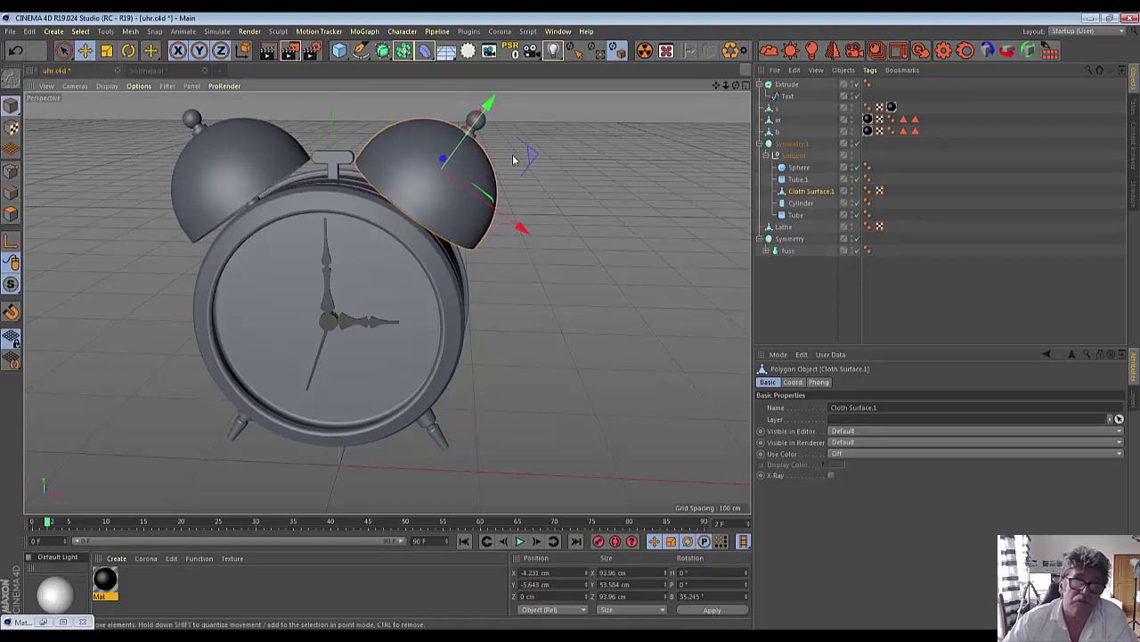
# Step: Orbit to a more frontal view and select the handle on top of the clock
pyautogui.moveTo(736, 85); pyautogui.dragTo(441, 170)
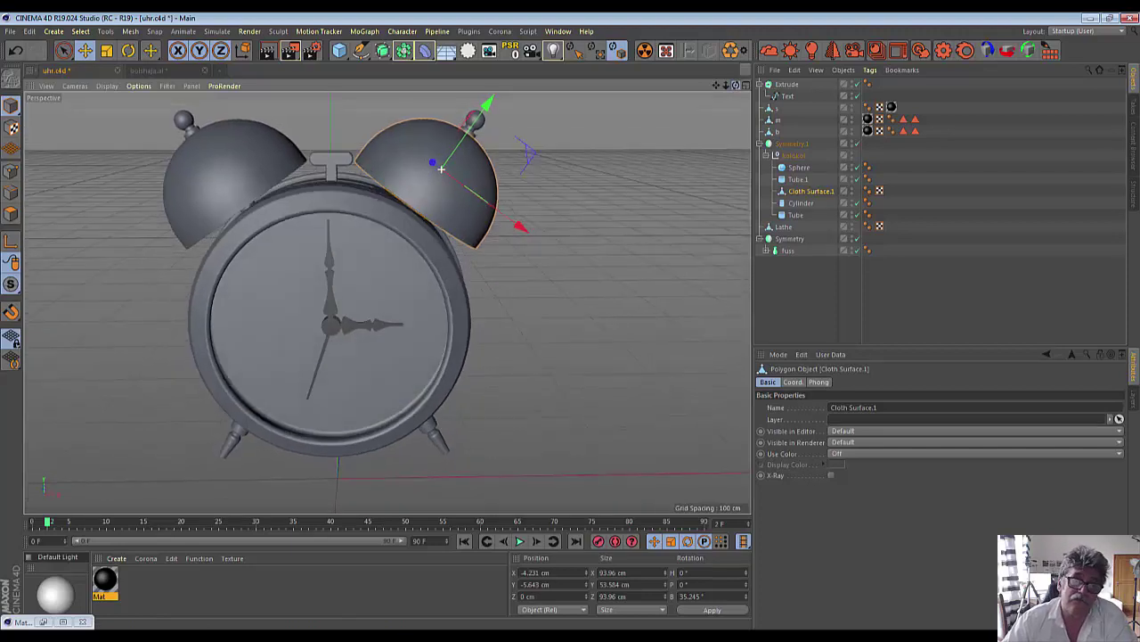
pyautogui.click(333, 161)
pyautogui.keyDown('alt'); pyautogui.moveTo(274, 196); pyautogui.dragTo(274, 196); pyautogui.keyUp('alt')
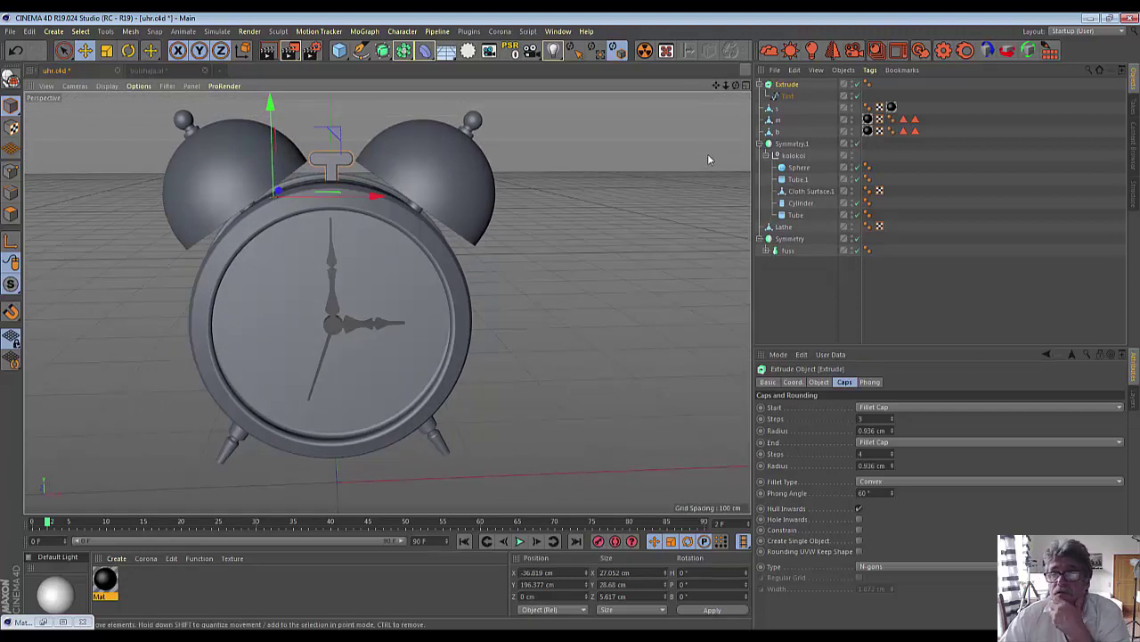
# Step: Scale the Extrude handle to about 83.5%, then shift it right and slightly up
pyautogui.click(106, 51)
pyautogui.moveTo(620, 172); pyautogui.dragTo(557, 233)
pyautogui.click(64, 51)
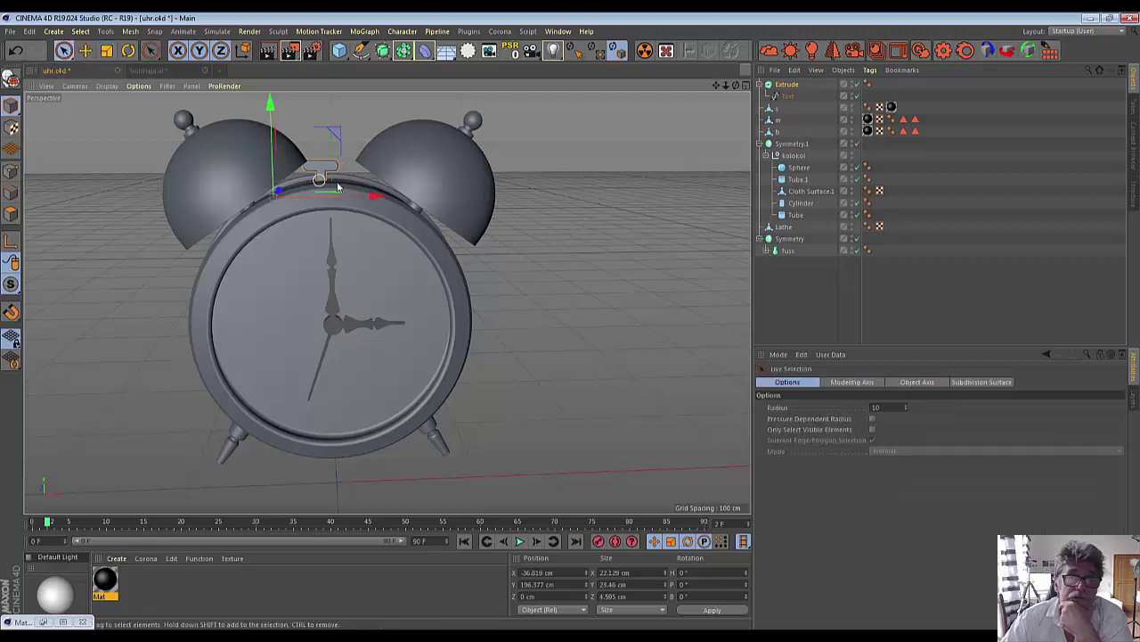
pyautogui.moveTo(372, 195); pyautogui.dragTo(381, 196)
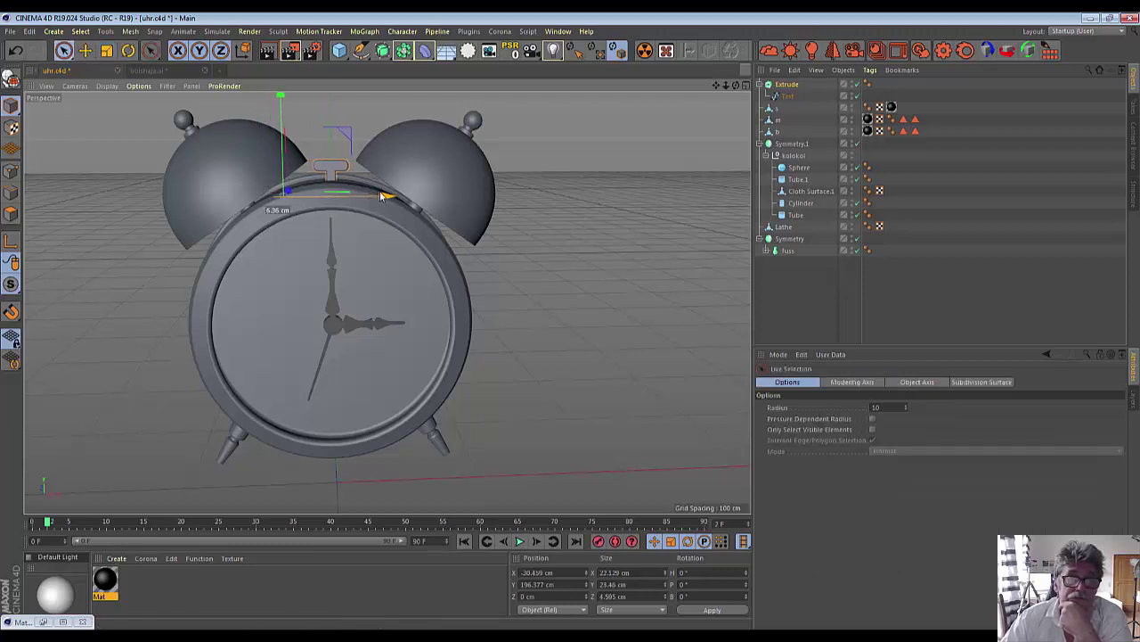
pyautogui.moveTo(281, 105); pyautogui.dragTo(281, 99)
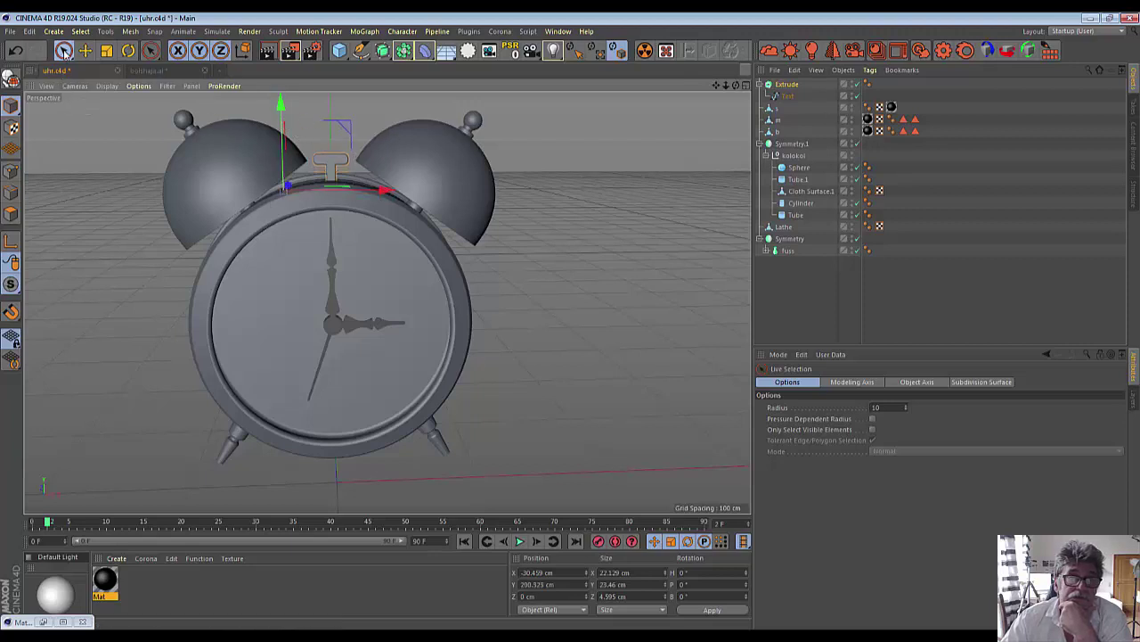
# Step: Lower the Sphere knobs along Y onto the bells, then orbit to inspect the clock
pyautogui.click(801, 168)
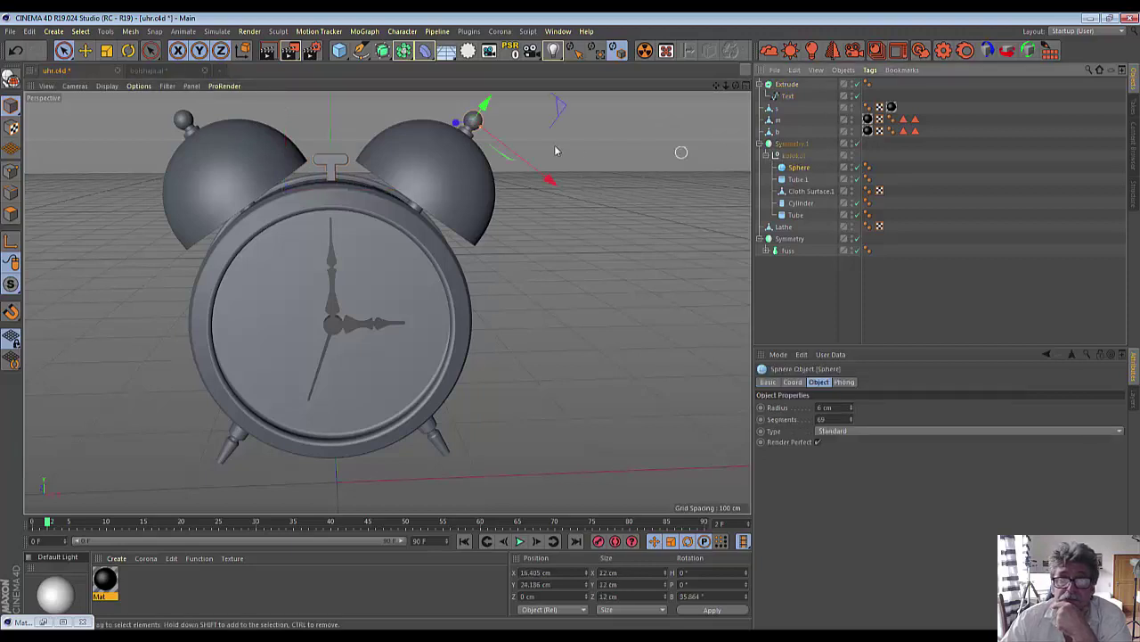
pyautogui.moveTo(486, 103); pyautogui.dragTo(490, 111)
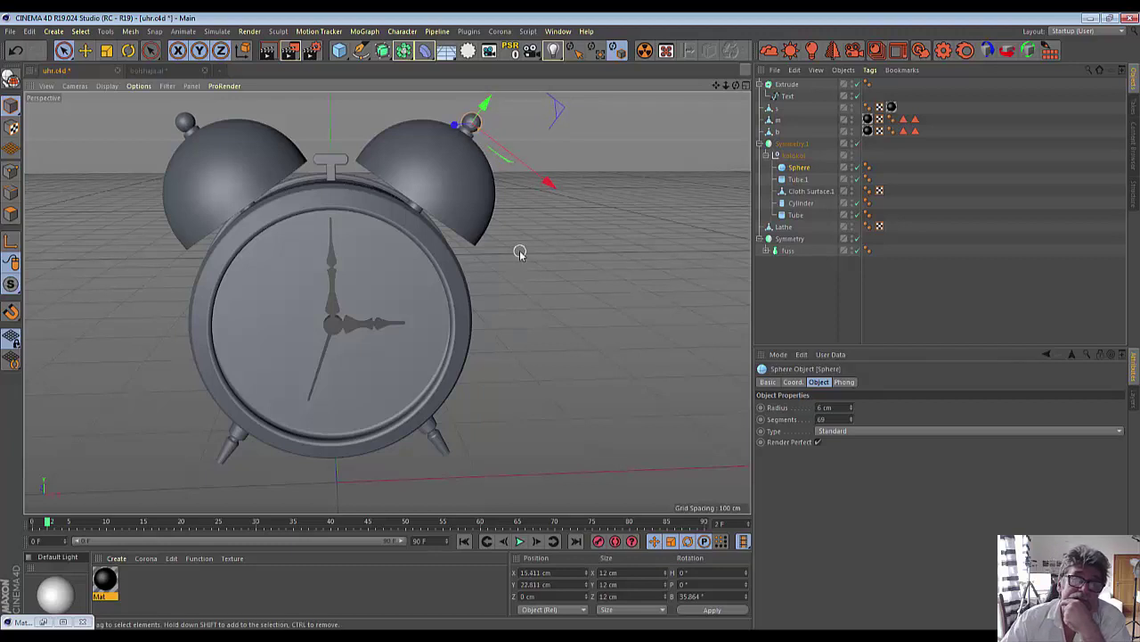
pyautogui.scroll(-3, 521, 253)
pyautogui.scroll(-3, 519, 250)
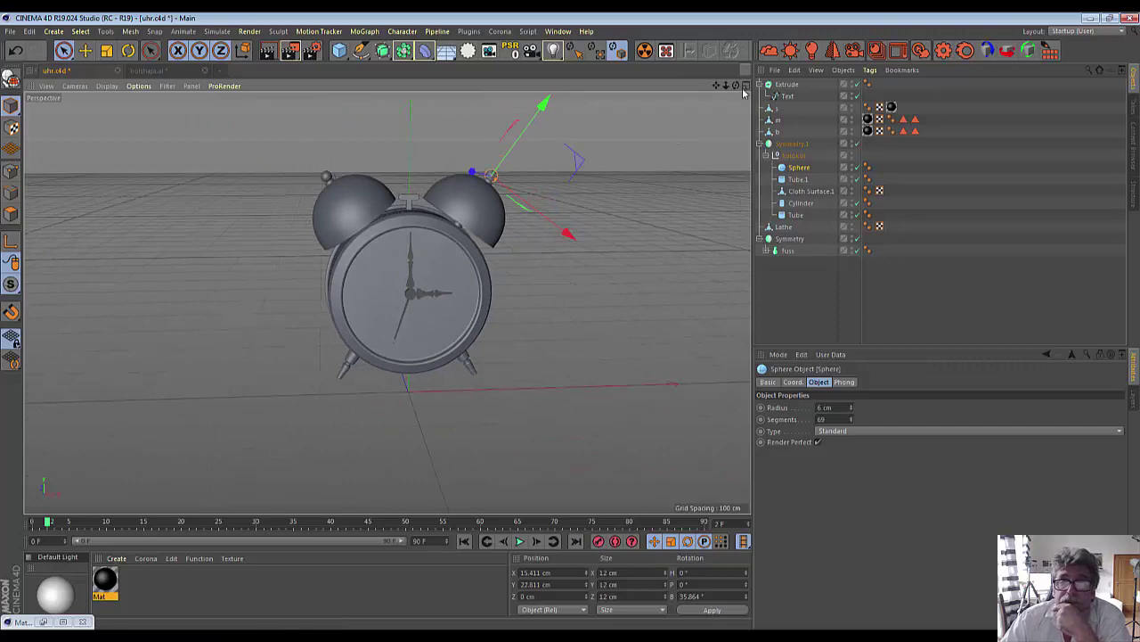
pyautogui.moveTo(736, 86); pyautogui.dragTo(680, 179)
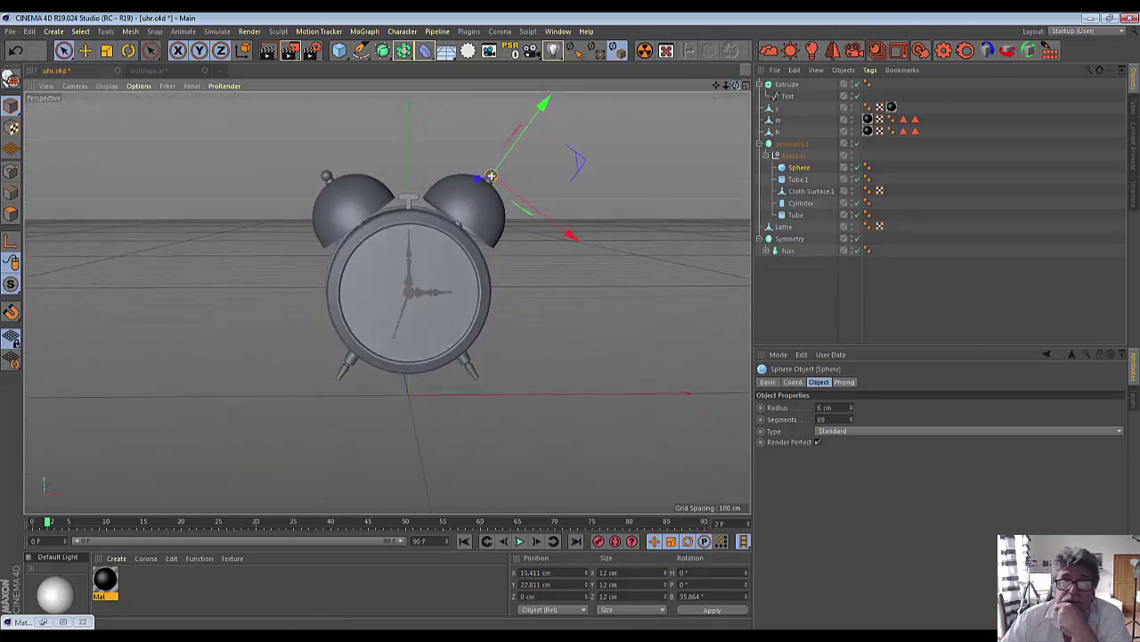
pyautogui.moveTo(736, 87); pyautogui.dragTo(354, 328)
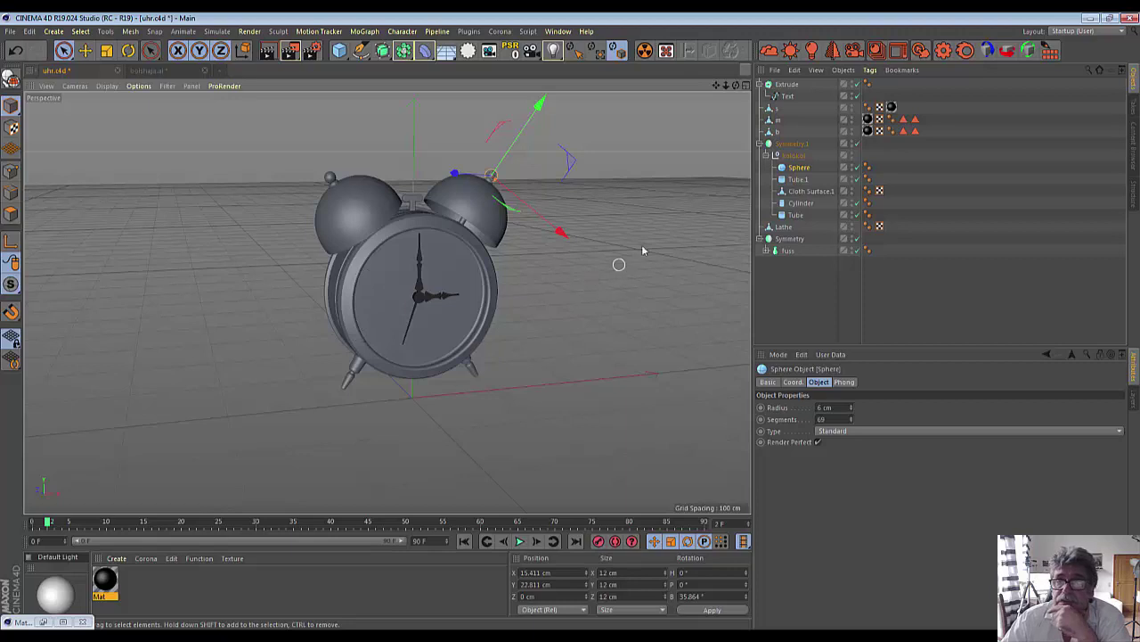
# Step: Collapse and select Extrude, then add an Oil Tank primitive to the scene
pyautogui.click(760, 85)
pyautogui.click(786, 85)
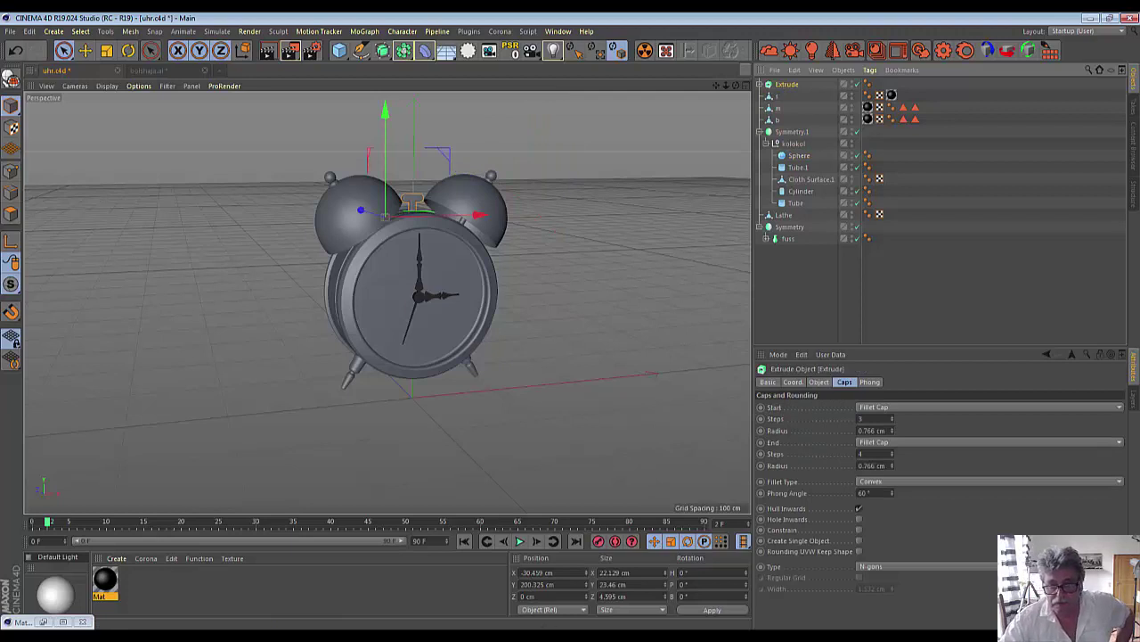
pyautogui.press('F9')
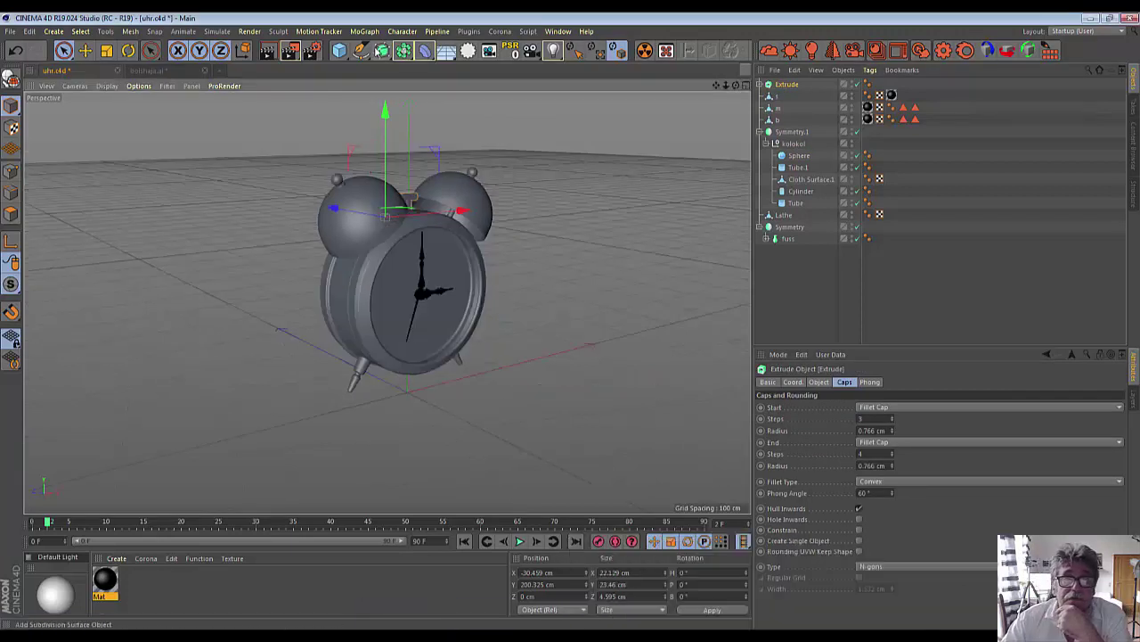
pyautogui.click(338, 53)
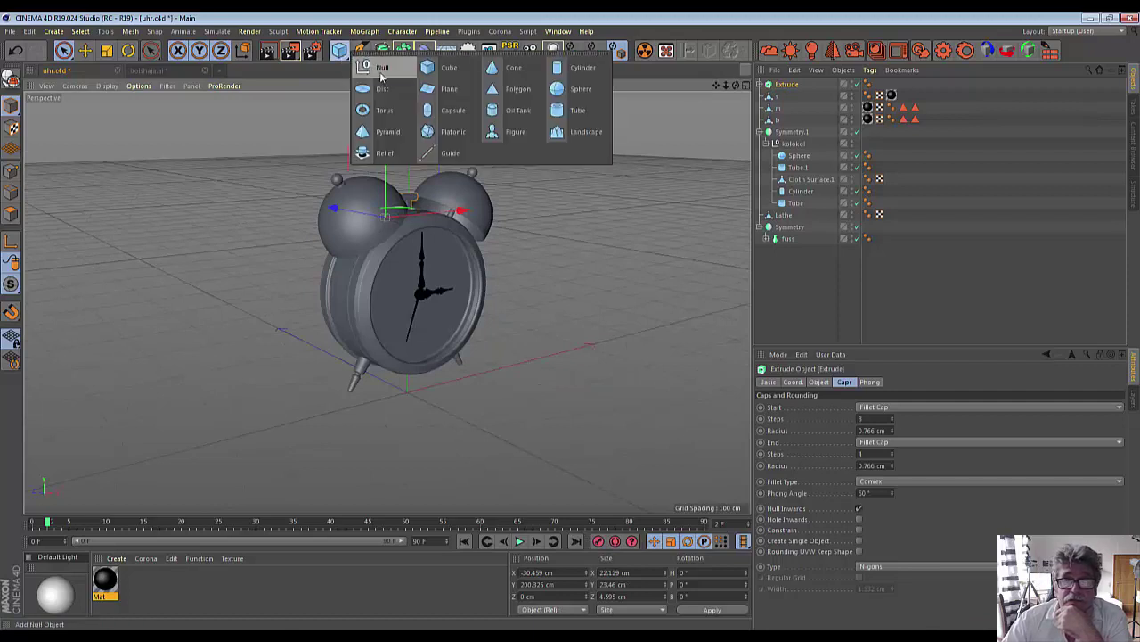
pyautogui.click(489, 110)
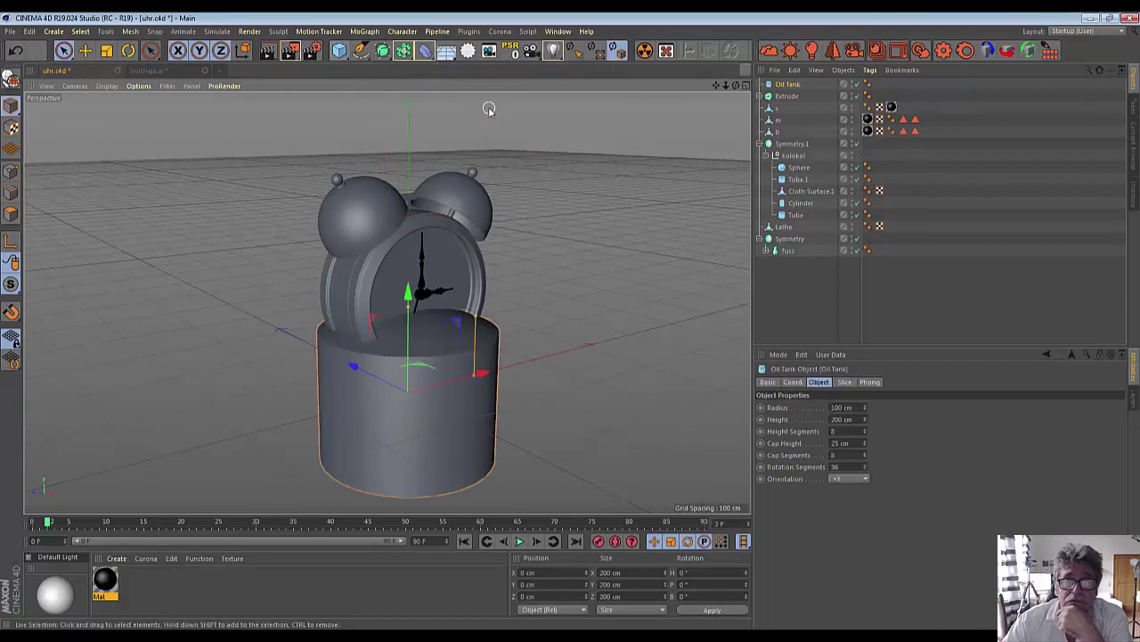
# Step: Orient the Oil Tank to -Z, raise it to the clock face, and set its radius to 76 cm
pyautogui.click(867, 481)
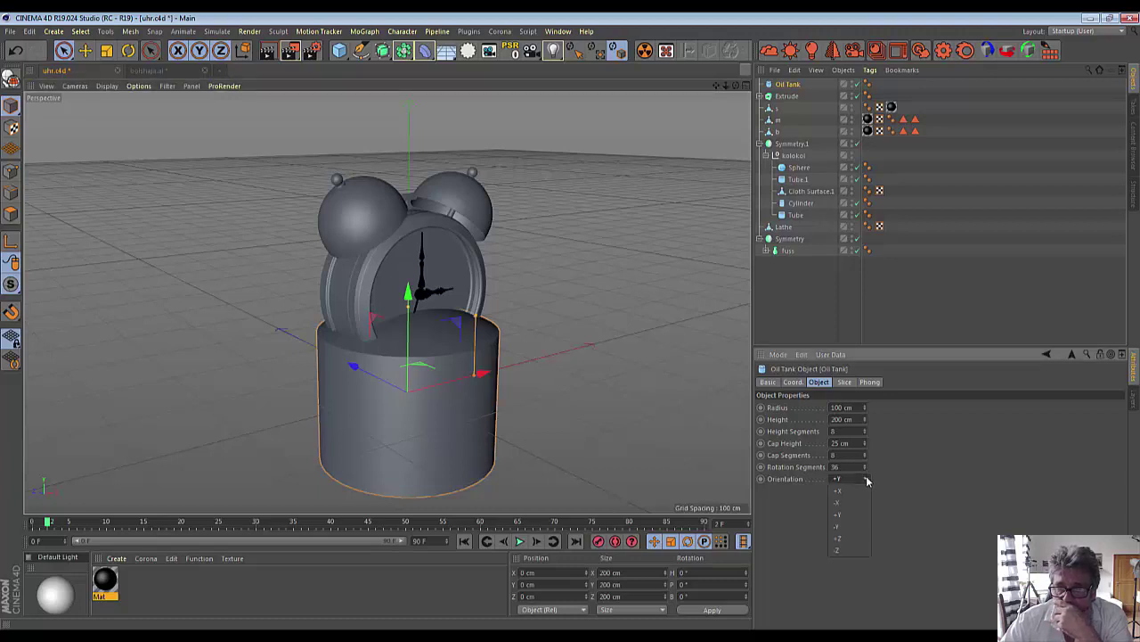
pyautogui.click(838, 548)
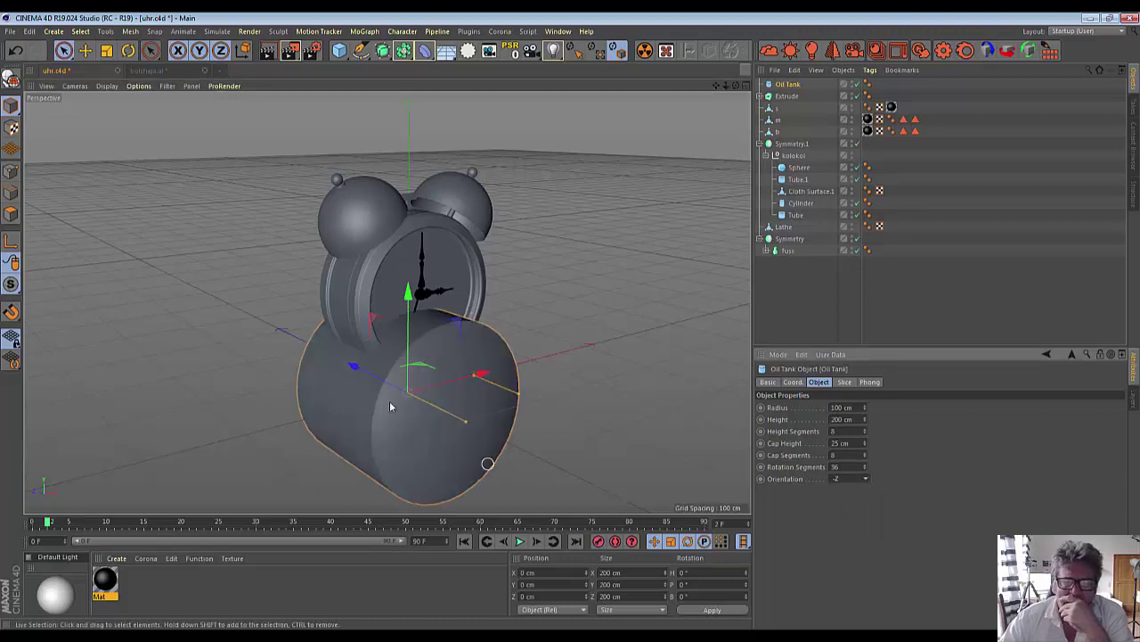
pyautogui.moveTo(408, 294); pyautogui.dragTo(383, 197)
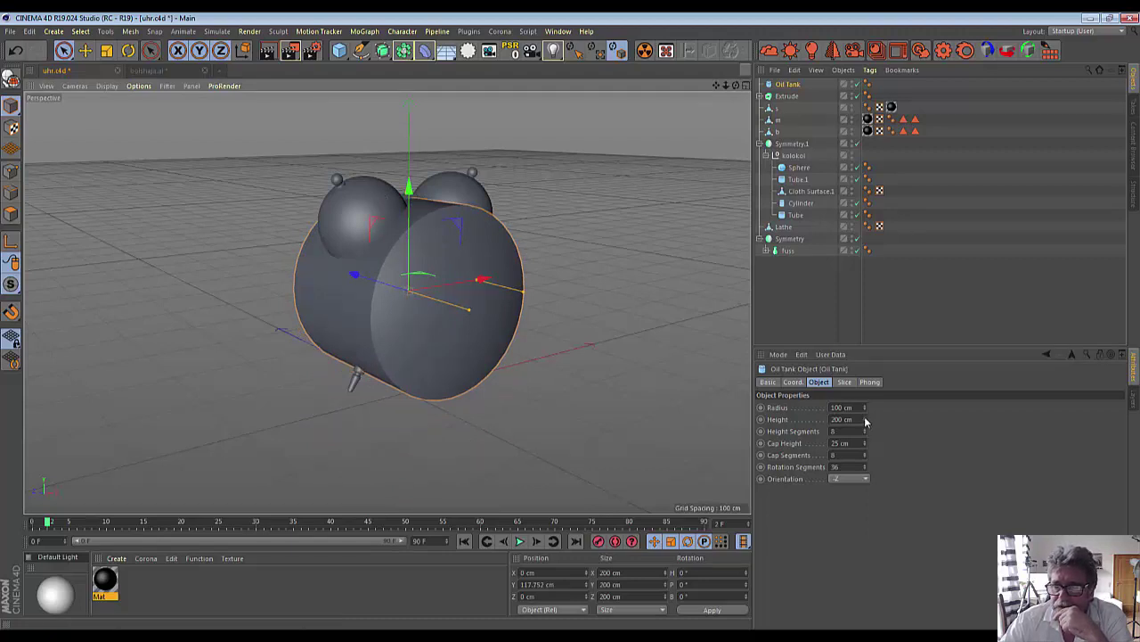
pyautogui.moveTo(864, 409)
pyautogui.mouseDown()
pyautogui.moveTo(833, 412)
pyautogui.moveTo(843, 412)
pyautogui.mouseUp()
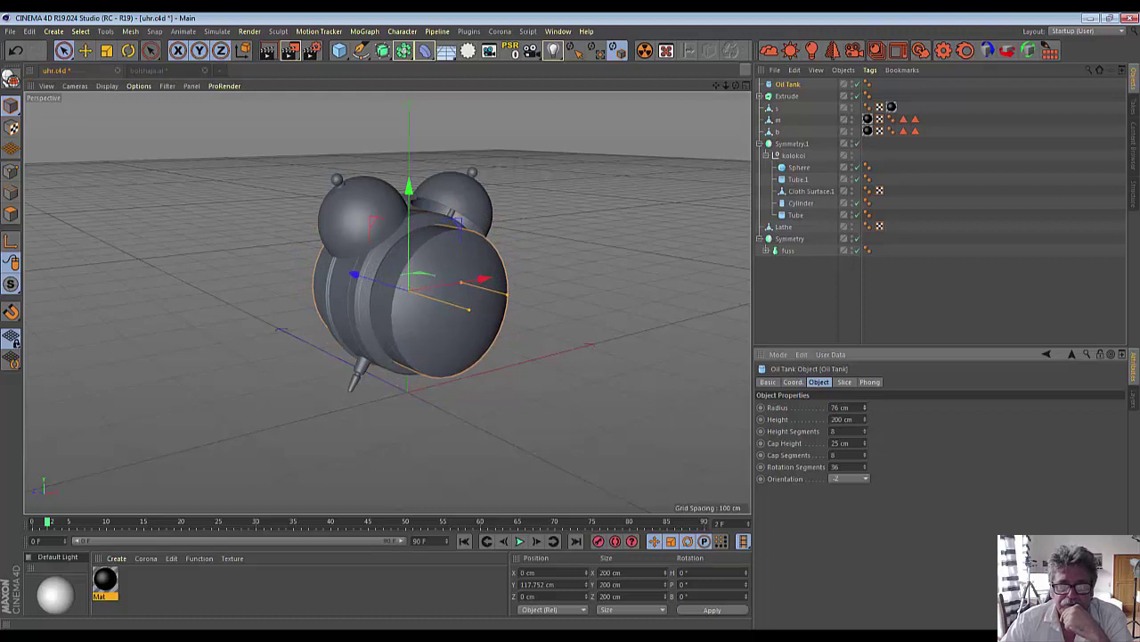
pyautogui.click(747, 86)
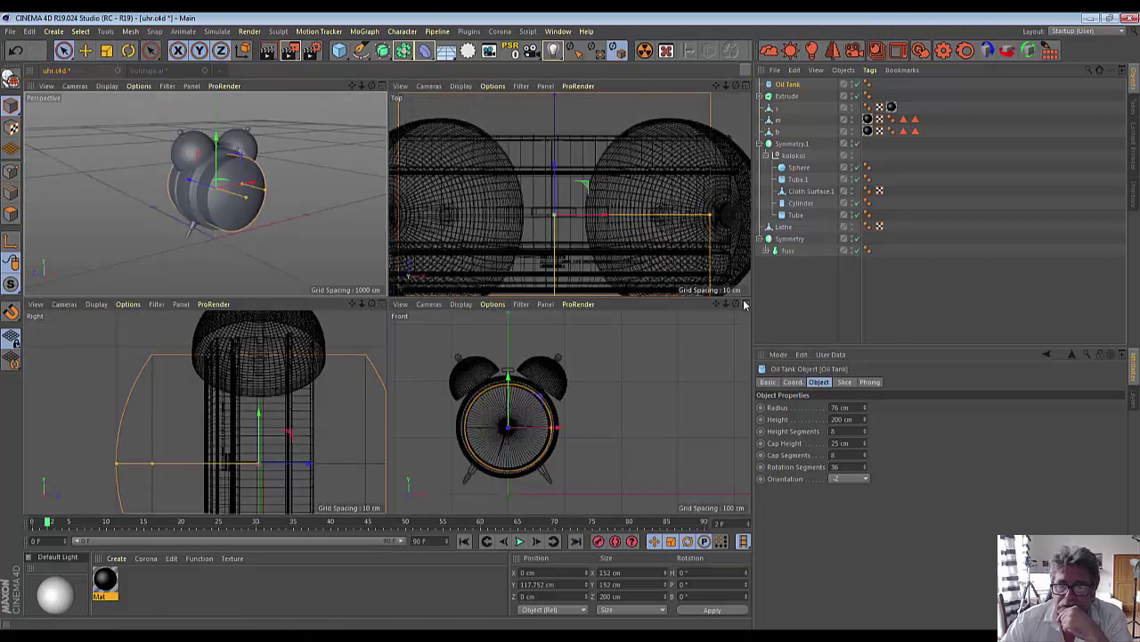
# Step: In the Front view, nudge the Oil Tank along X and Y to centre it on the face
pyautogui.click(745, 304)
pyautogui.scroll(2, 183, 337)
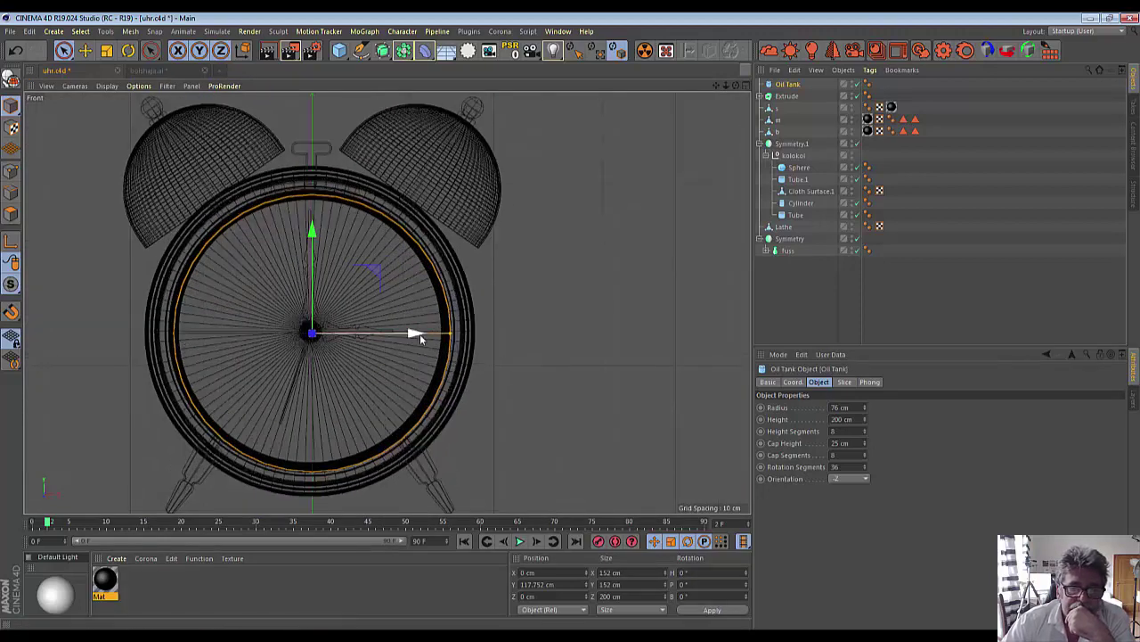
pyautogui.moveTo(419, 337); pyautogui.dragTo(420, 337)
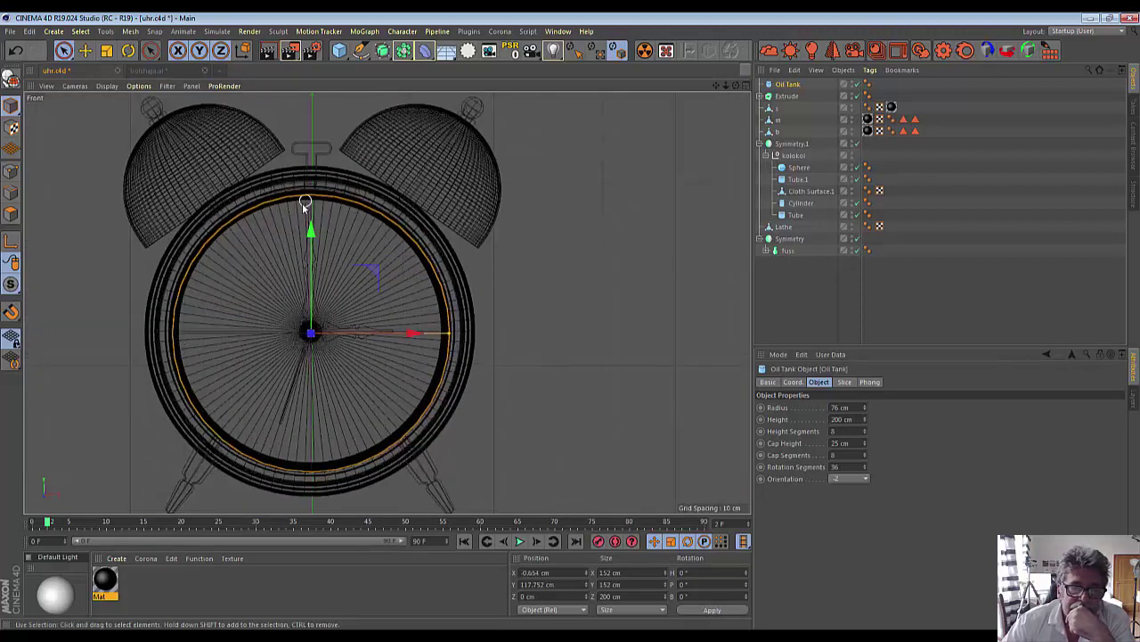
pyautogui.moveTo(310, 232); pyautogui.dragTo(312, 233)
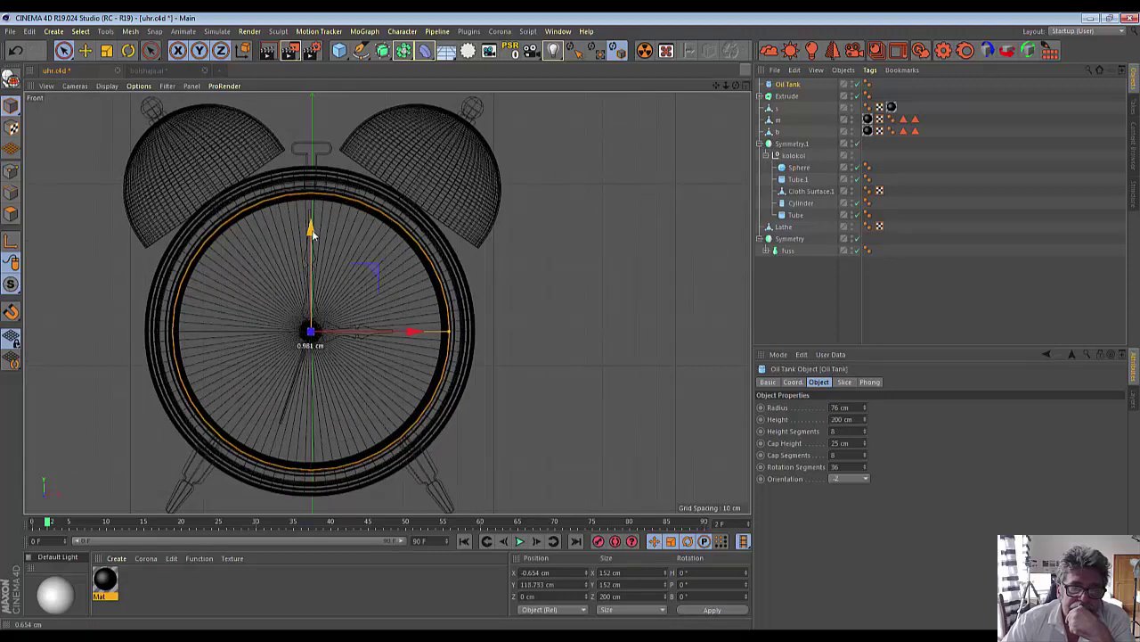
pyautogui.click(746, 85)
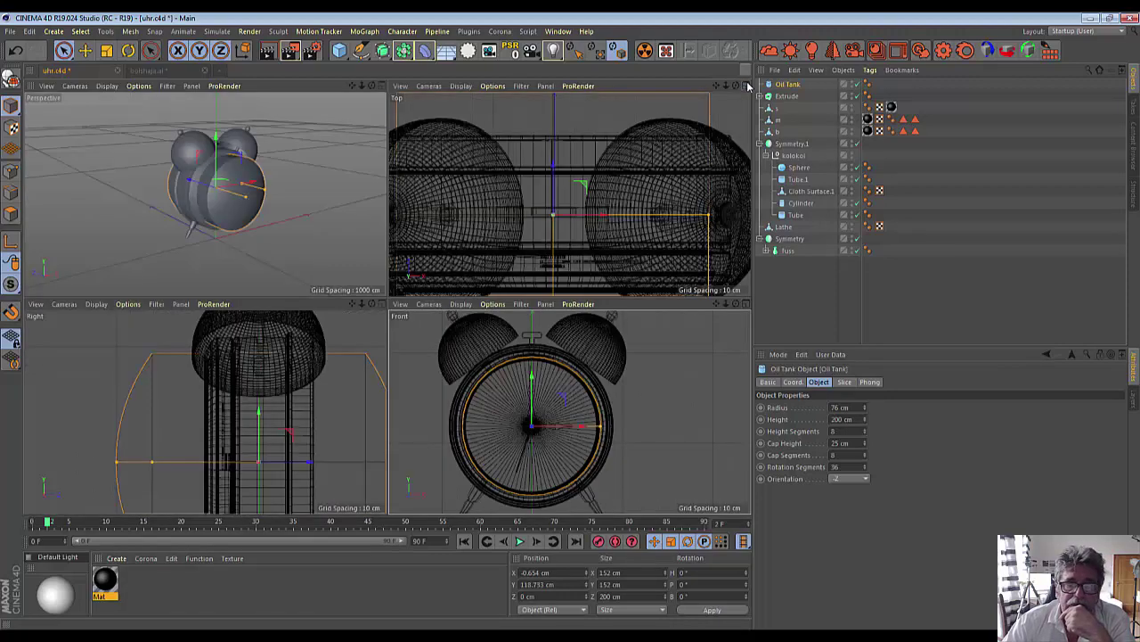
# Step: Back in Perspective, make the Oil Tank an editable polygon object
pyautogui.click(381, 86)
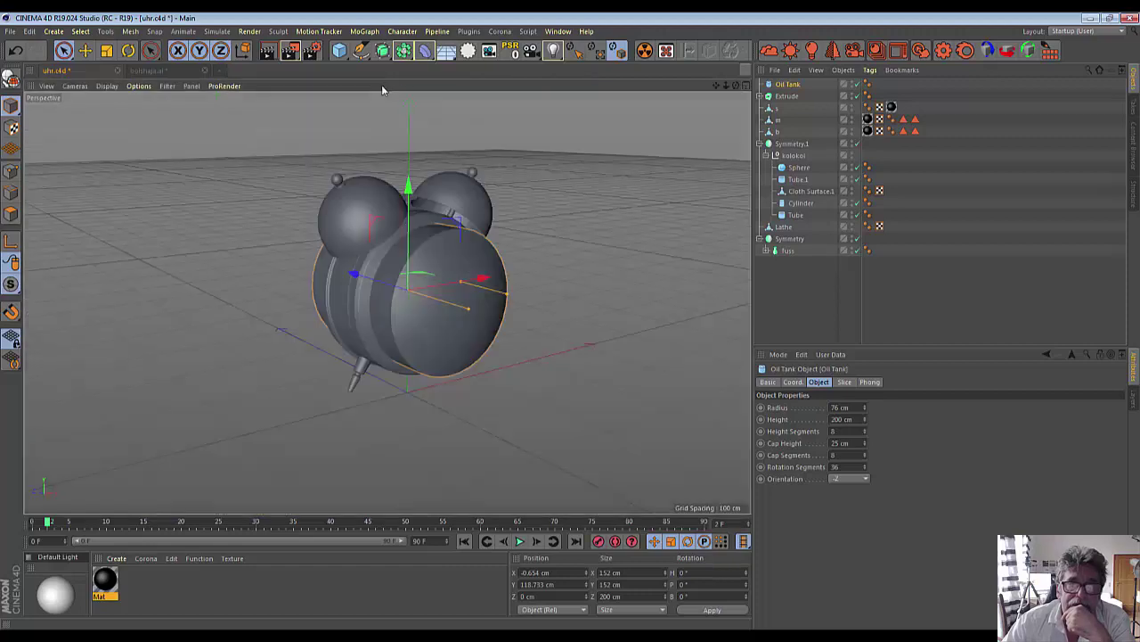
pyautogui.moveTo(736, 85); pyautogui.dragTo(695, 89)
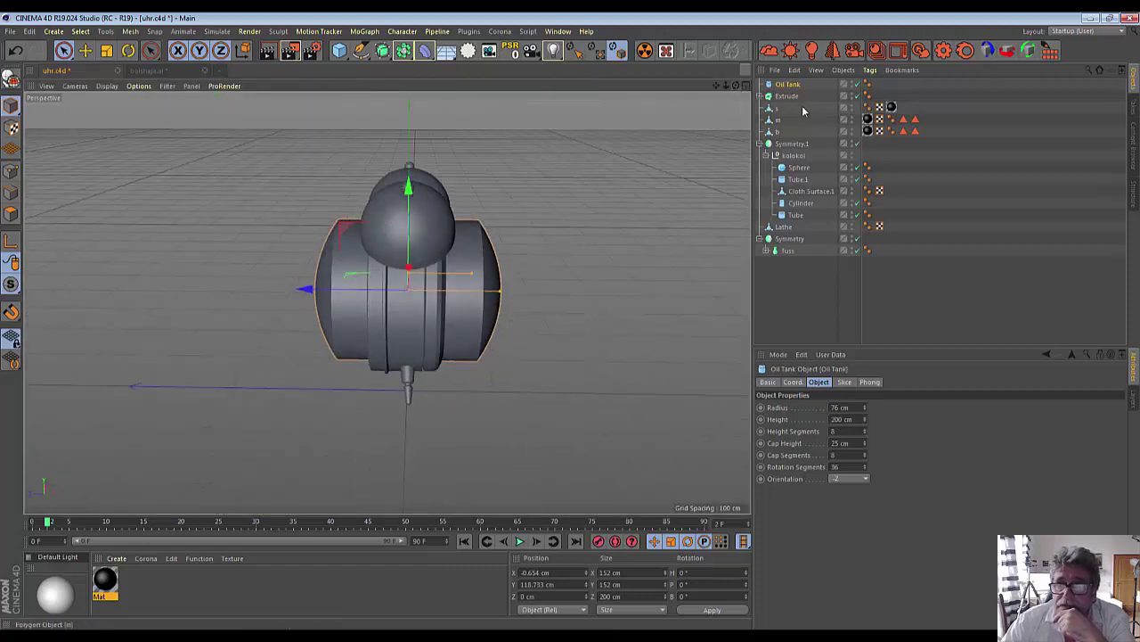
pyautogui.click(12, 78)
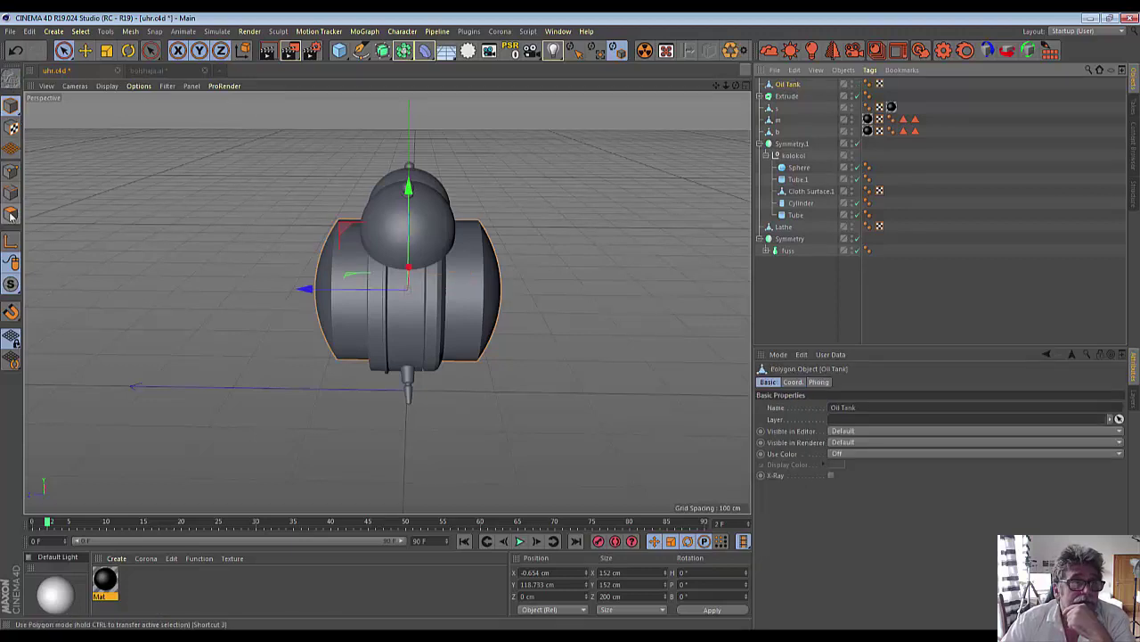
# Step: Box-select points, then polygons, on the editable Oil Tank
pyautogui.click(11, 172)
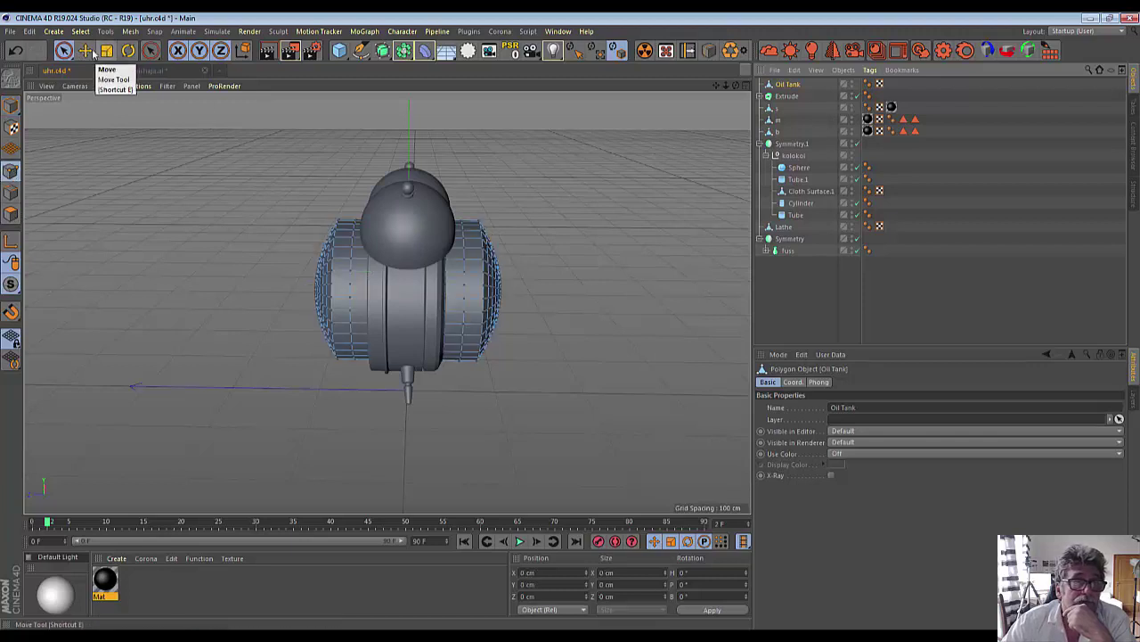
pyautogui.click(64, 51)
pyautogui.click(125, 88)
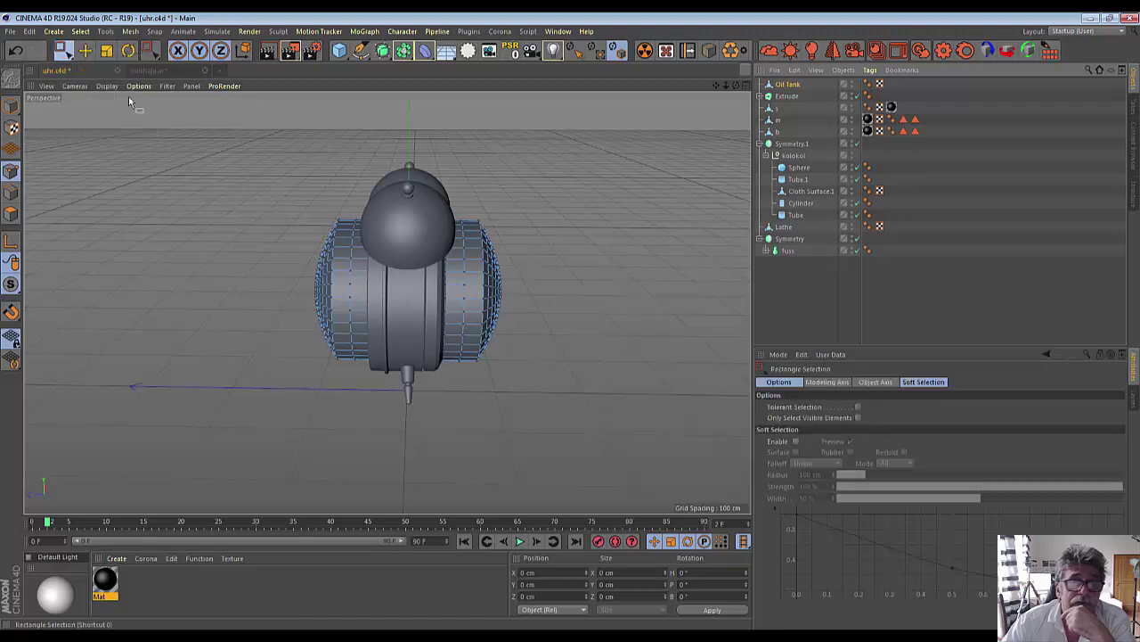
pyautogui.moveTo(276, 101); pyautogui.dragTo(477, 420)
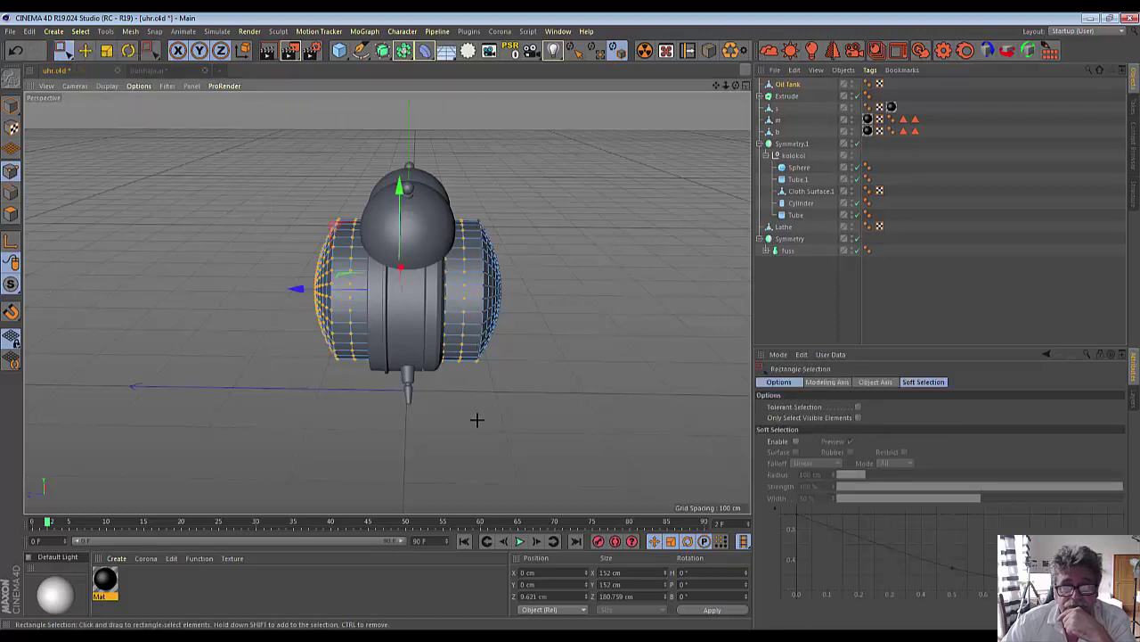
pyautogui.moveTo(267, 98); pyautogui.dragTo(479, 517)
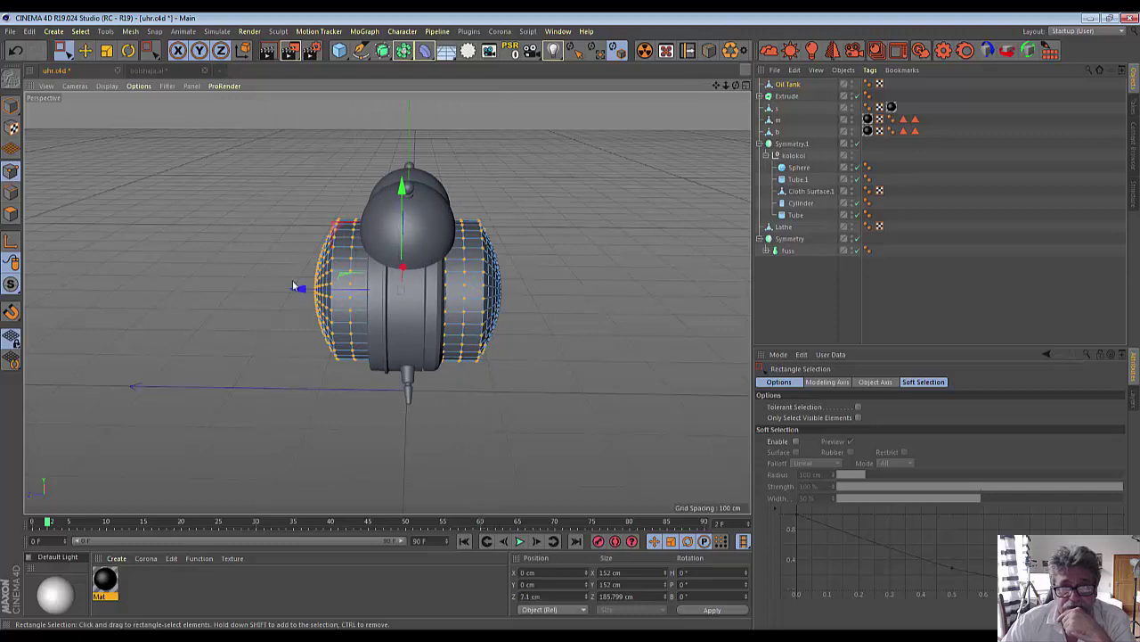
pyautogui.moveTo(288, 130)
pyautogui.mouseDown()
pyautogui.moveTo(473, 463)
pyautogui.moveTo(469, 479)
pyautogui.mouseUp()
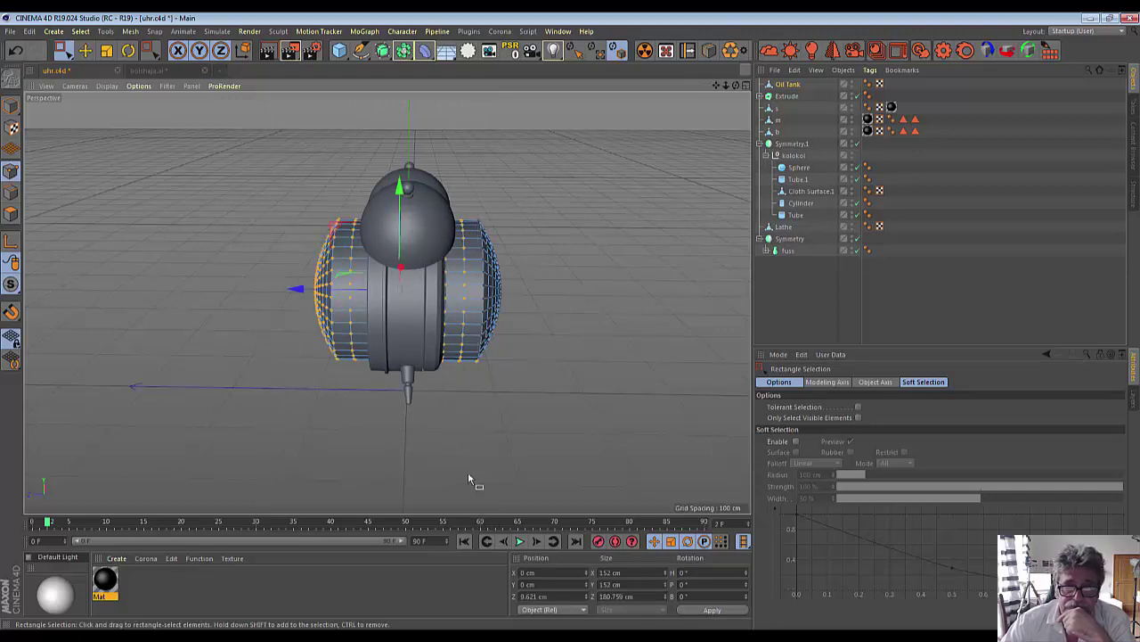
pyautogui.click(11, 213)
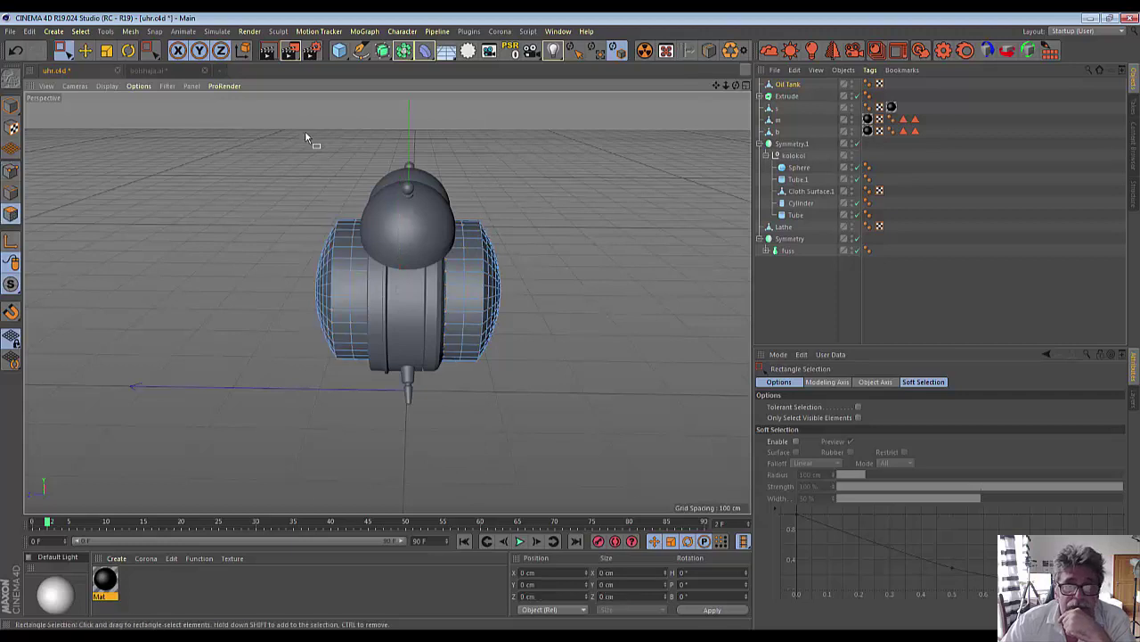
pyautogui.moveTo(306, 133); pyautogui.dragTo(478, 493)
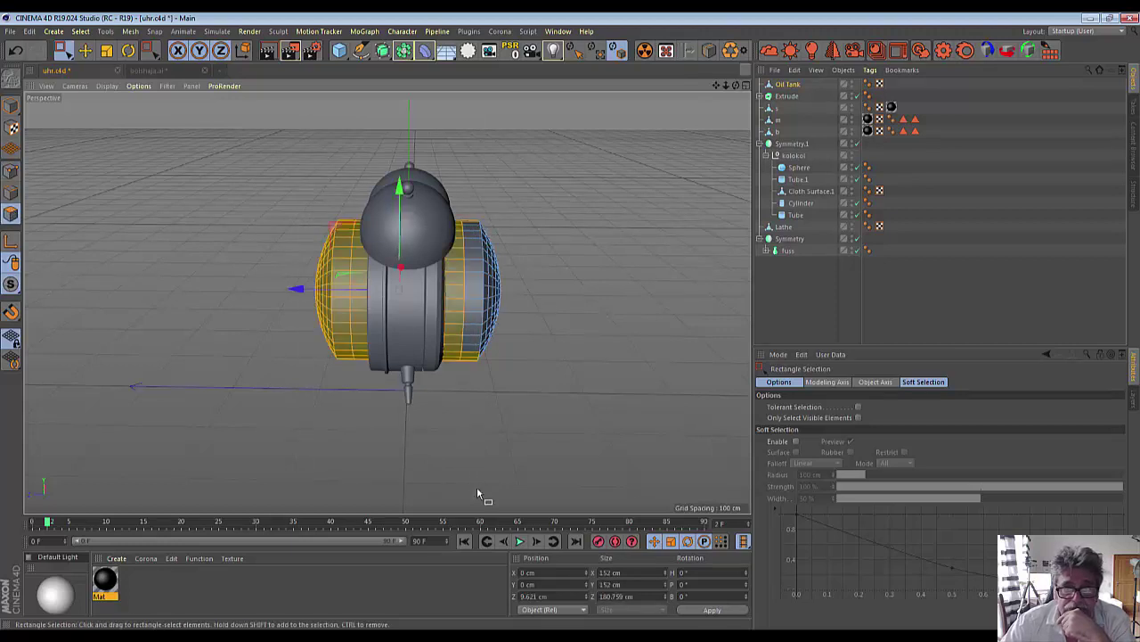
pyautogui.moveTo(305, 125); pyautogui.dragTo(479, 482)
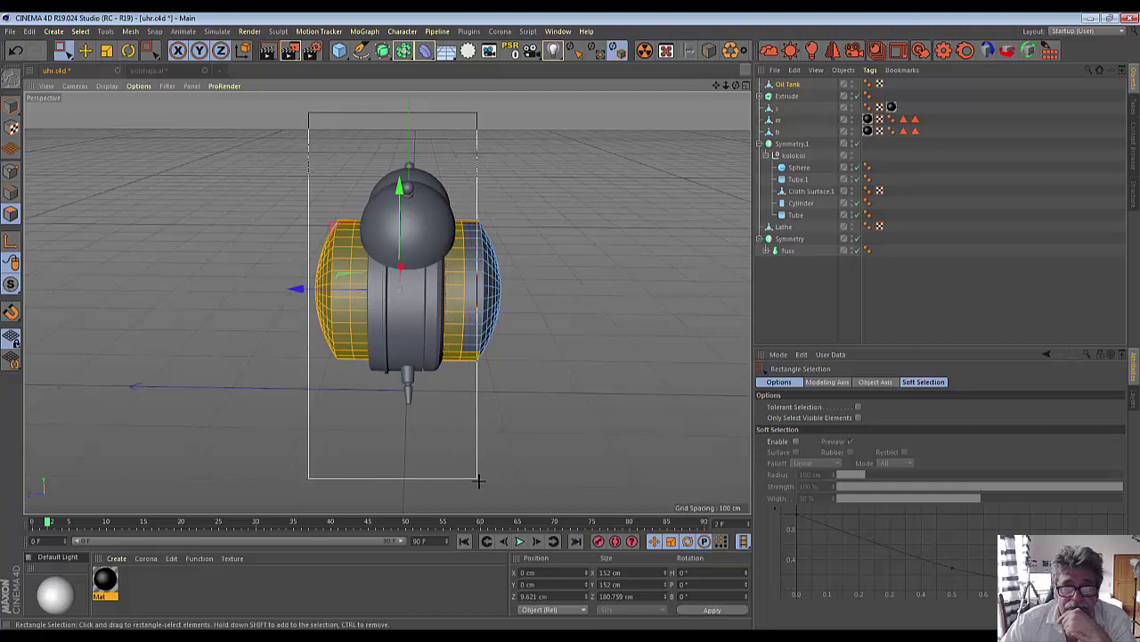
# Step: In the Right view, paint-select everything except the front cap and delete those polygons
pyautogui.click(747, 86)
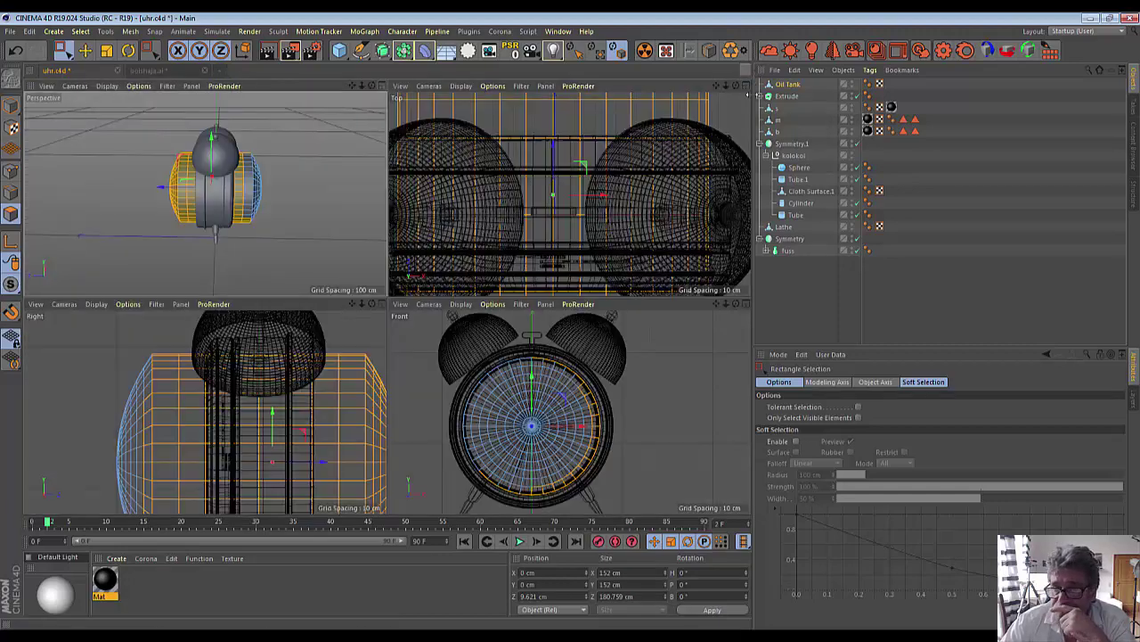
pyautogui.click(382, 304)
pyautogui.scroll(-3, 385, 294)
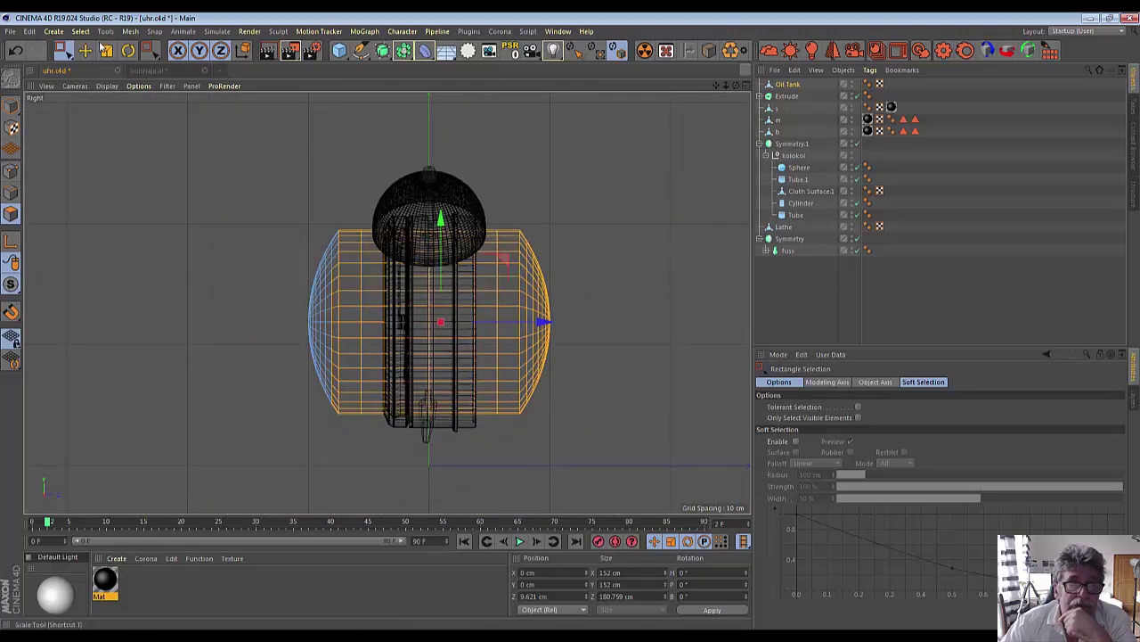
pyautogui.moveTo(63, 49); pyautogui.dragTo(116, 66)
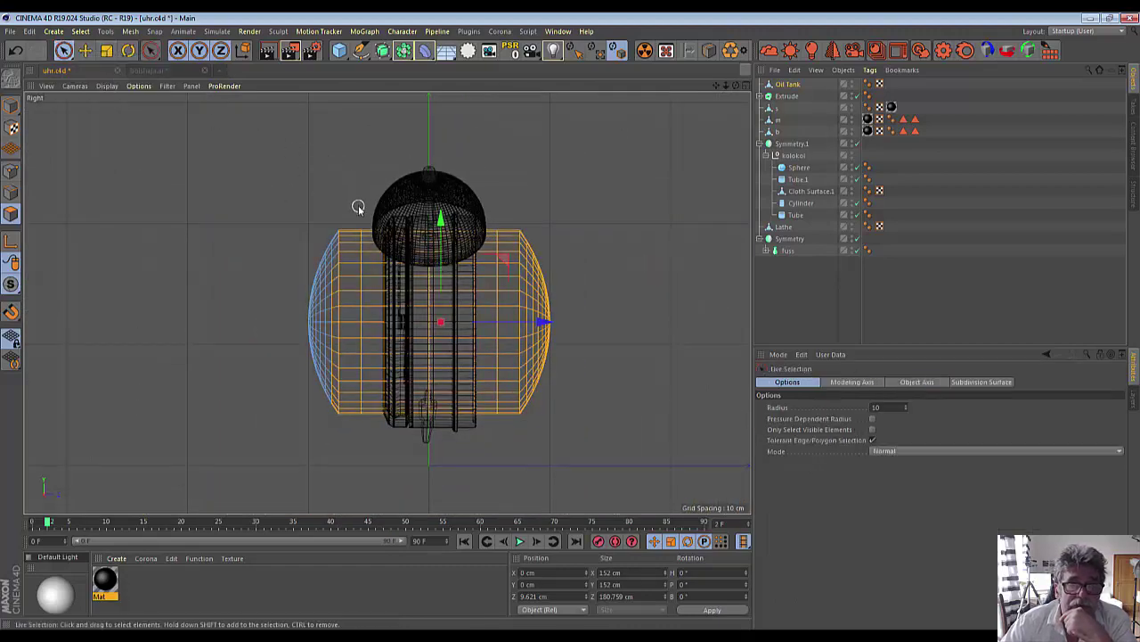
pyautogui.moveTo(358, 207); pyautogui.dragTo(362, 299)
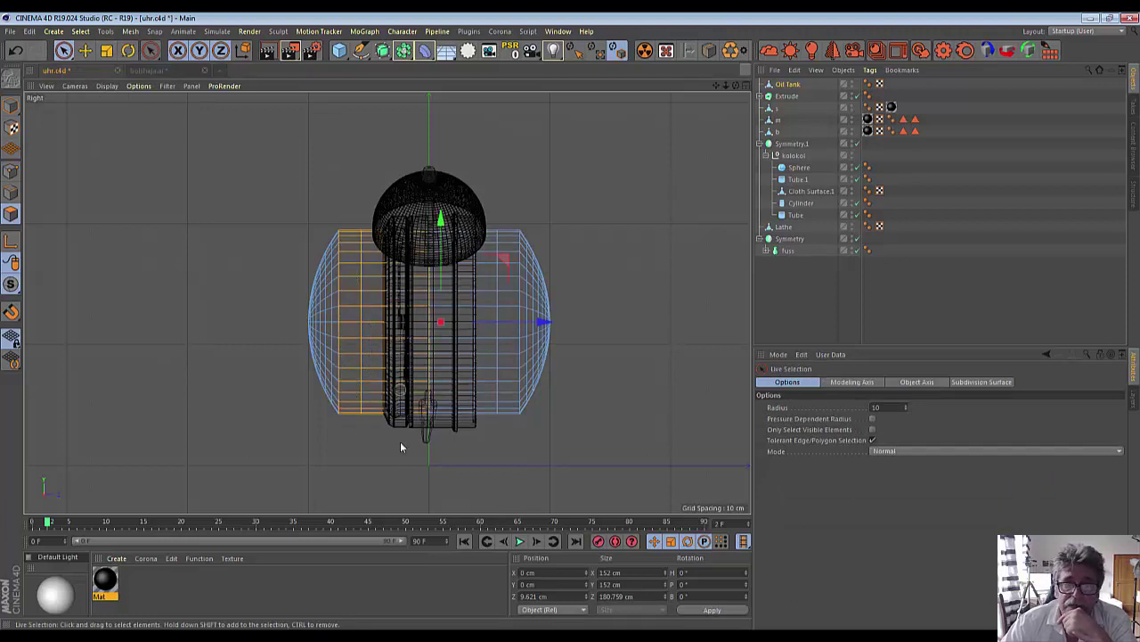
pyautogui.moveTo(453, 291); pyautogui.dragTo(540, 419)
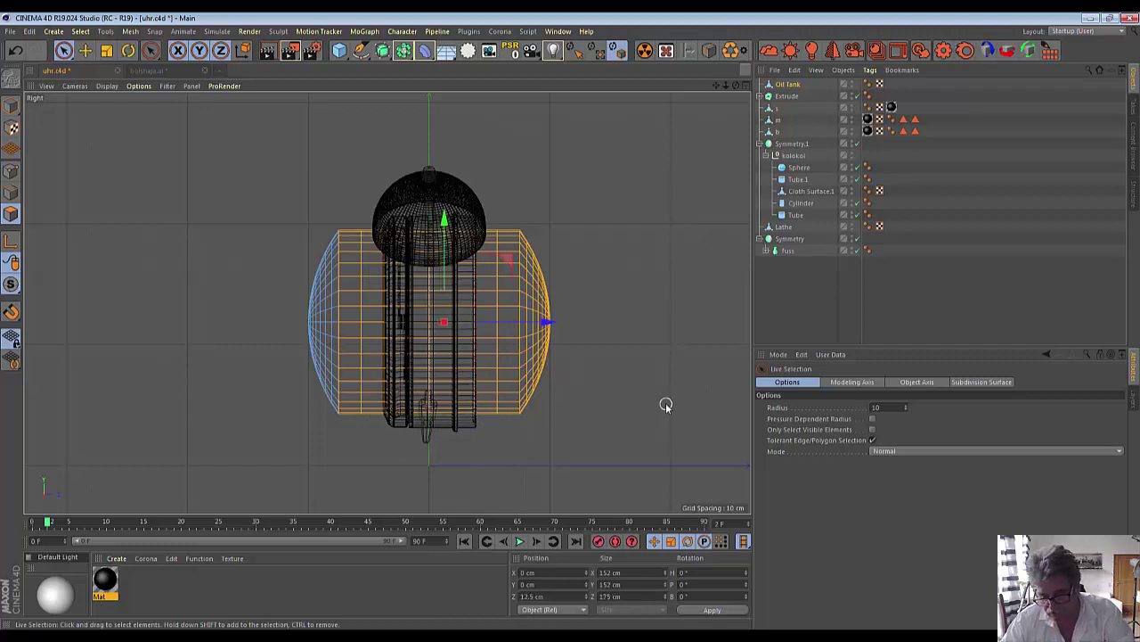
pyautogui.press('Delete')
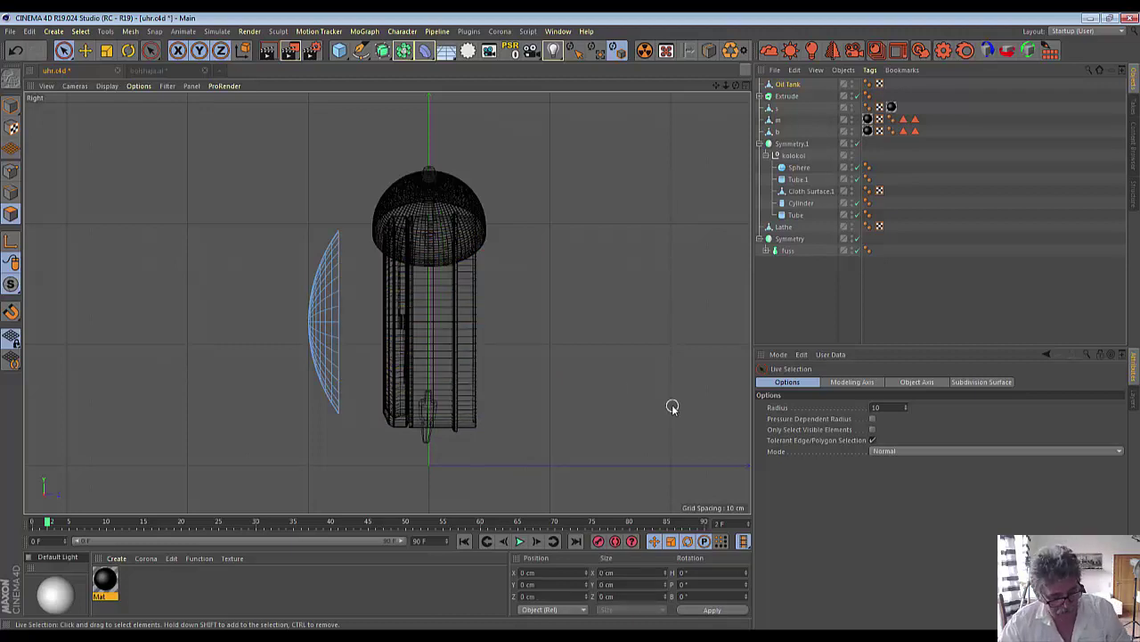
pyautogui.hotkey('ctrl', 'z')
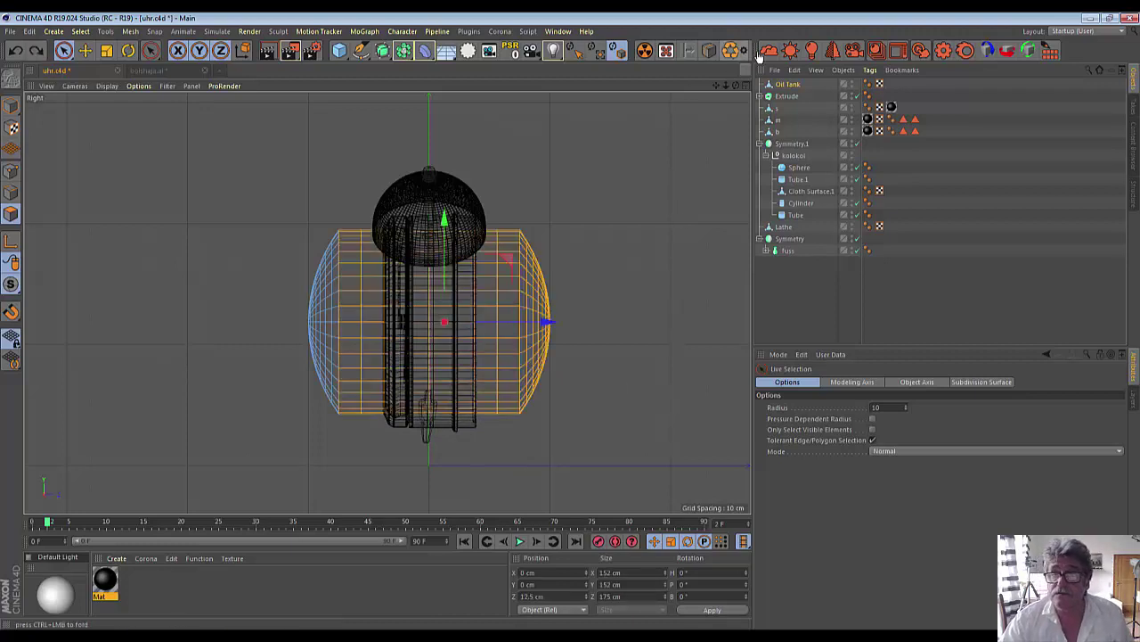
pyautogui.click(753, 55)
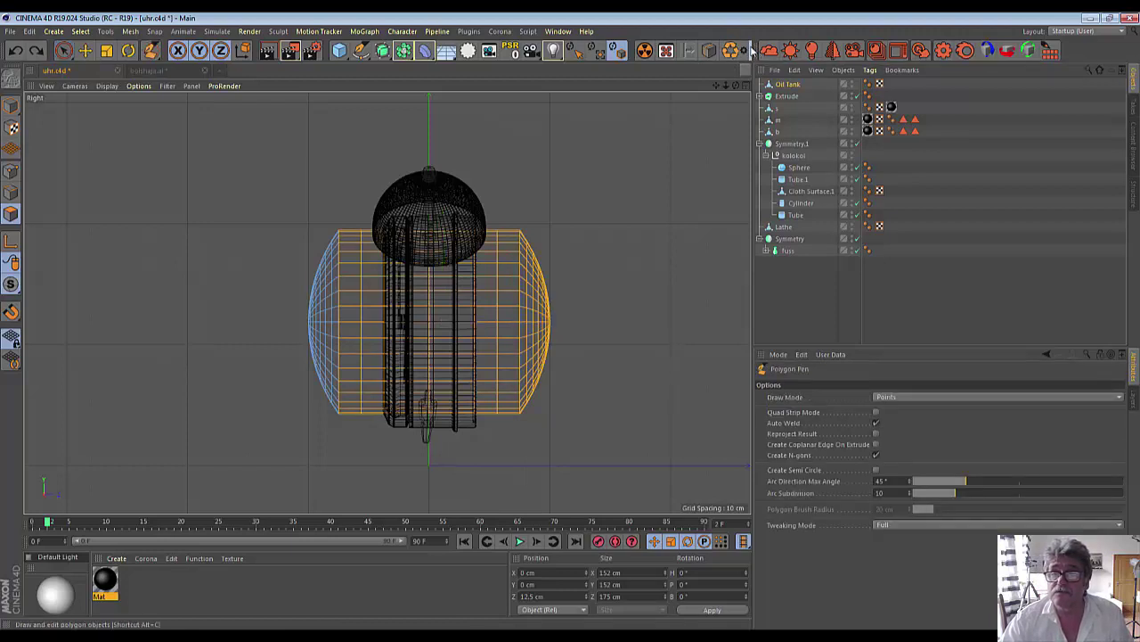
pyautogui.moveTo(753, 52); pyautogui.dragTo(899, 57)
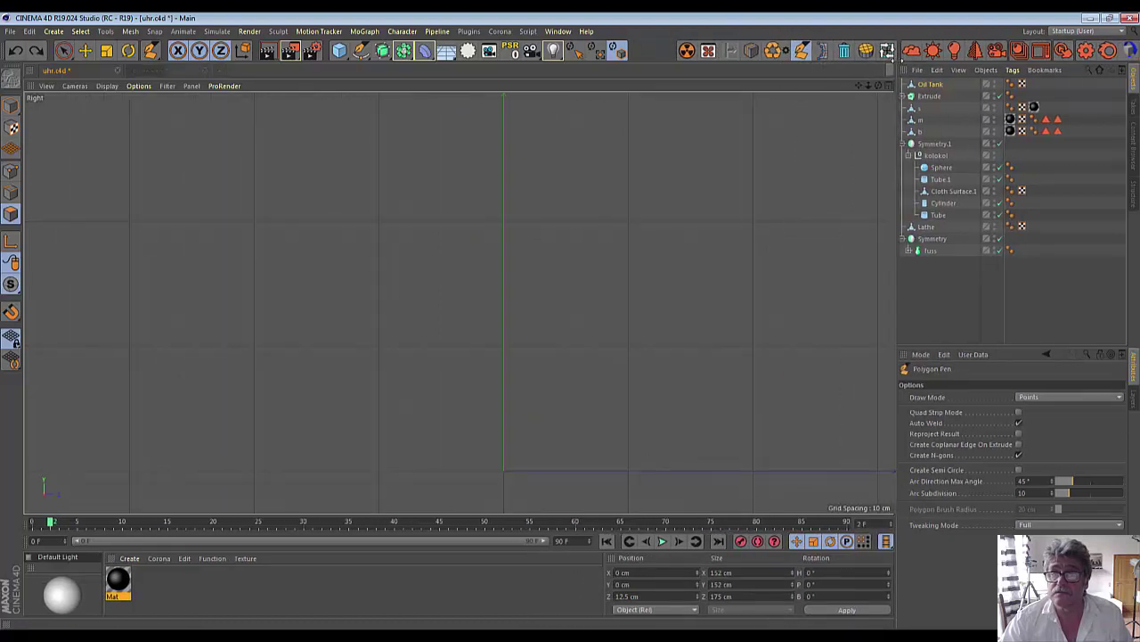
pyautogui.click(844, 50)
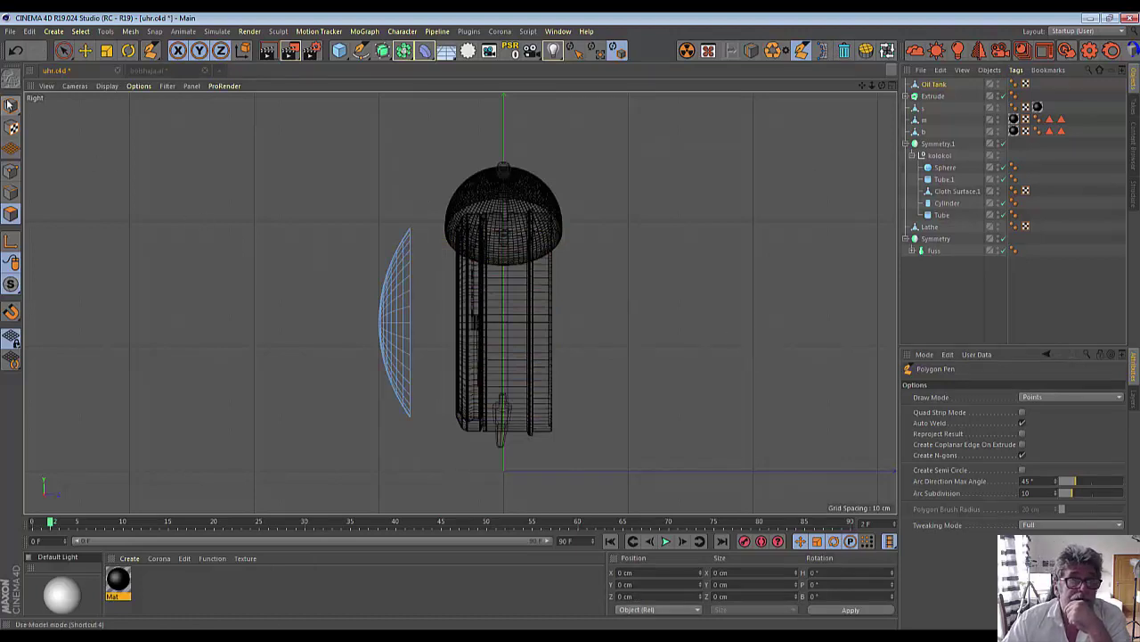
pyautogui.moveTo(64, 51); pyautogui.dragTo(96, 71)
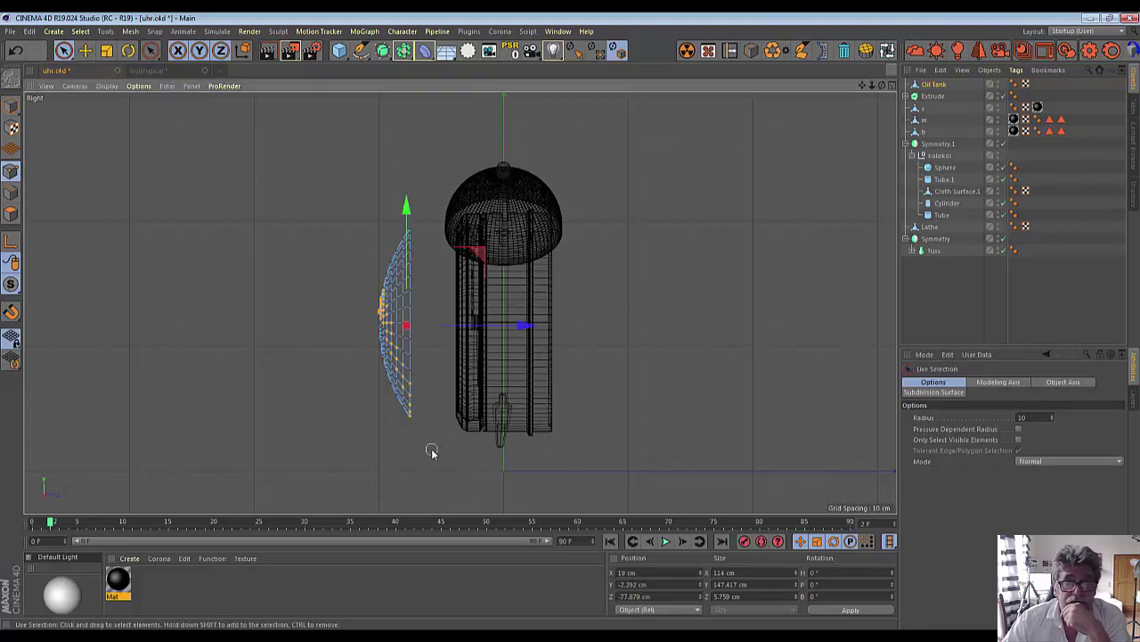
pyautogui.moveTo(64, 51); pyautogui.dragTo(85, 91)
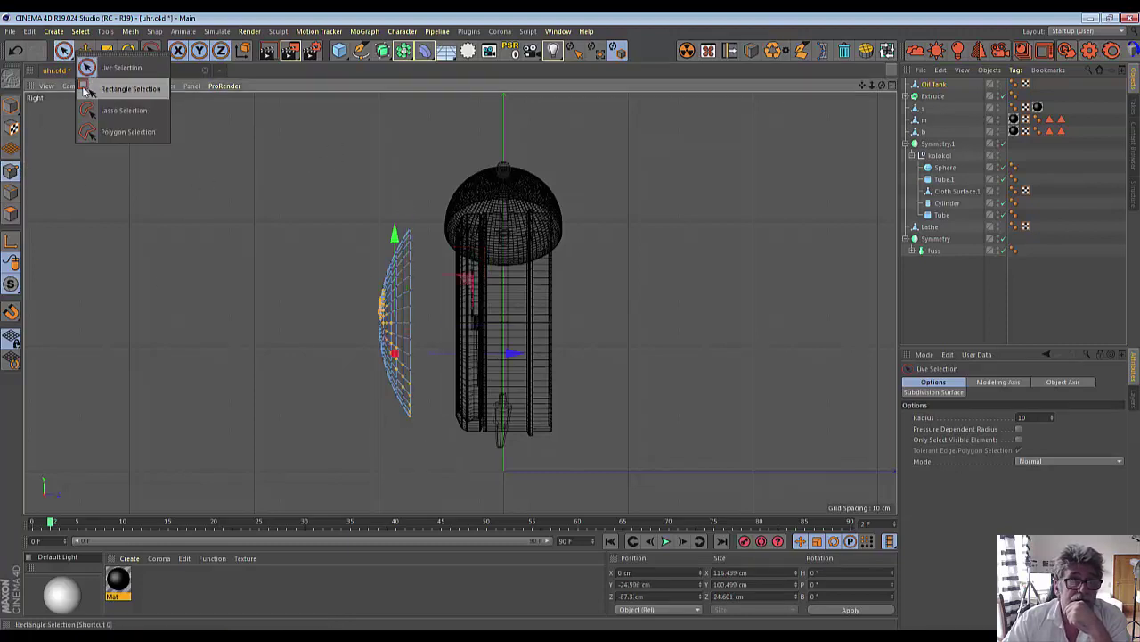
pyautogui.moveTo(349, 175); pyautogui.dragTo(445, 476)
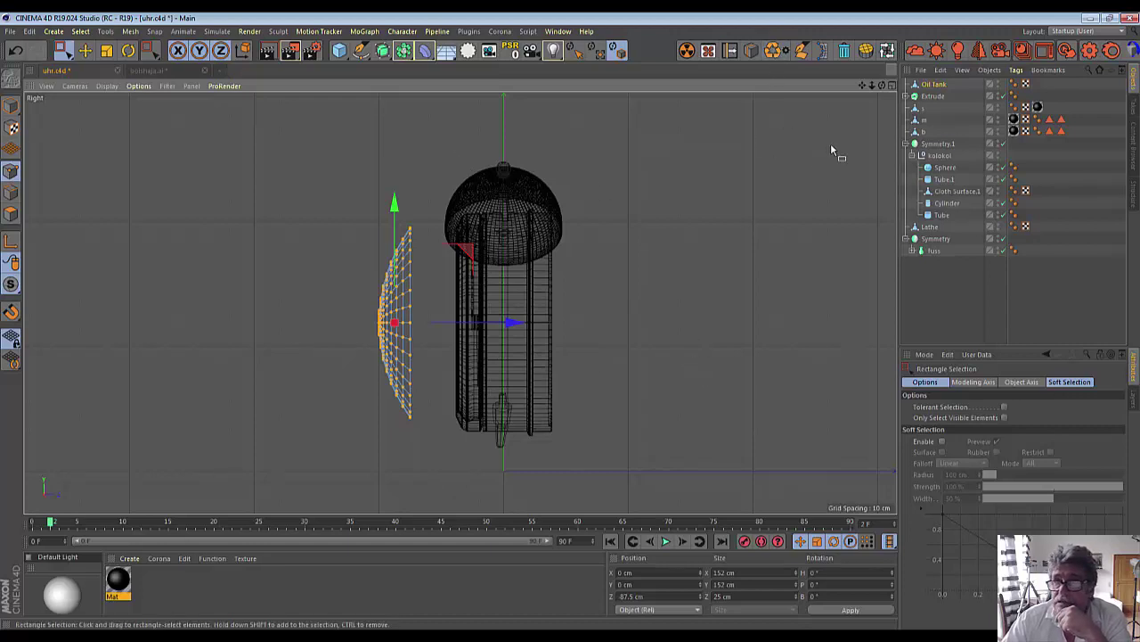
pyautogui.click(931, 85)
pyautogui.write('T')
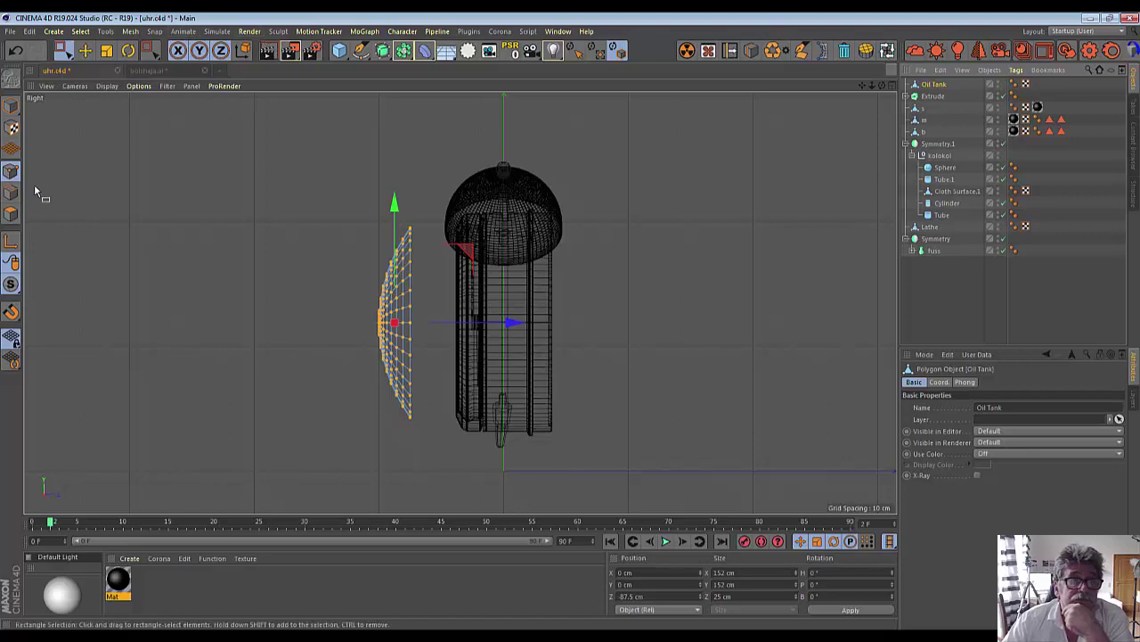
pyautogui.click(11, 214)
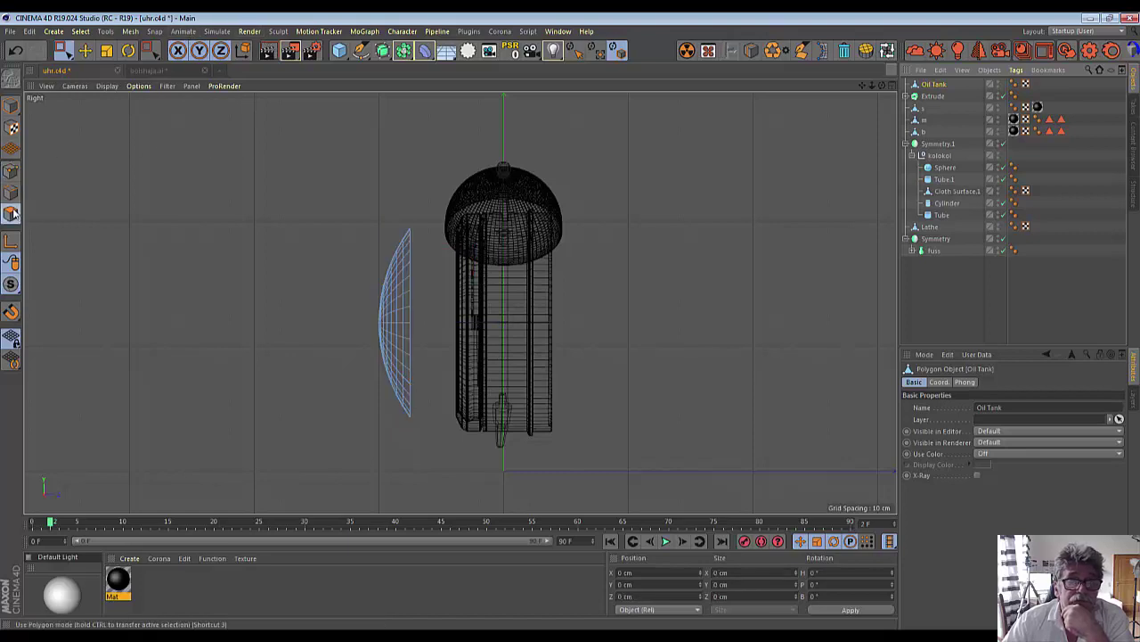
# Step: Place the Oil Tank cap inside a new Cloth Surface with 1 cm thickness
pyautogui.click(217, 32)
pyautogui.moveTo(216, 49)
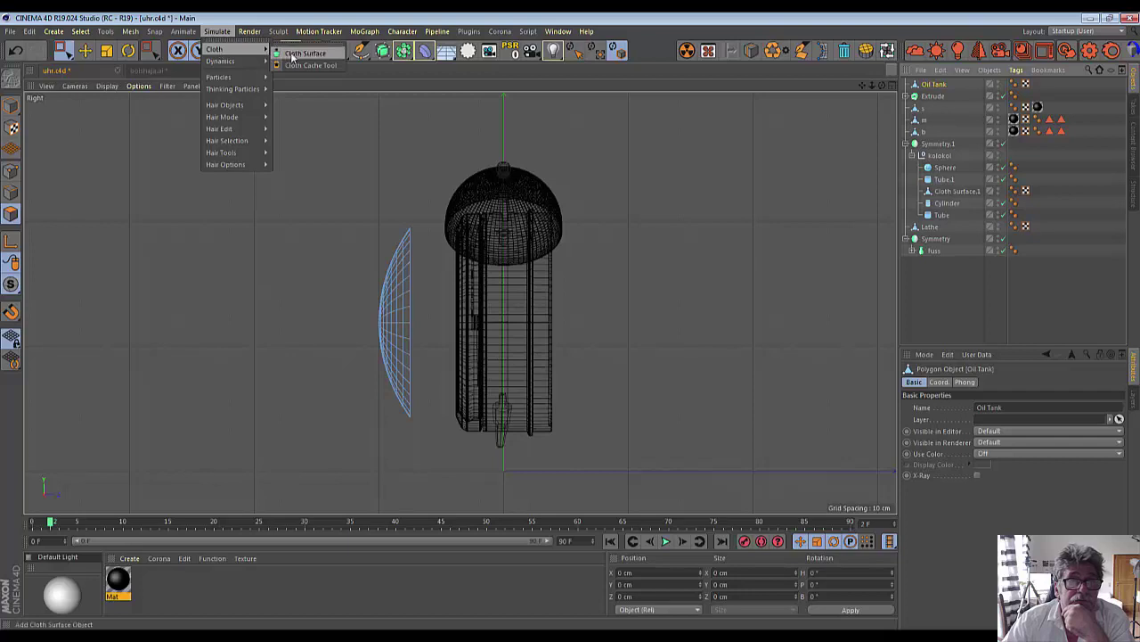
pyautogui.click(304, 54)
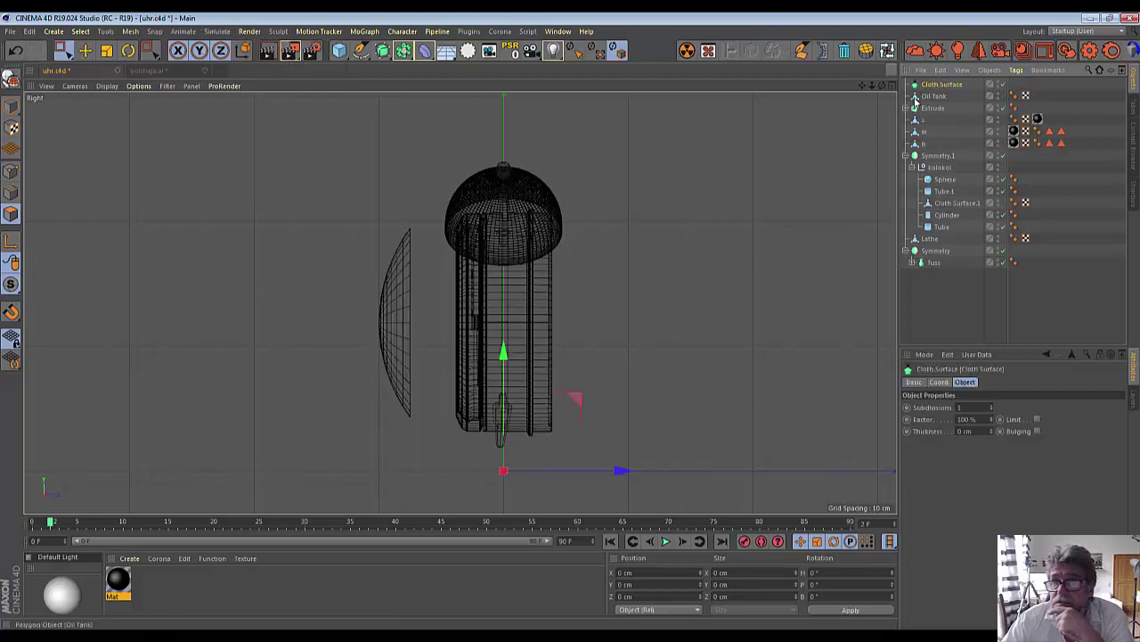
pyautogui.moveTo(932, 95); pyautogui.dragTo(935, 86)
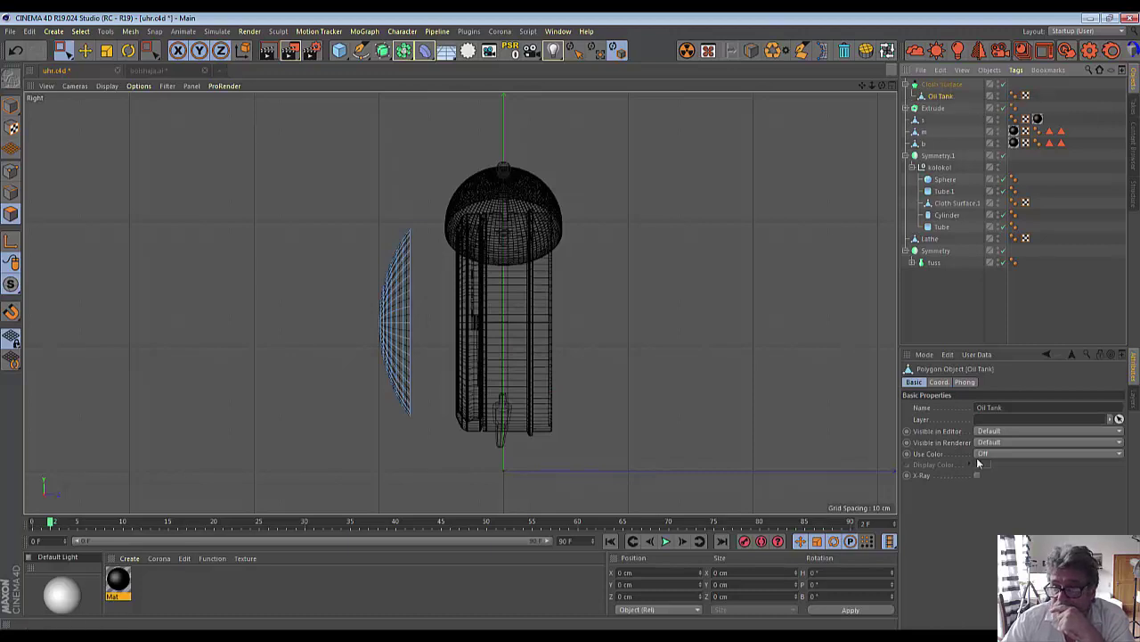
pyautogui.click(943, 84)
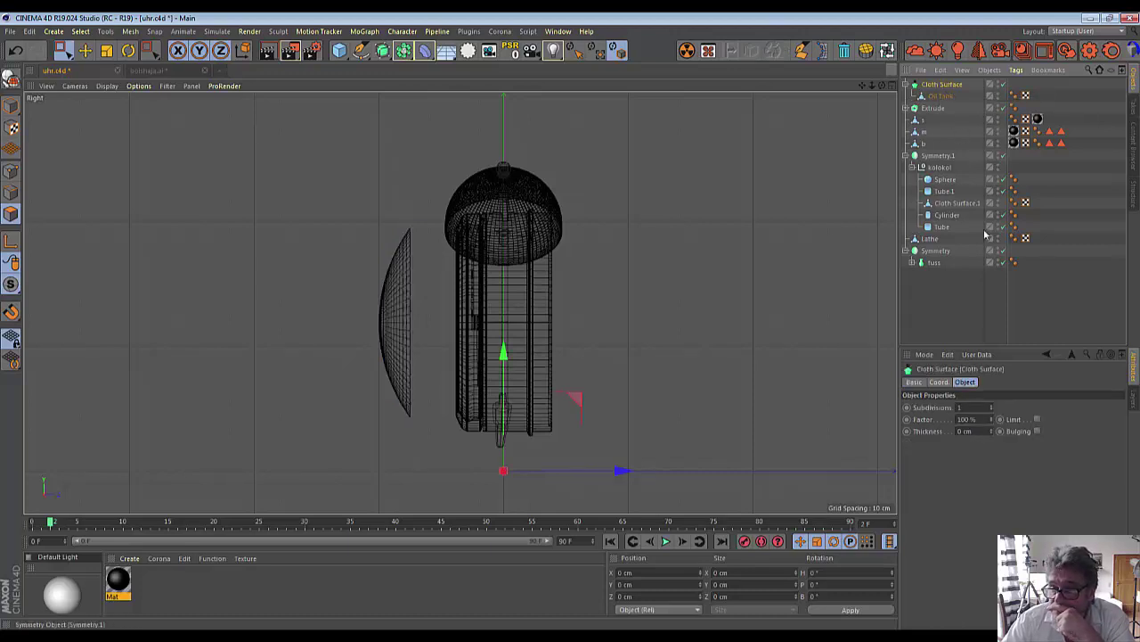
pyautogui.click(991, 429)
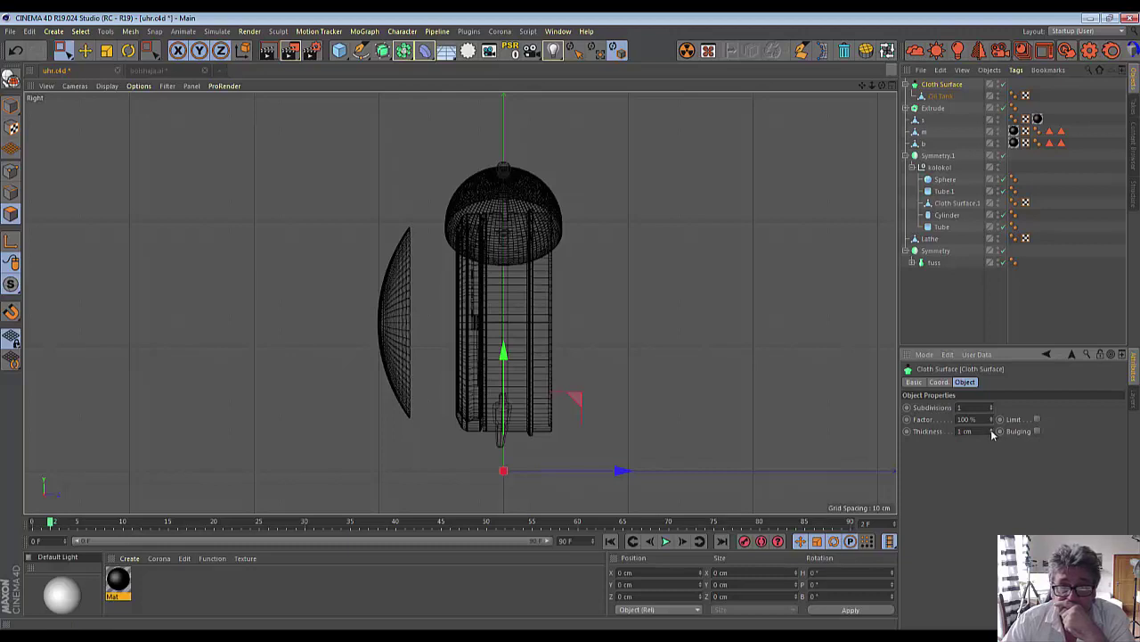
pyautogui.click(905, 85)
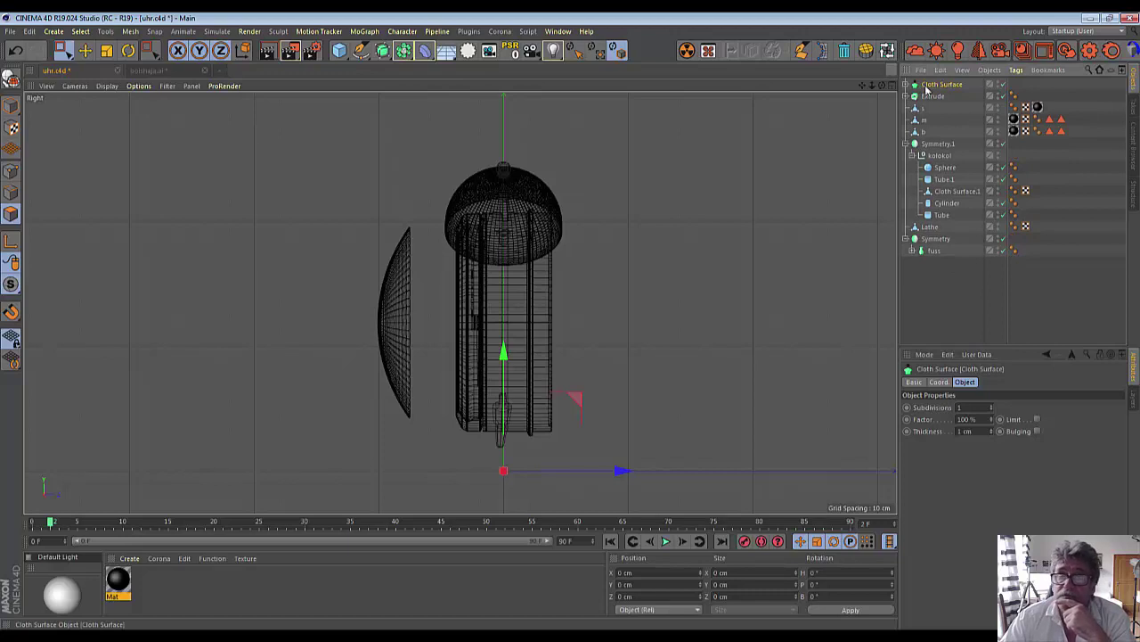
# Step: Apply Current State to Object on Cloth Surface and Oil Tank, and rename the result 'glas'
pyautogui.click(935, 85)
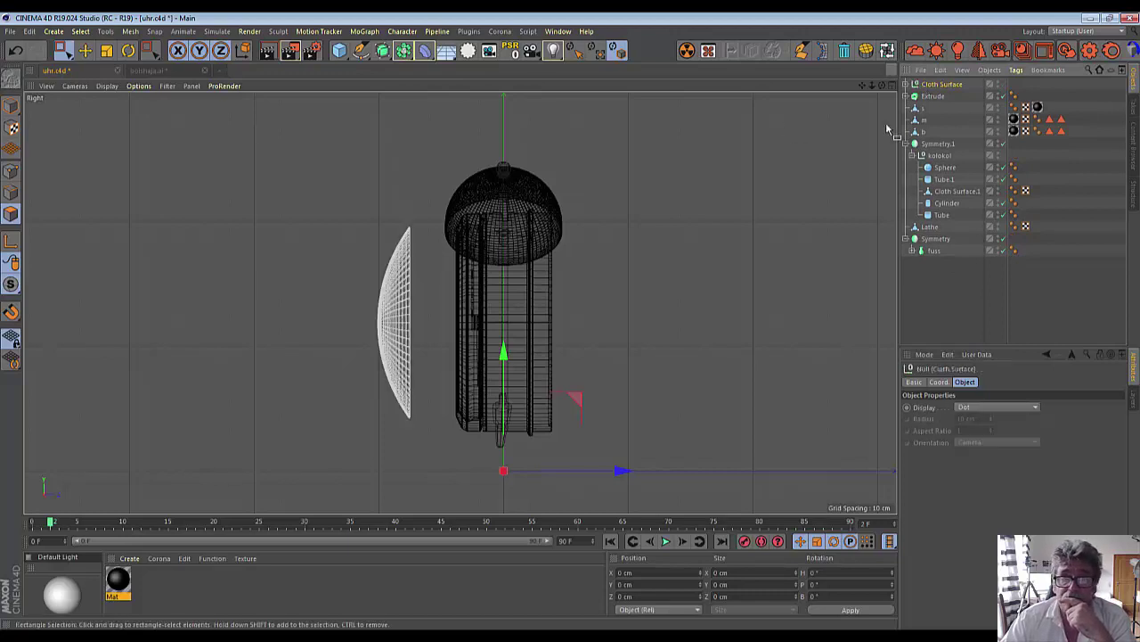
pyautogui.click(905, 84)
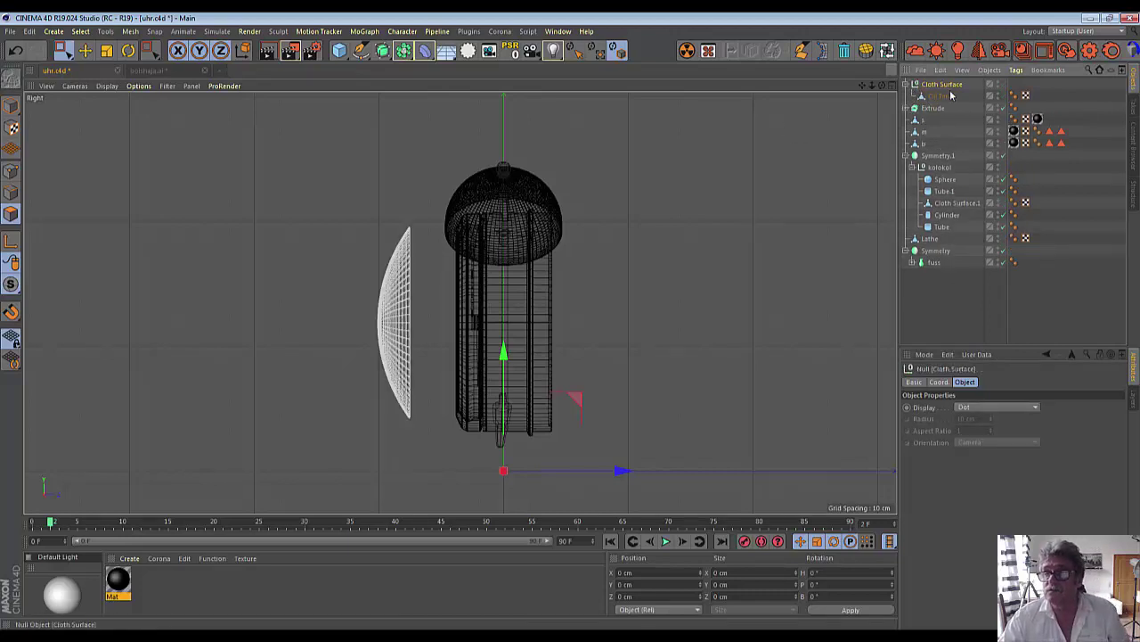
pyautogui.click(938, 98)
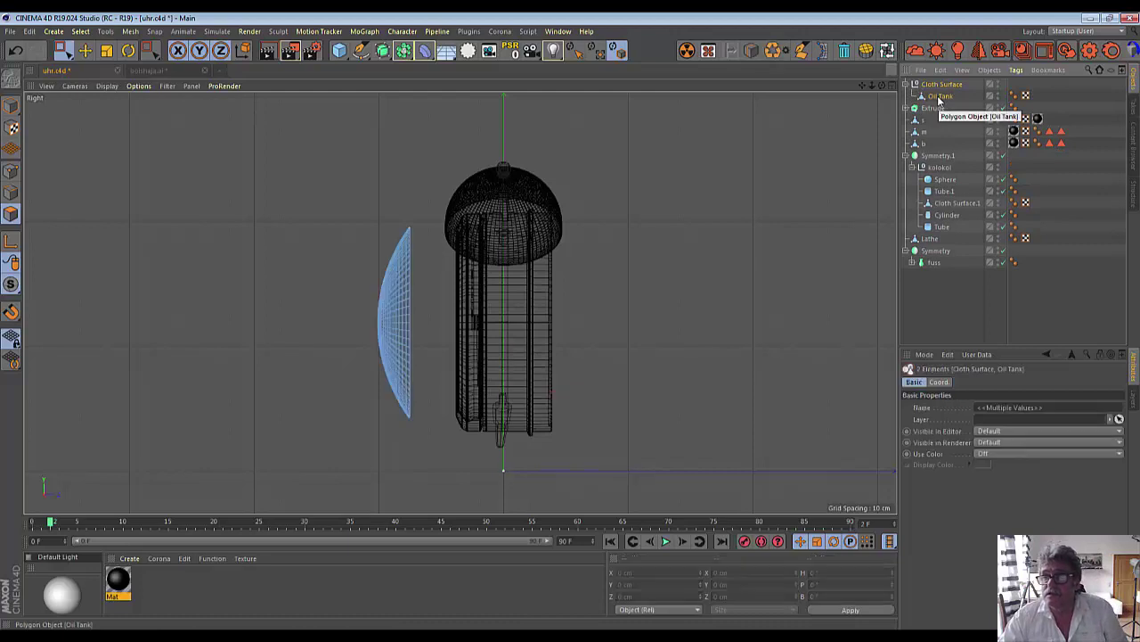
pyautogui.rightClick(940, 99)
pyautogui.click(976, 449)
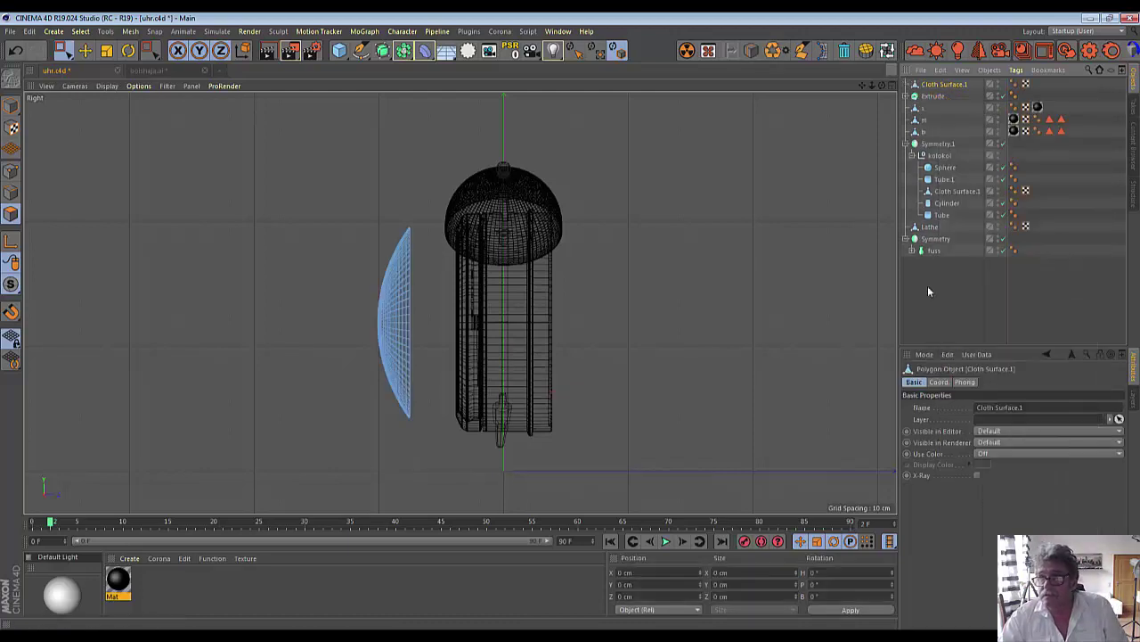
pyautogui.doubleClick(942, 84)
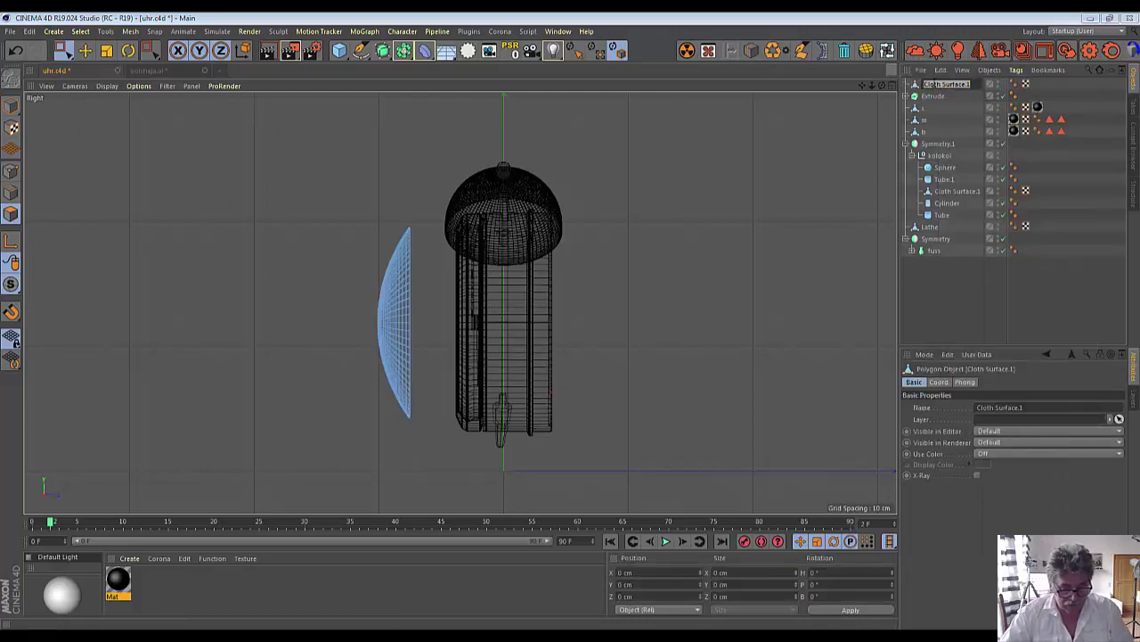
pyautogui.write('d')
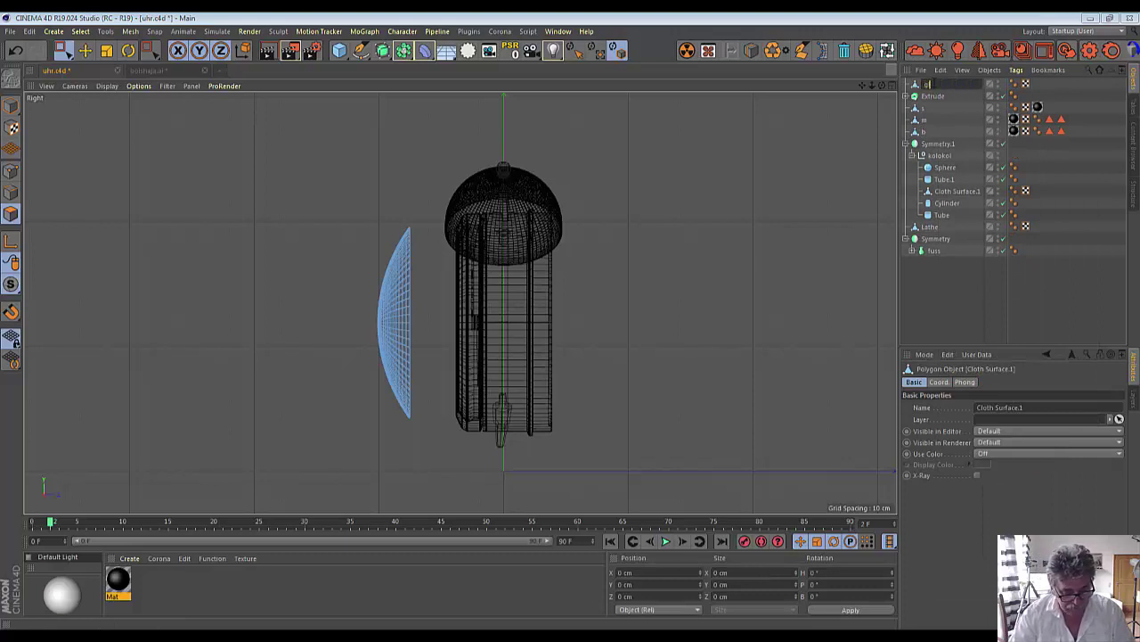
pyautogui.press('Return')
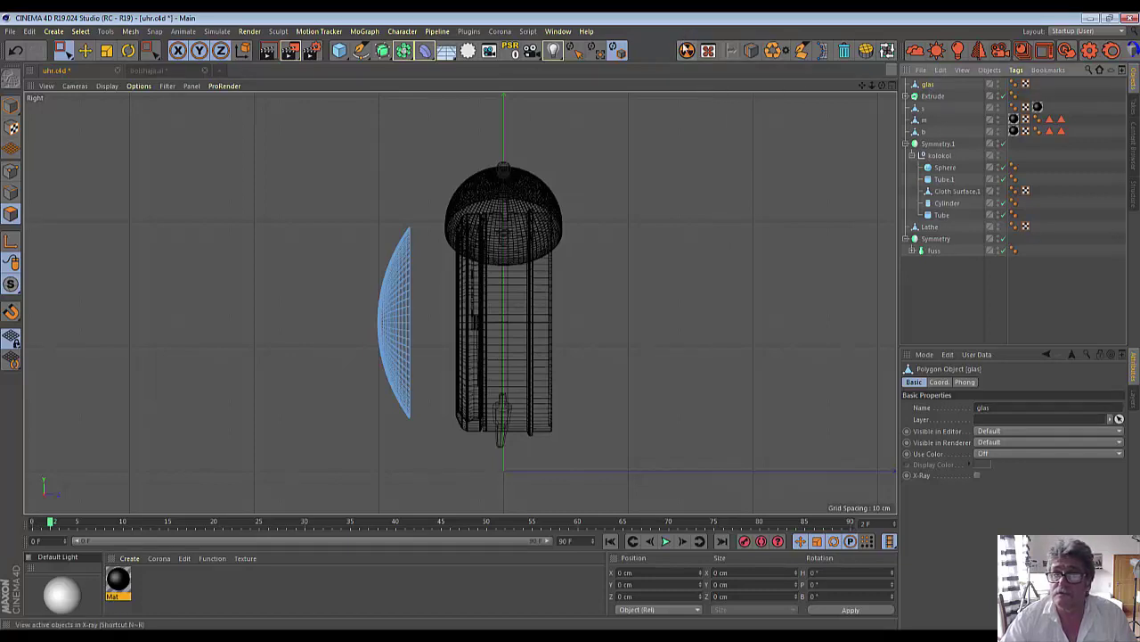
# Step: Enable X-Ray and move the glas cover forward along Z to about 28.8 cm
pyautogui.click(894, 86)
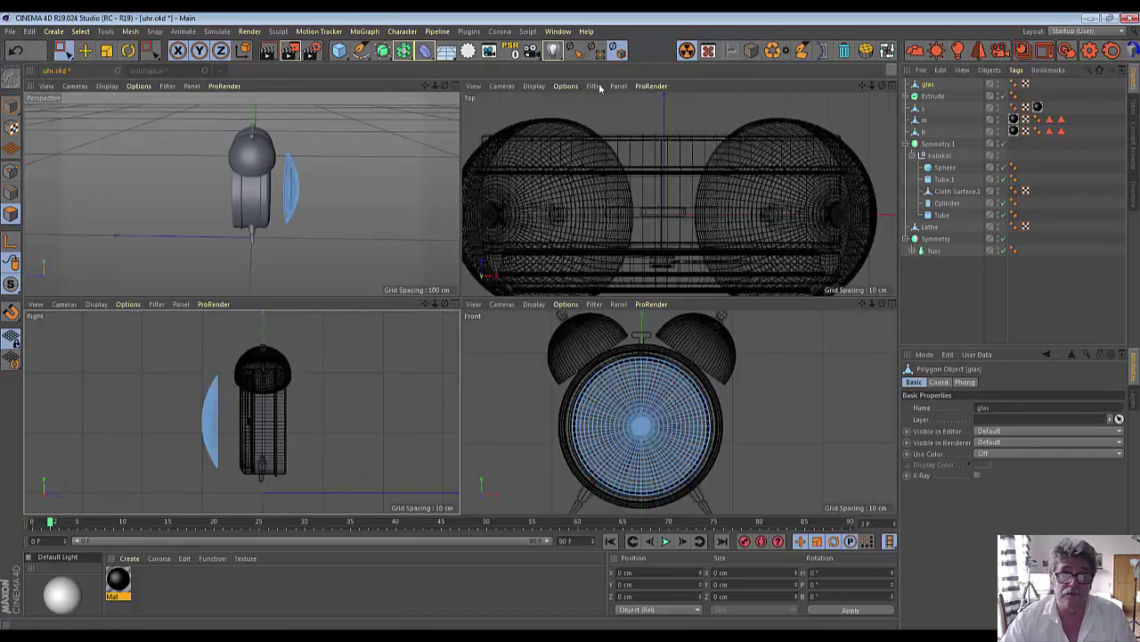
pyautogui.click(454, 86)
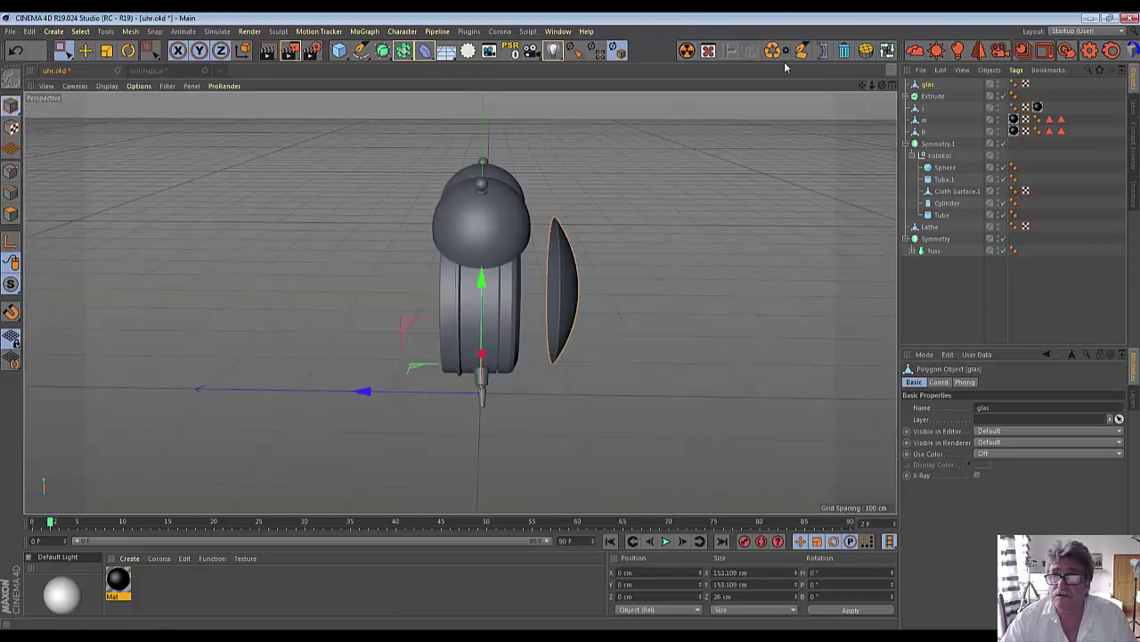
pyautogui.click(686, 50)
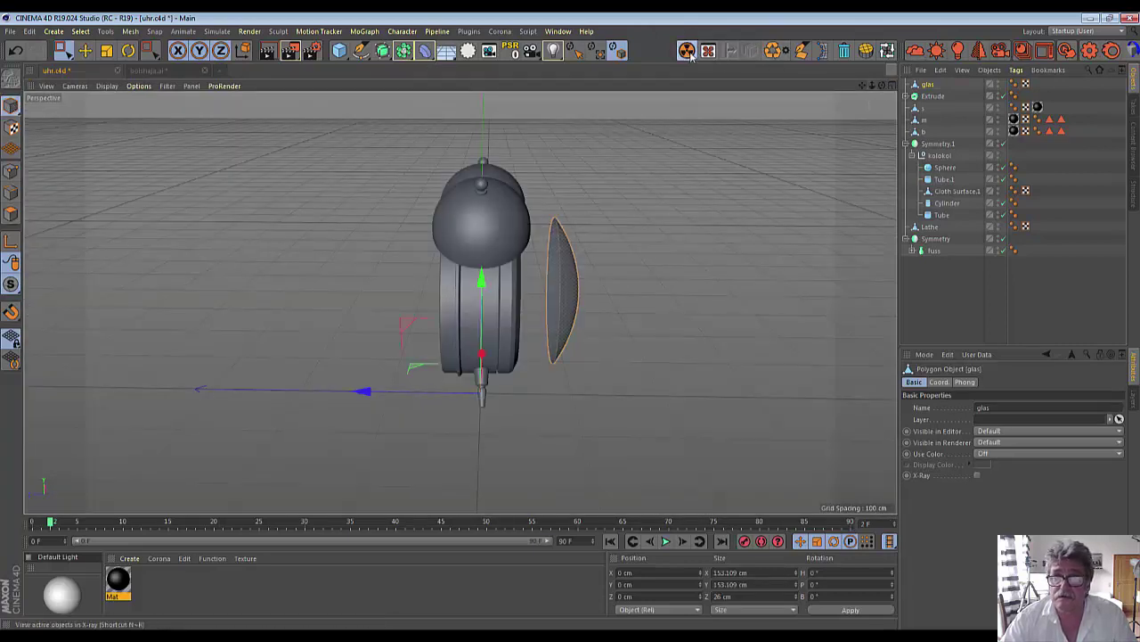
pyautogui.moveTo(872, 86)
pyautogui.mouseDown()
pyautogui.moveTo(480, 393)
pyautogui.moveTo(781, 155)
pyautogui.mouseUp()
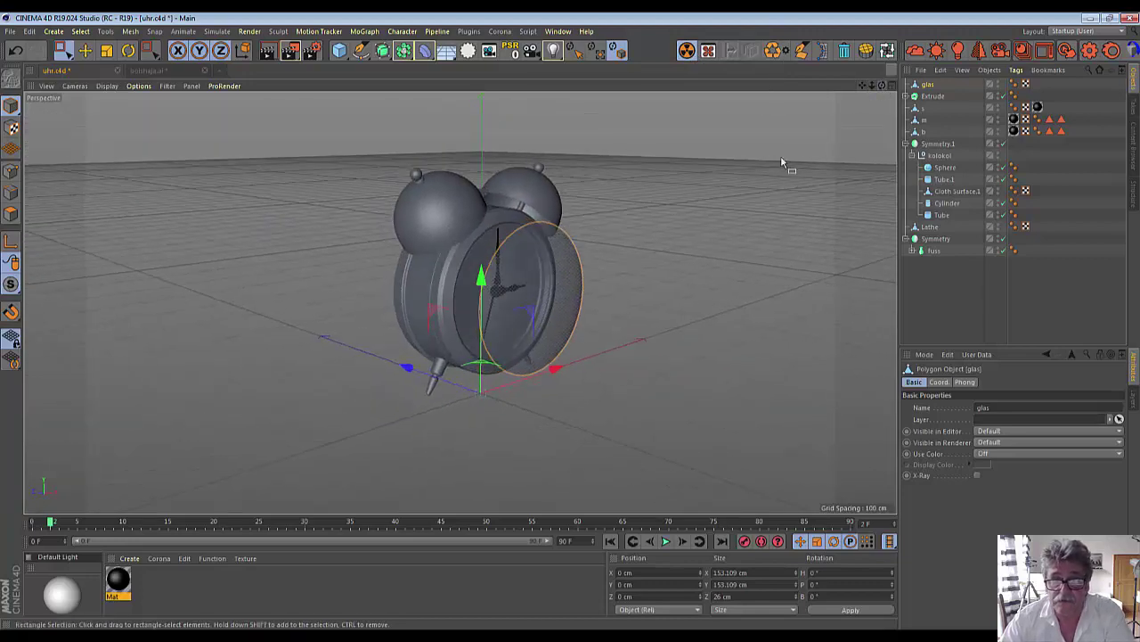
pyautogui.moveTo(405, 369); pyautogui.dragTo(383, 363)
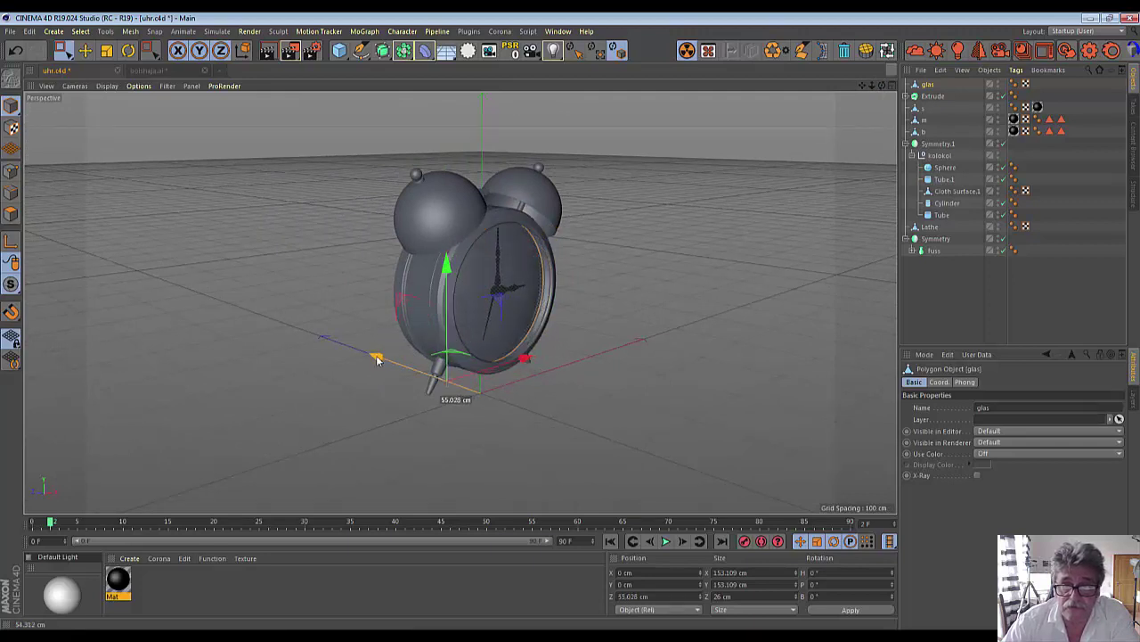
pyautogui.moveTo(383, 363); pyautogui.dragTo(381, 358)
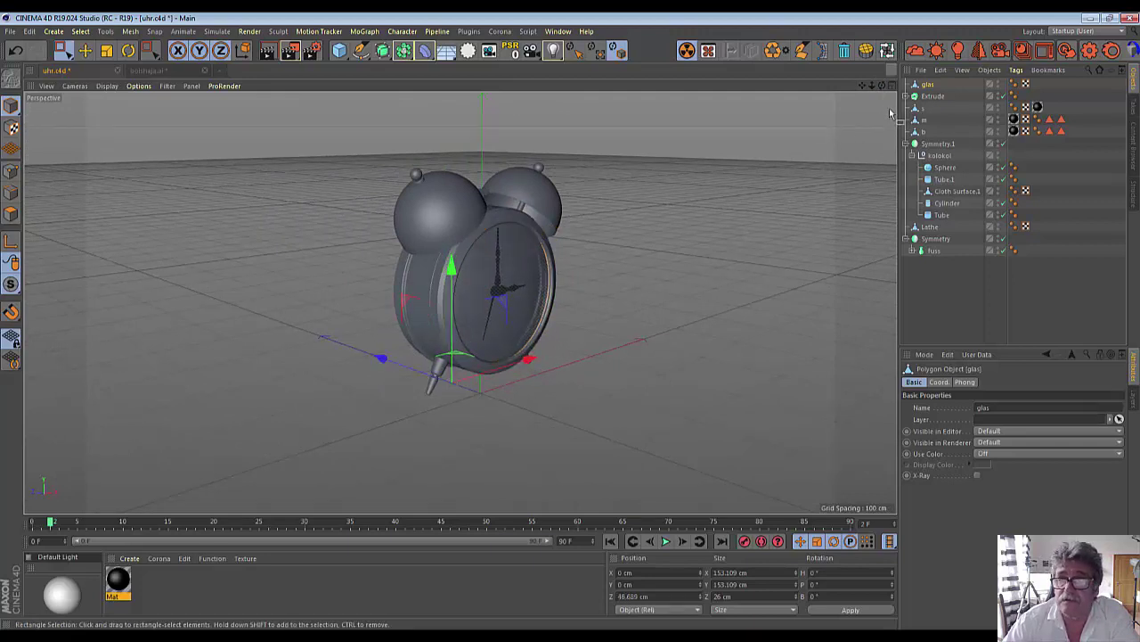
pyautogui.moveTo(881, 85); pyautogui.dragTo(739, 90)
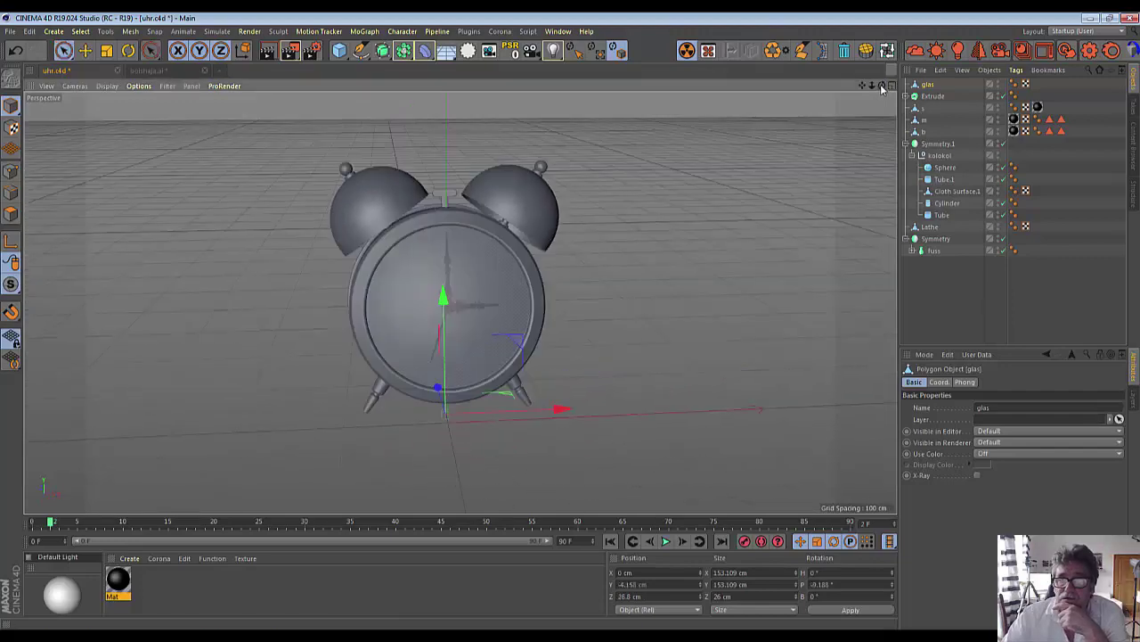
pyautogui.moveTo(882, 86)
pyautogui.mouseDown()
pyautogui.moveTo(784, 89)
pyautogui.moveTo(869, 86)
pyautogui.moveTo(842, 88)
pyautogui.mouseUp()
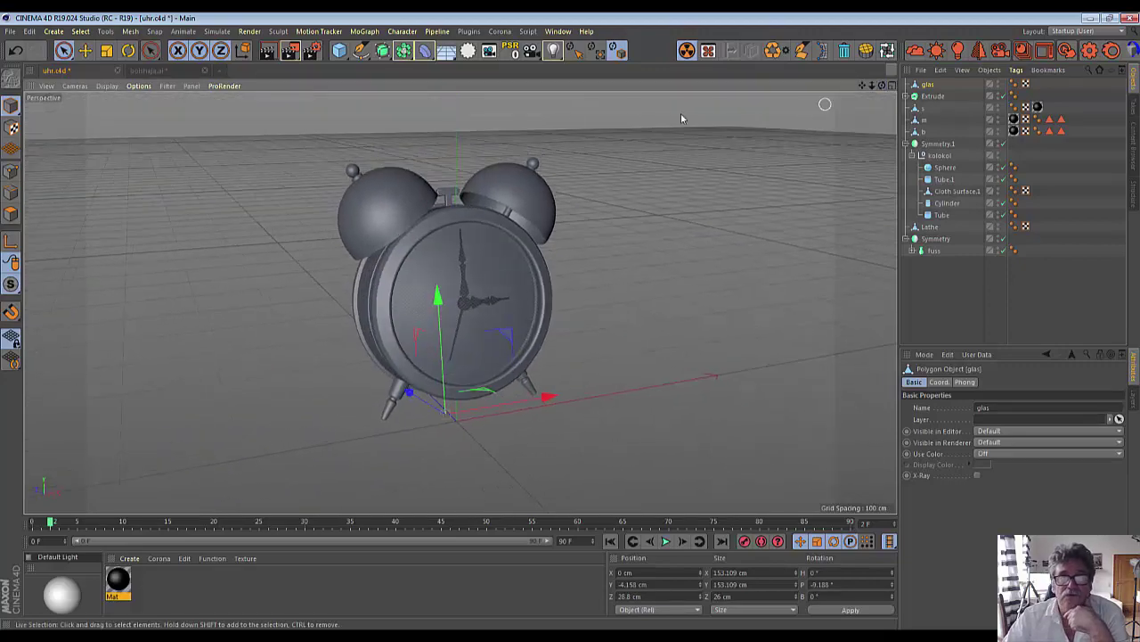
# Step: Add a Disc, set its orientation to -Z, and raise it behind the clock face
pyautogui.click(341, 54)
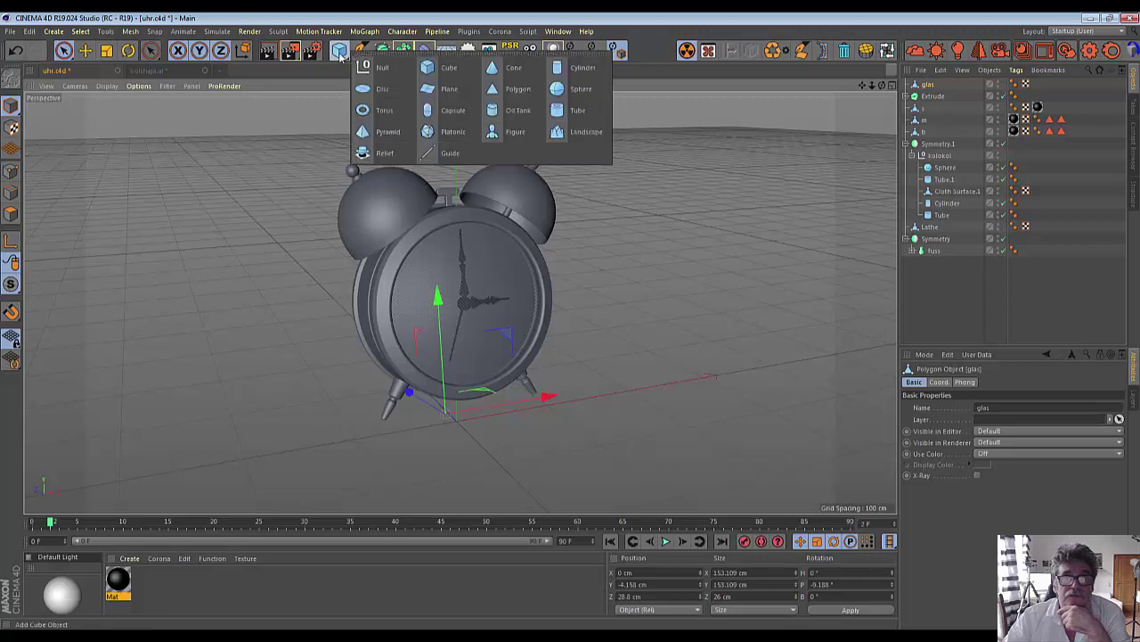
pyautogui.click(364, 89)
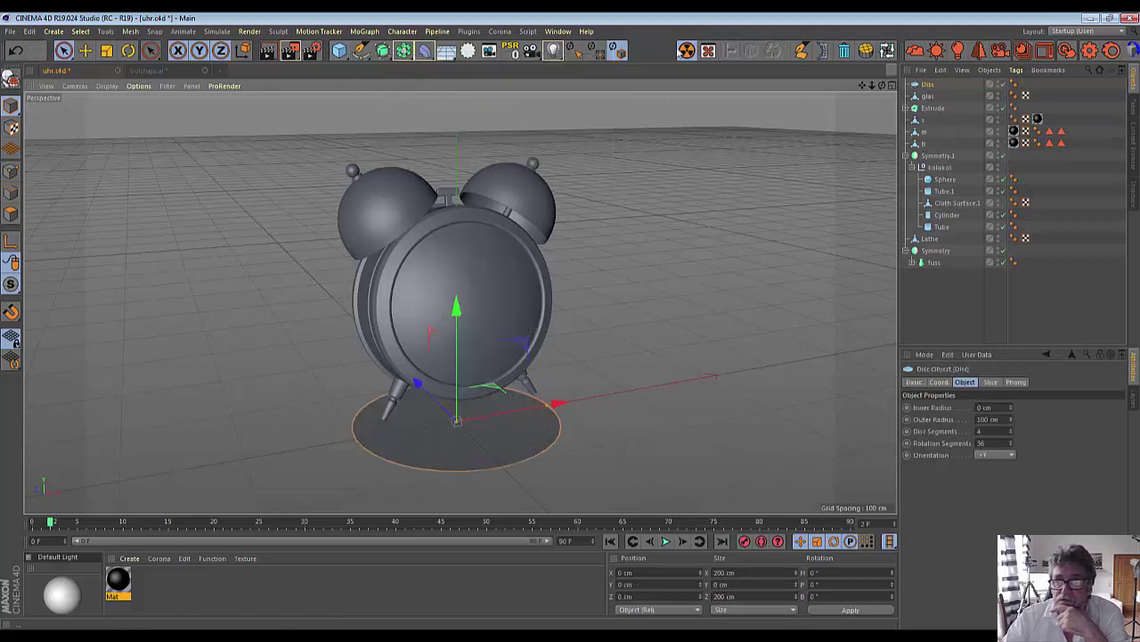
pyautogui.click(1012, 456)
pyautogui.click(990, 529)
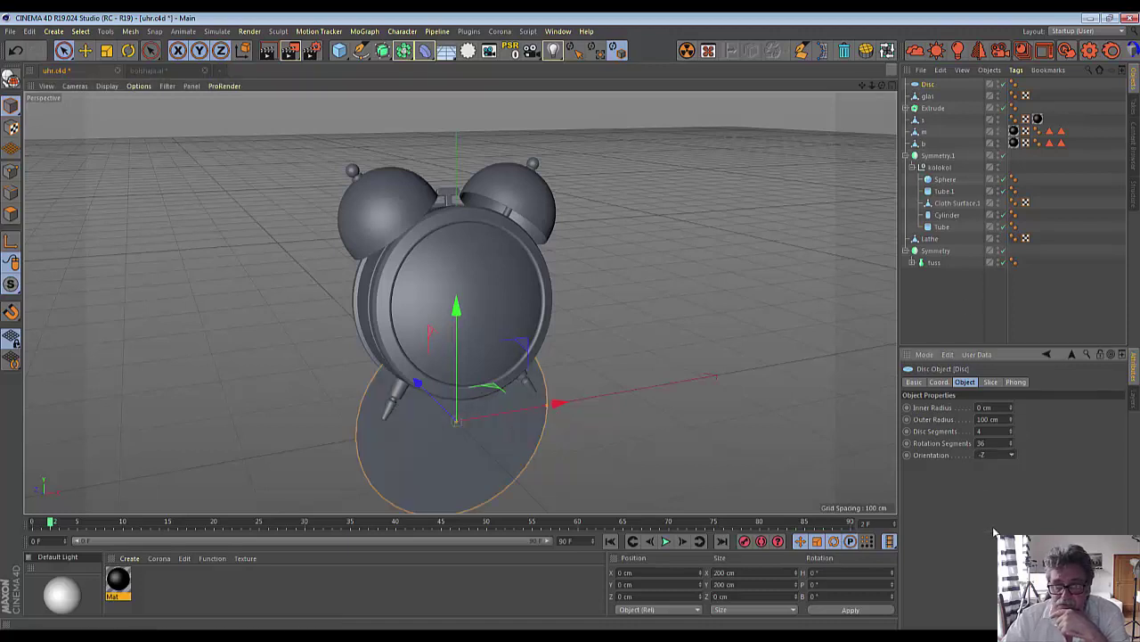
pyautogui.moveTo(464, 321); pyautogui.dragTo(458, 182)
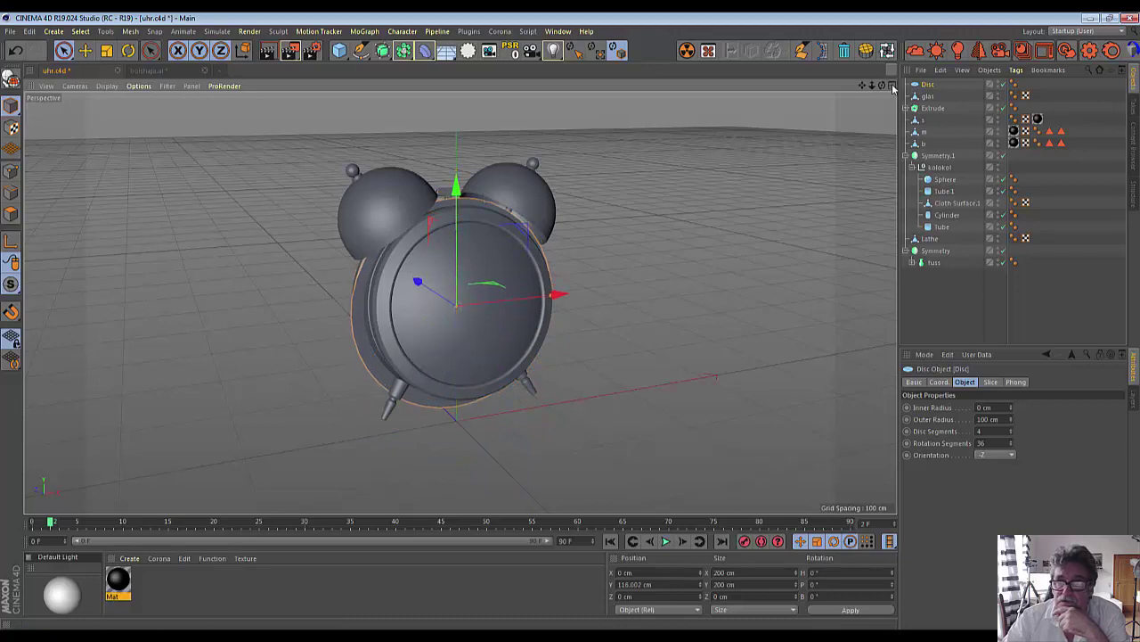
# Step: In the Front view, fine-tune the disc height to Y 120.386 cm, then return to Perspective
pyautogui.click(892, 86)
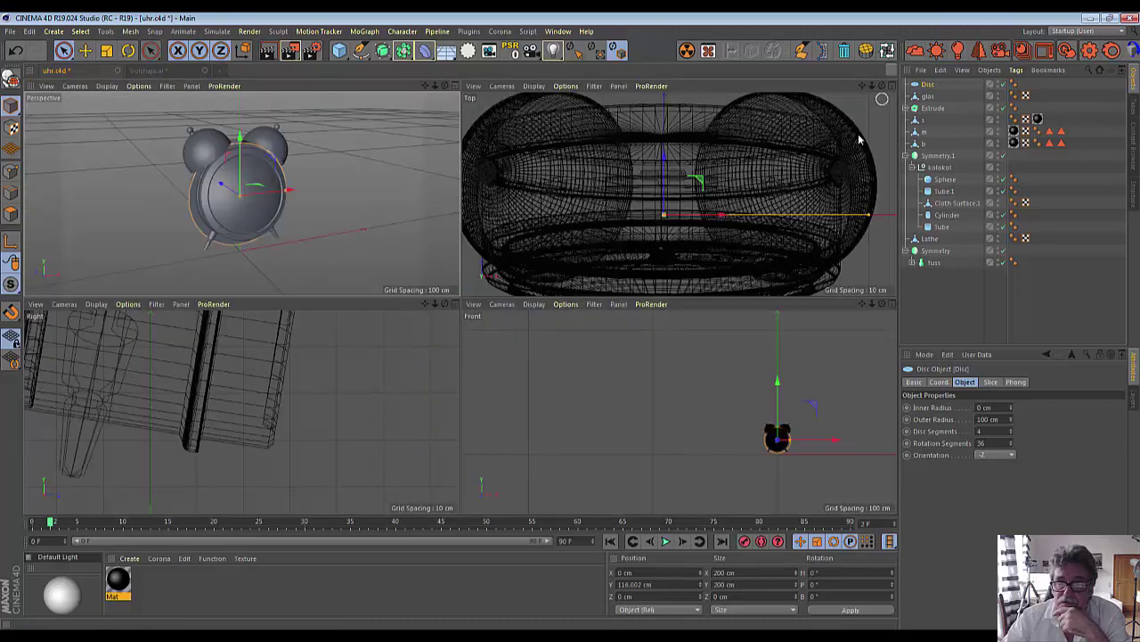
pyautogui.click(892, 303)
pyautogui.scroll(2, 662, 356)
pyautogui.scroll(3, 662, 343)
pyautogui.scroll(-1, 662, 341)
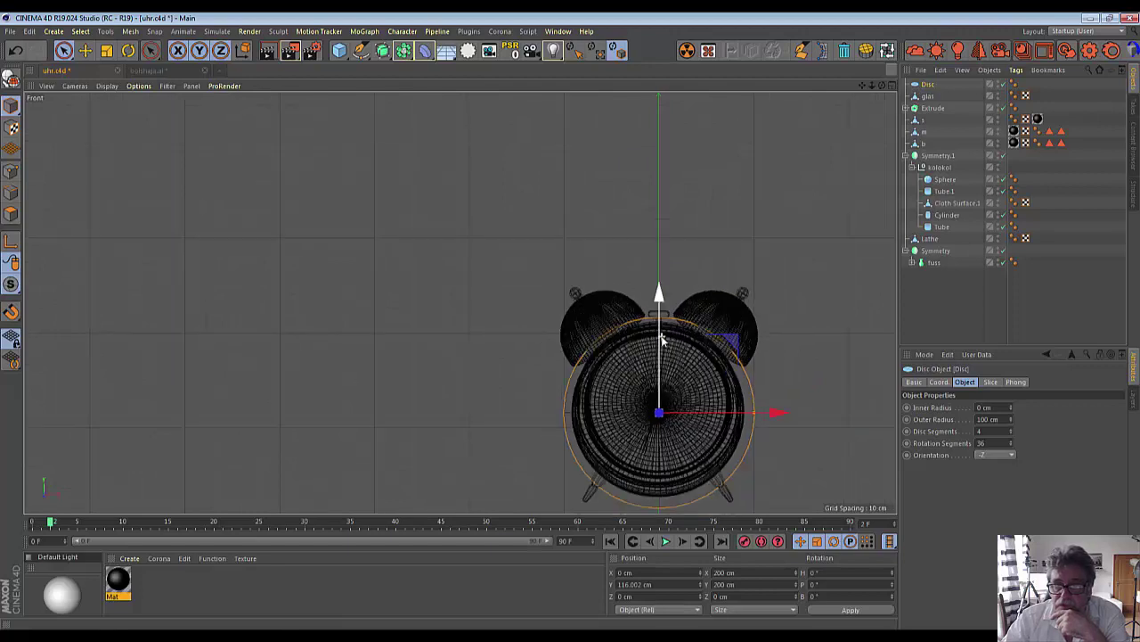
pyautogui.moveTo(658, 290); pyautogui.dragTo(659, 287)
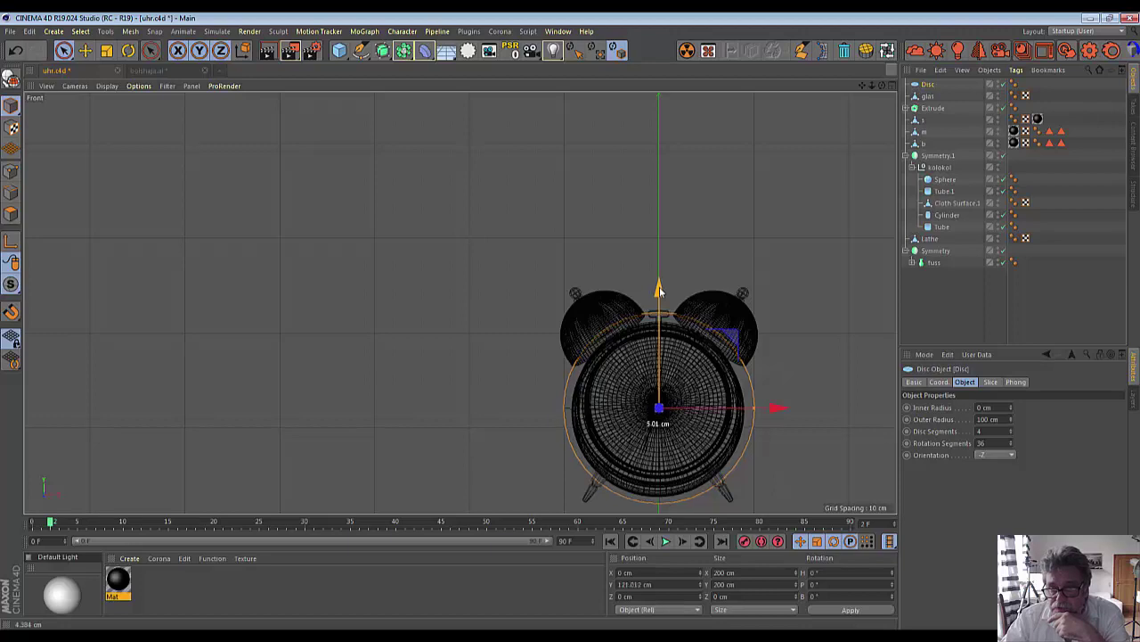
pyautogui.moveTo(660, 287); pyautogui.dragTo(660, 287)
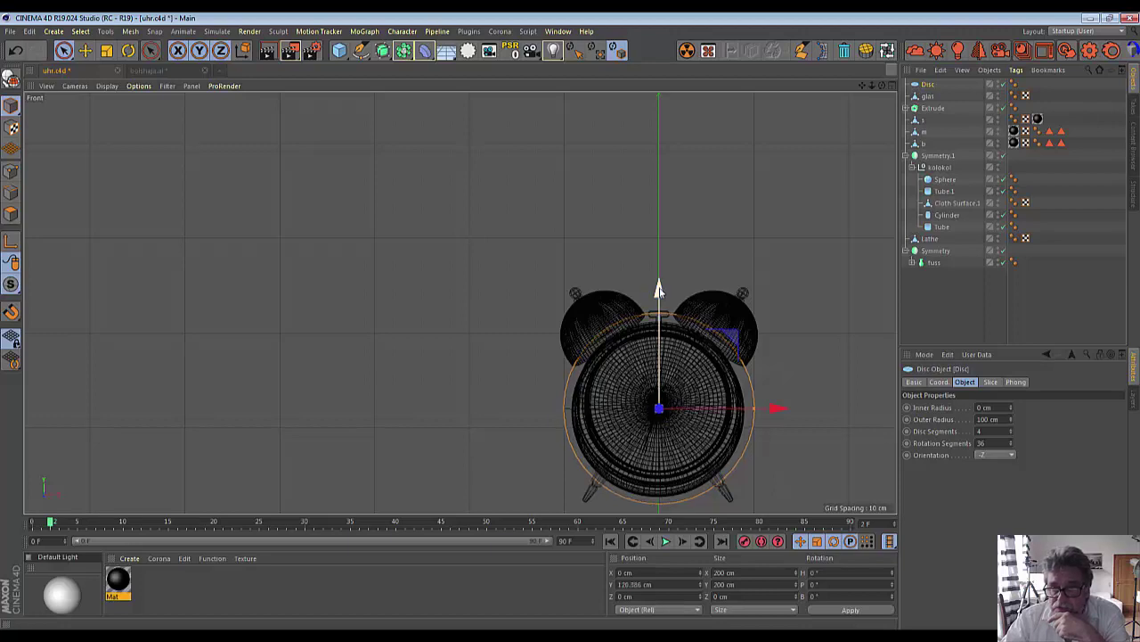
pyautogui.click(892, 87)
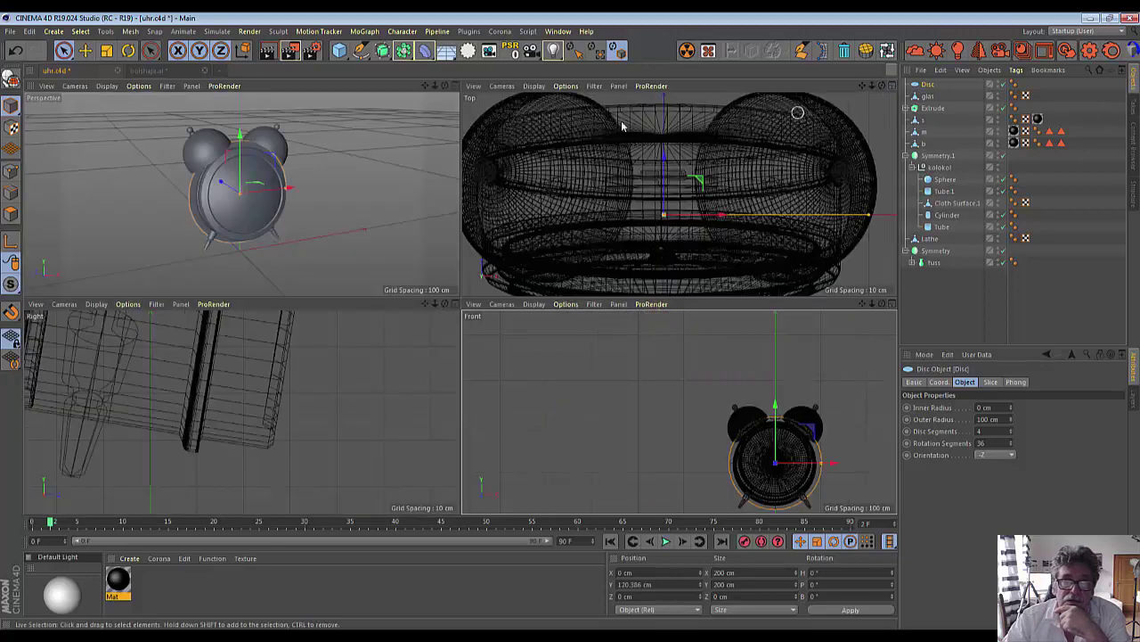
pyautogui.click(458, 86)
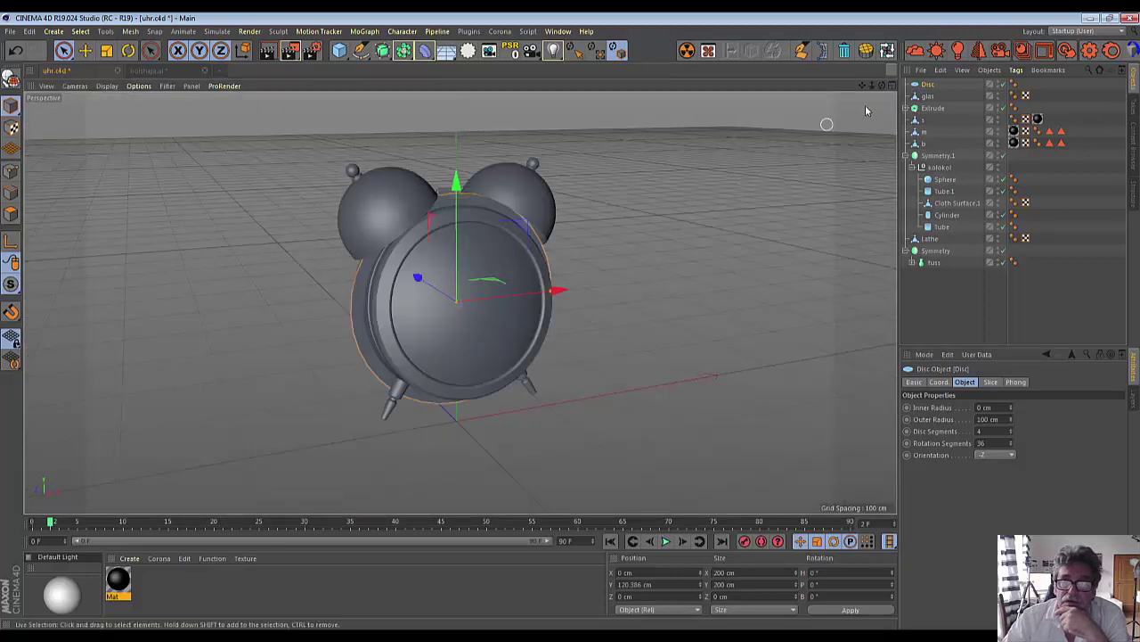
pyautogui.moveTo(882, 85); pyautogui.dragTo(225, 85)
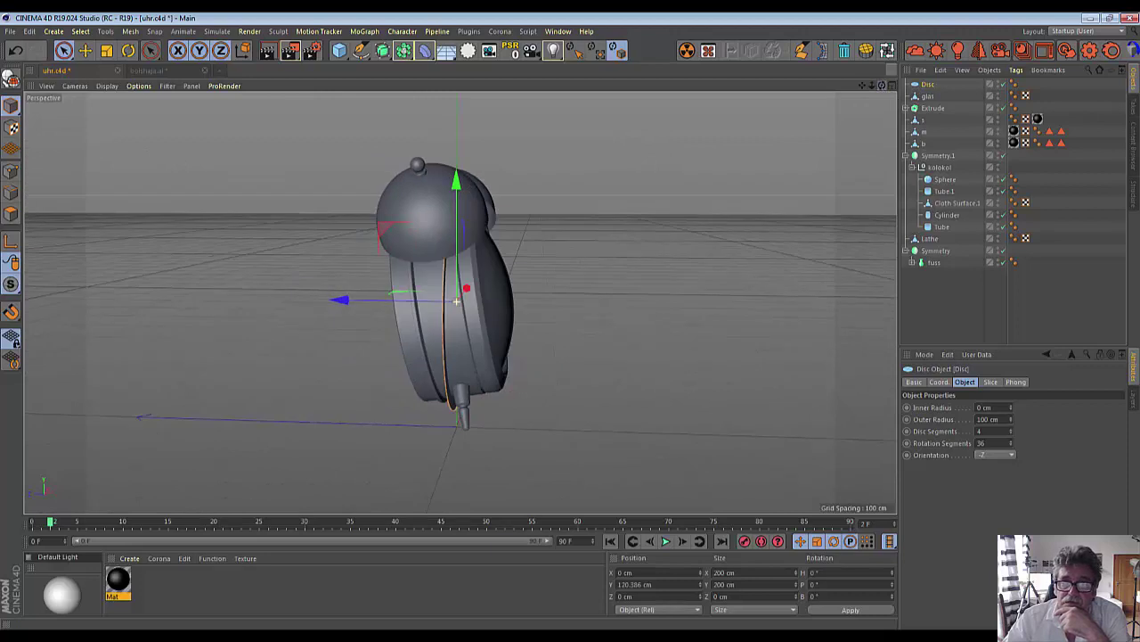
# Step: Tilt the disc slightly in pitch and slide it back along Z in the Right view
pyautogui.click(129, 51)
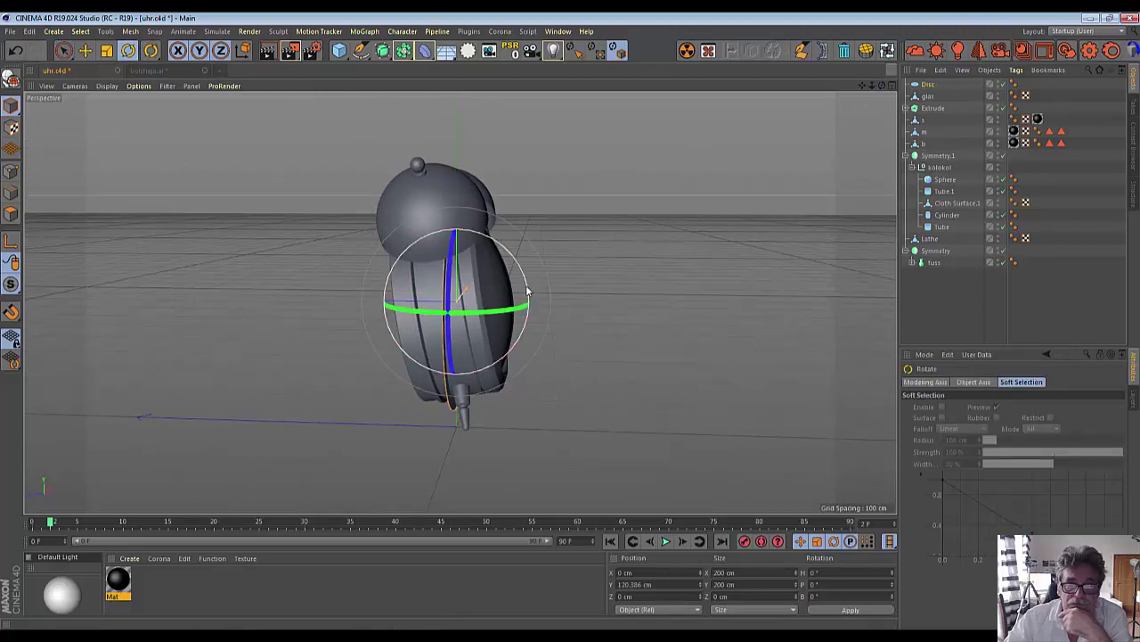
pyautogui.moveTo(528, 291); pyautogui.dragTo(522, 277)
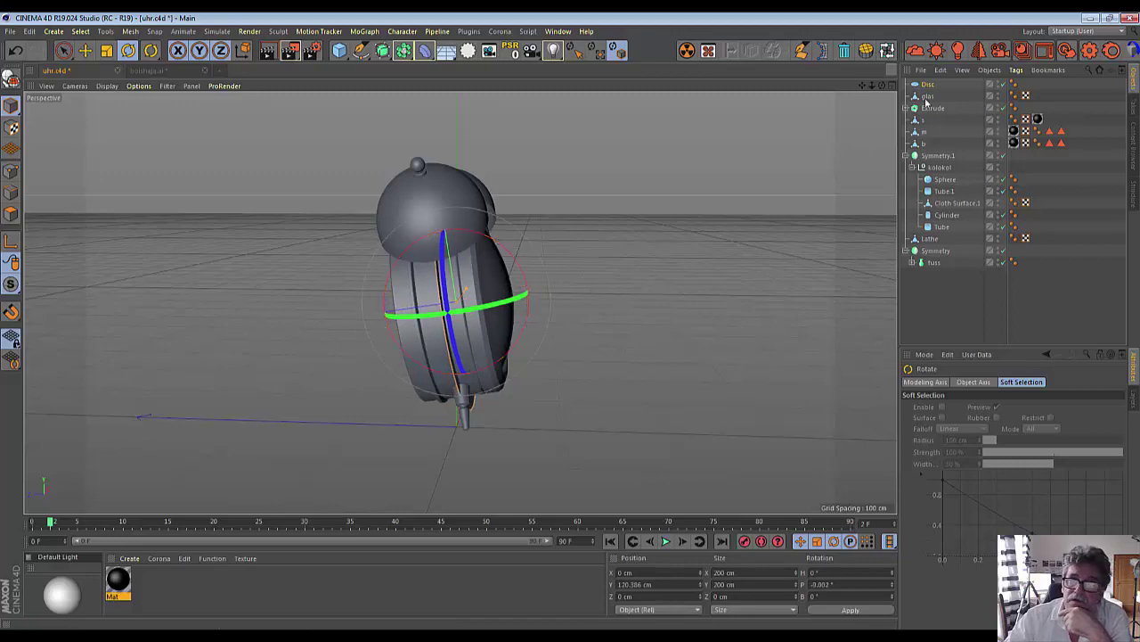
pyautogui.click(892, 85)
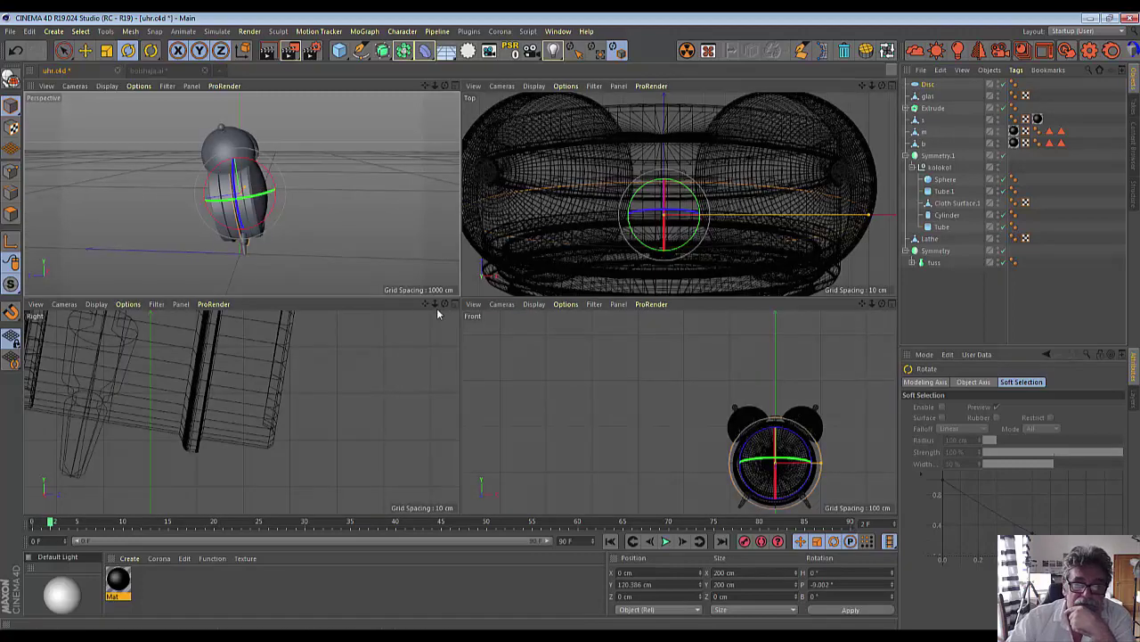
pyautogui.click(445, 303)
pyautogui.scroll(-3, 417, 338)
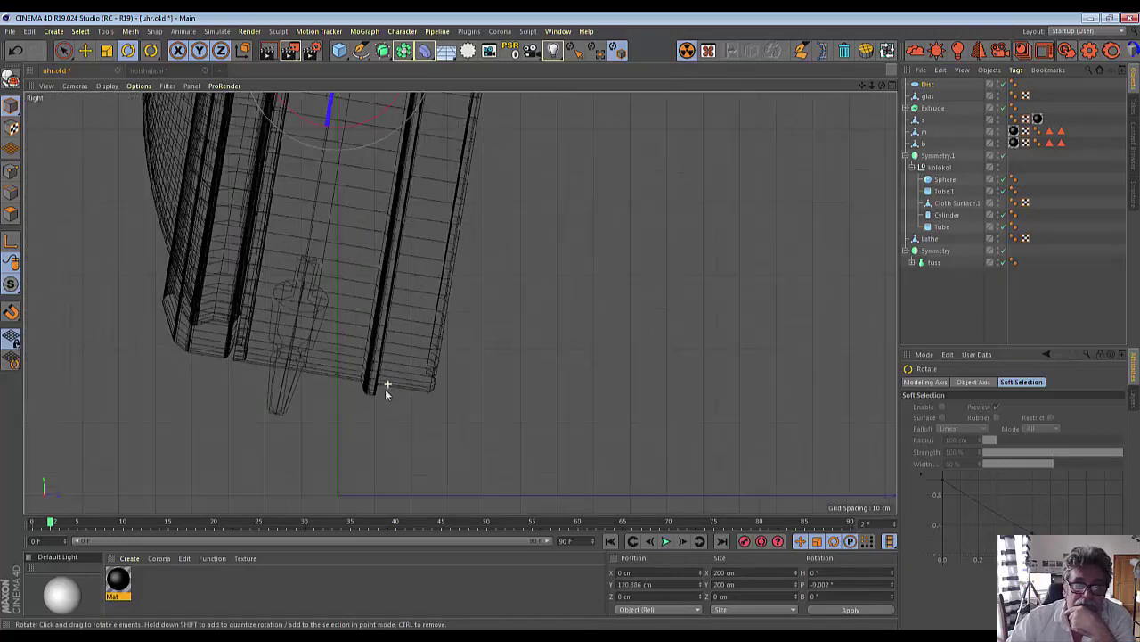
pyautogui.scroll(-3, 385, 393)
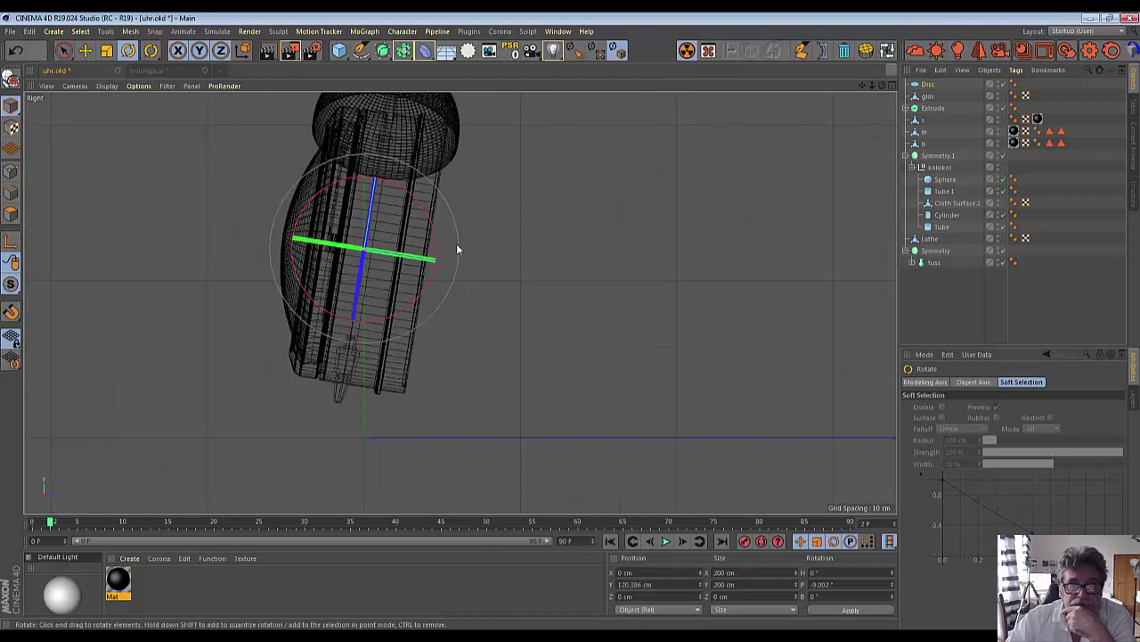
pyautogui.click(64, 50)
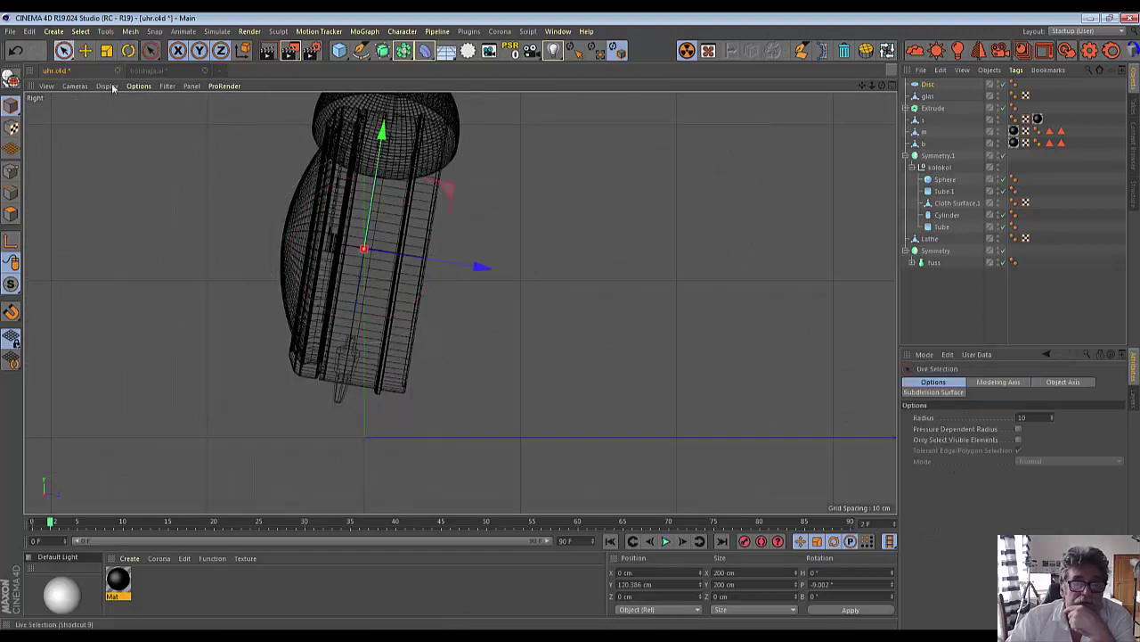
pyautogui.moveTo(481, 268); pyautogui.dragTo(465, 270)
# Step: Set the disc's pitch to -9.002° and push it back to Z -18.117 cm, checking other views
pyautogui.scroll(2, 384, 297)
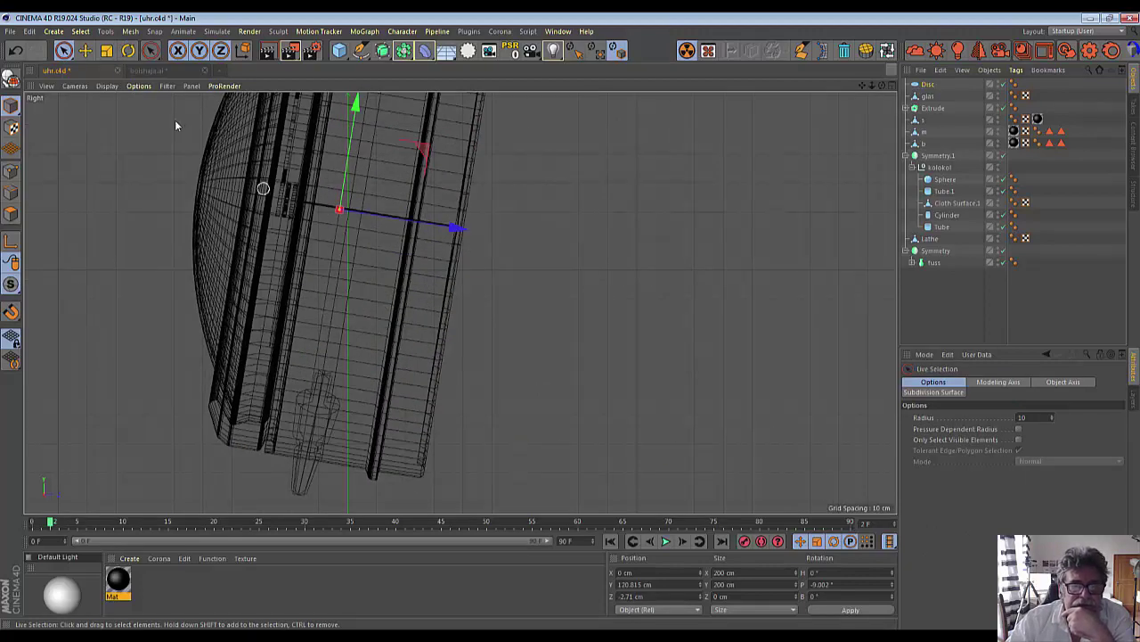
pyautogui.click(128, 50)
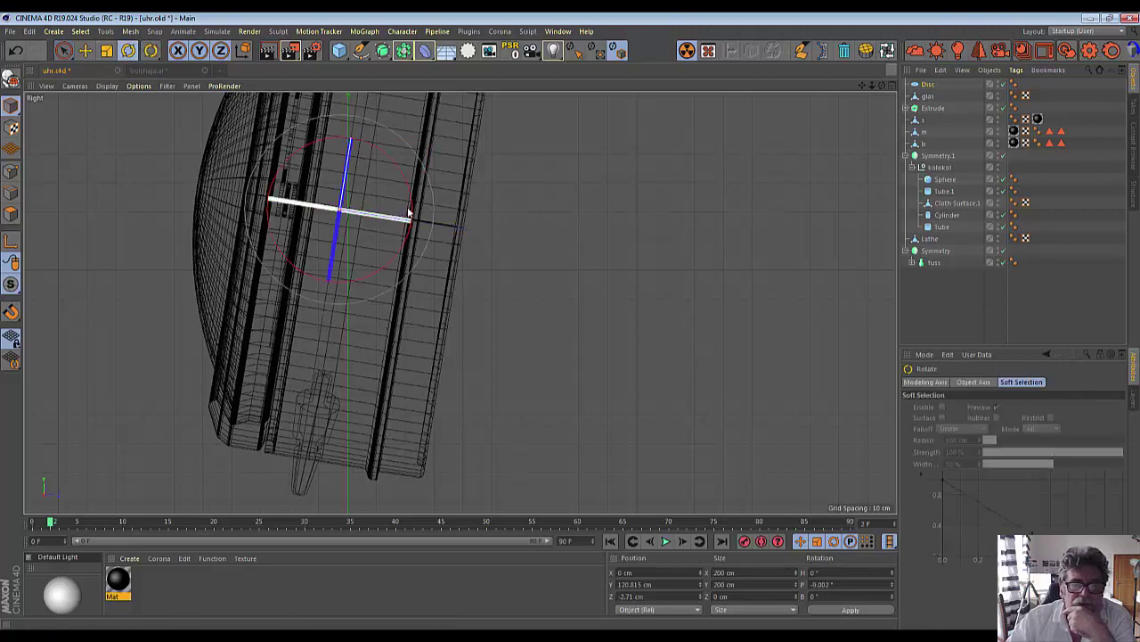
pyautogui.moveTo(408, 214); pyautogui.dragTo(412, 204)
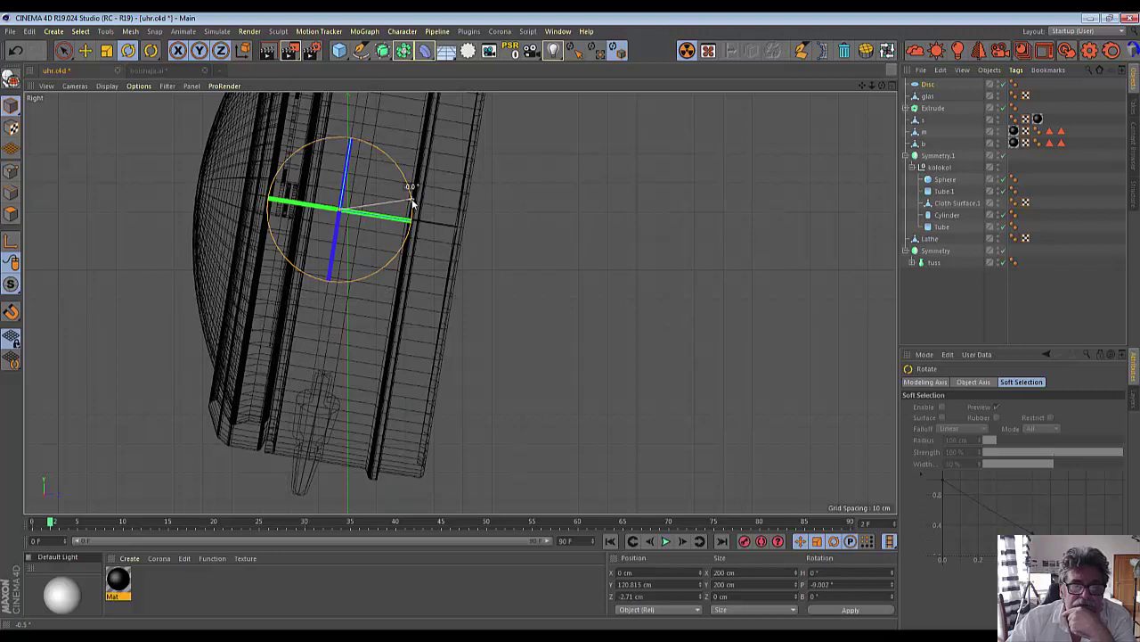
pyautogui.press('space')
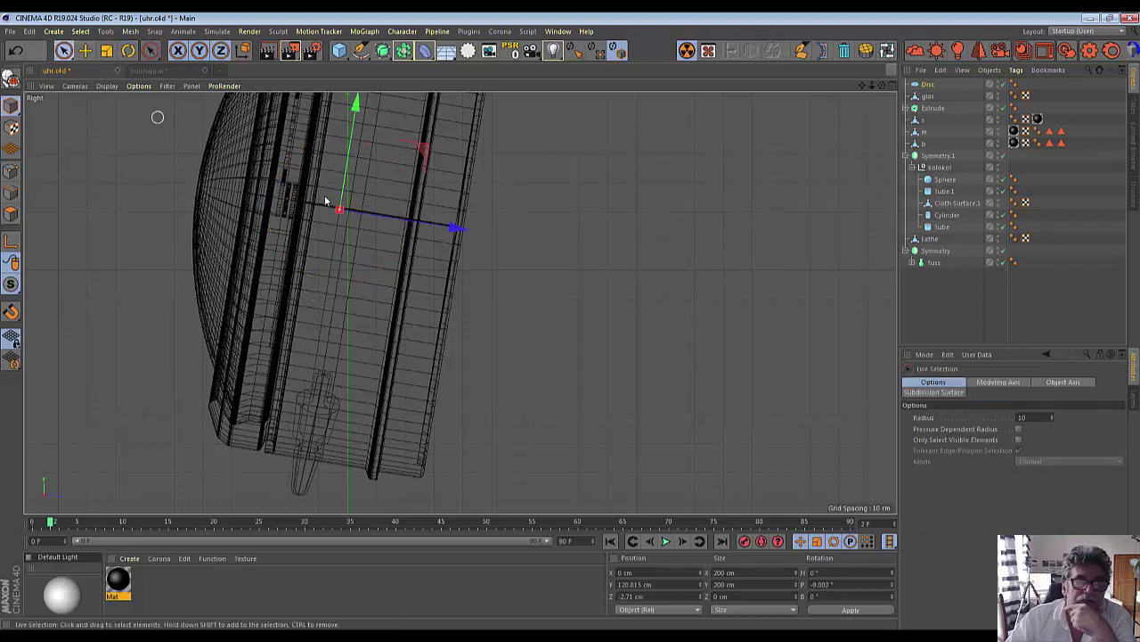
pyautogui.moveTo(458, 228); pyautogui.dragTo(420, 227)
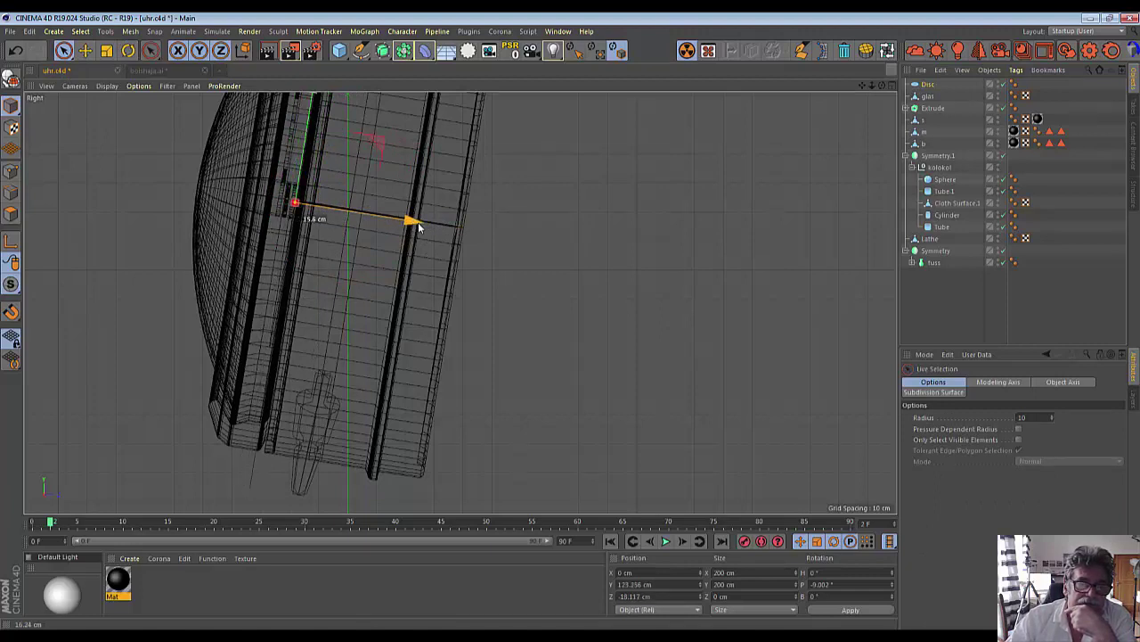
pyautogui.moveTo(418, 228); pyautogui.dragTo(418, 228)
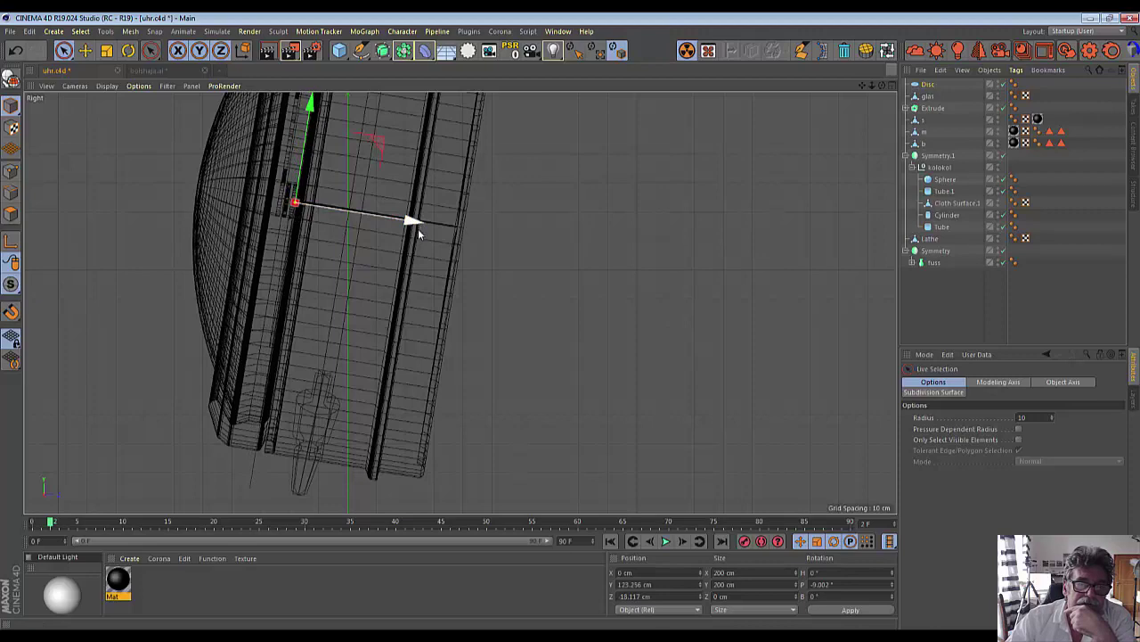
pyautogui.click(892, 86)
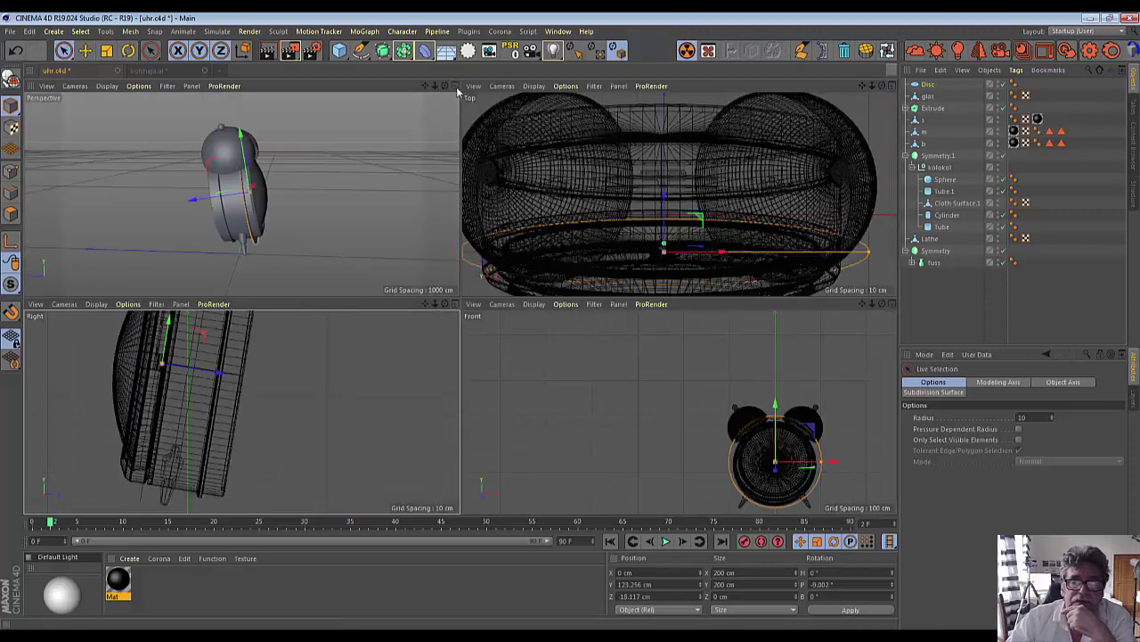
pyautogui.click(455, 86)
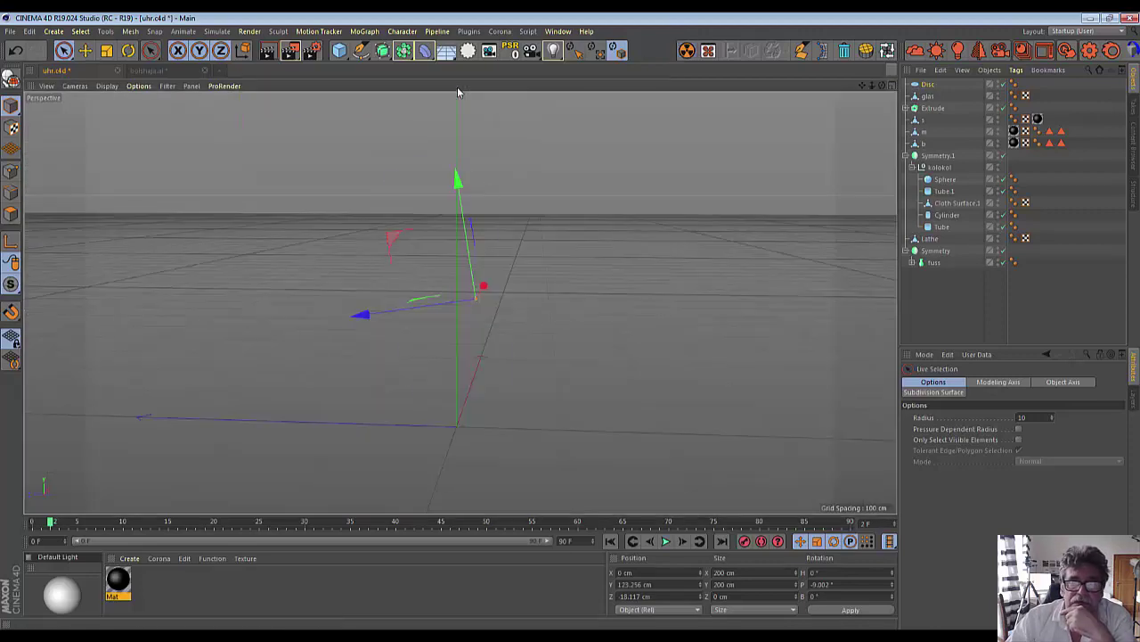
pyautogui.click(892, 86)
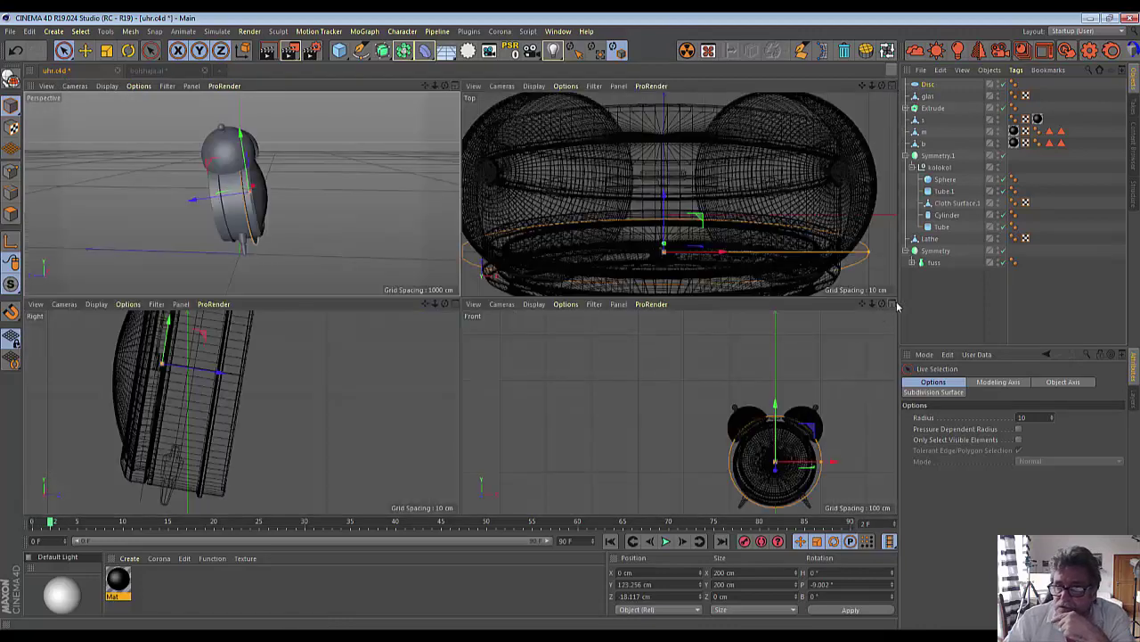
pyautogui.click(890, 299)
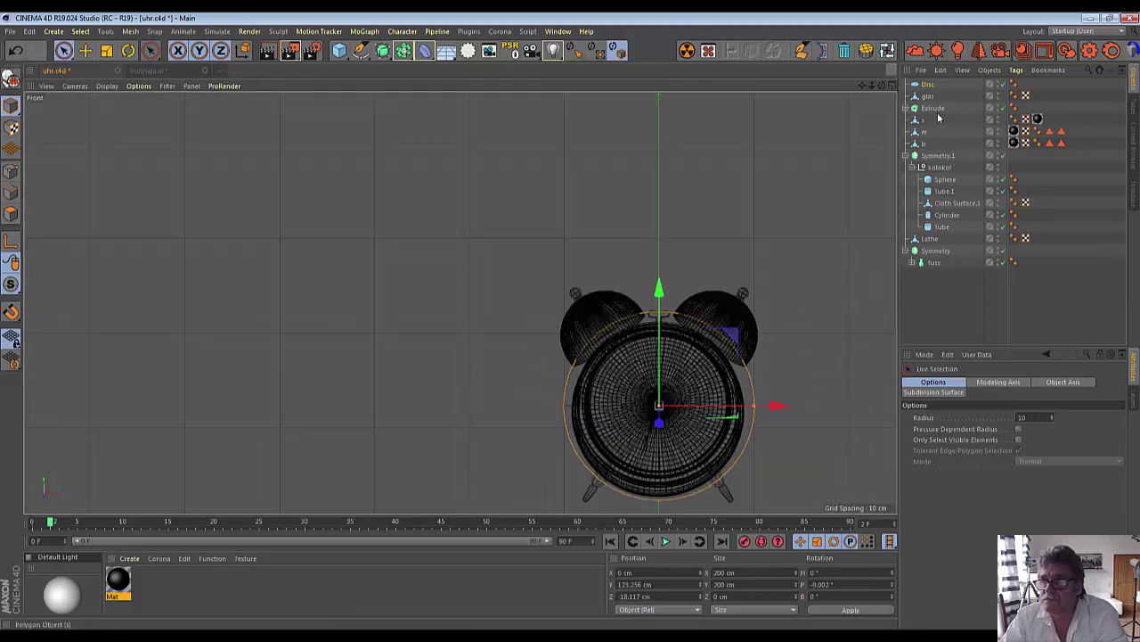
# Step: Shrink the Disc's outer radius to 77 cm and check its fit behind the clock face
pyautogui.click(927, 84)
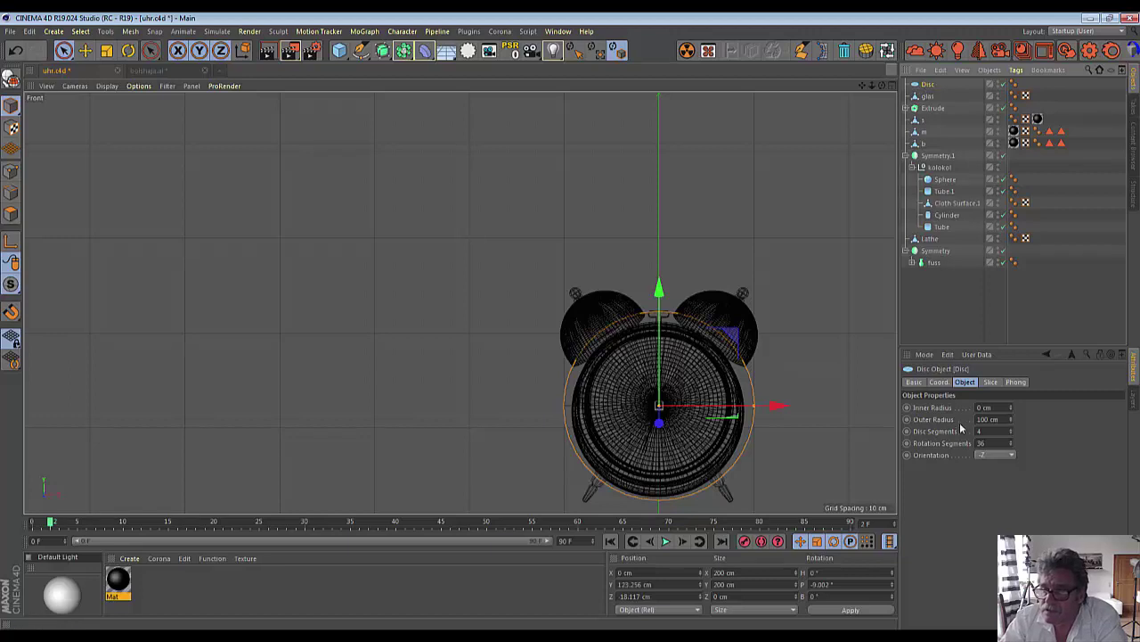
pyautogui.click(963, 386)
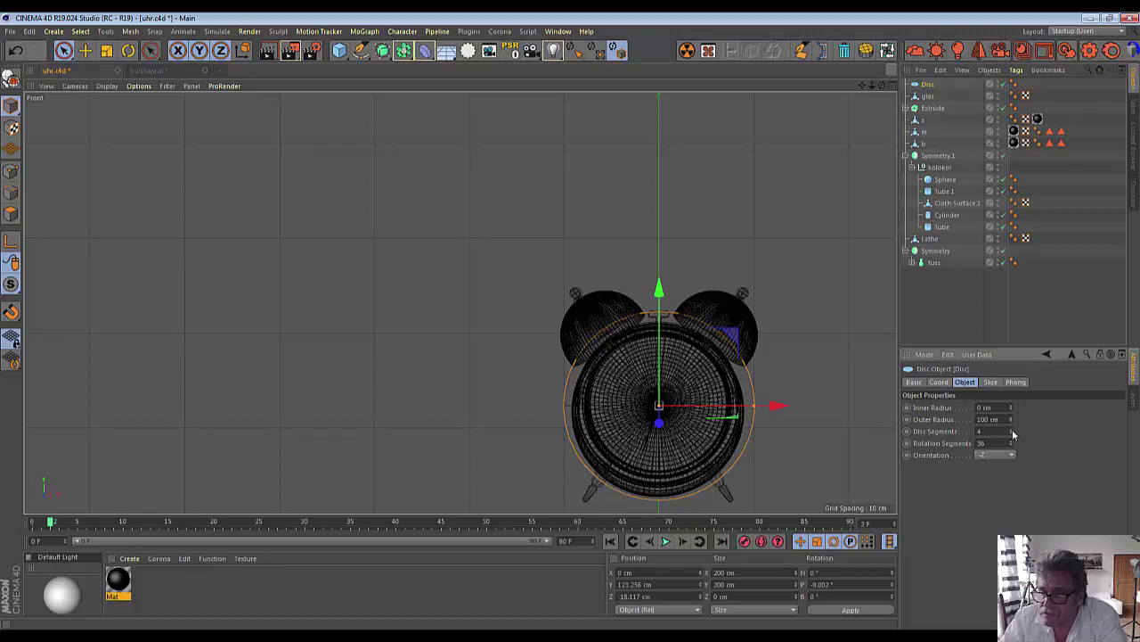
pyautogui.moveTo(1012, 420); pyautogui.dragTo(1010, 436)
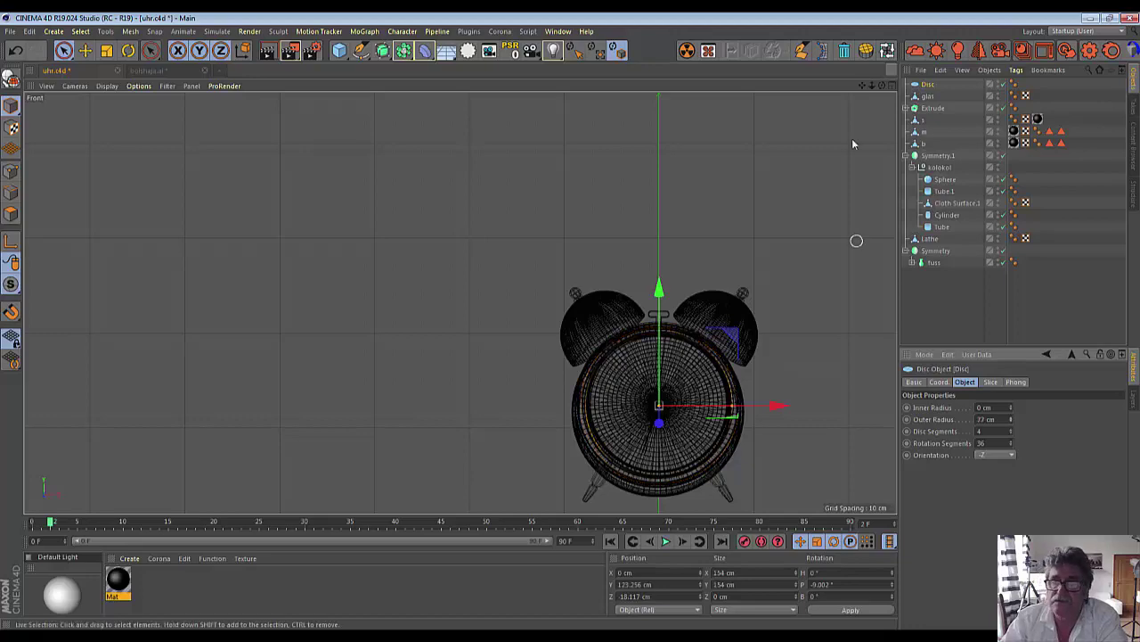
pyautogui.moveTo(881, 84); pyautogui.dragTo(900, 116)
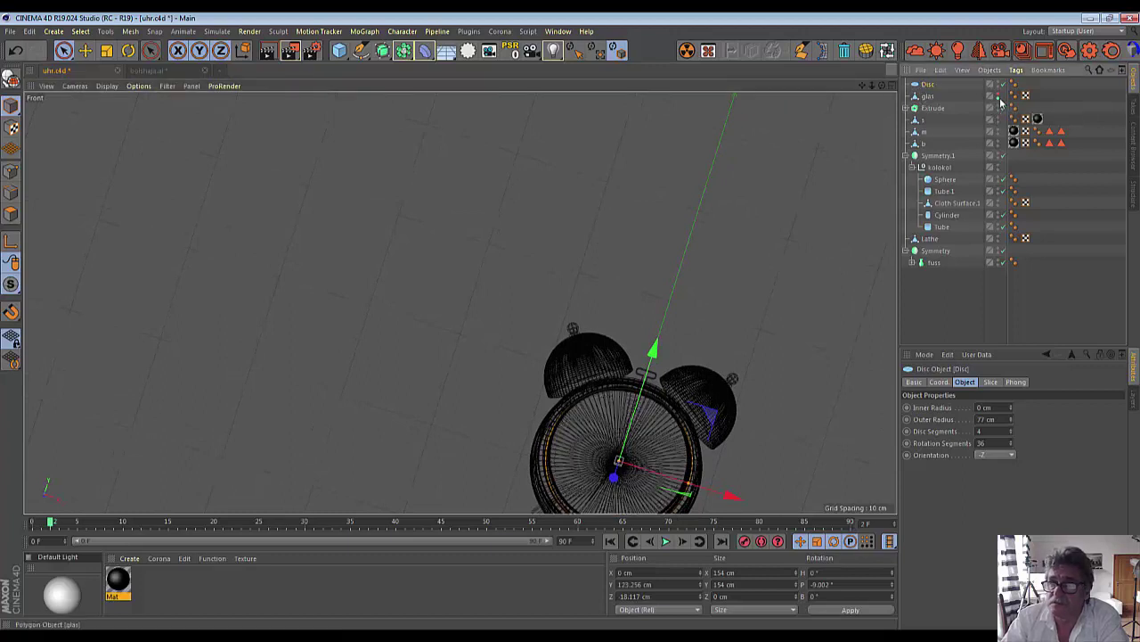
pyautogui.click(891, 87)
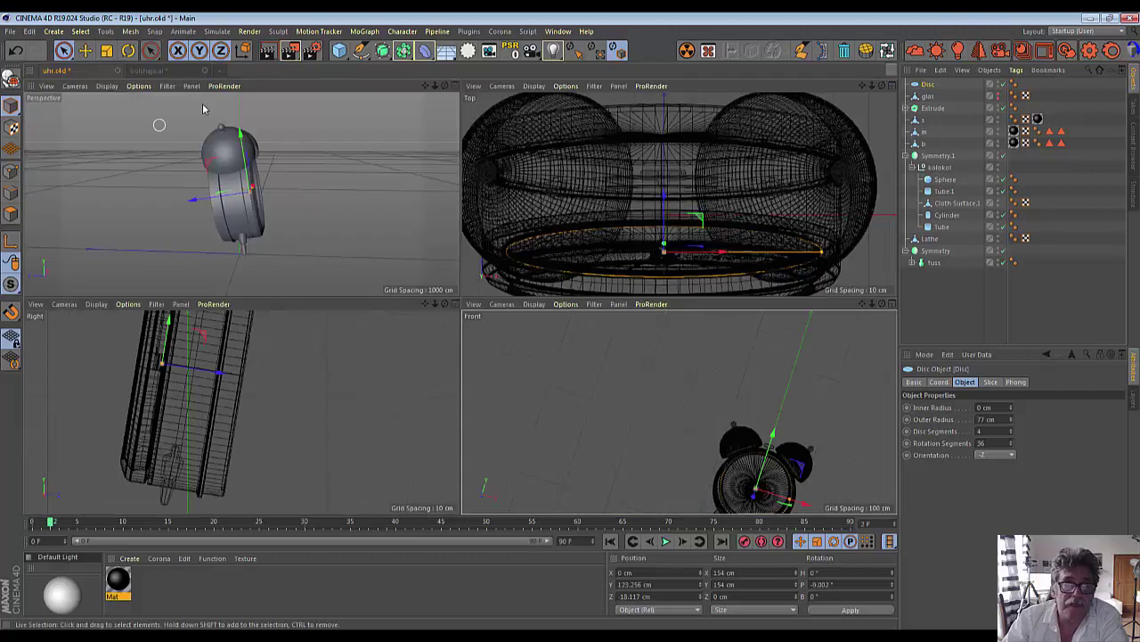
pyautogui.moveTo(425, 86); pyautogui.dragTo(348, 148)
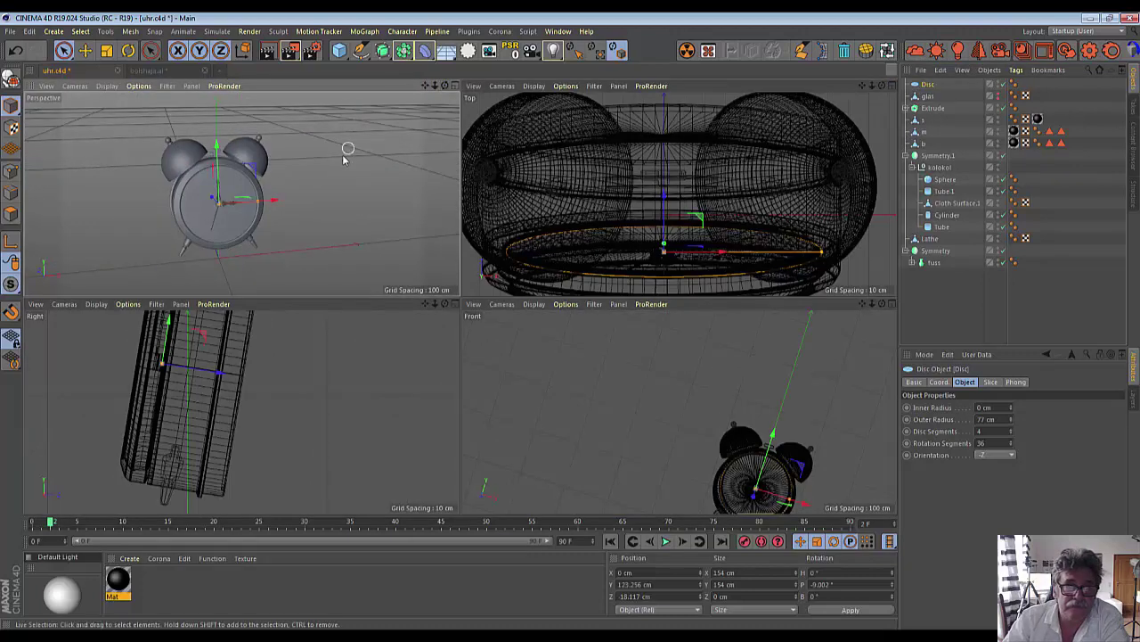
pyautogui.scroll(3, 221, 230)
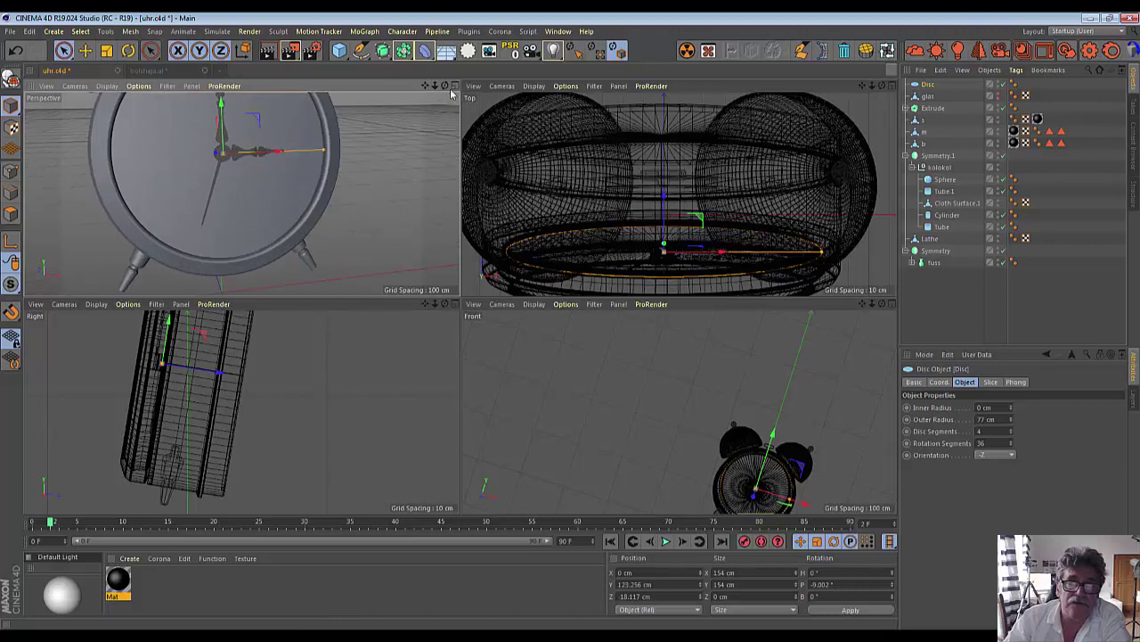
pyautogui.keyDown('alt'); pyautogui.moveTo(223, 153); pyautogui.dragTo(223, 153); pyautogui.keyUp('alt')
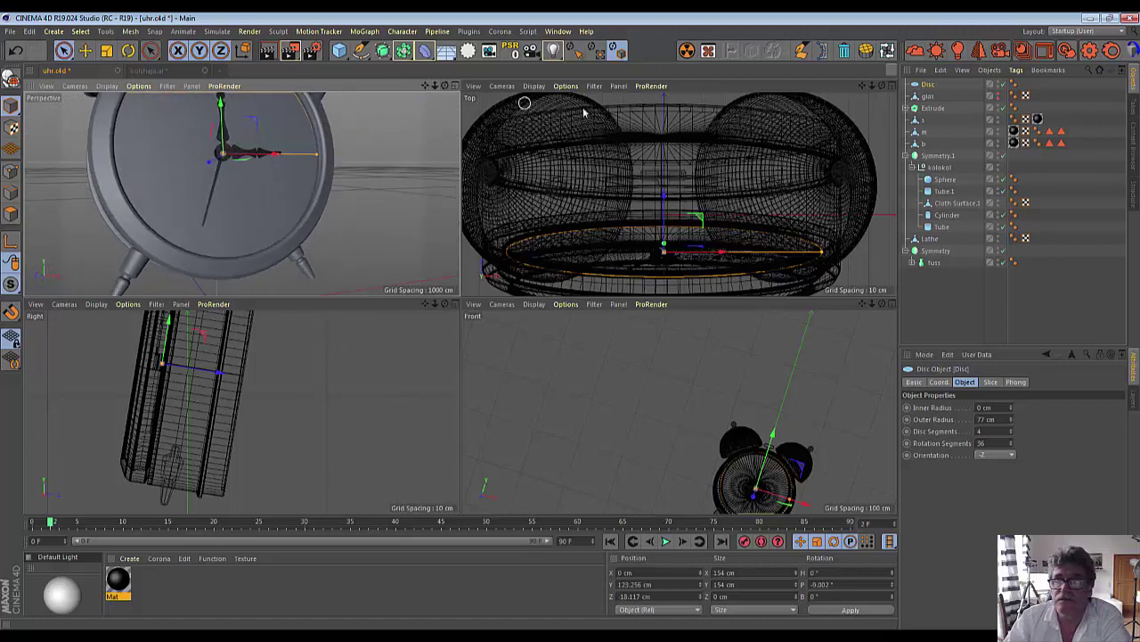
# Step: Make the glas cover visible again and enlarge the perspective view
pyautogui.click(998, 98)
pyautogui.scroll(-3, 255, 275)
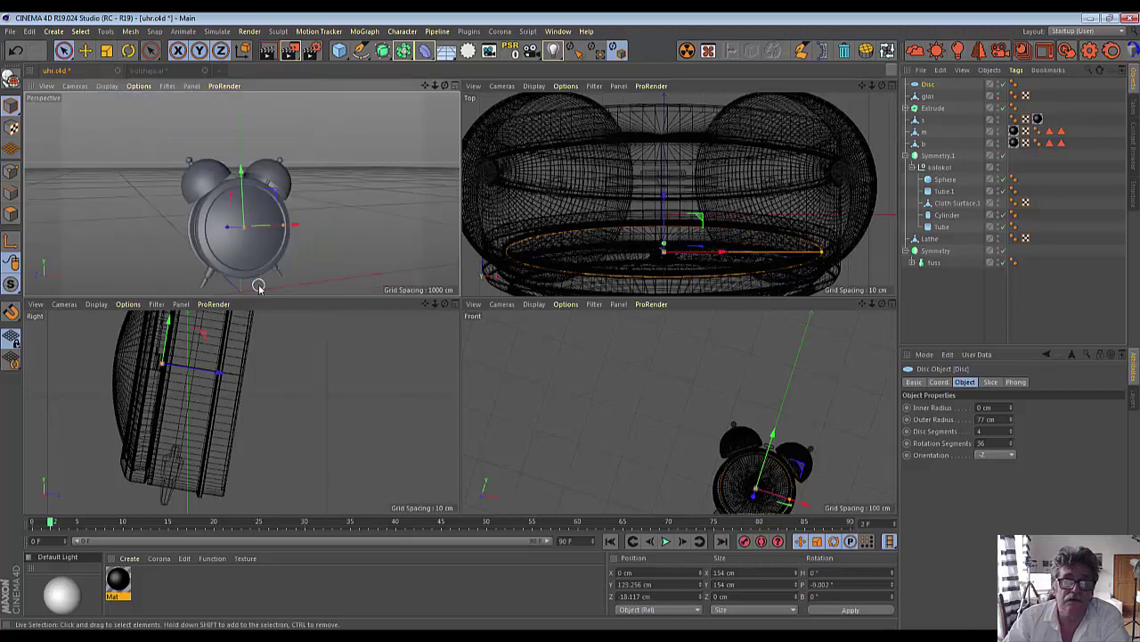
pyautogui.click(454, 85)
pyautogui.scroll(-2, 491, 311)
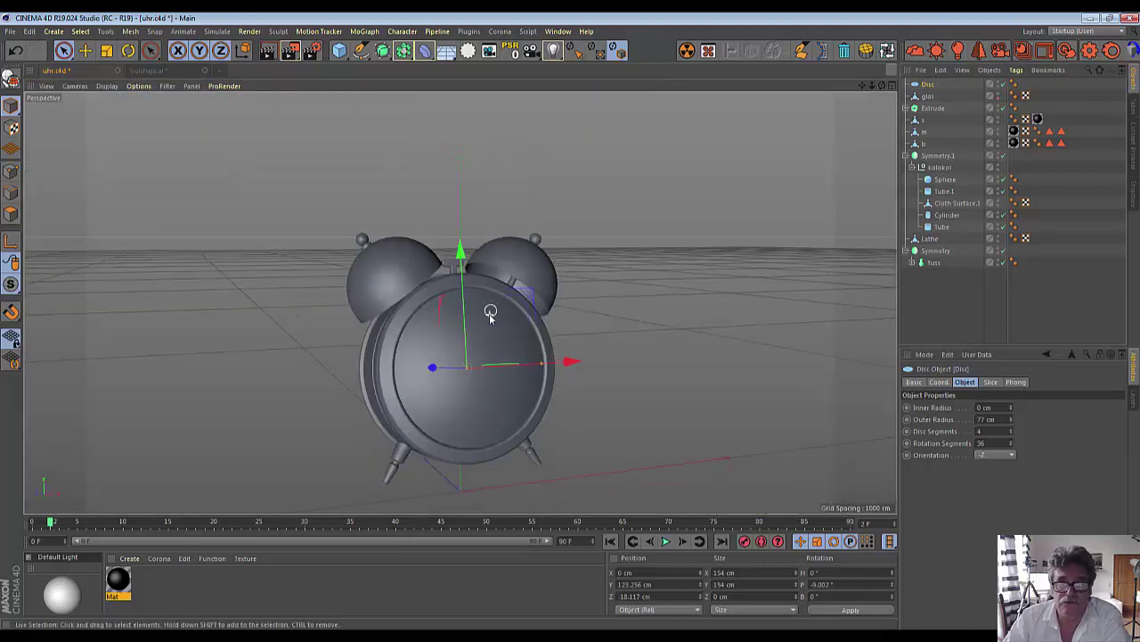
pyautogui.scroll(-1, 499, 303)
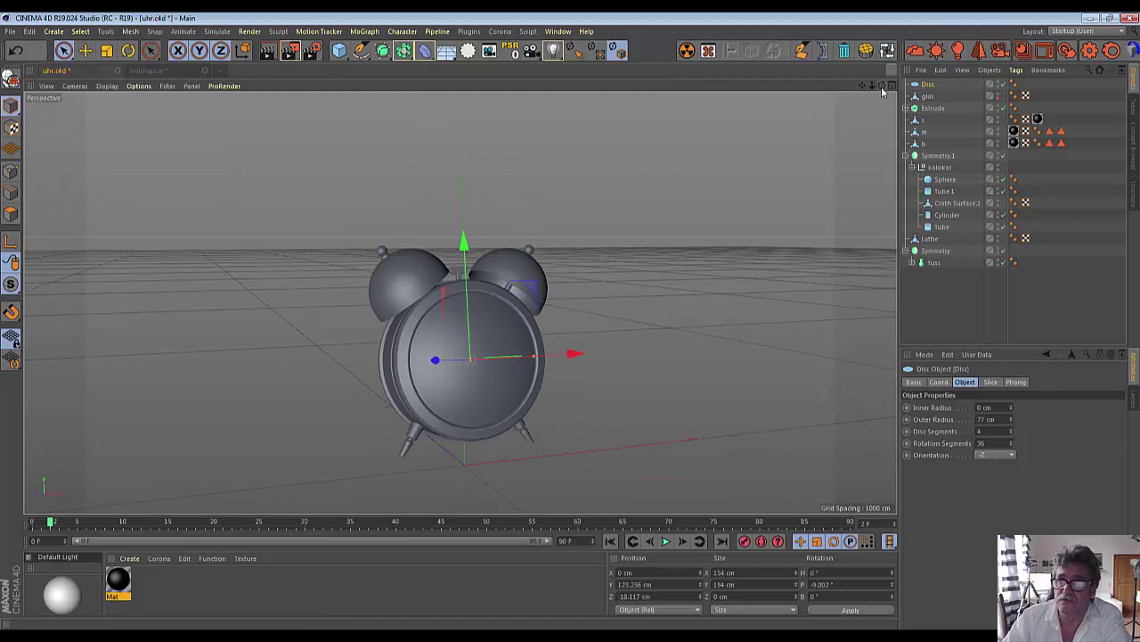
pyautogui.moveTo(882, 86)
pyautogui.mouseDown()
pyautogui.moveTo(837, 107)
pyautogui.moveTo(784, 105)
pyautogui.mouseUp()
pyautogui.click(267, 51)
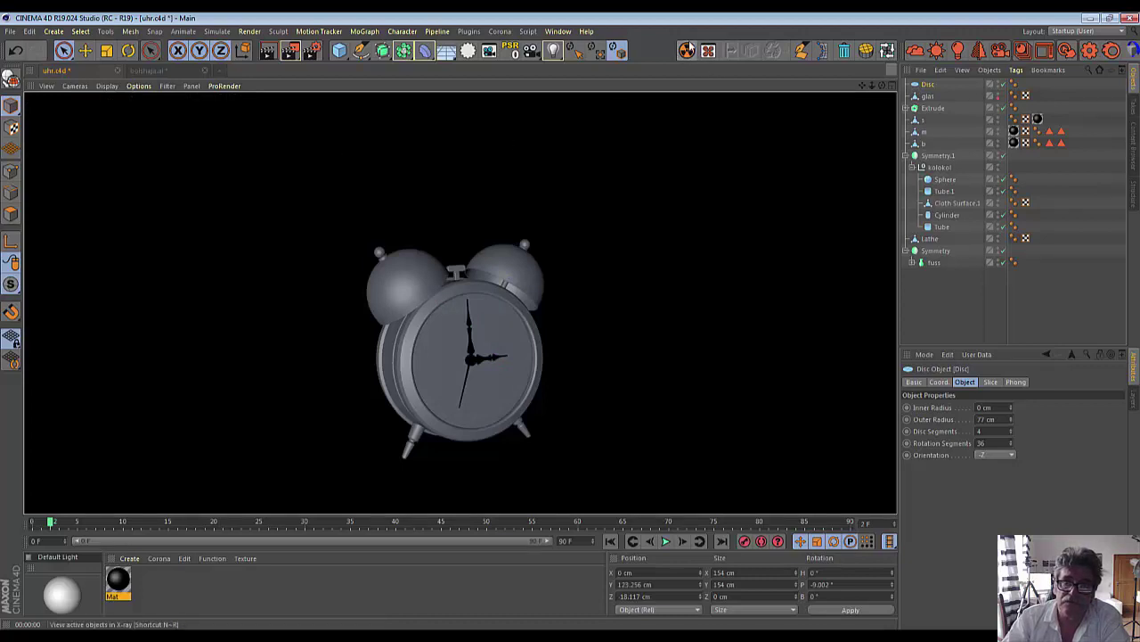
pyautogui.click(646, 389)
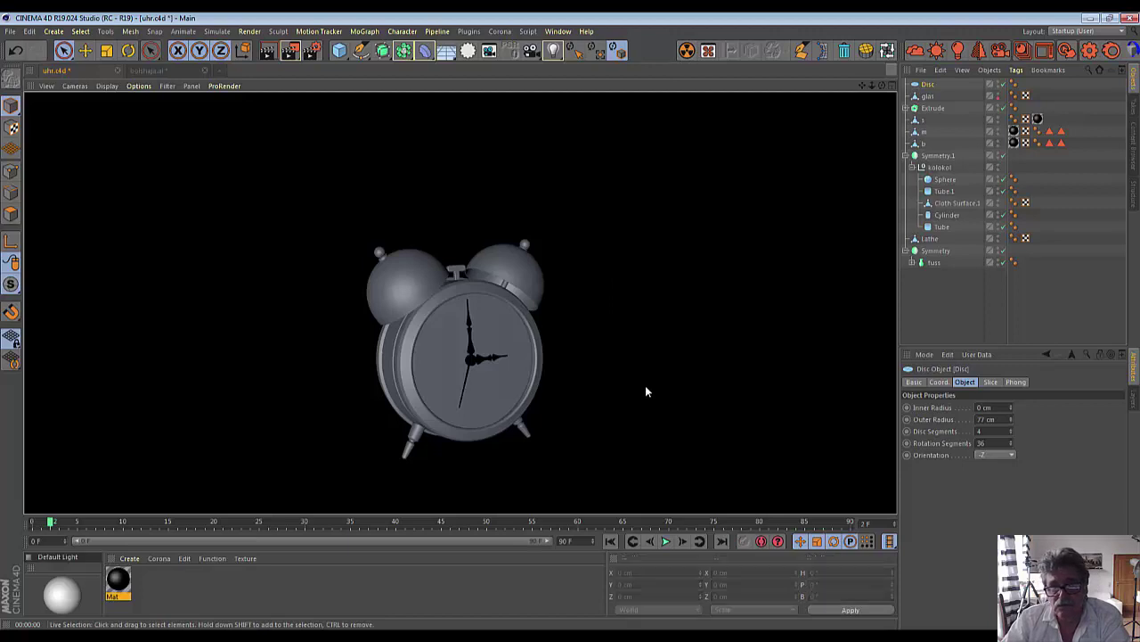